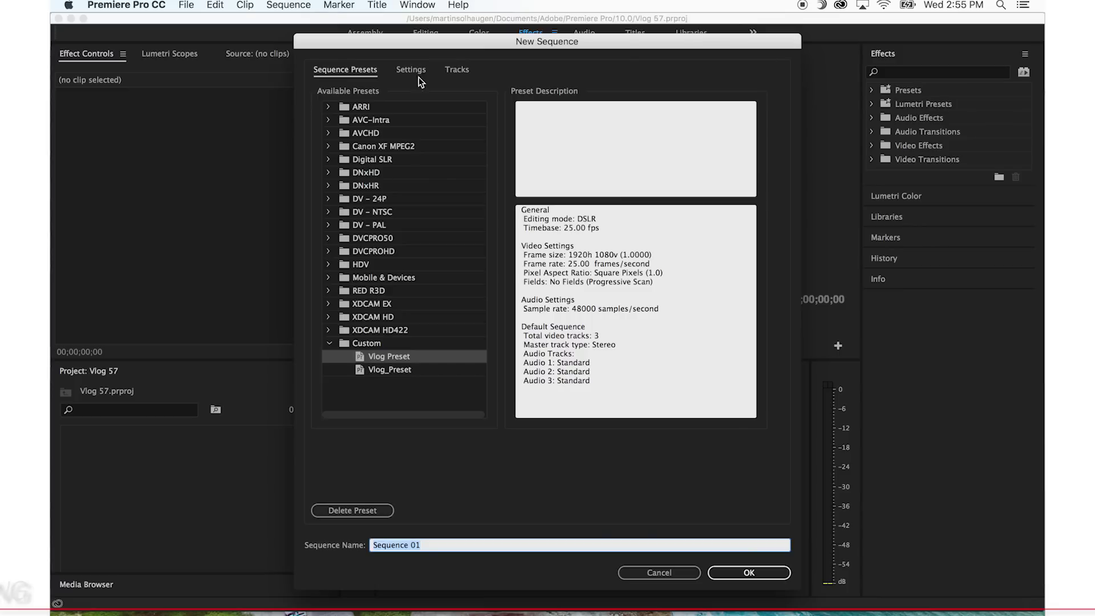
Select the custom Vlog Preset for the new sequence.
left_click(409, 356)
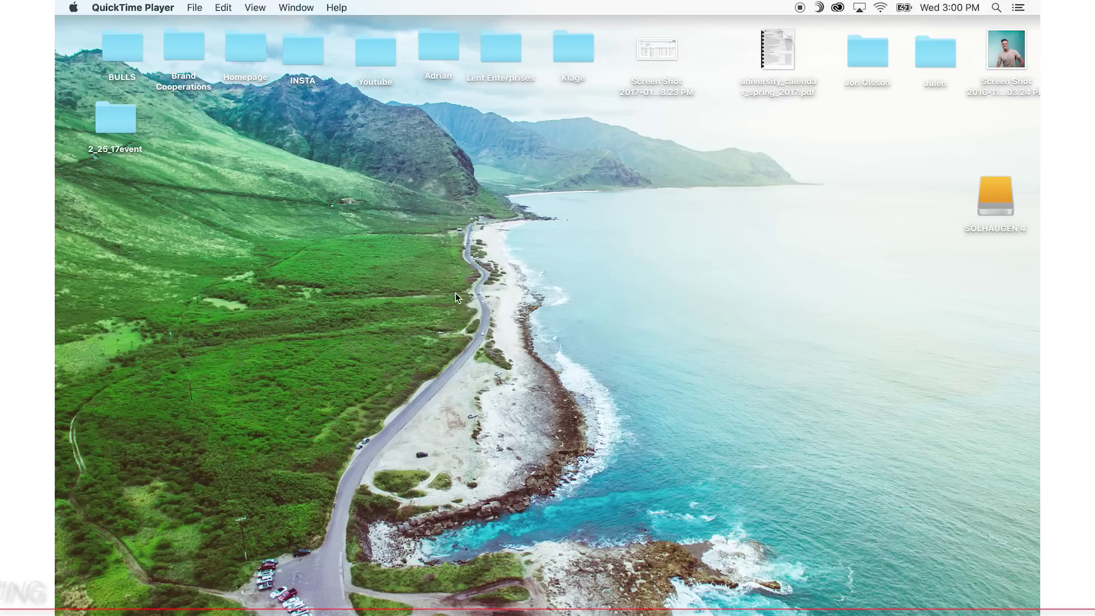
Launch Premiere Pro and create a new project named Vlog 57 with the default location and settings.
mouse_move(514, 613)
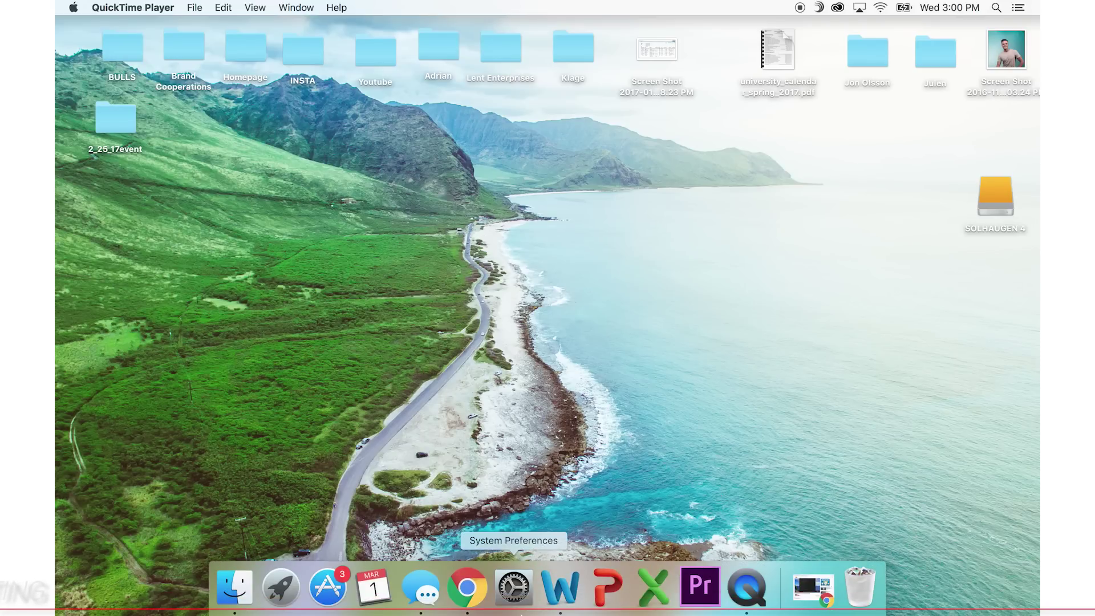
left_click(696, 597)
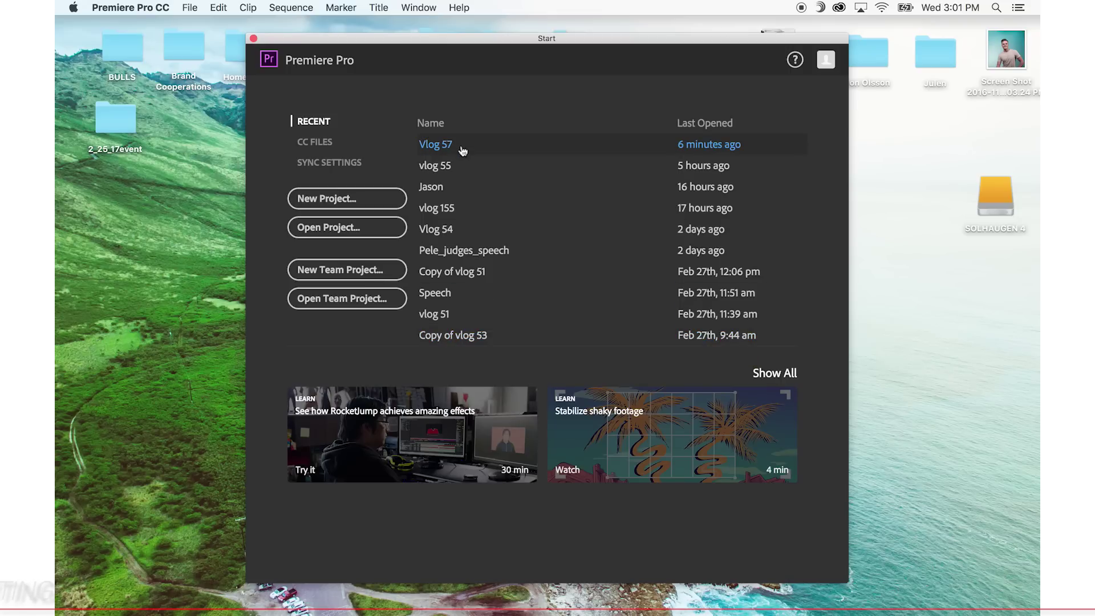
left_click(375, 198)
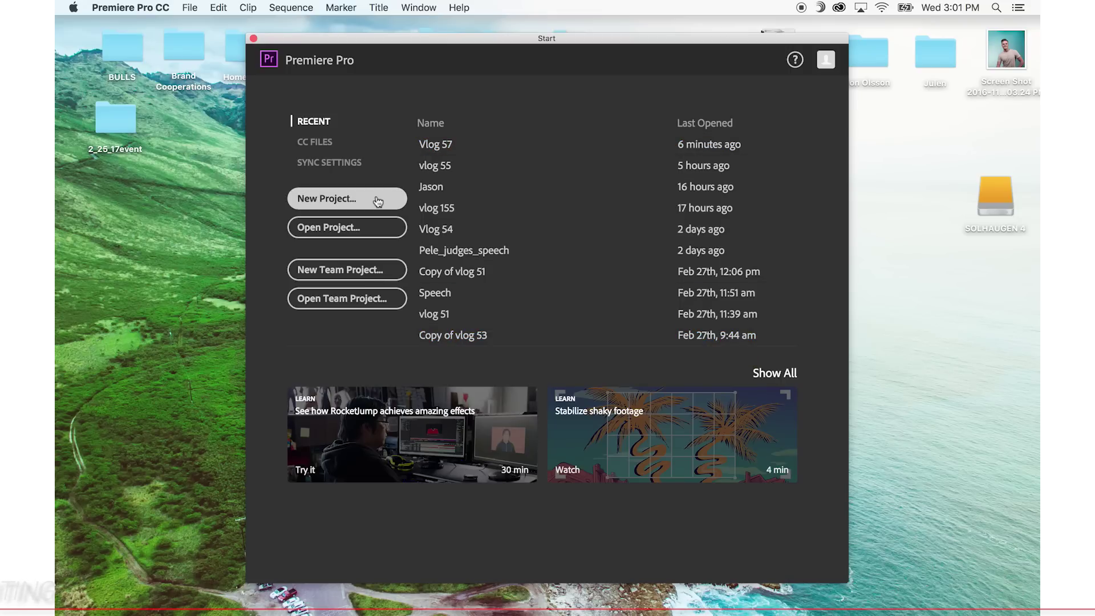
left_click_drag(193, 92, 440, 98)
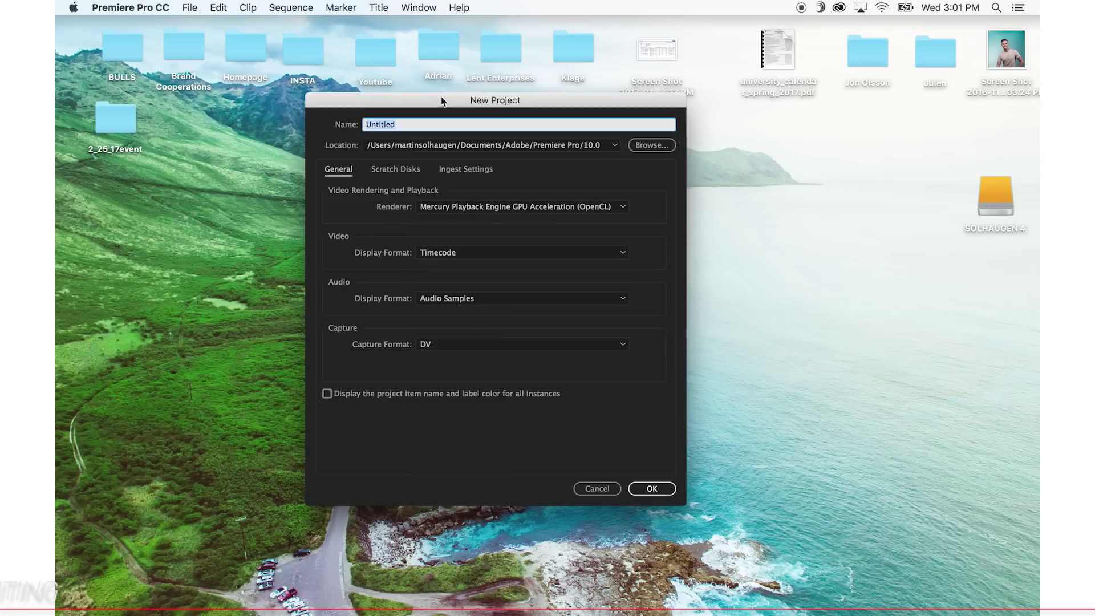
type("Vlog 57")
left_click(651, 489)
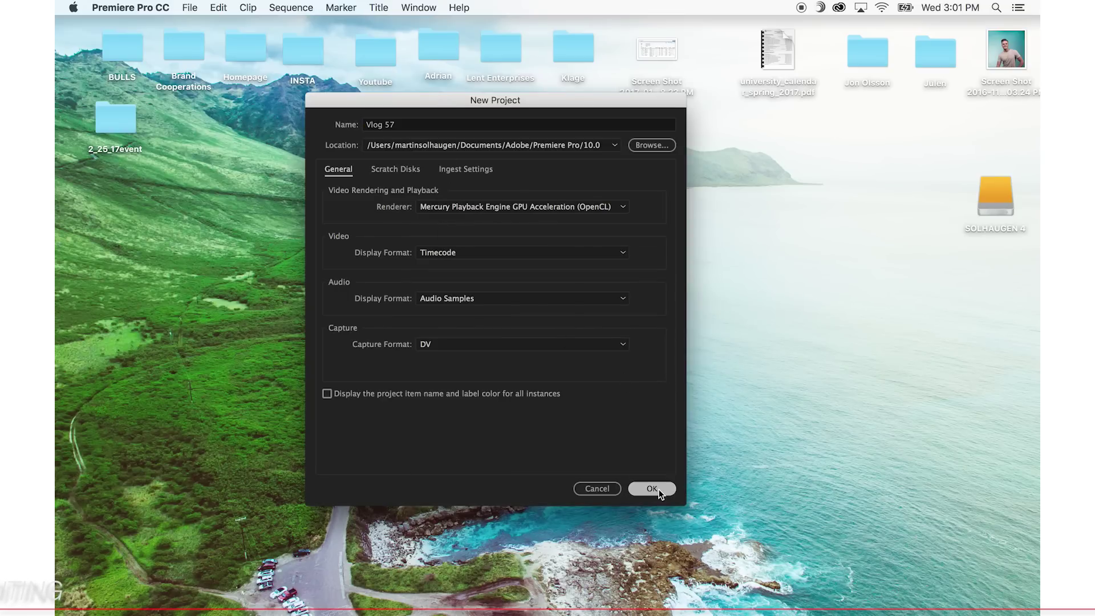
left_click(663, 334)
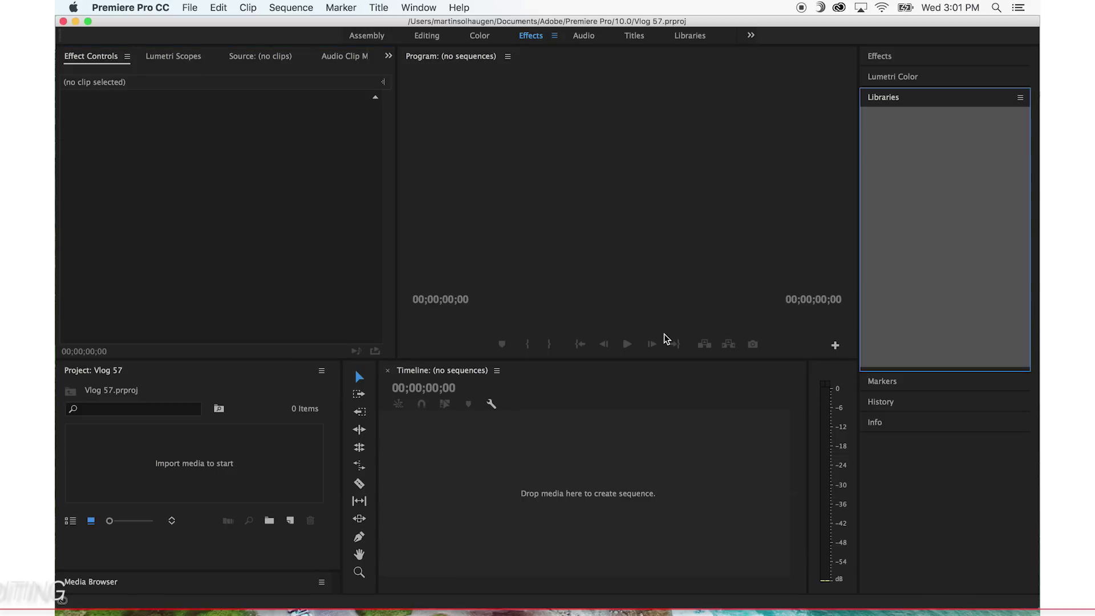
Review the custom Vlog Preset's sequence settings, including the editing mode and timebase options, without creating a sequence.
left_click(193, 7)
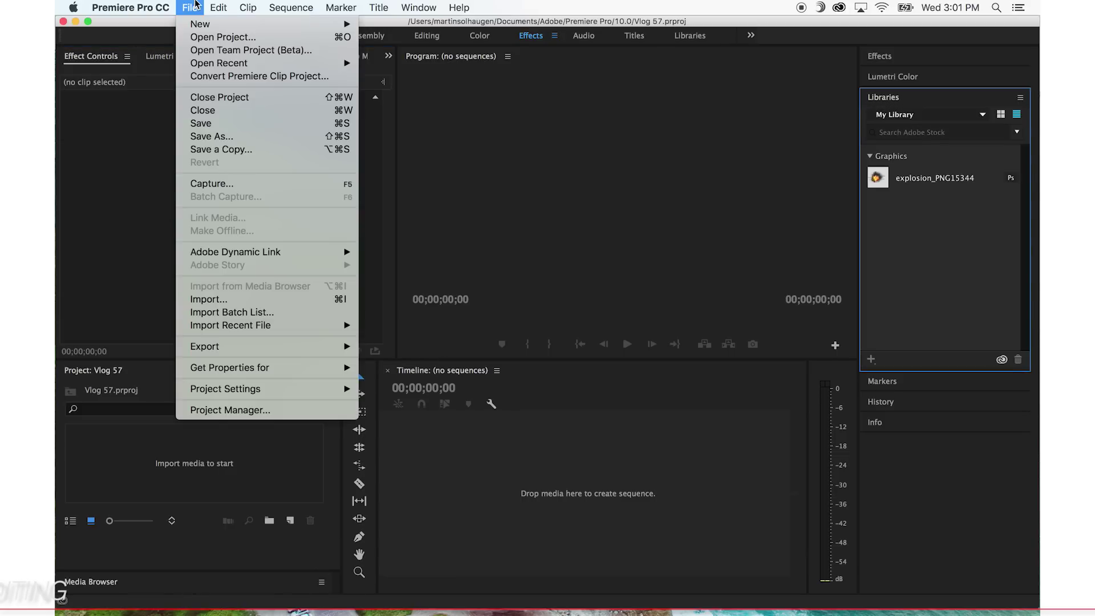
mouse_move(194, 25)
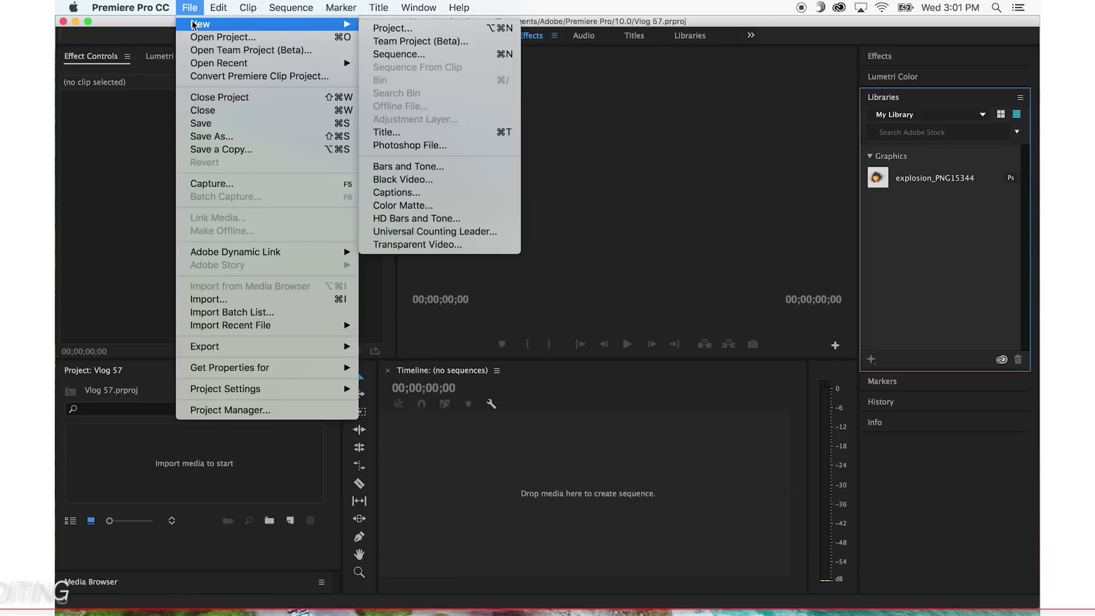
left_click(418, 55)
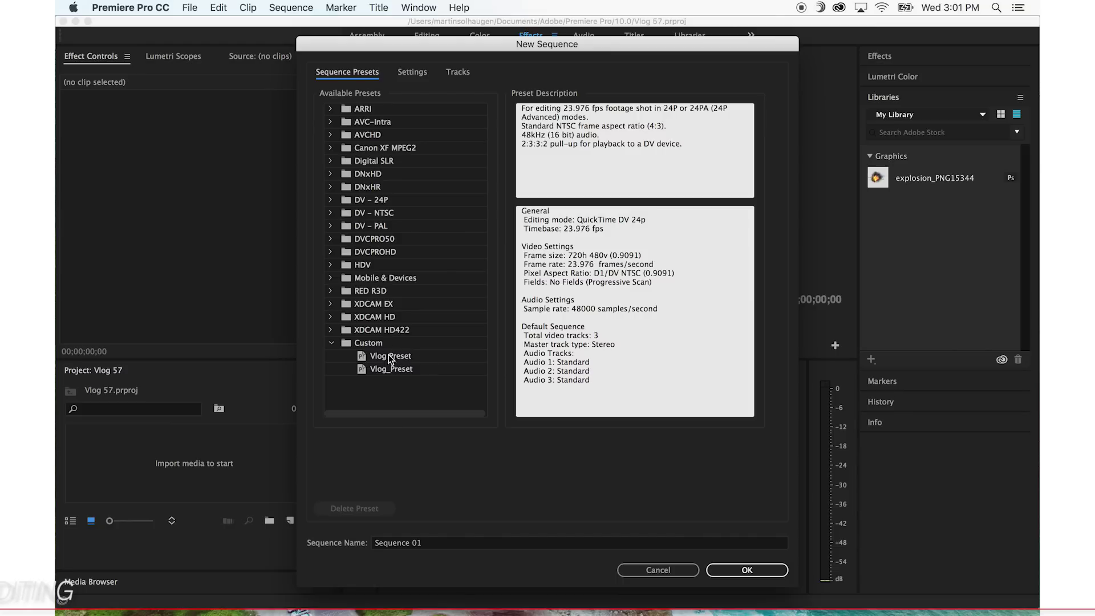
left_click(407, 359)
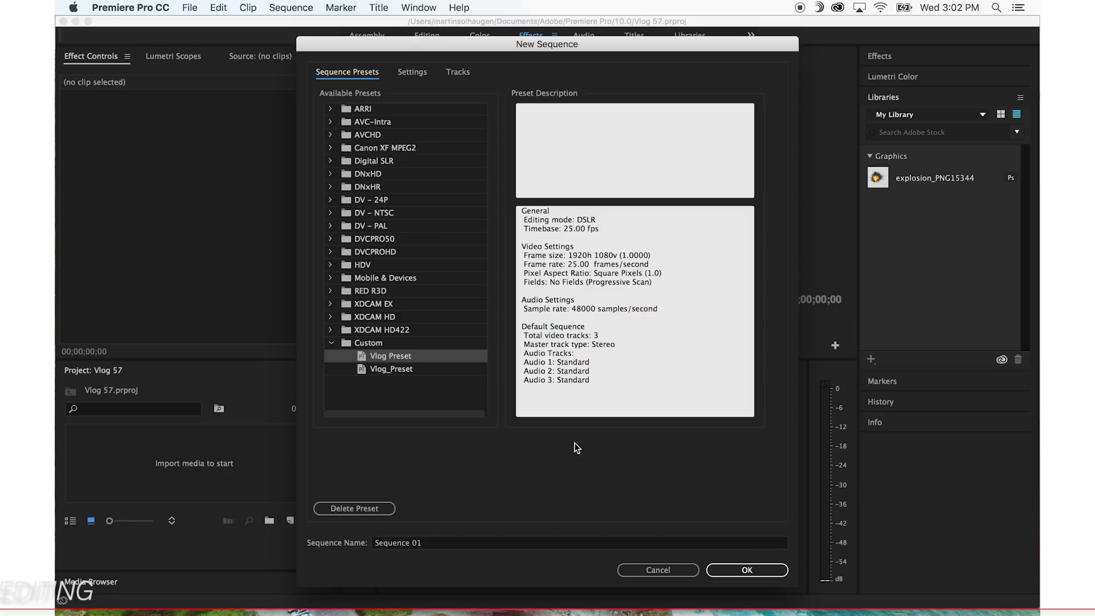
left_click(411, 76)
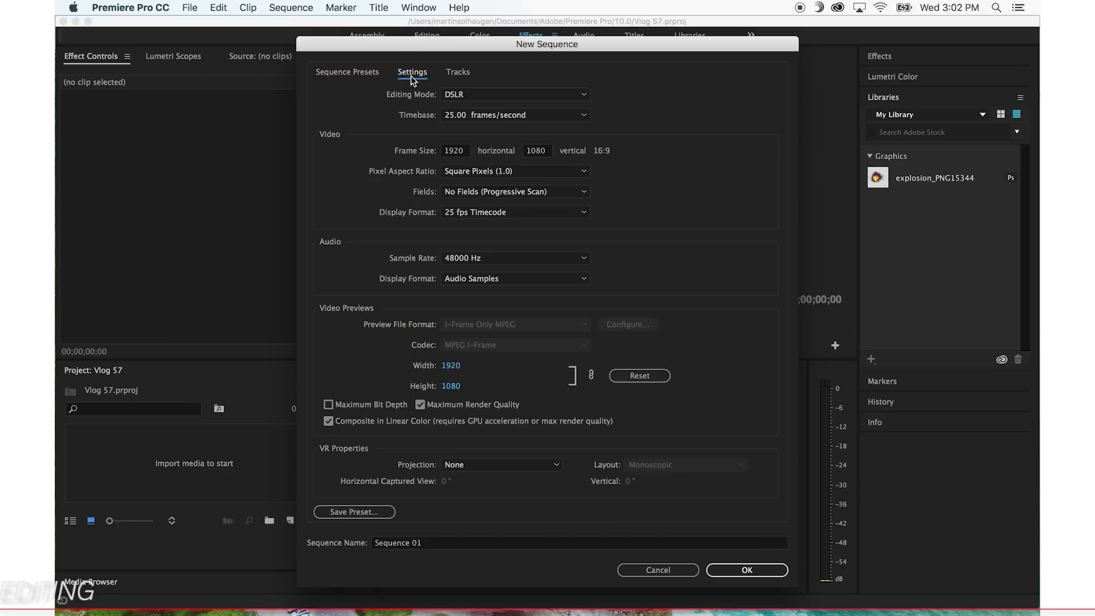
left_click(584, 95)
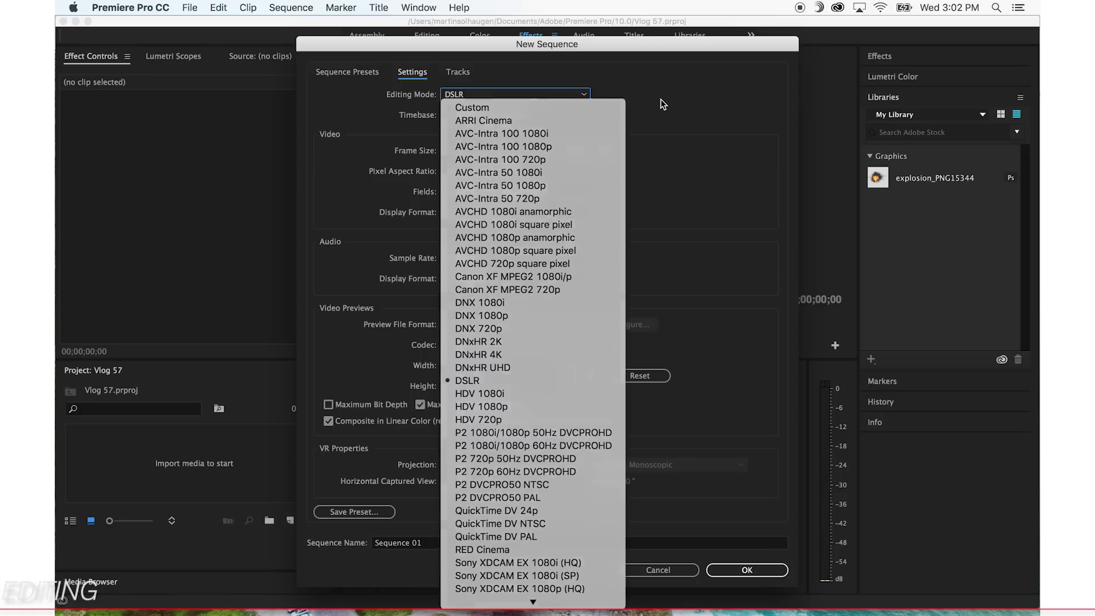
left_click(660, 98)
left_click(565, 114)
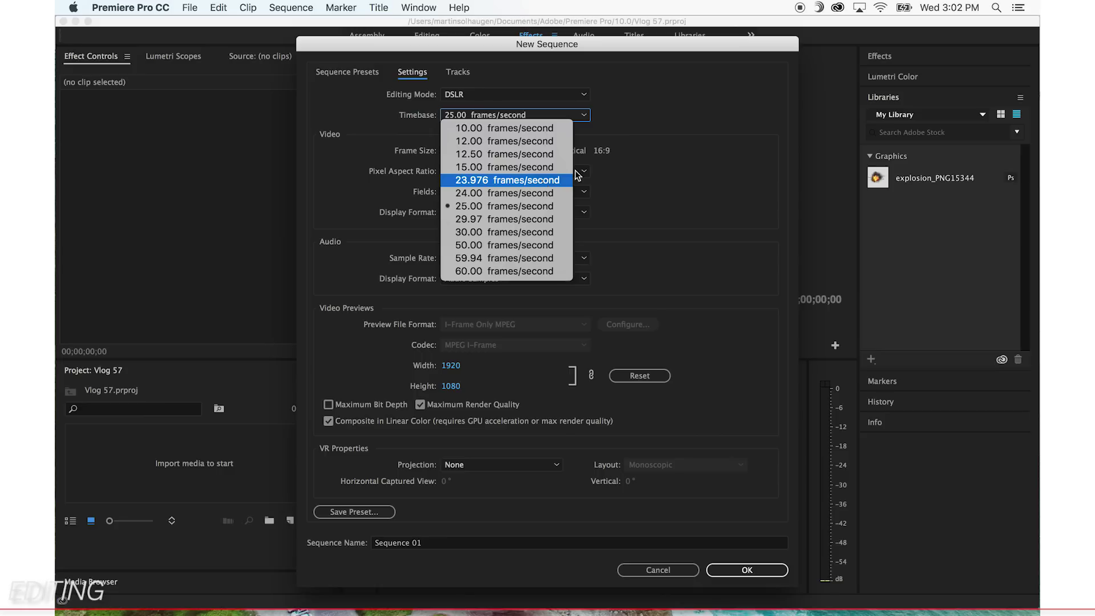
left_click(676, 88)
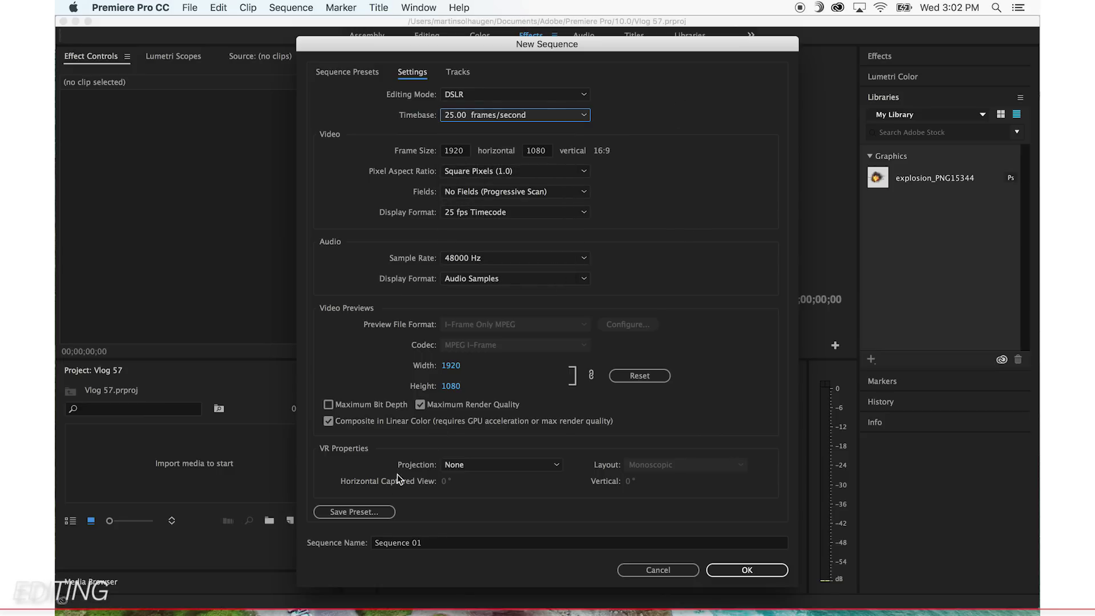
left_click(685, 571)
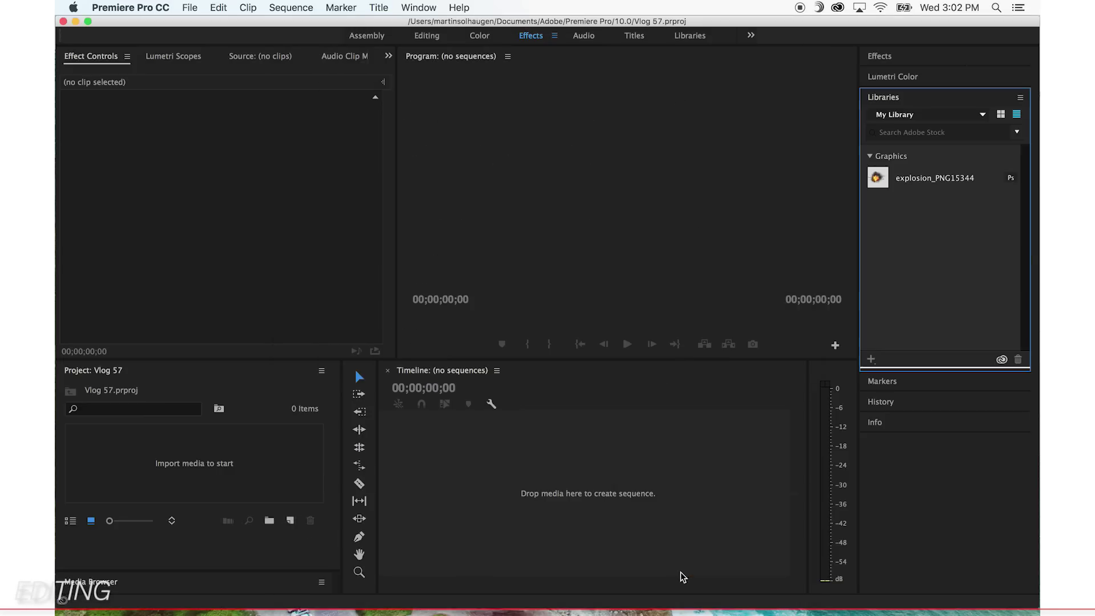
Create a new sequence from the custom Vlog Preset, keeping the suggested name, and make the timeline area taller.
left_click(189, 8)
mouse_move(208, 23)
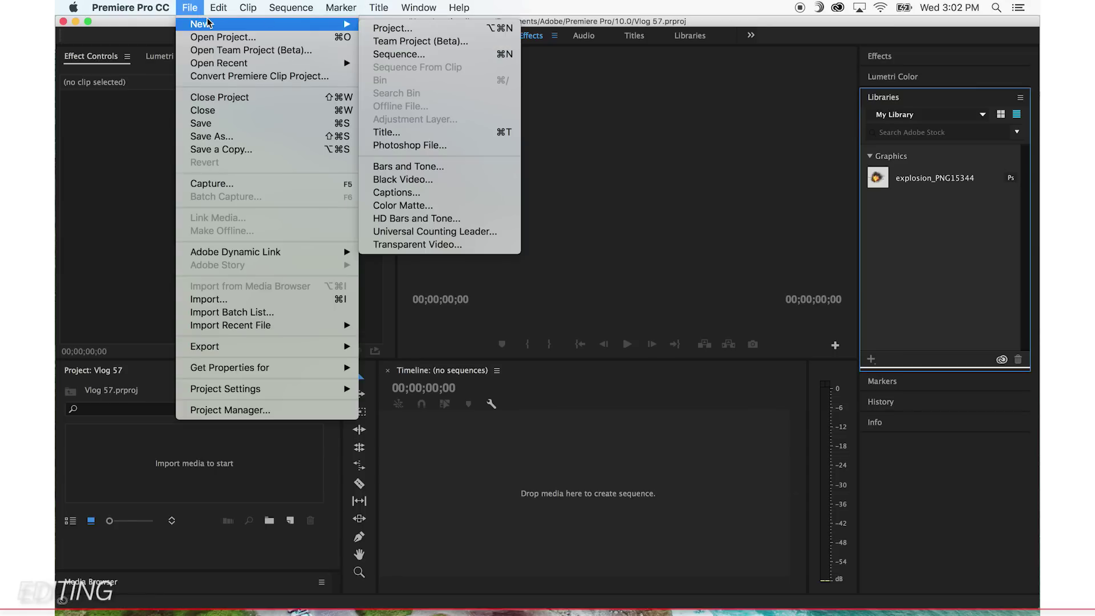
left_click(420, 53)
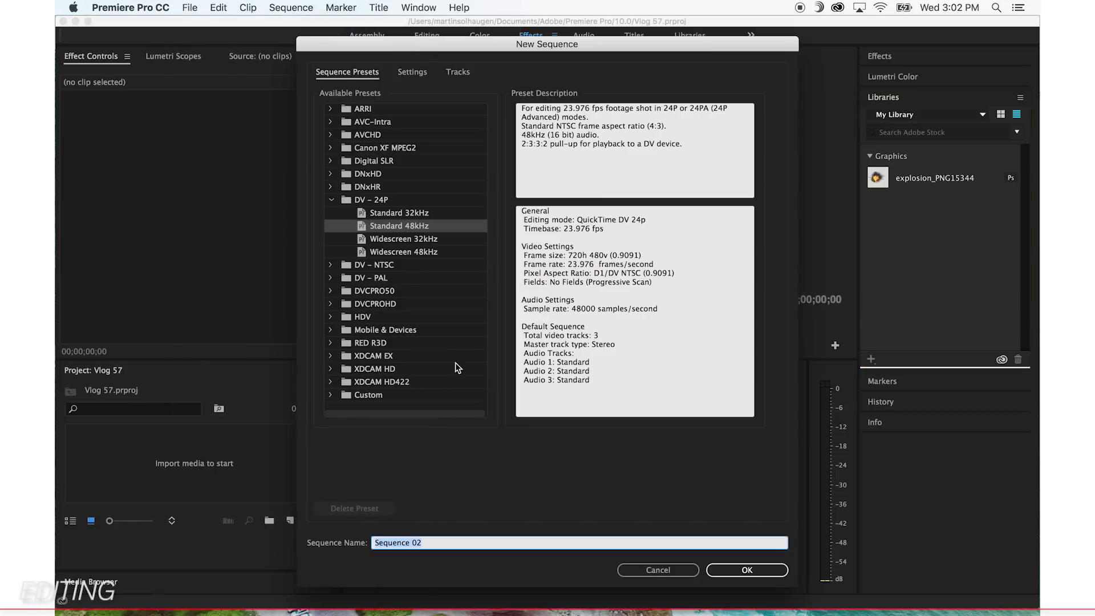
left_click(366, 395)
scroll(364, 402, "down", 1)
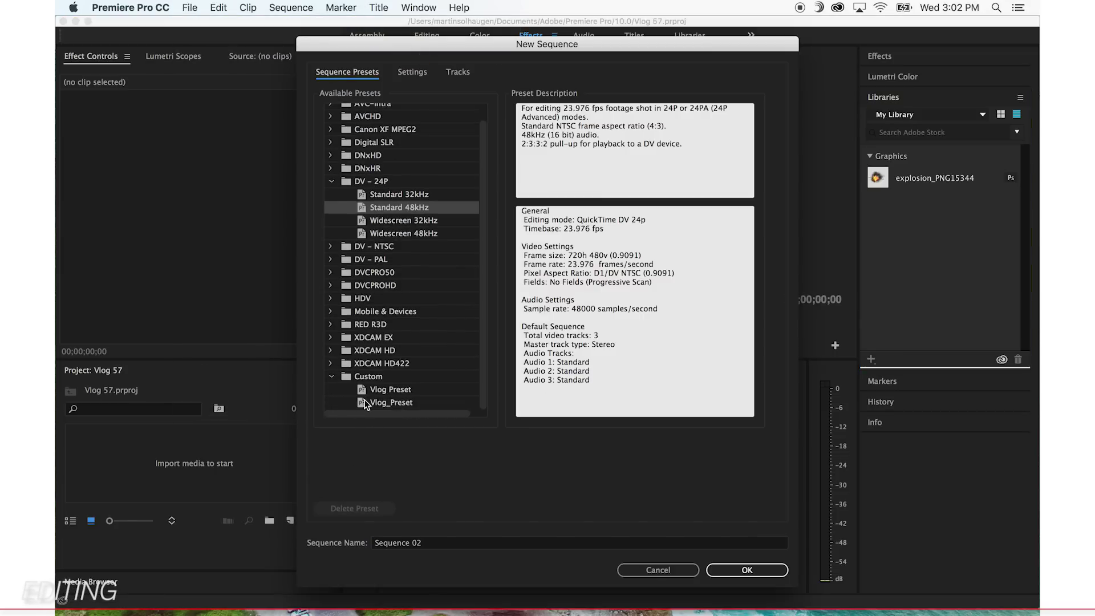
left_click(398, 391)
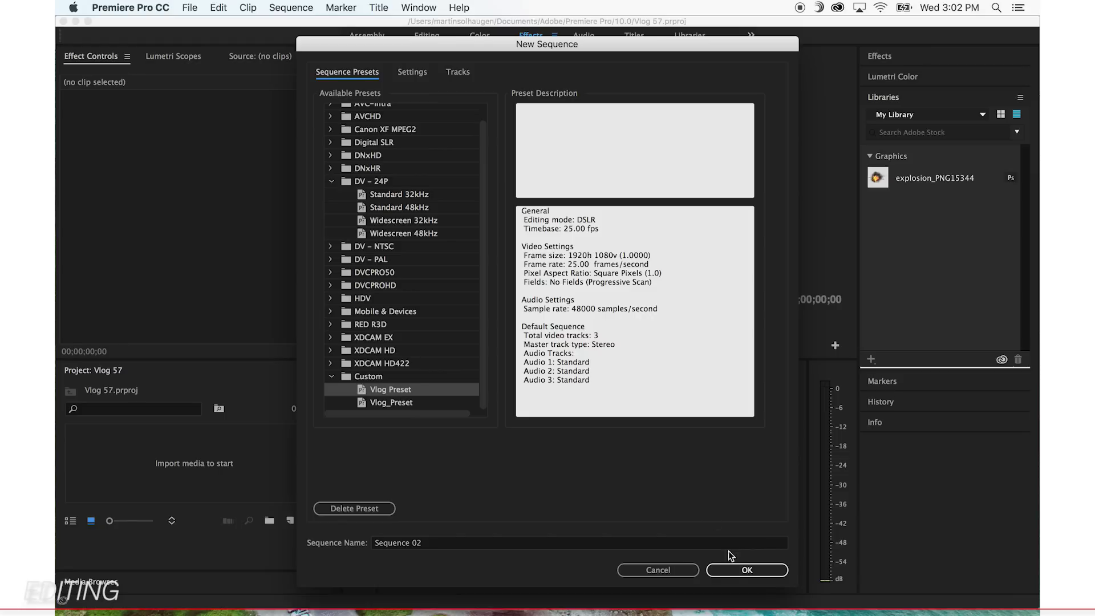
left_click(734, 569)
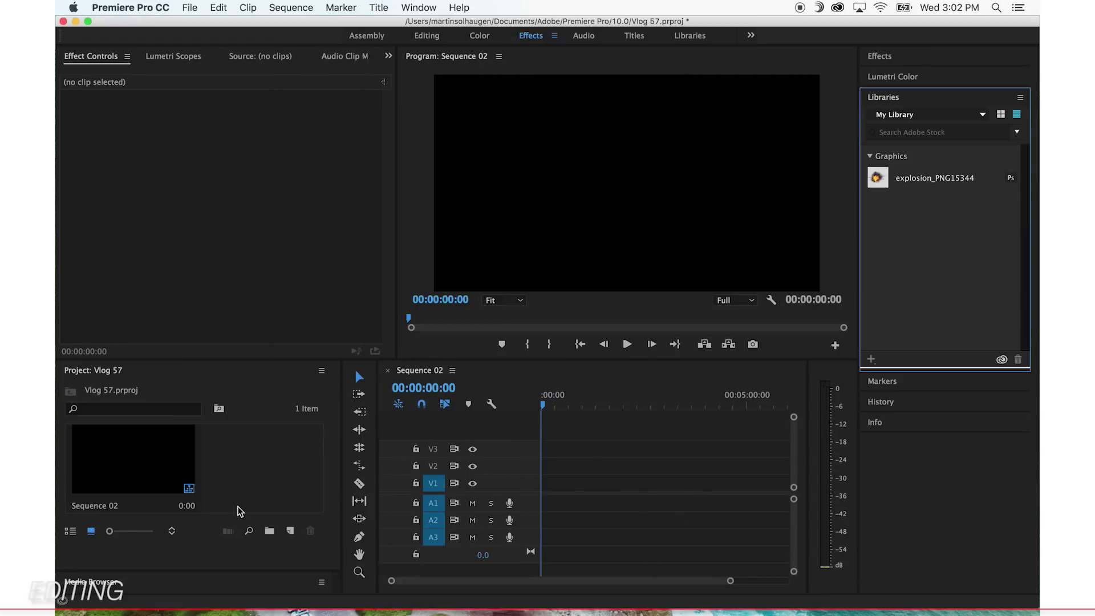
left_click_drag(336, 361, 336, 341)
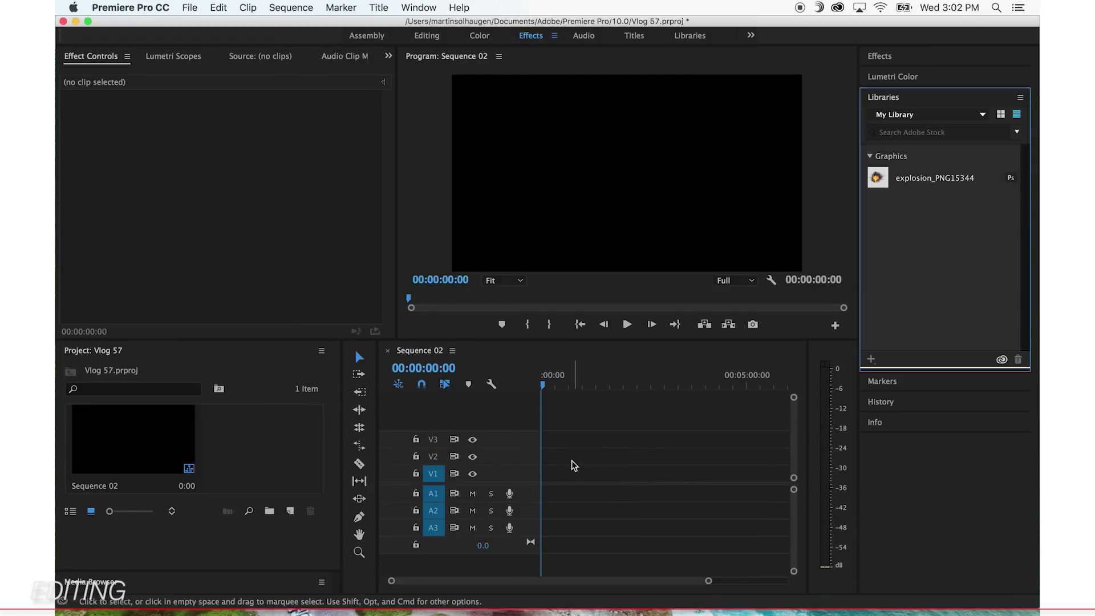
Switch to Finder and open the Vlog 36 folder inside the Vlog folder on the external footage drive.
mouse_move(627, 614)
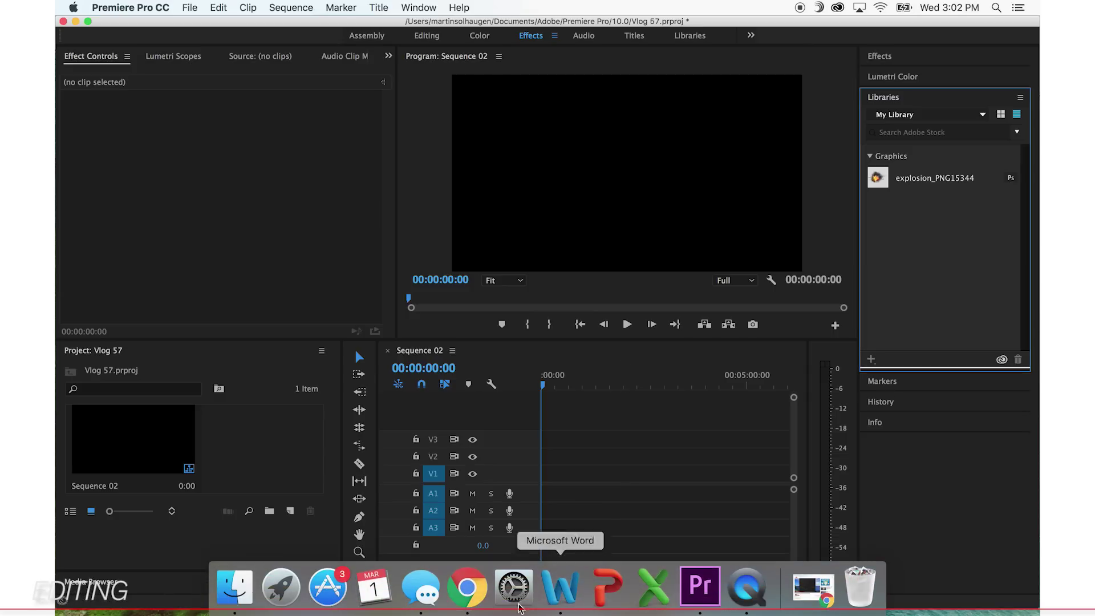
left_click(247, 598)
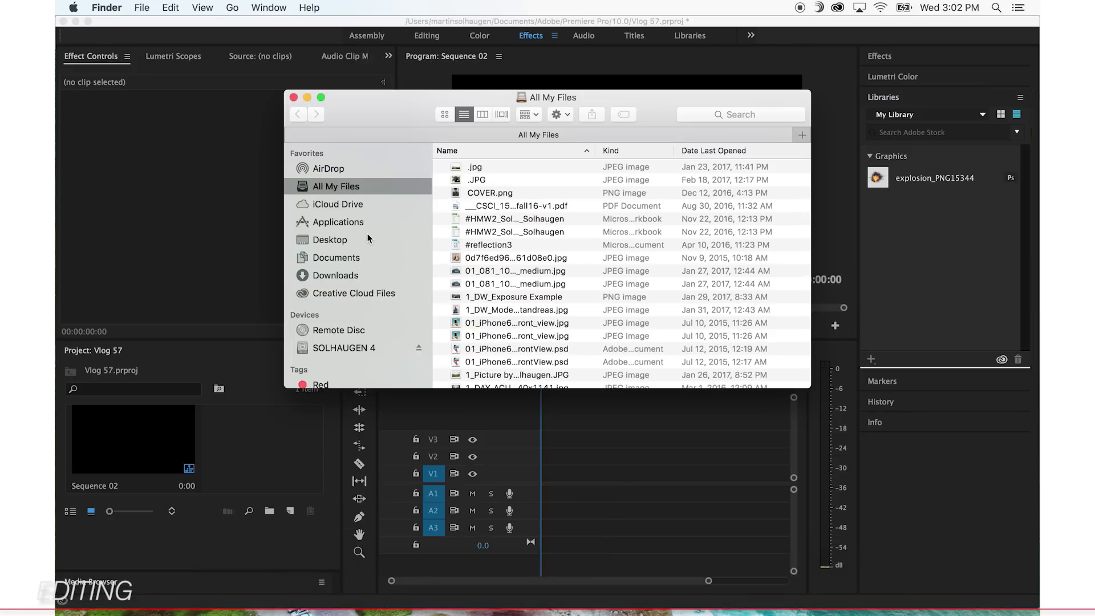
left_click(371, 349)
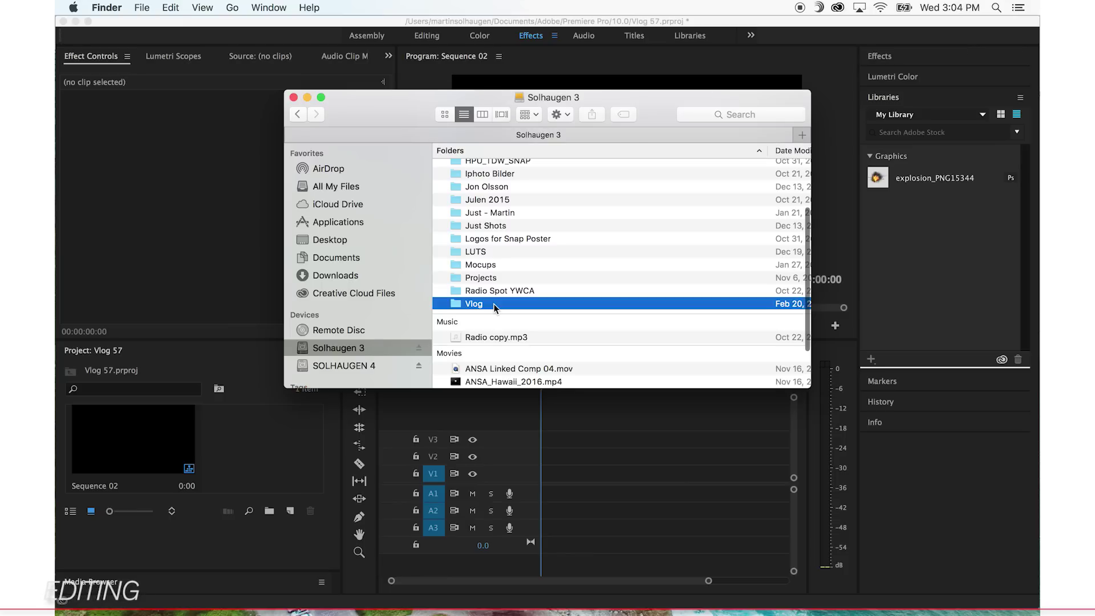
double_click(494, 303)
scroll(519, 196, "up", 10)
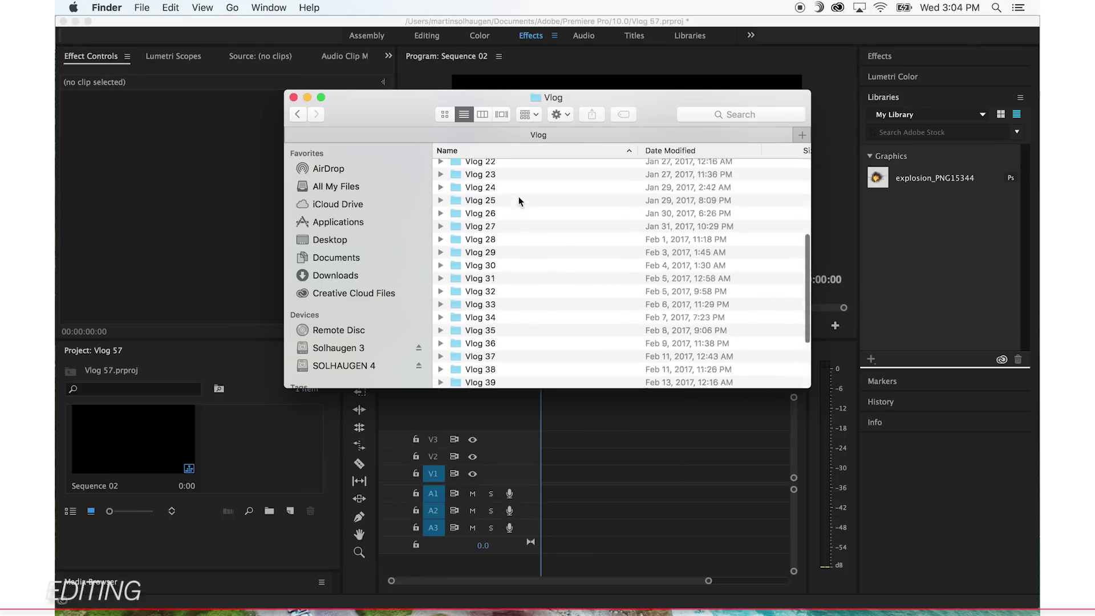
scroll(519, 196, "down", 8)
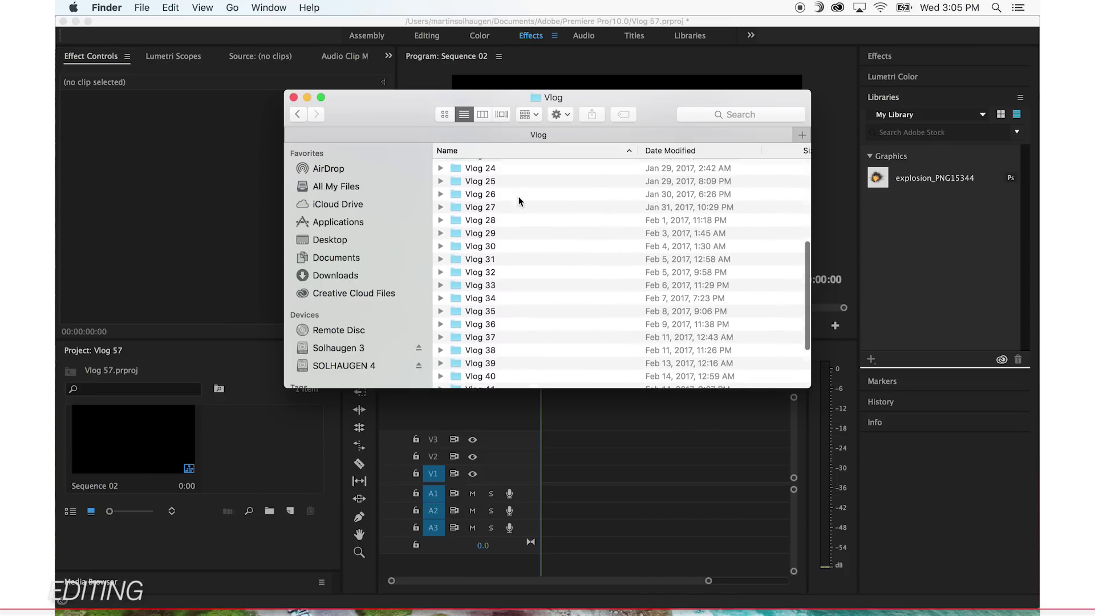
scroll(518, 196, "up", 5)
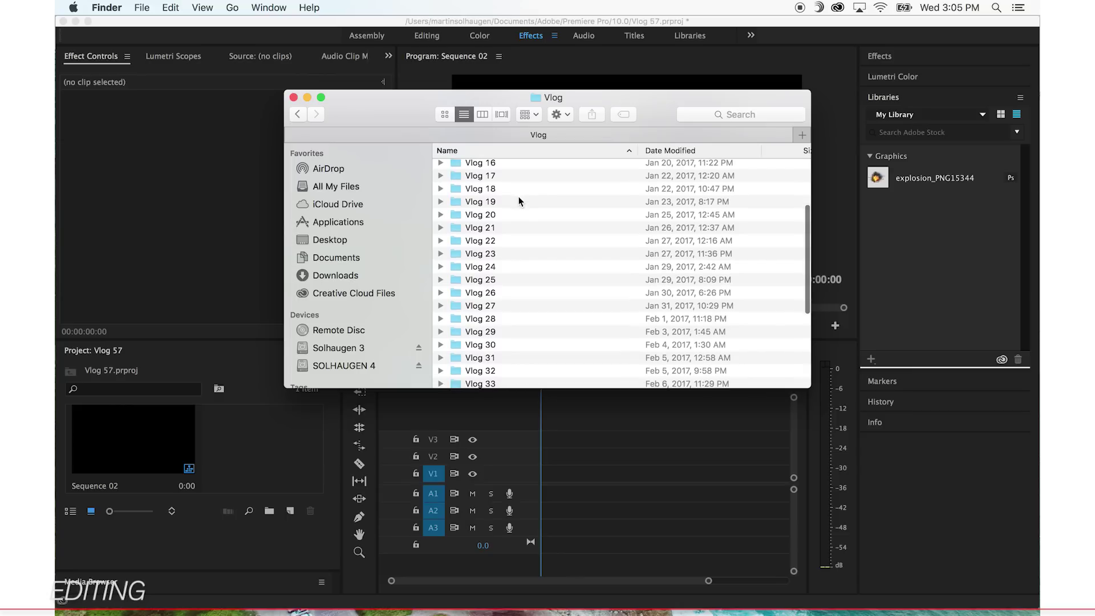
scroll(519, 196, "down", 3)
scroll(504, 252, "down", 5)
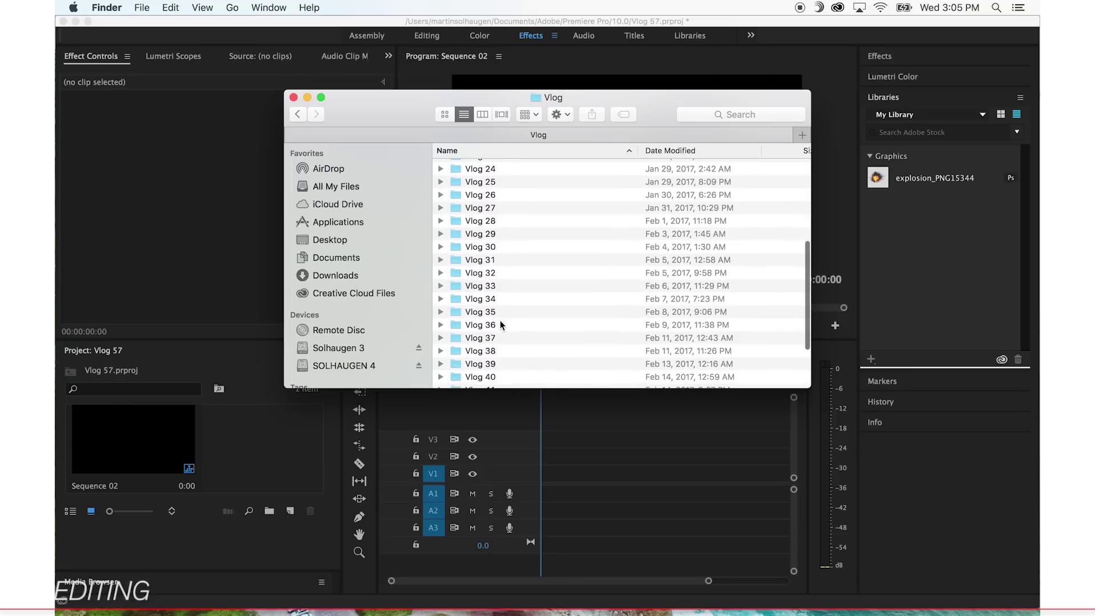
double_click(501, 322)
Look at the camera folders in Vlog 36, open CANON 7D and examine its clips and their color tags.
left_click(499, 164)
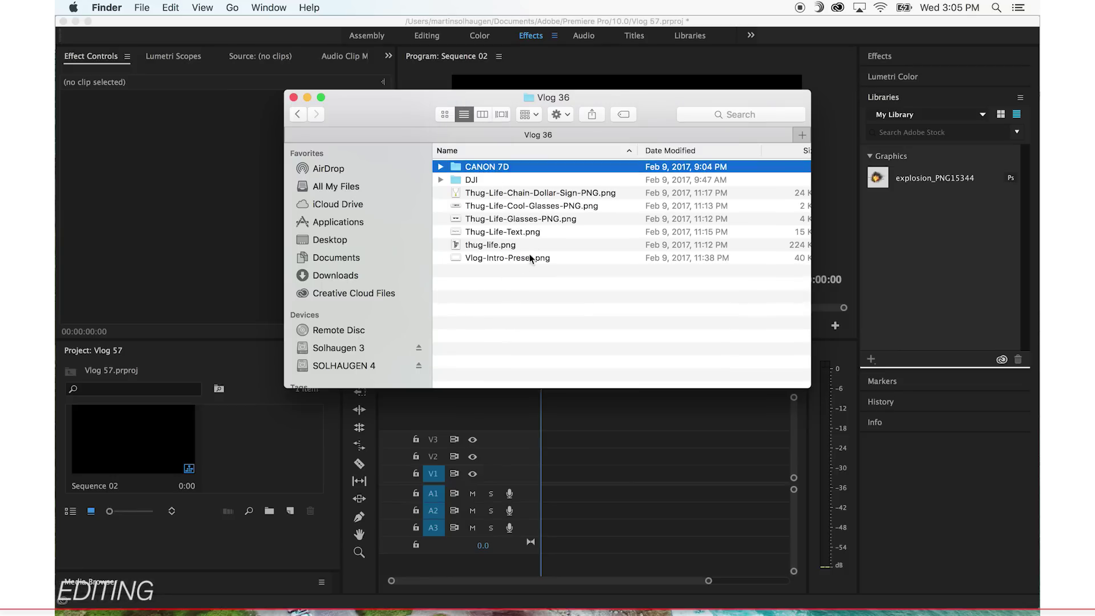
left_click(516, 181)
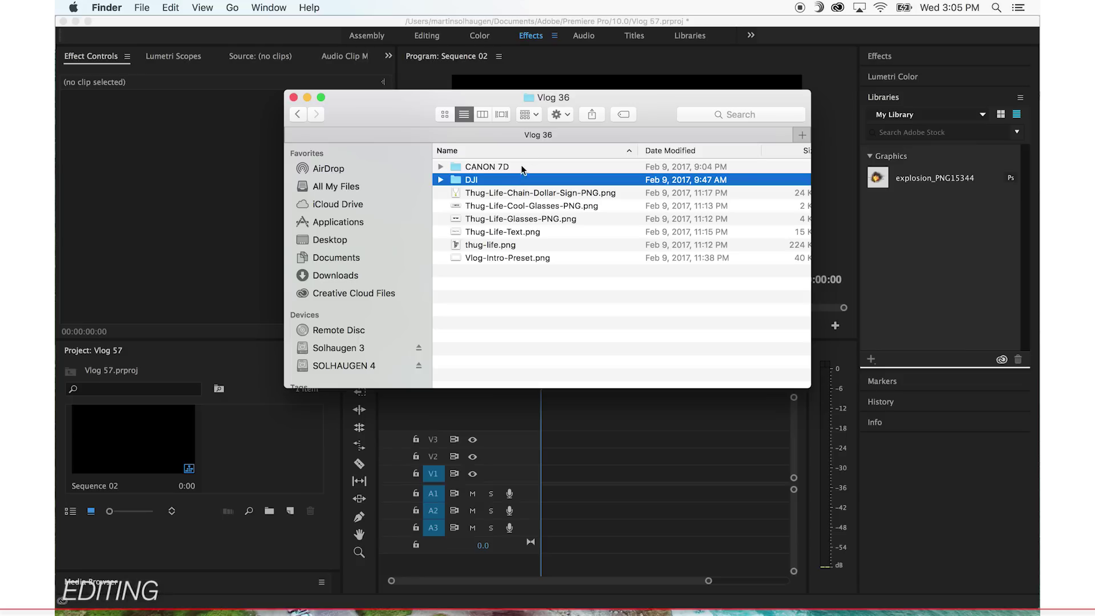
double_click(536, 167)
scroll(510, 243, "down", 4)
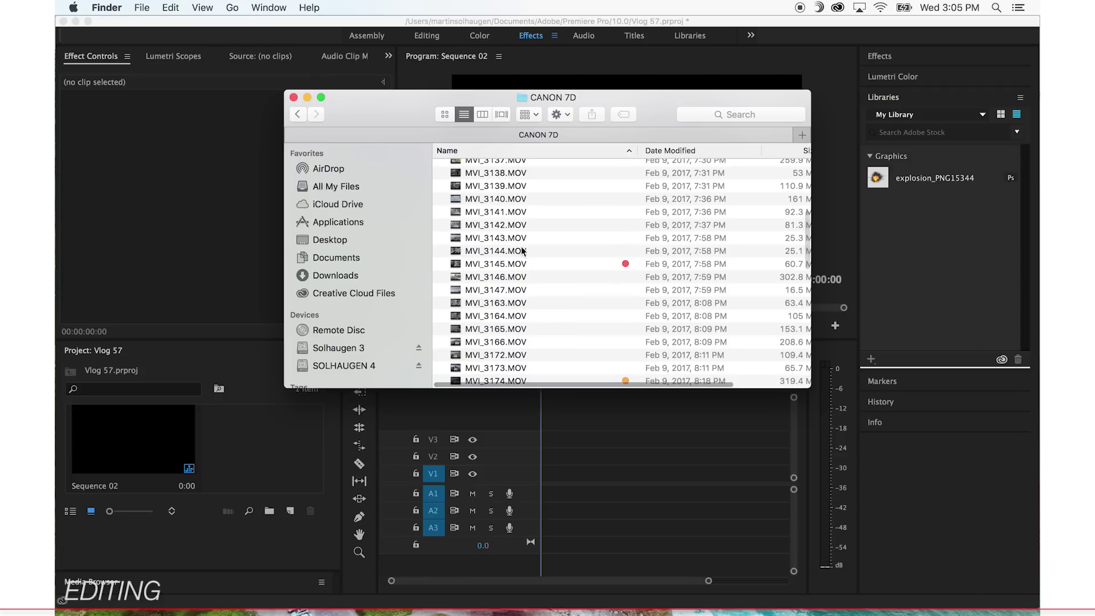
left_click(625, 264)
scroll(603, 352, "down", 3)
left_click(622, 315)
scroll(621, 324, "up", 5)
scroll(620, 308, "up", 5)
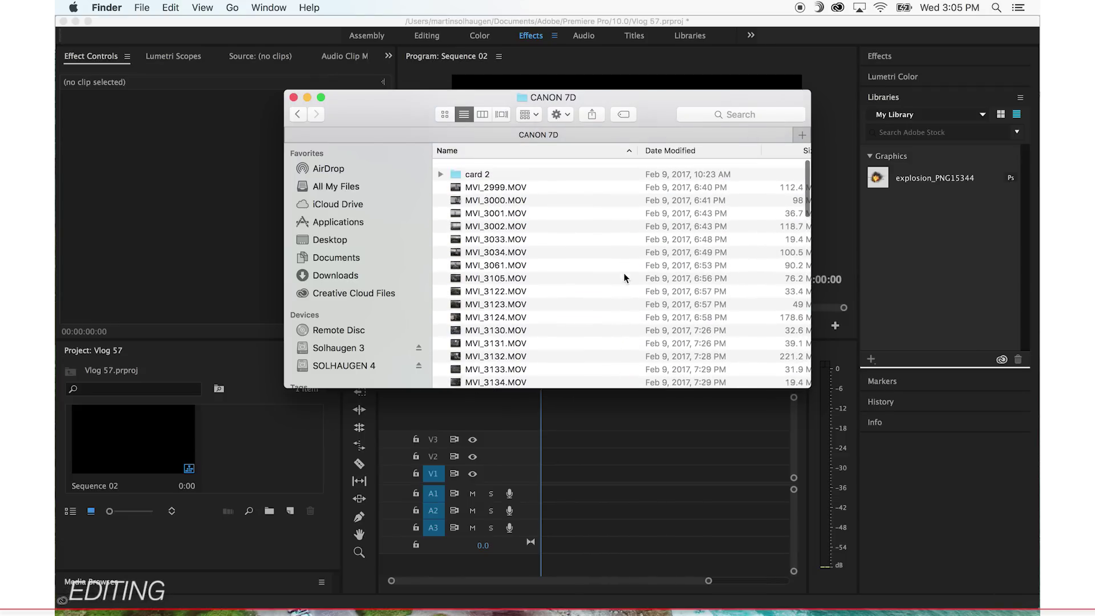
Preview the CANON 7D clips from MVI_2999.MOV through MVI_3002.MOV one after another, and close the preview.
left_click(593, 178)
key("space")
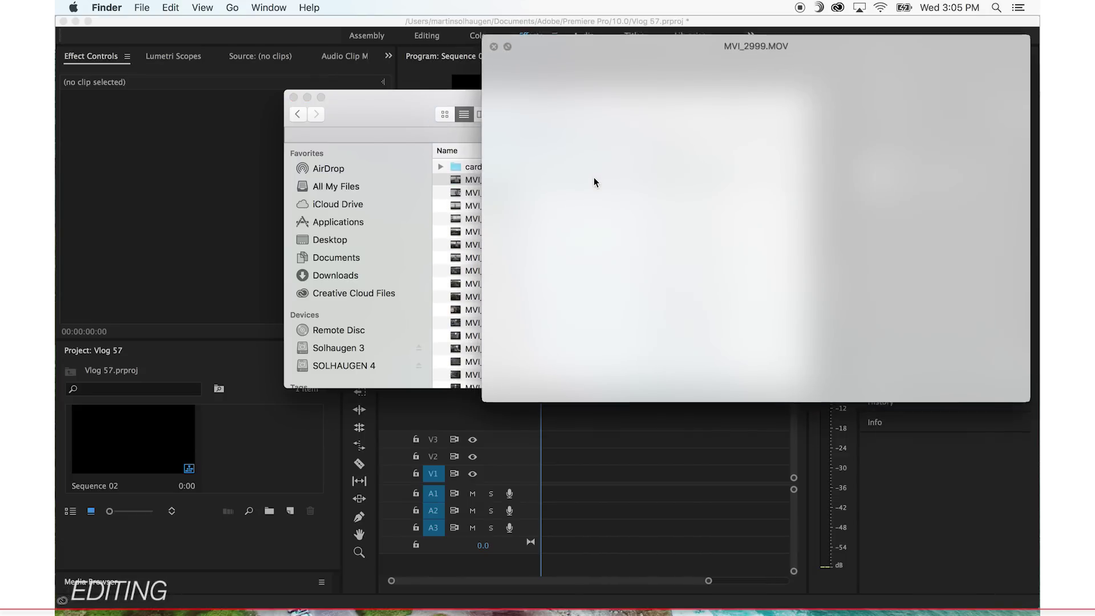
key("Down")
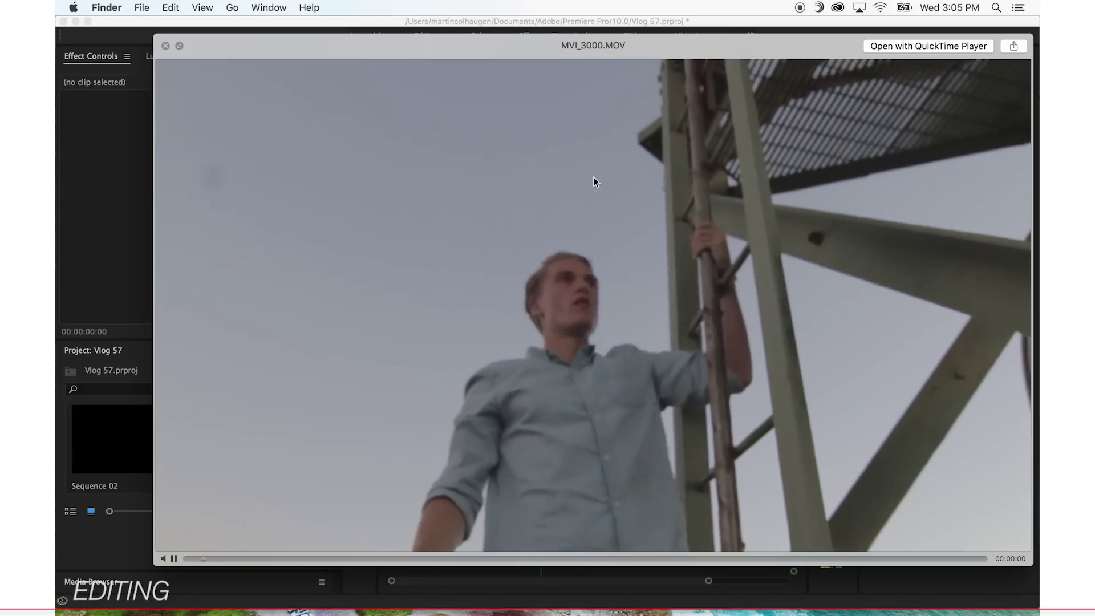
key("Down")
key("Down")
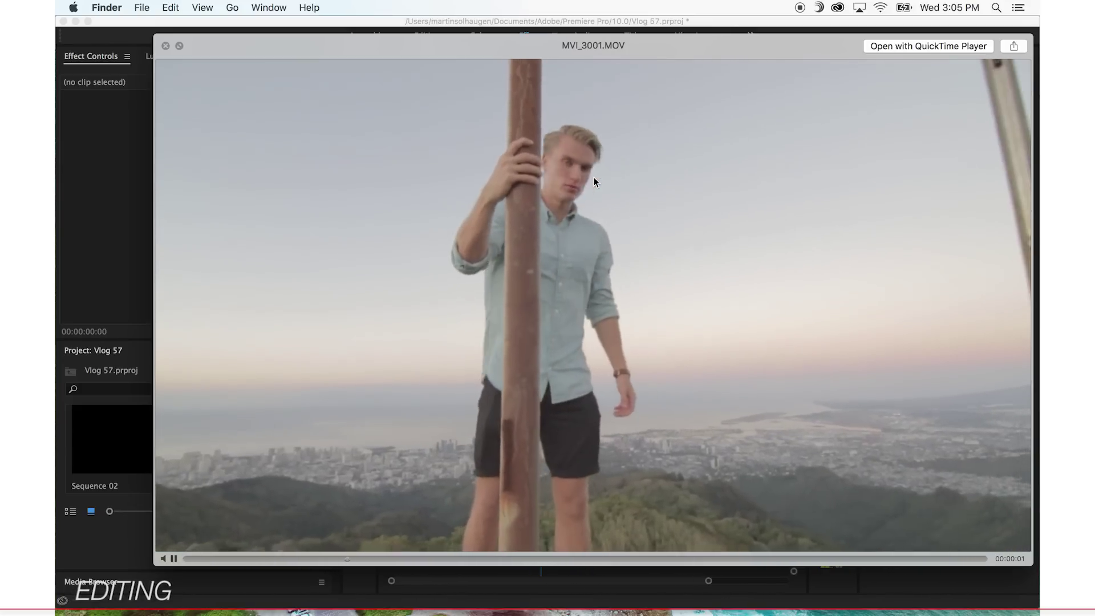
key("space")
Tag MVI_3002.MOV red in the CANON 7D folder and look through the color tags on the remaining clips.
scroll(573, 248, "down", 1)
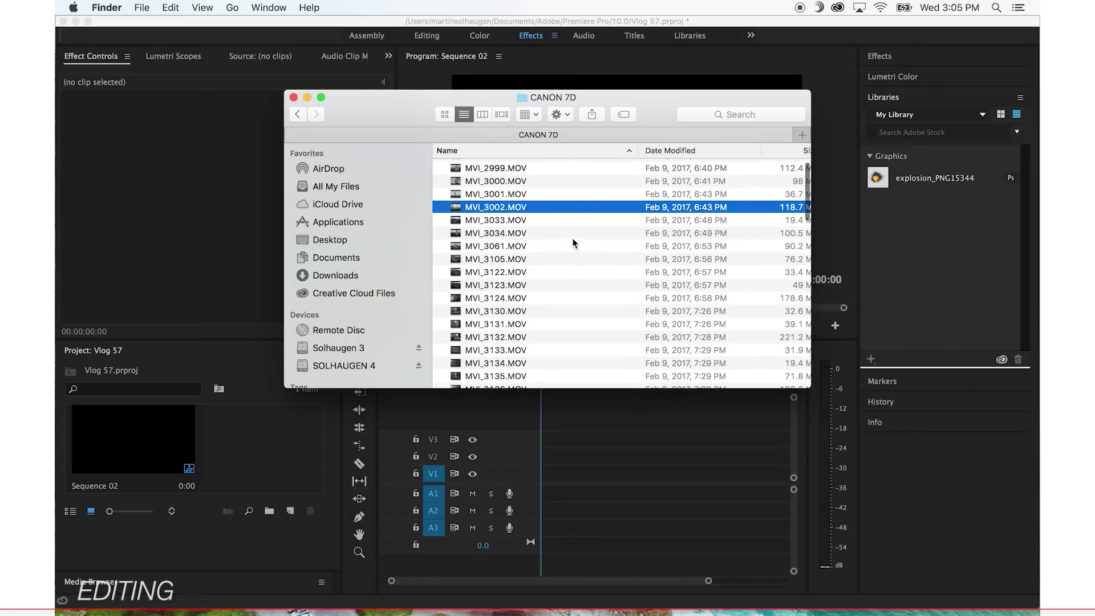
right_click(590, 207)
left_click(613, 432)
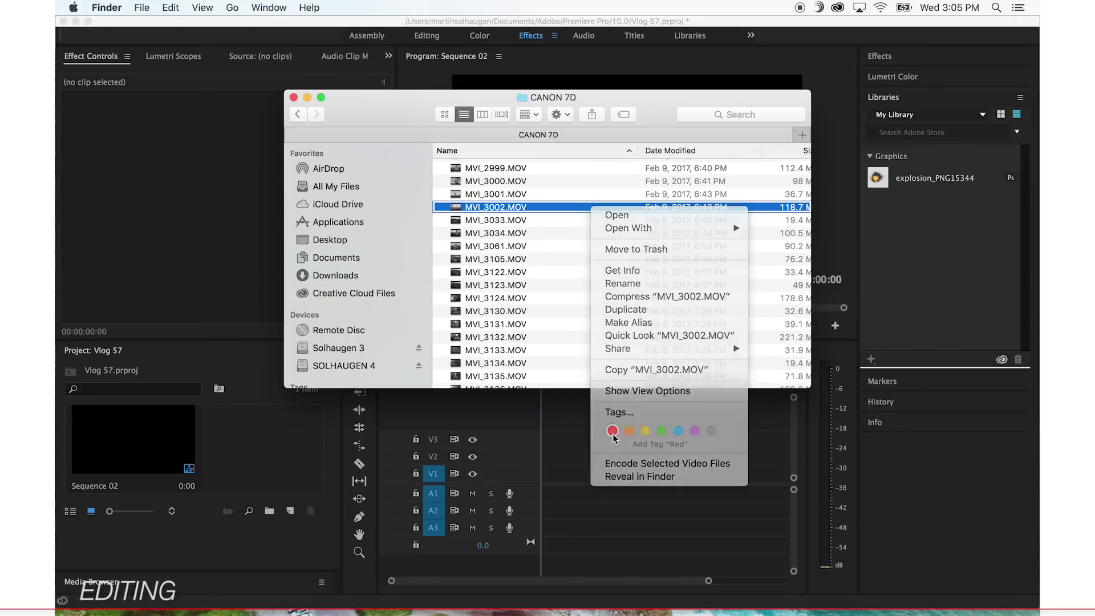
scroll(625, 285, "down", 15)
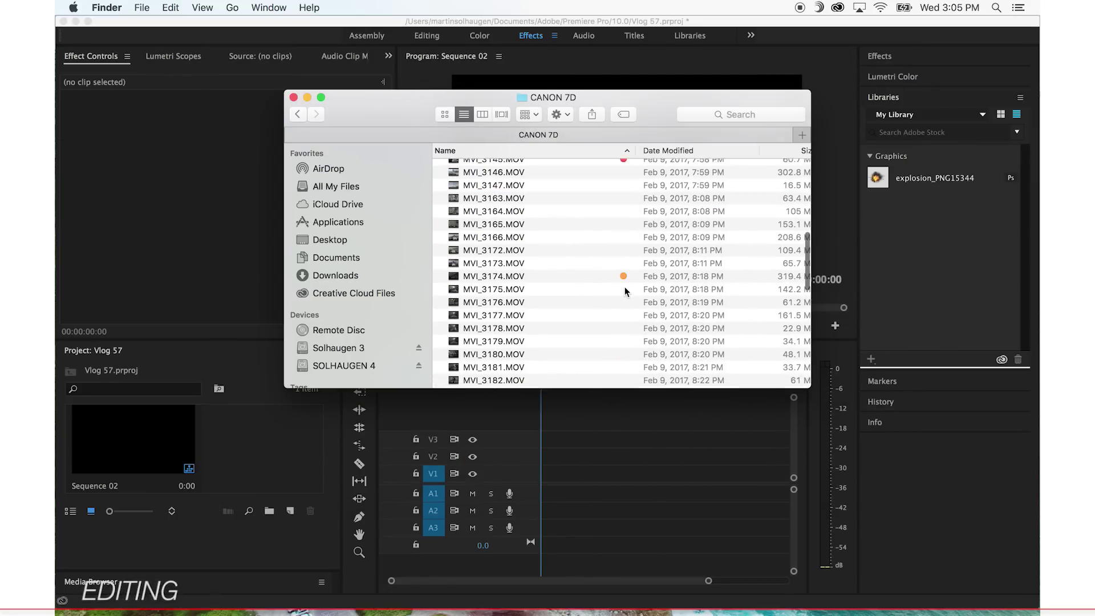
scroll(625, 292, "up", 2)
scroll(625, 292, "down", 5)
scroll(624, 292, "up", 6)
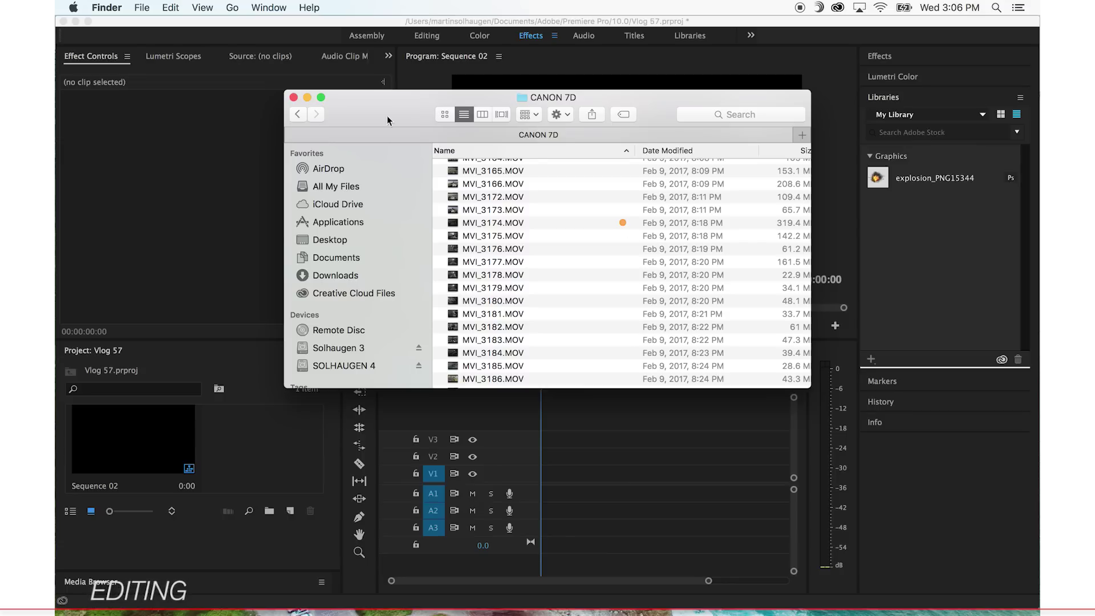
Switch back to Premiere Pro, open the Vlog 36 project and zoom in on its Sequence 01 timeline.
left_click(319, 74)
left_click(191, 8)
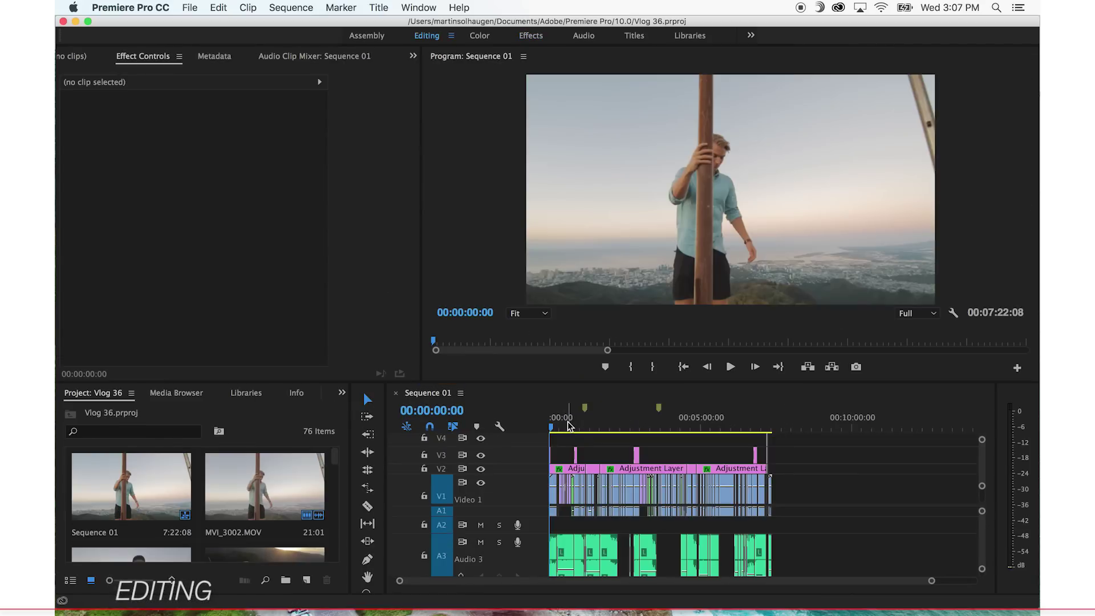
left_click_drag(568, 426, 542, 425)
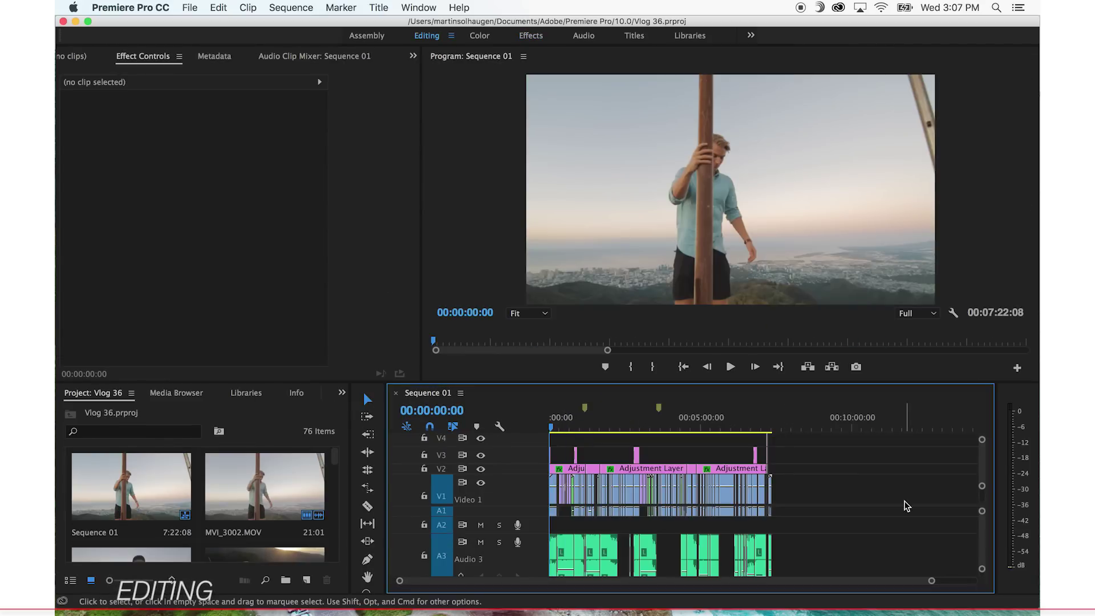
left_click_drag(932, 581, 816, 581)
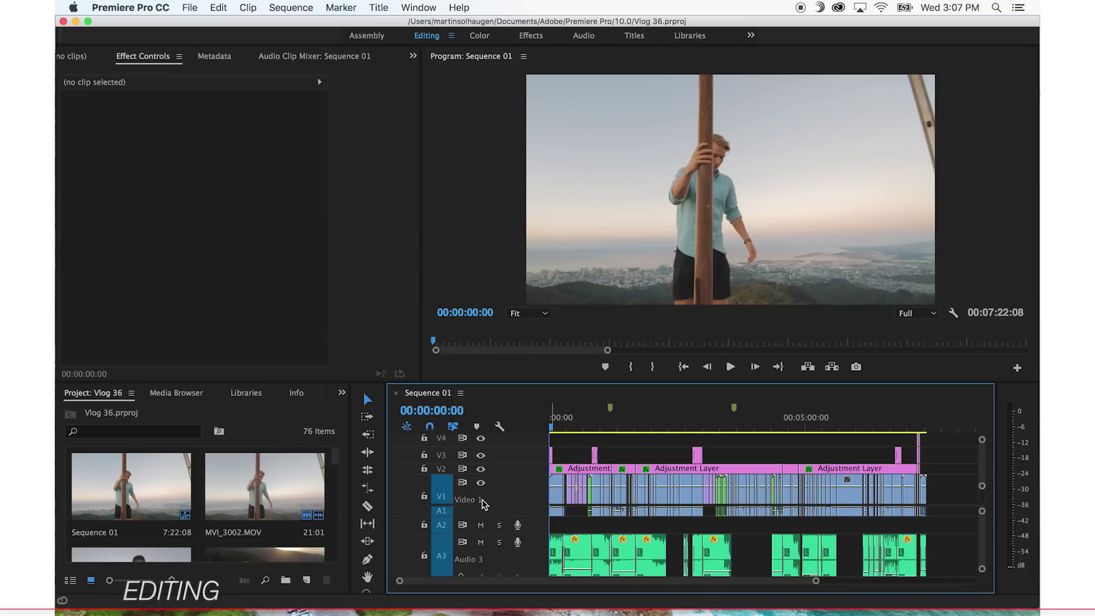
Examine the intro title and Instagram-handle overlays along Sequence 01, and look at the music tracks below them.
left_click(697, 423)
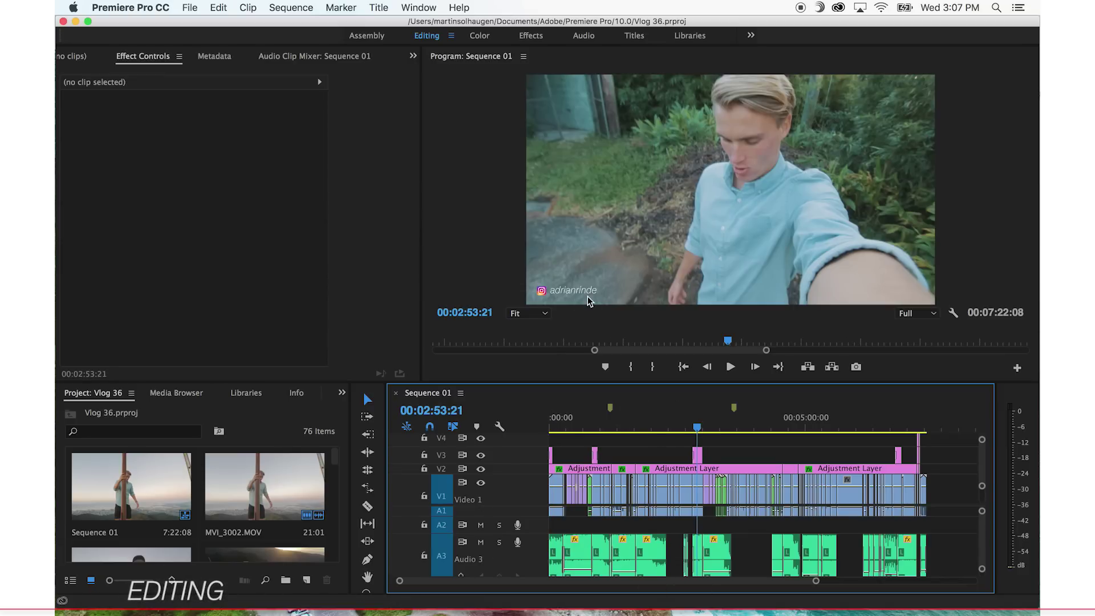
left_click(898, 423)
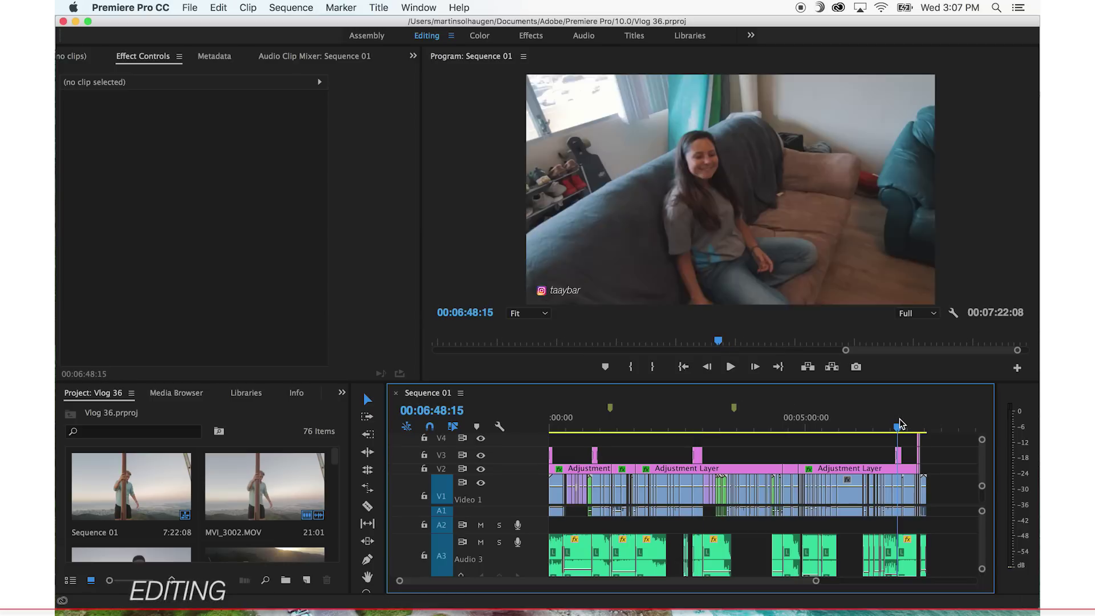
left_click(552, 423)
left_click_drag(553, 423, 555, 423)
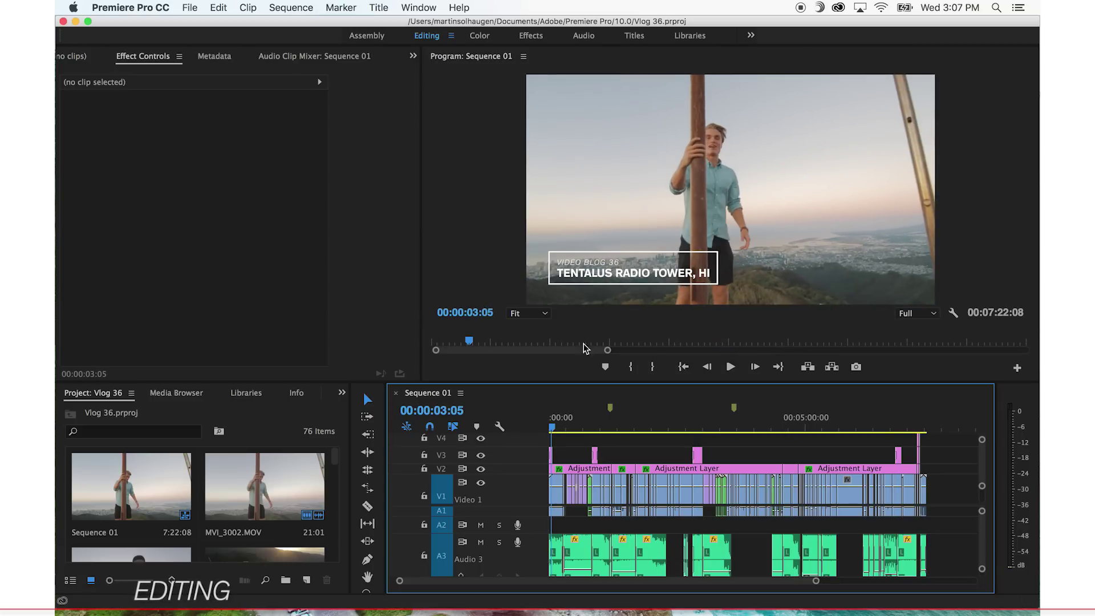
left_click(552, 459)
left_click(596, 425)
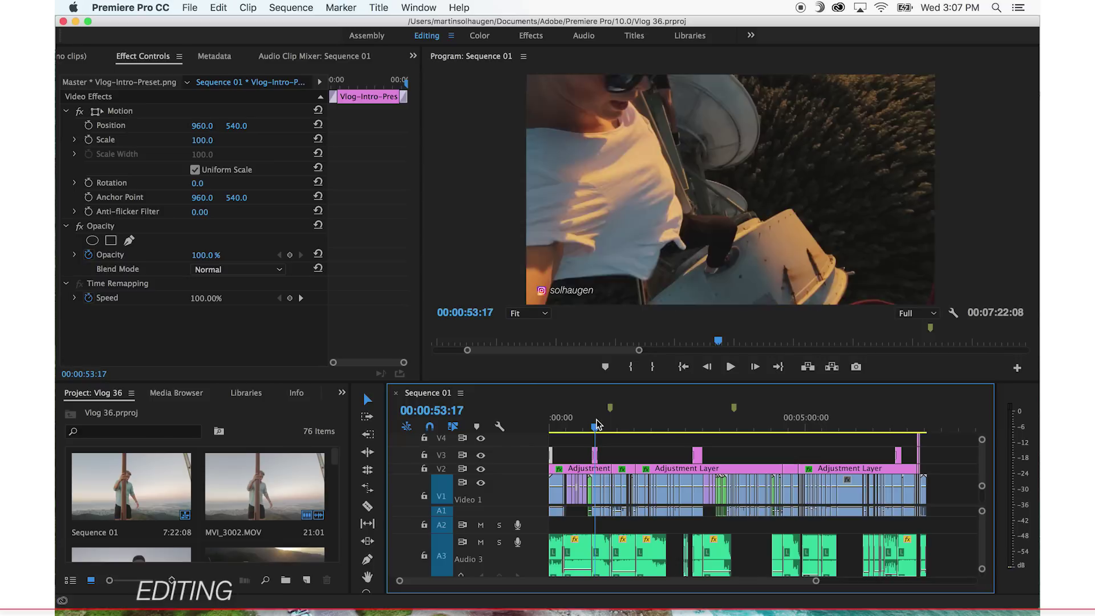
left_click(897, 425)
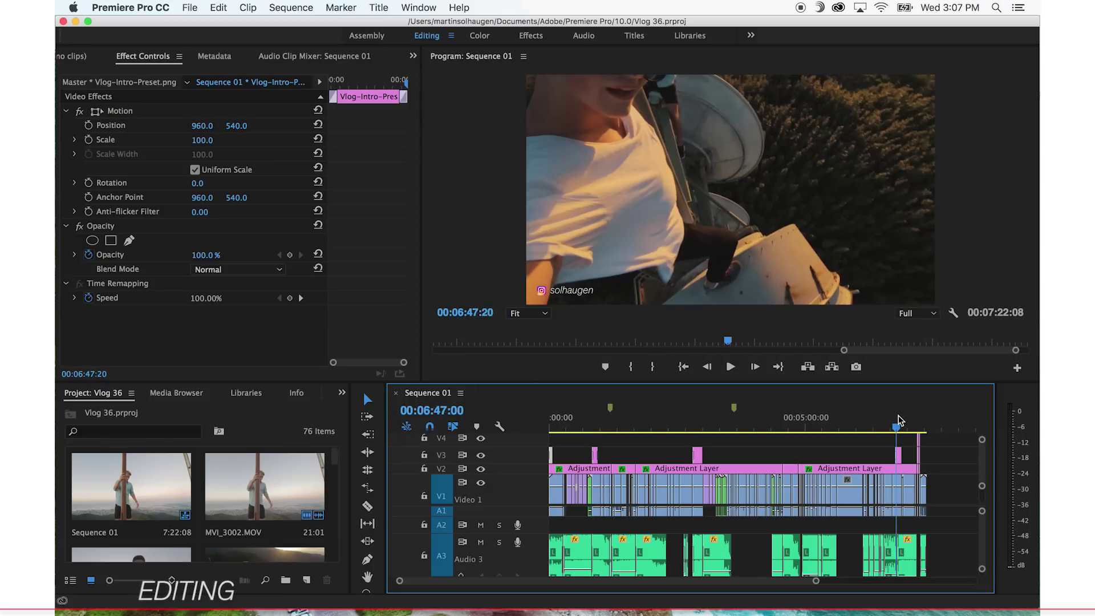
scroll(777, 521, "down", 1)
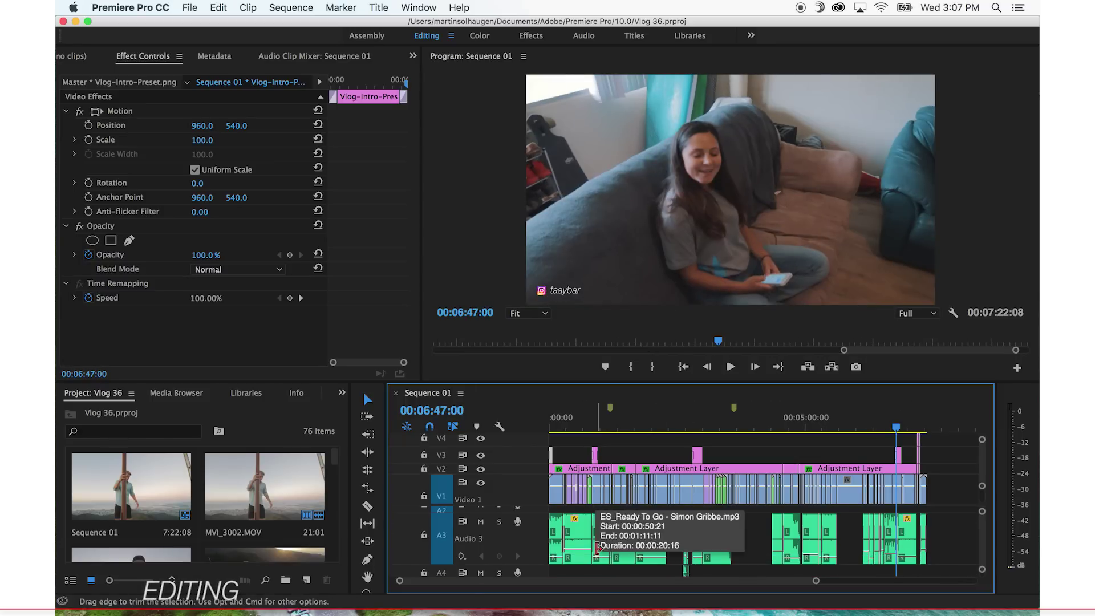
Create a new sequence in the Vlog 36 project from the custom Vlog Preset, keeping the suggested name Sequence 02.
left_click(182, 7)
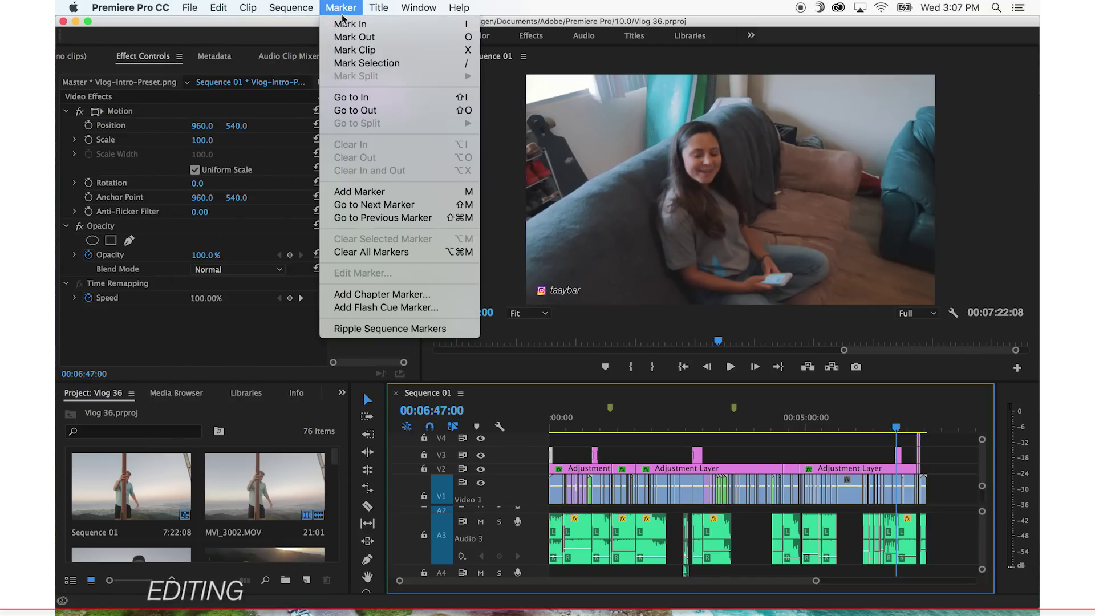
mouse_move(209, 4)
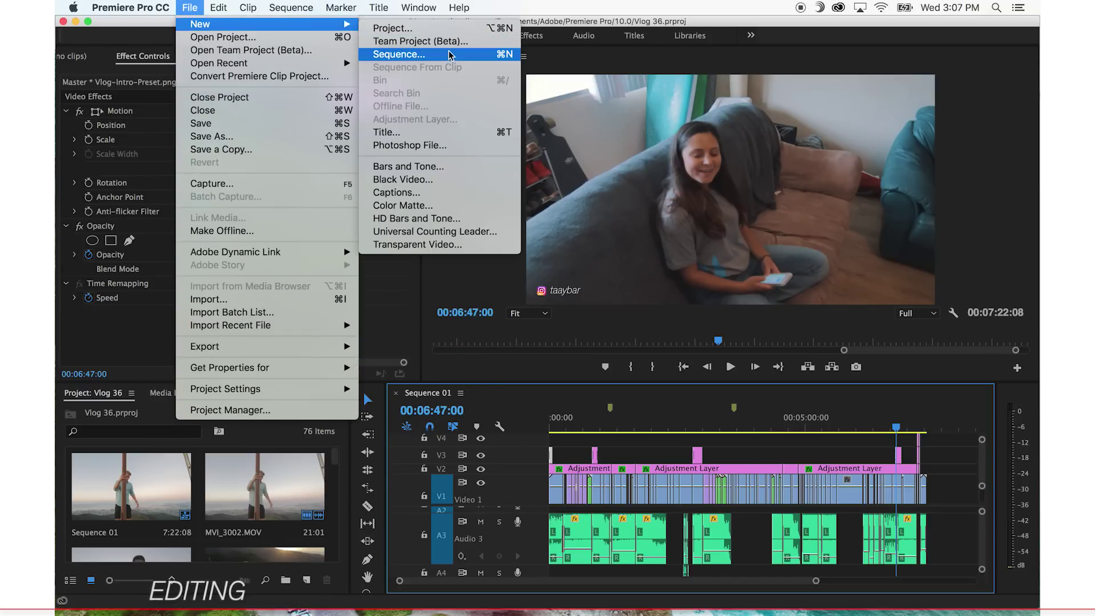
left_click(400, 54)
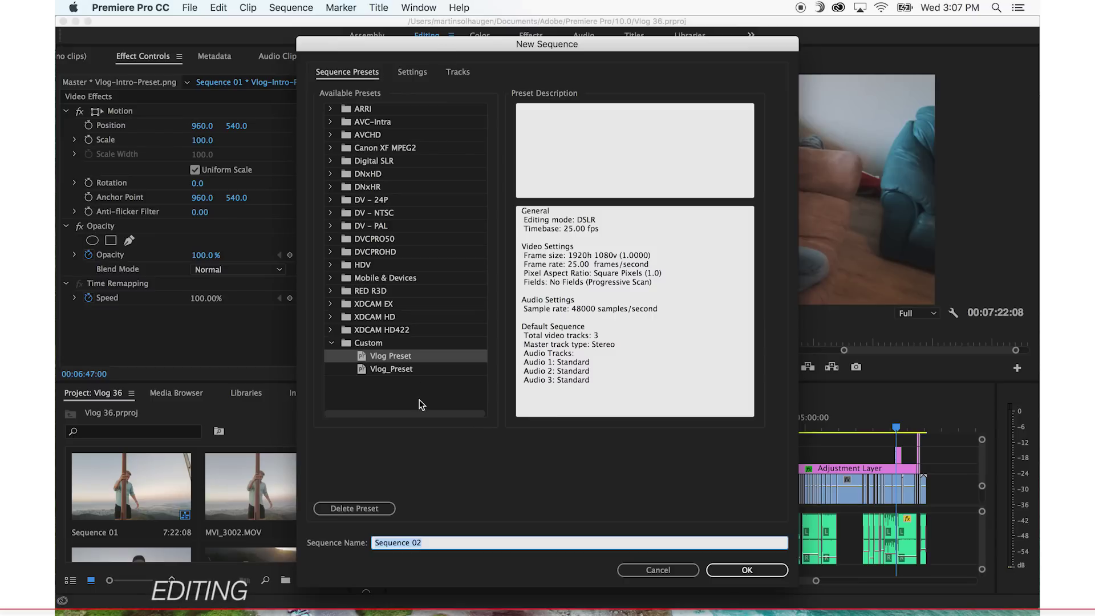
left_click(743, 570)
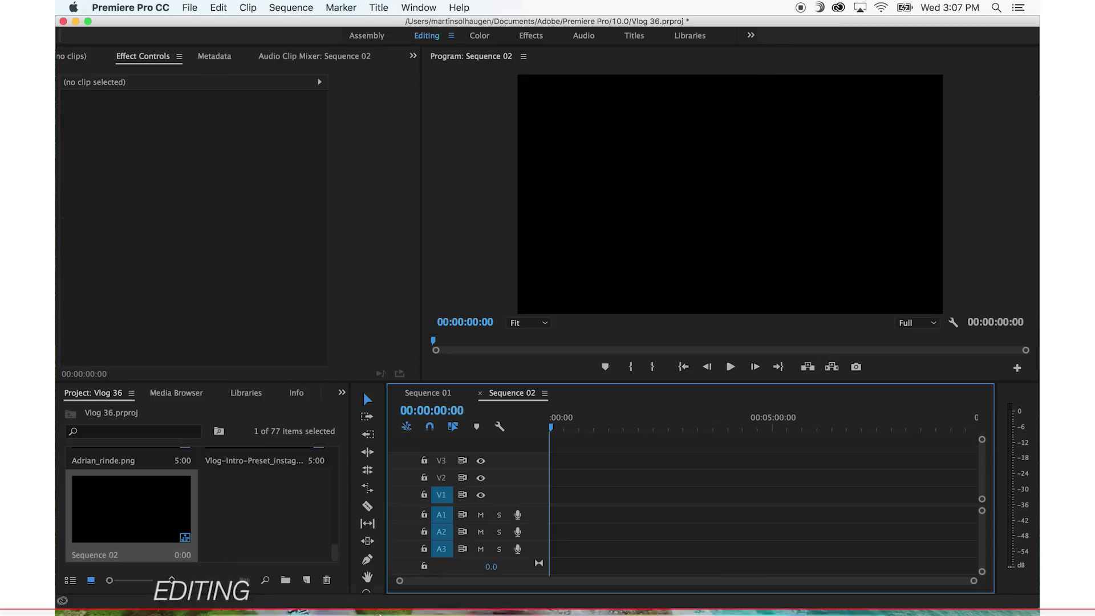
Switch to Finder and look into the Vlog 57 folder inside VLOG on the external drive numbered 4.
mouse_move(231, 611)
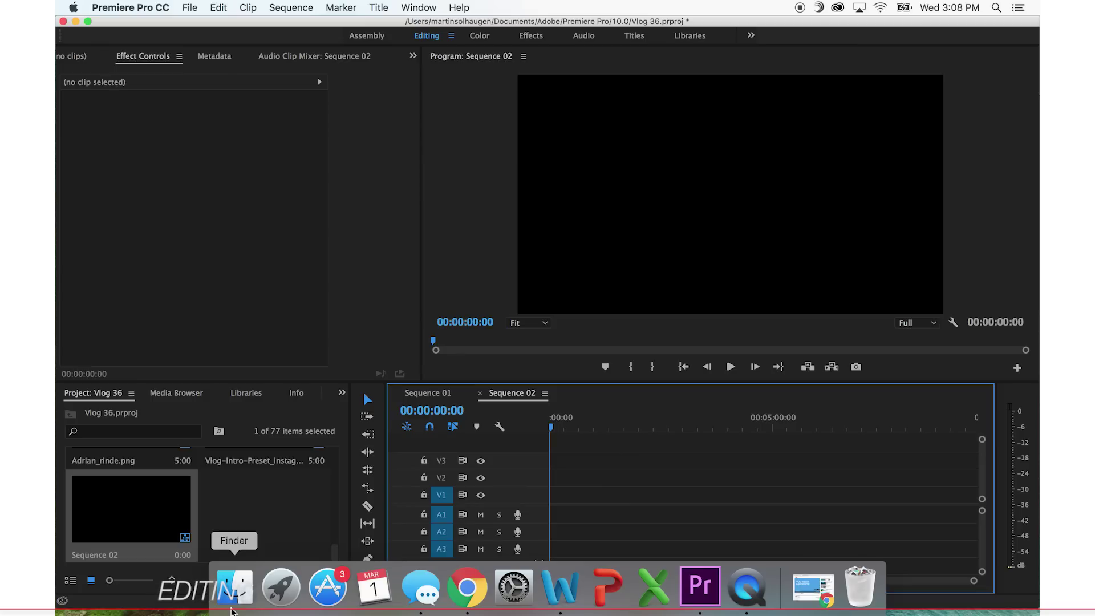
left_click(231, 609)
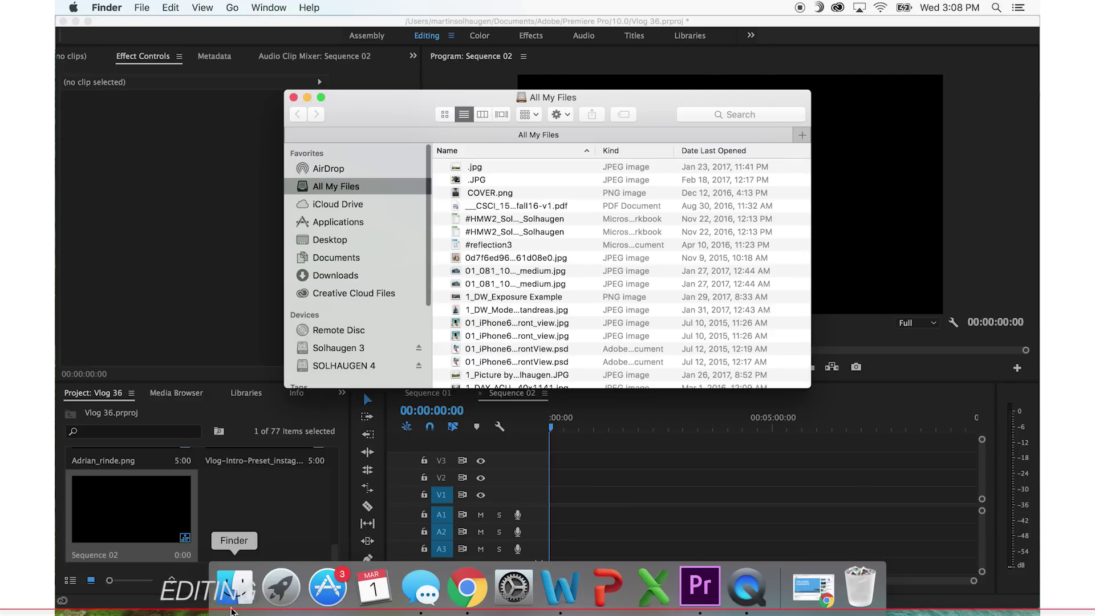
left_click(374, 369)
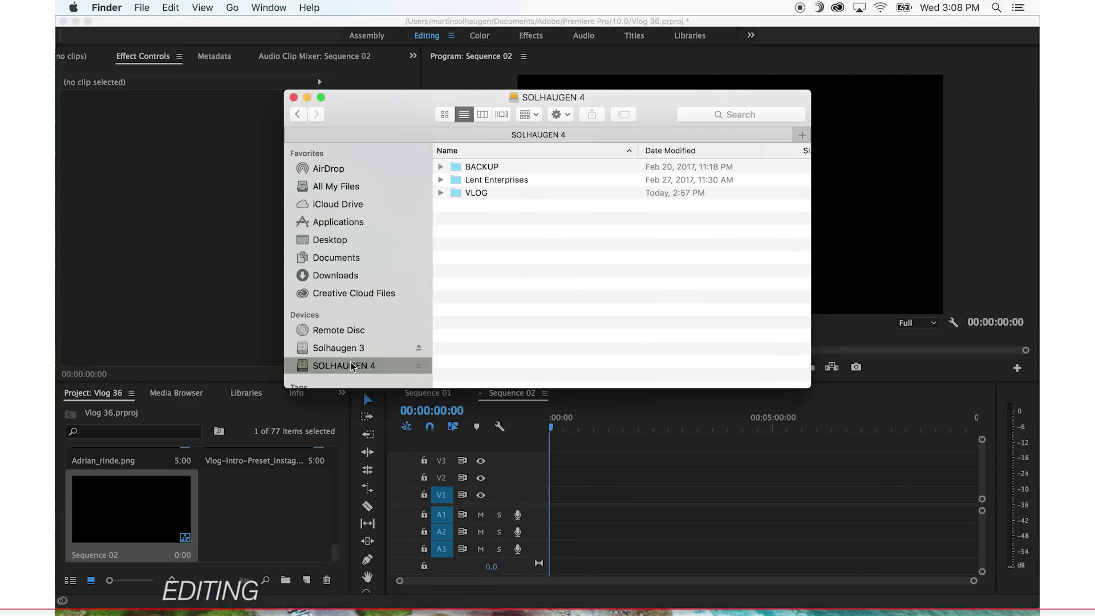
double_click(476, 193)
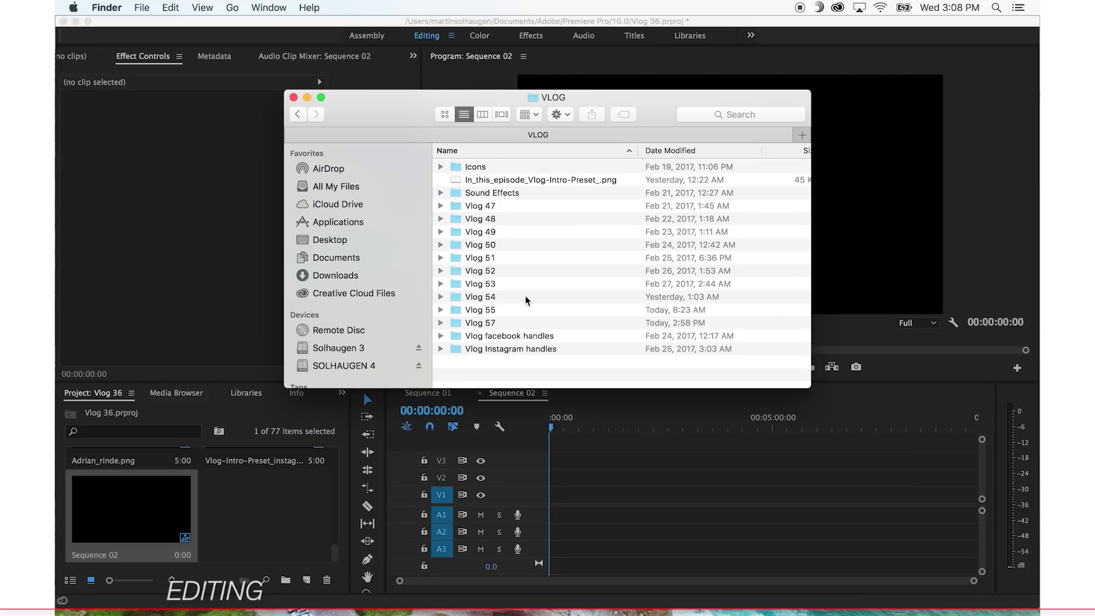
left_click(481, 324)
double_click(481, 324)
left_click(297, 114)
Open the CANON 7D folder of Vlog 36, inside the Vlog folder on the external drive numbered 3.
left_click(345, 348)
double_click(517, 303)
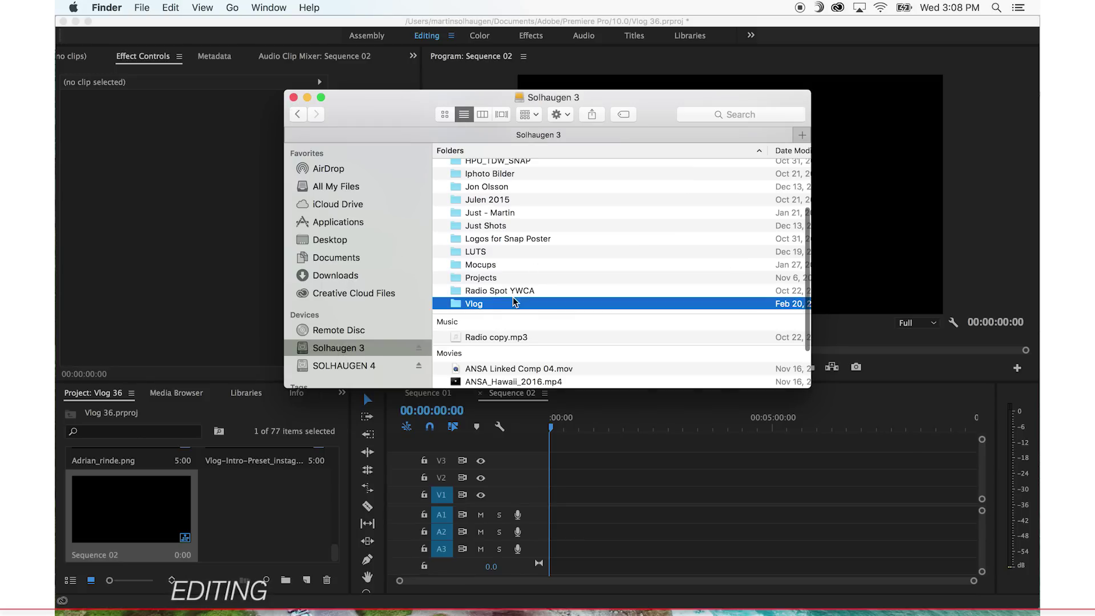
double_click(580, 225)
double_click(496, 166)
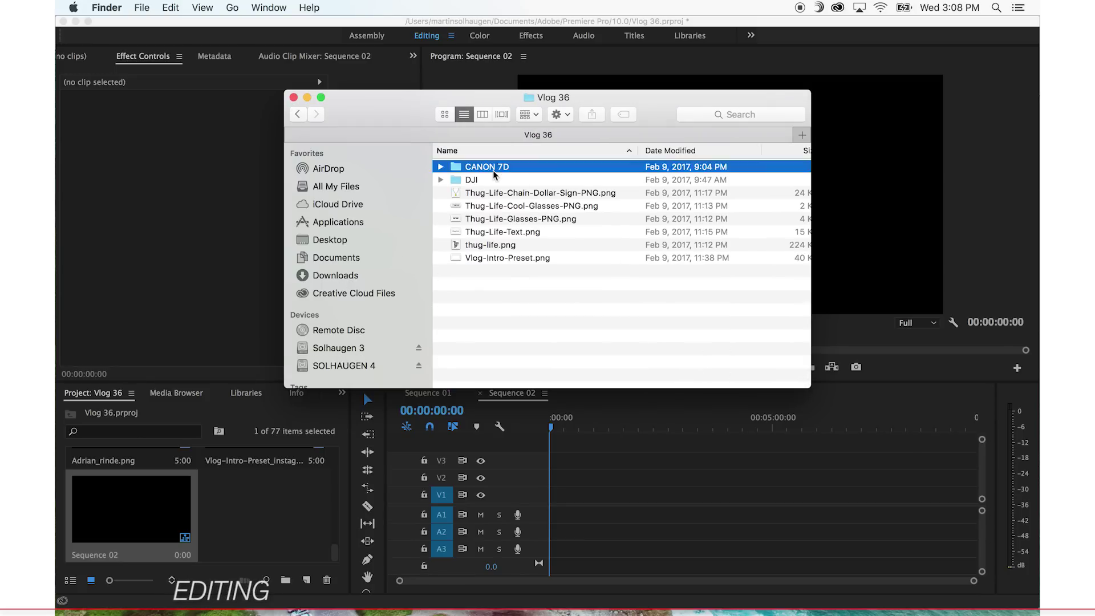
Preview MVI_2999.MOV with the sound volume raised, and close the preview.
key("Down")
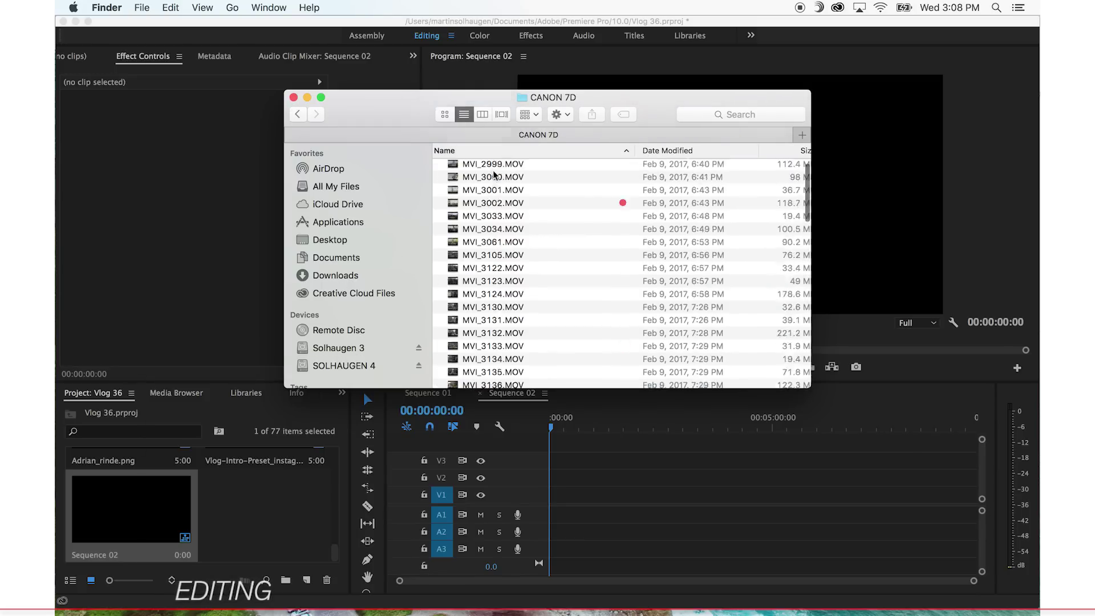
key("space")
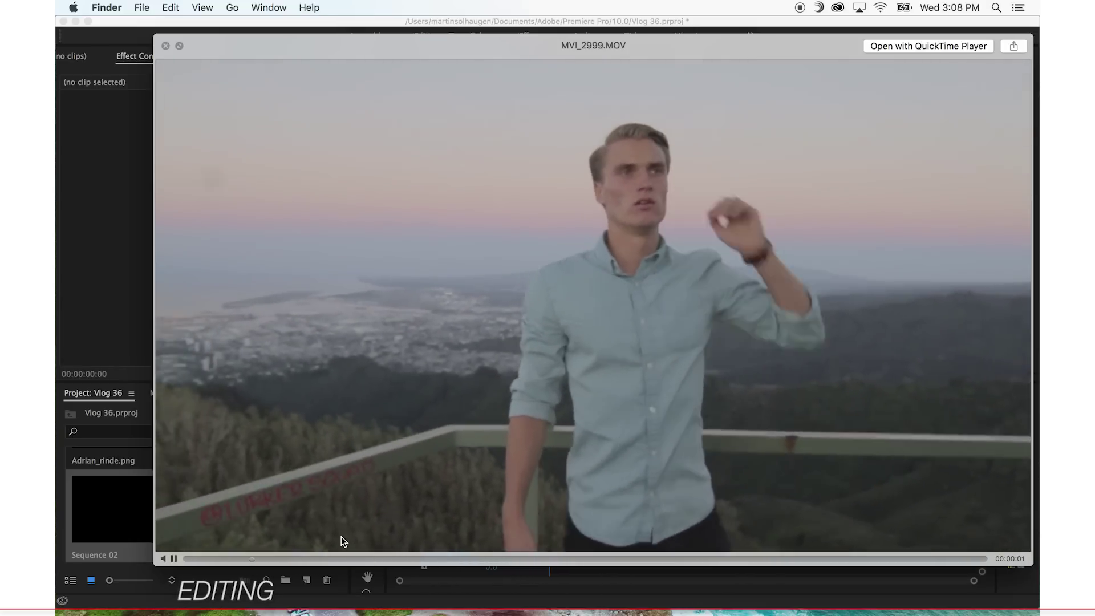
key("XF86AudioRaiseVolume")
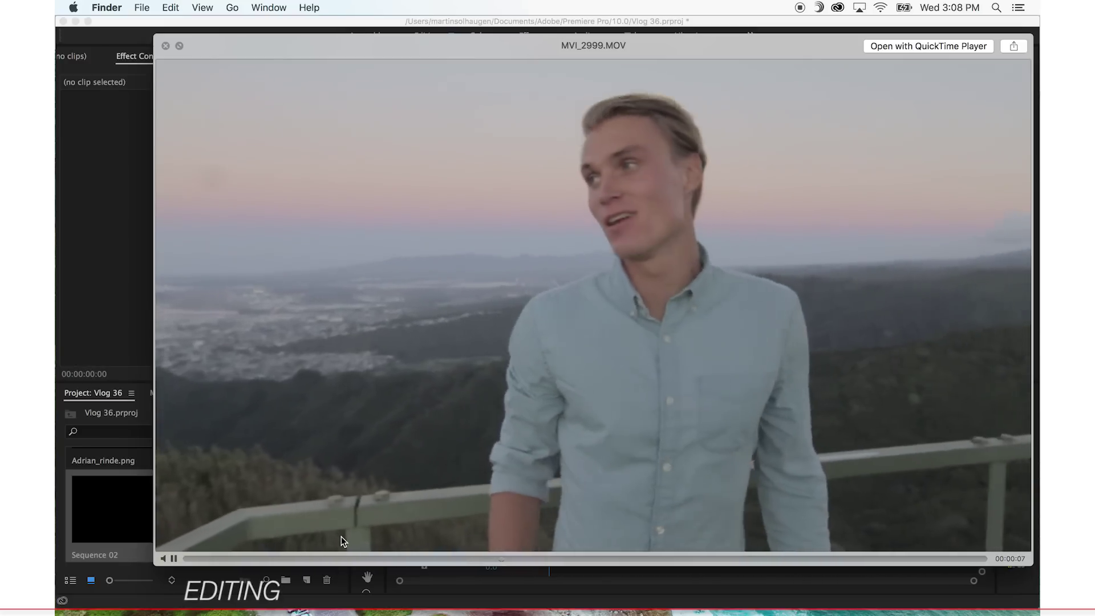
key("space")
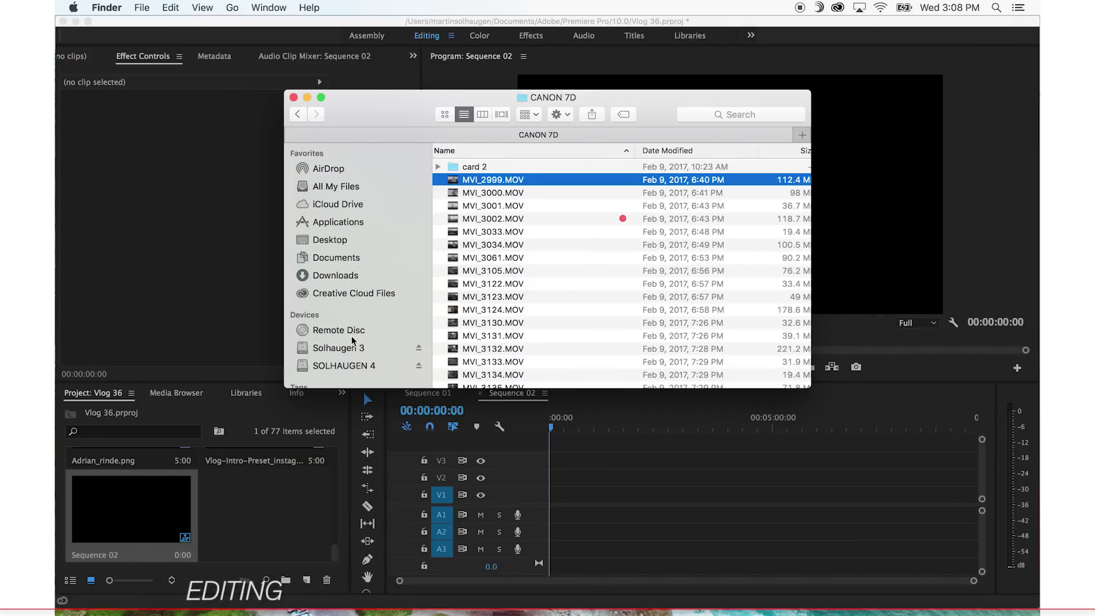
Add MVI_2999.MOV from Finder to the start of Sequence 02 on V1 and A1, keeping the existing sequence settings.
scroll(489, 184, "left", 1)
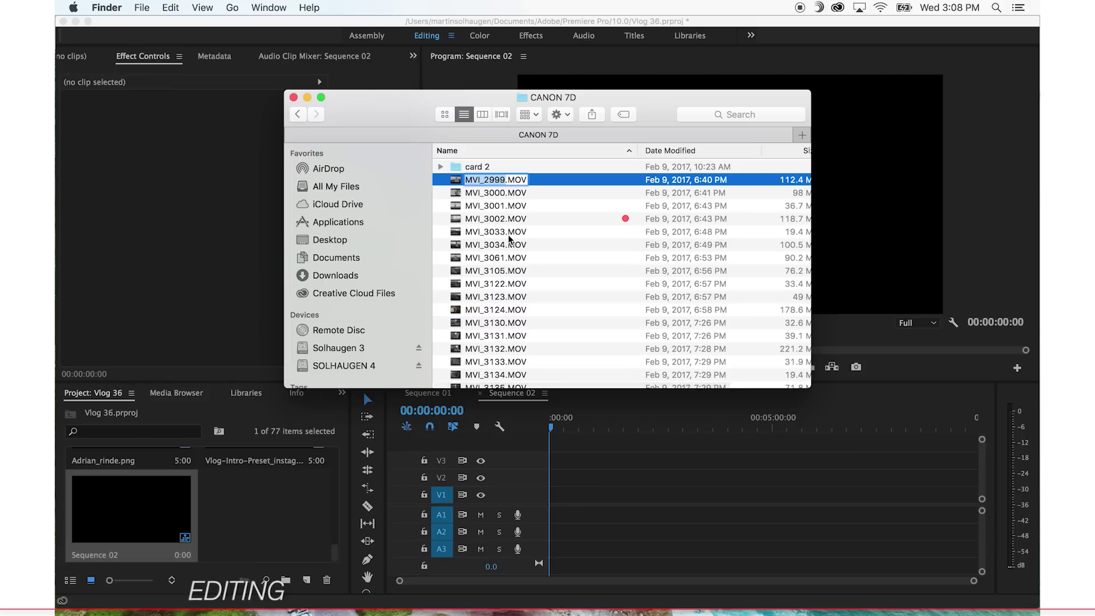
left_click_drag(539, 190, 609, 490)
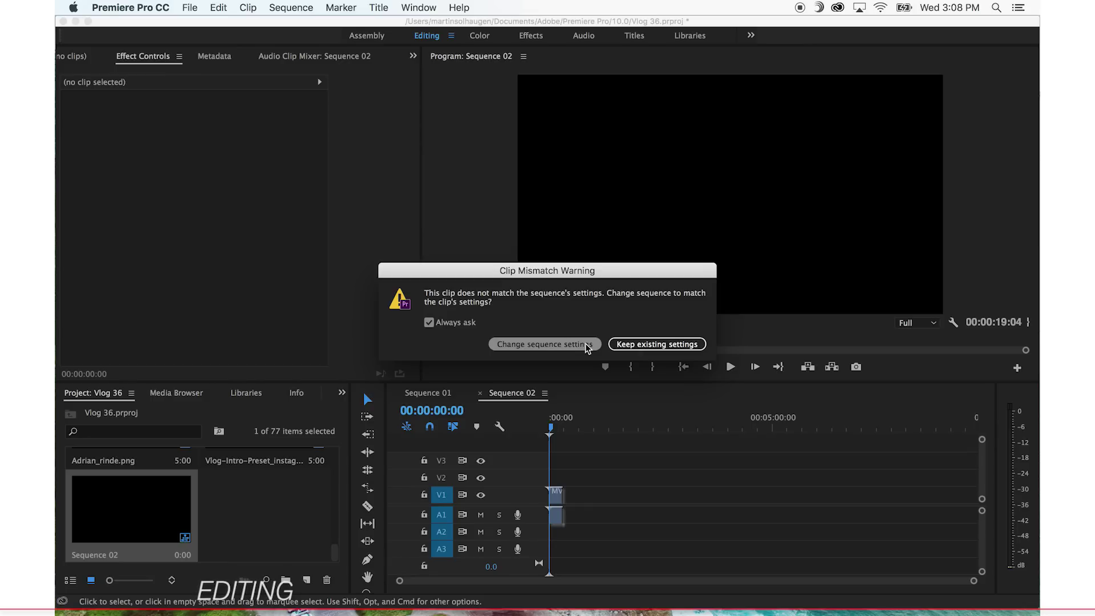
left_click(637, 345)
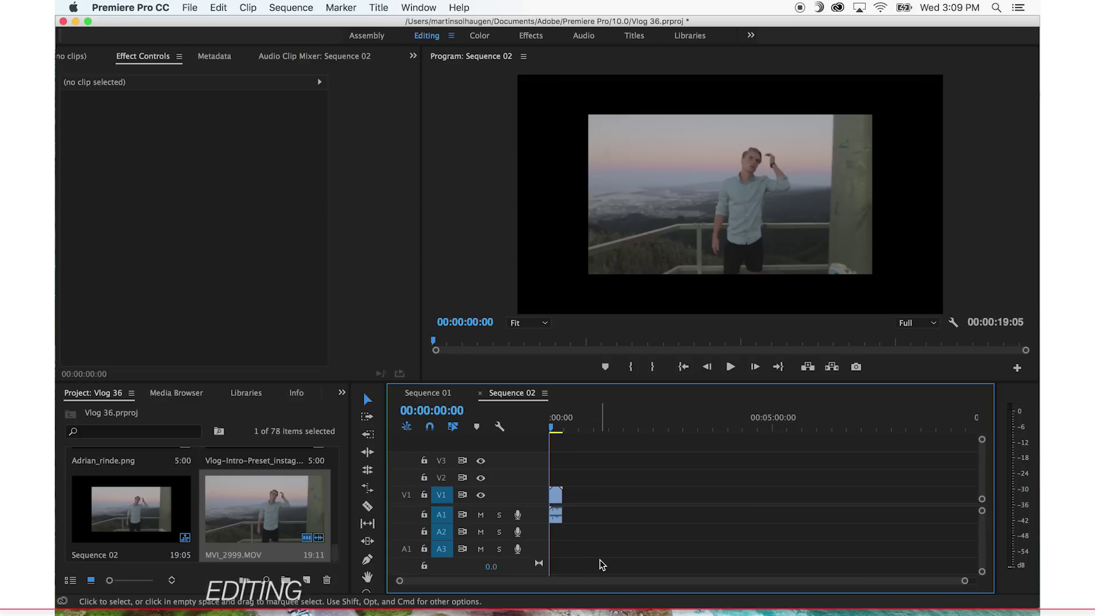
Scale the MVI_2999.MOV clip in Sequence 02 to fill the frame, and switch back to Sequence 01.
left_click(557, 515)
left_click(554, 417)
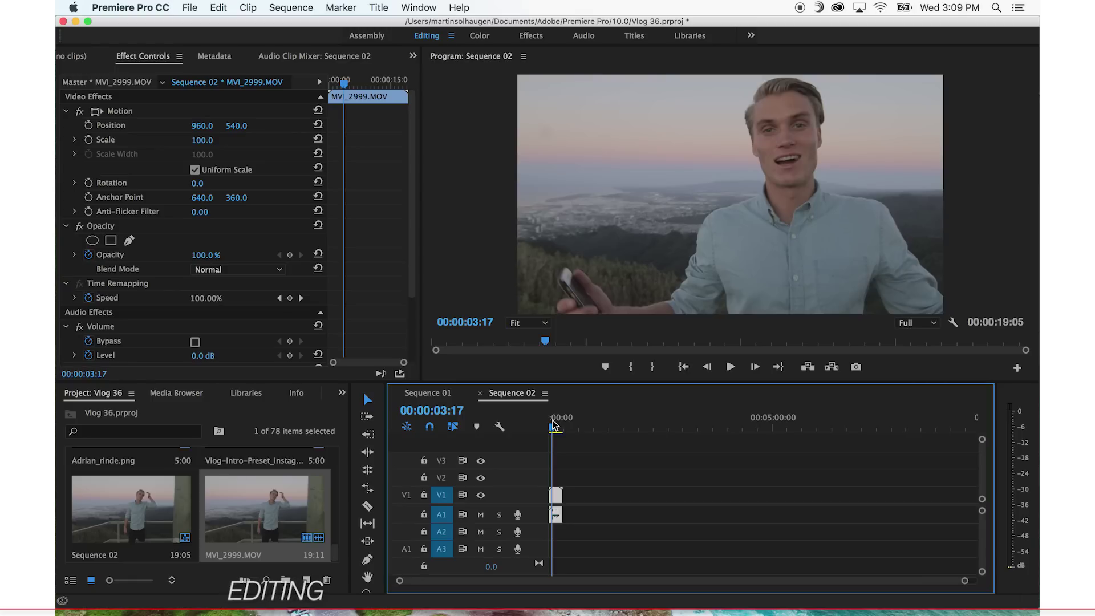
left_click(428, 393)
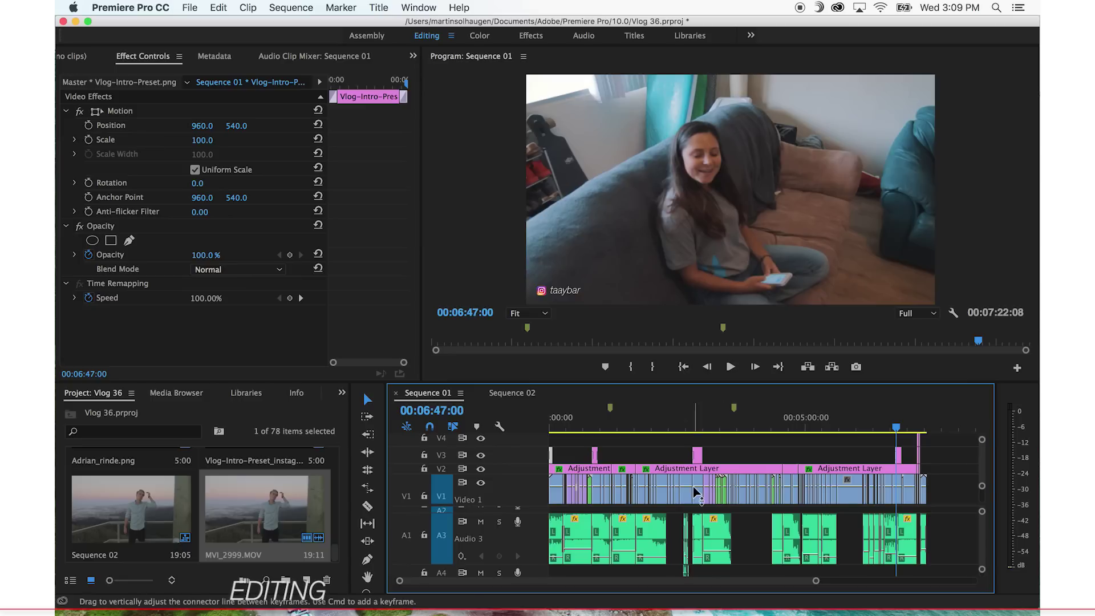
Play Sequence 01 in the Program Monitor from its very beginning.
key("Home")
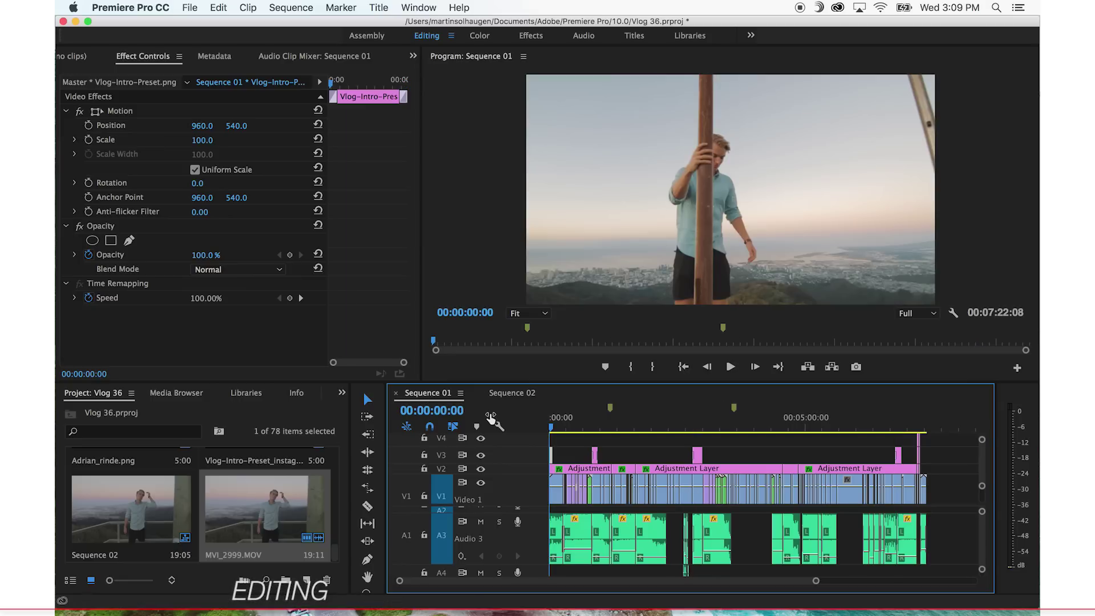
key("ctrl+grave")
key("ctrl+grave")
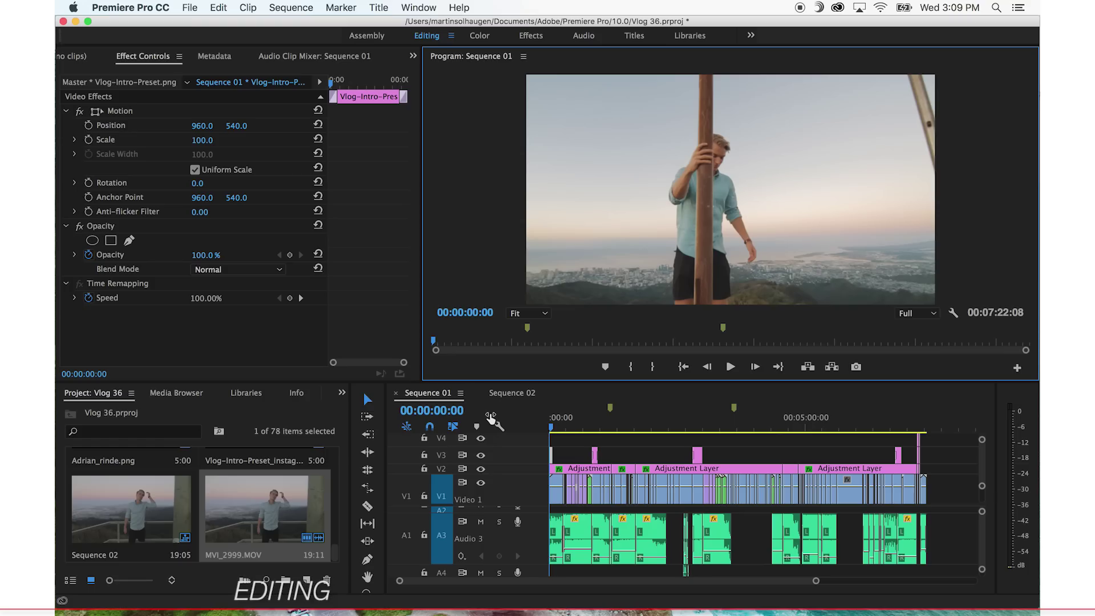
key("ctrl+grave")
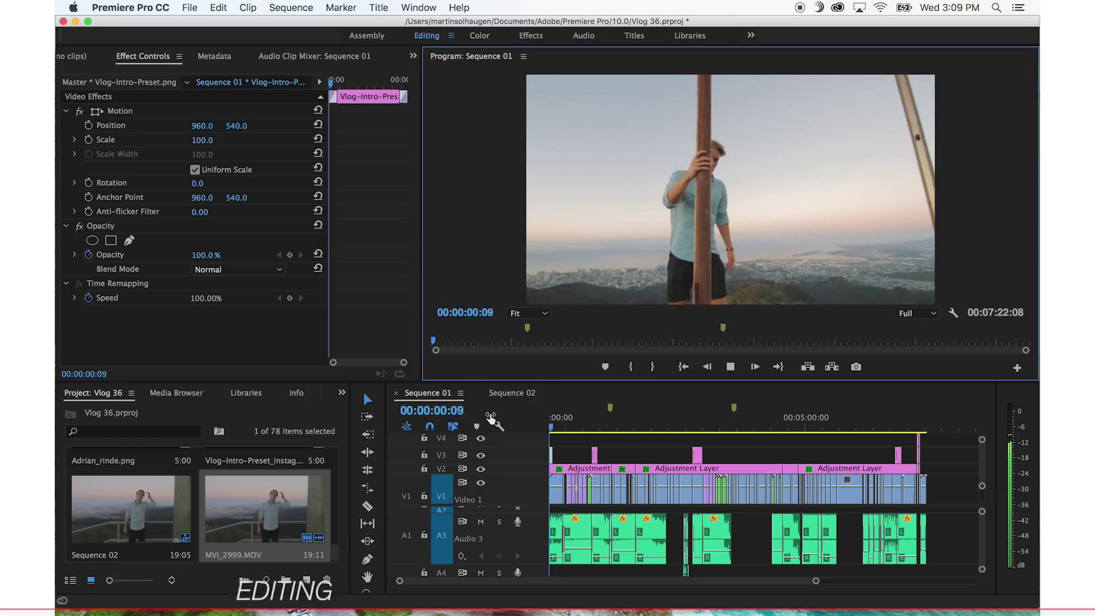
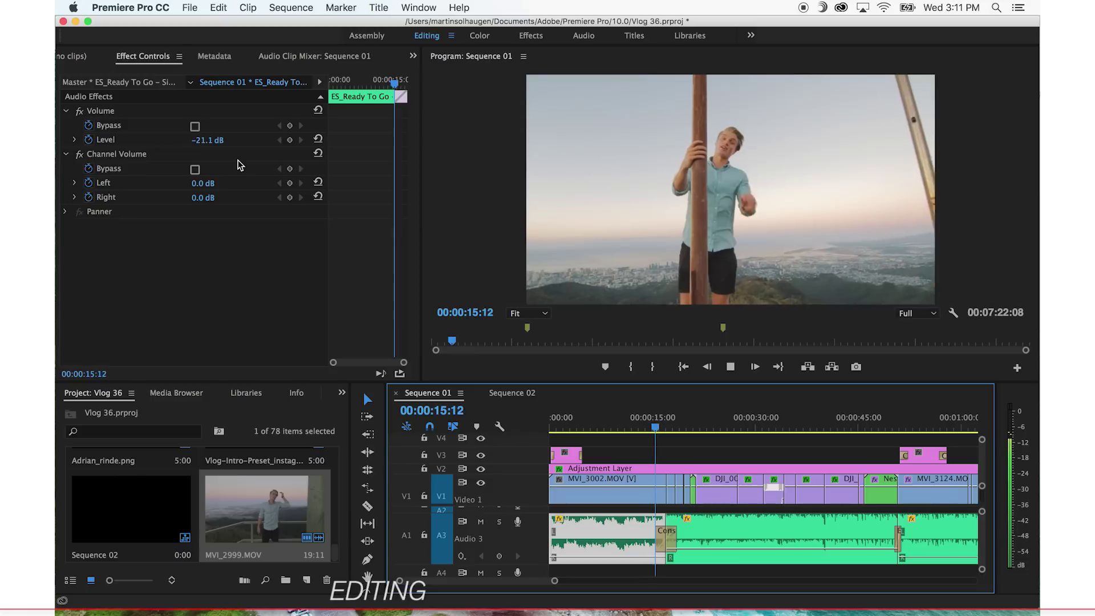
Play Sequence 01 from the first music change into the drone shots, pausing between sections and muting the computer's sound.
key("space")
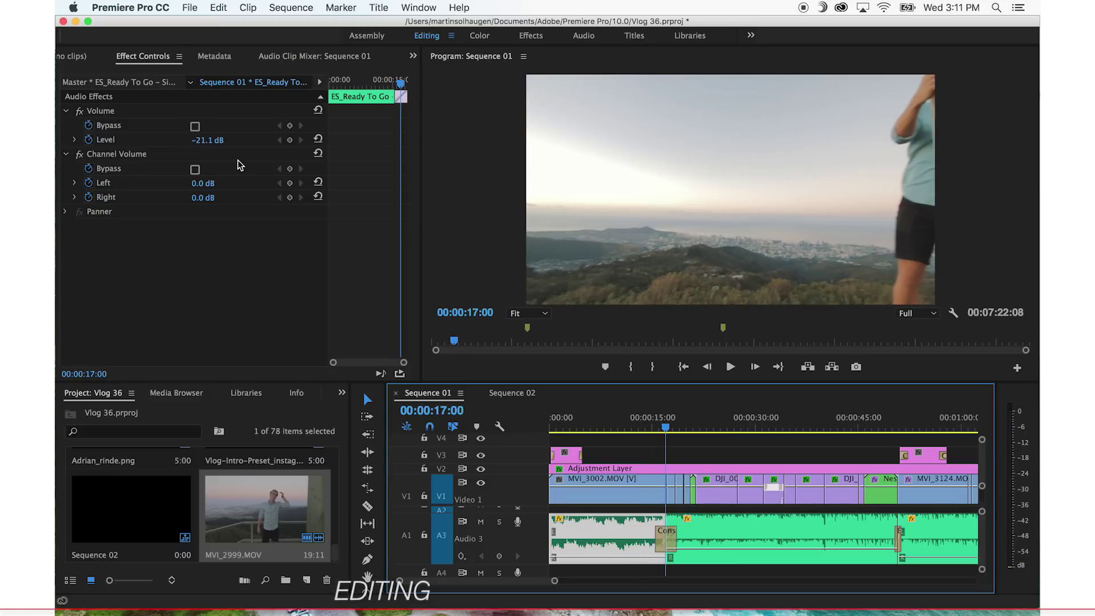
key("XF86AudioMute")
key("space")
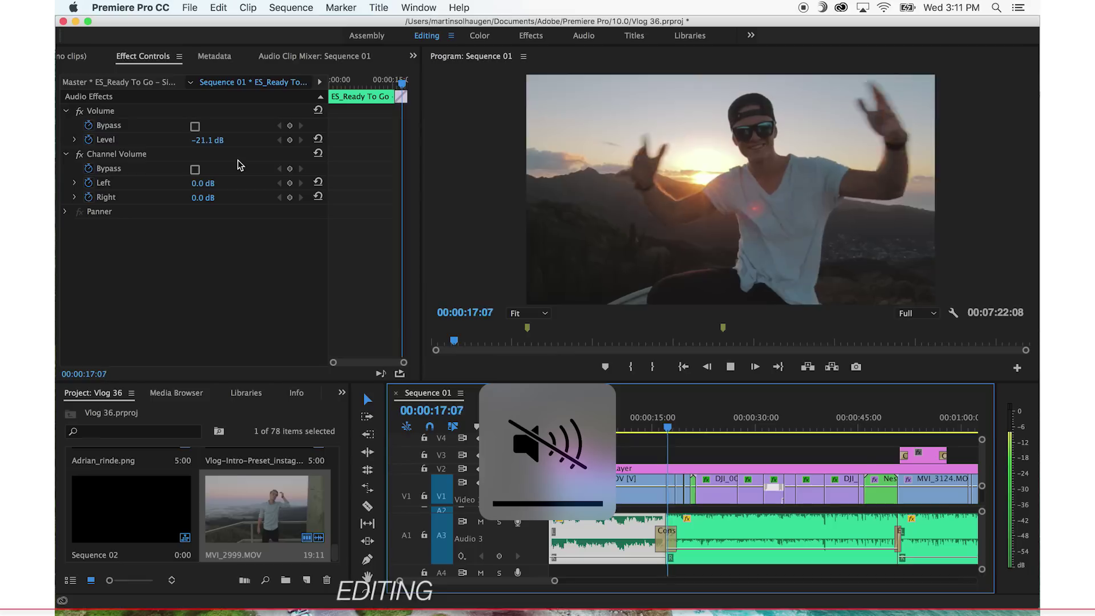
key("space")
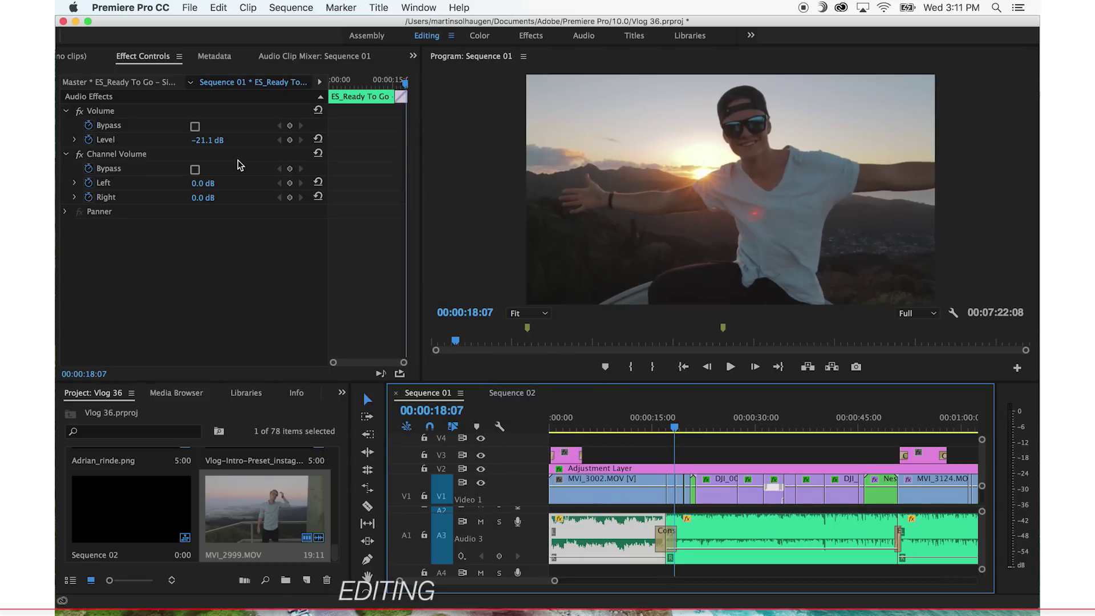
key("space")
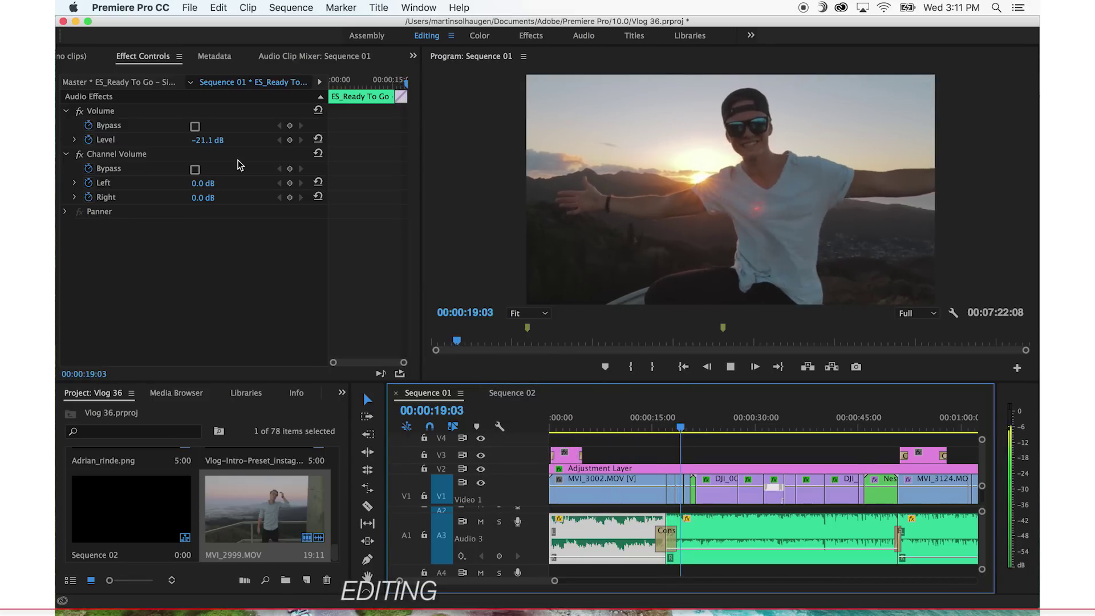
key("space")
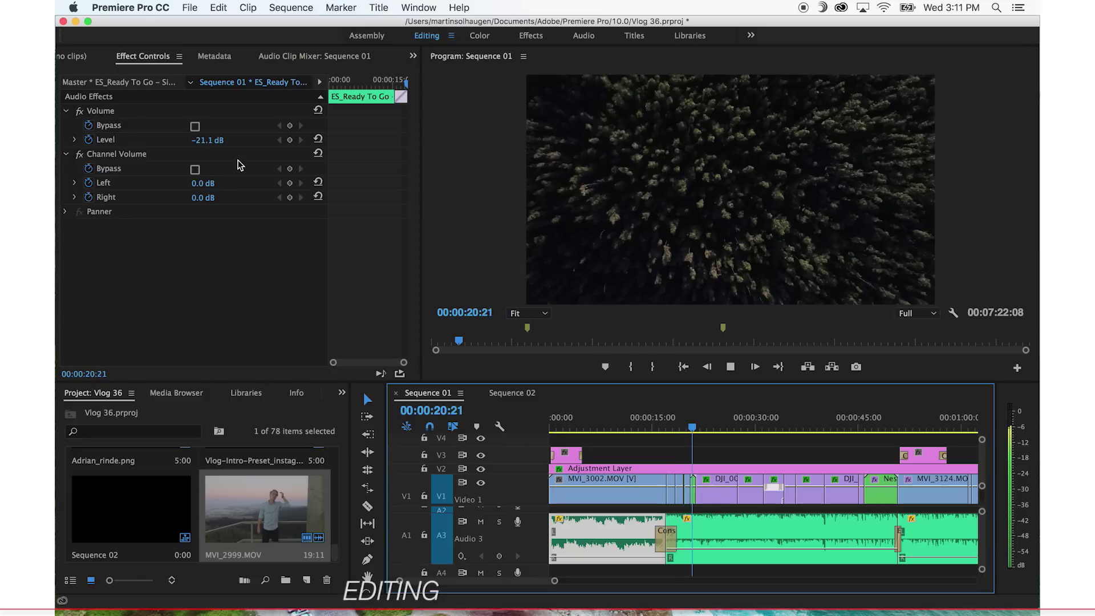
key("space")
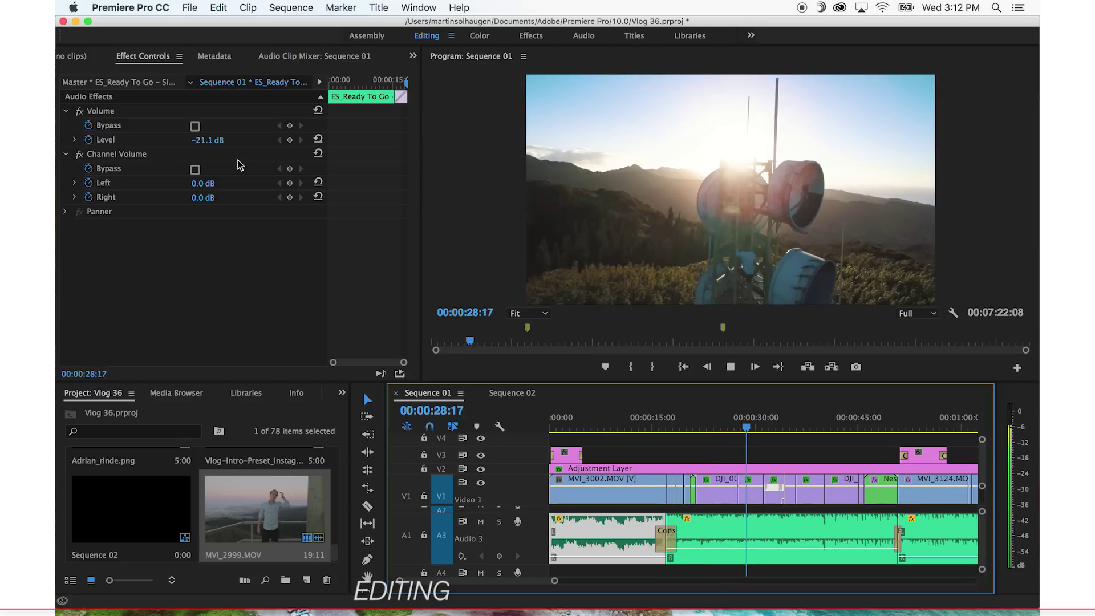
key("space")
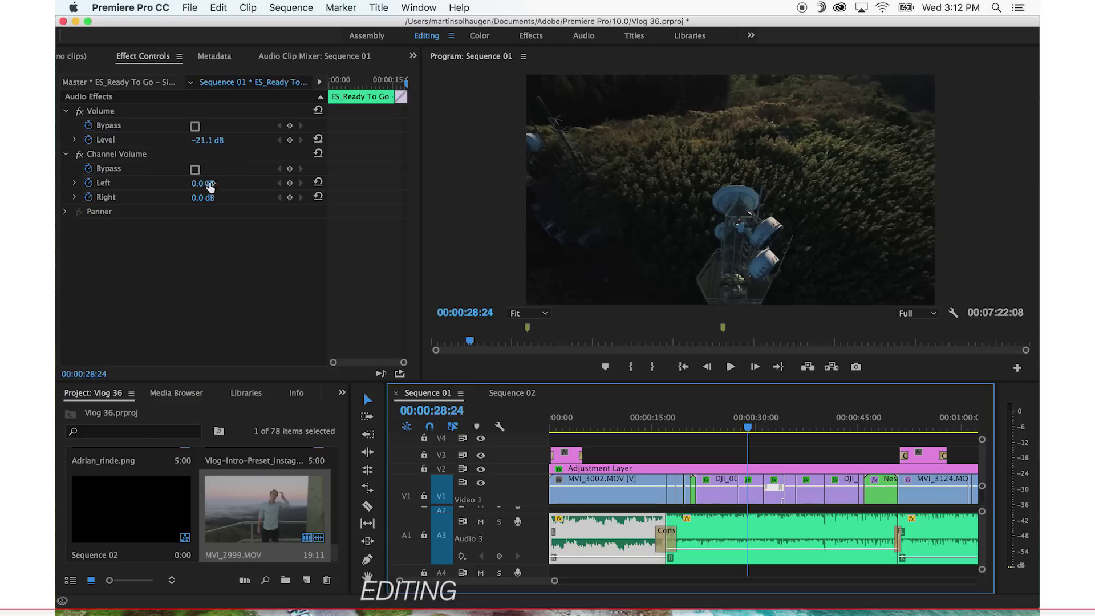
scroll(668, 513, "up", 1)
scroll(667, 513, "down", 1)
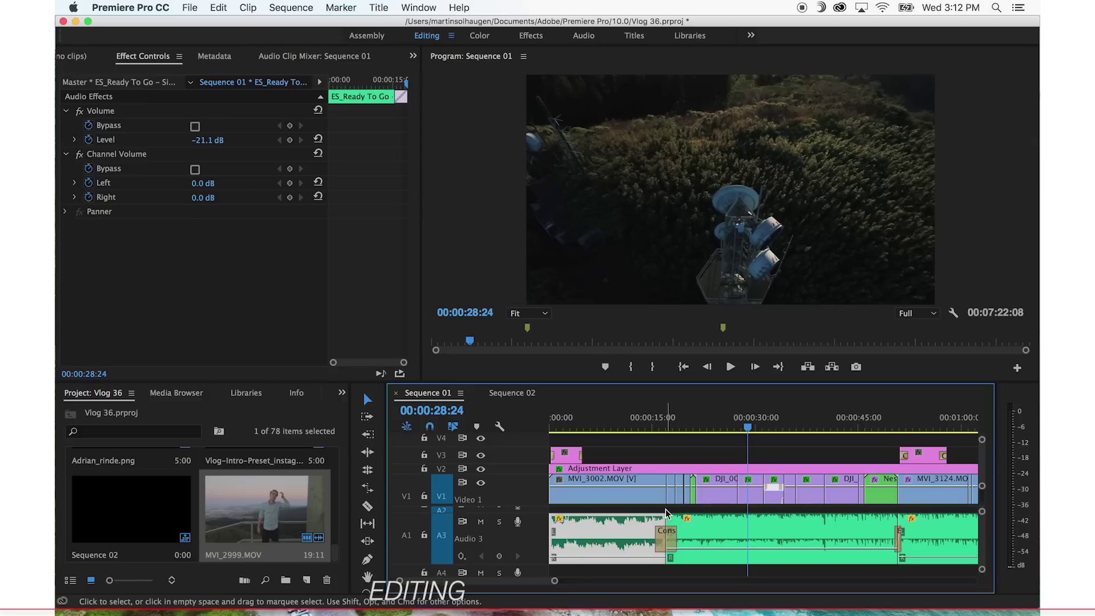
Apply a Constant Power crossfade to the first cut between the music clips on A3 of Sequence 01.
key("Up")
left_click(666, 530)
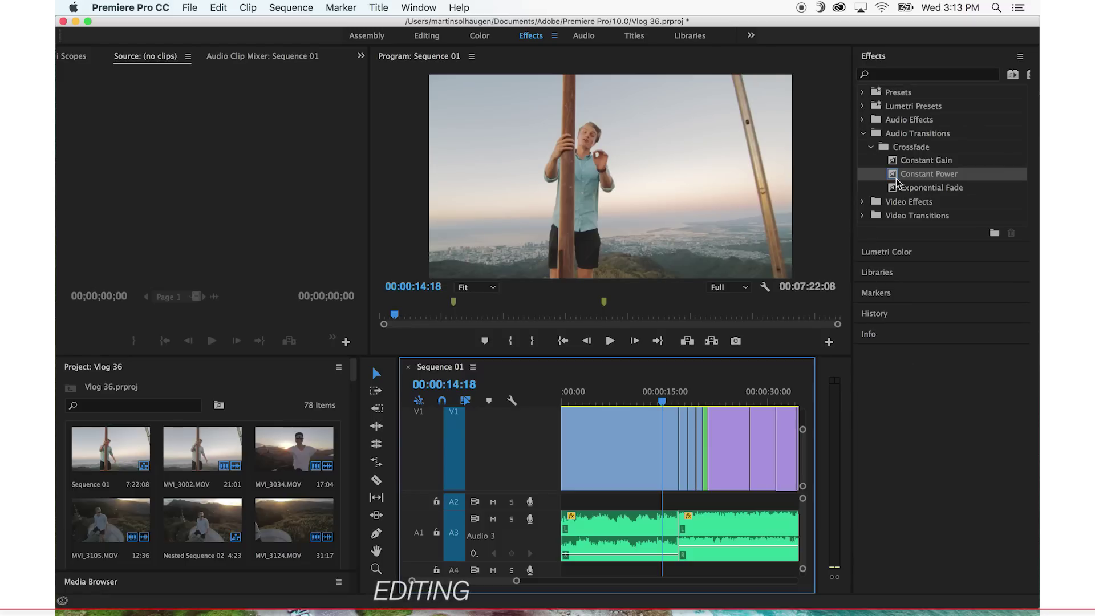
left_click_drag(898, 182, 679, 531)
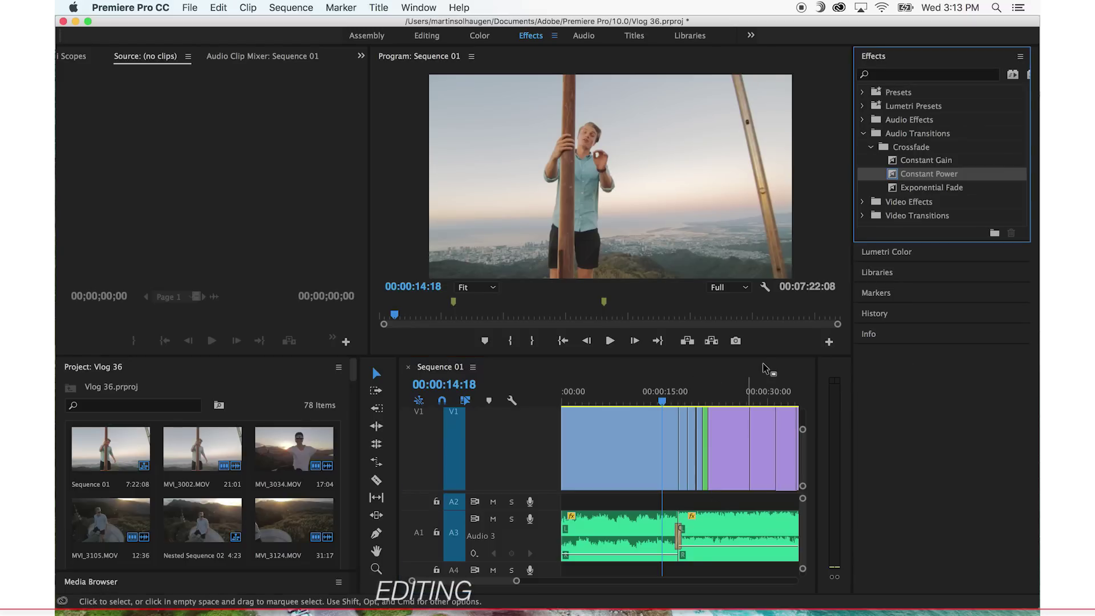
Play across the first music cut on A3 without the crossfade to hear the hard change.
mouse_move(673, 393)
left_mouse_down()
mouse_move(682, 392)
mouse_move(671, 391)
left_mouse_up()
key("space")
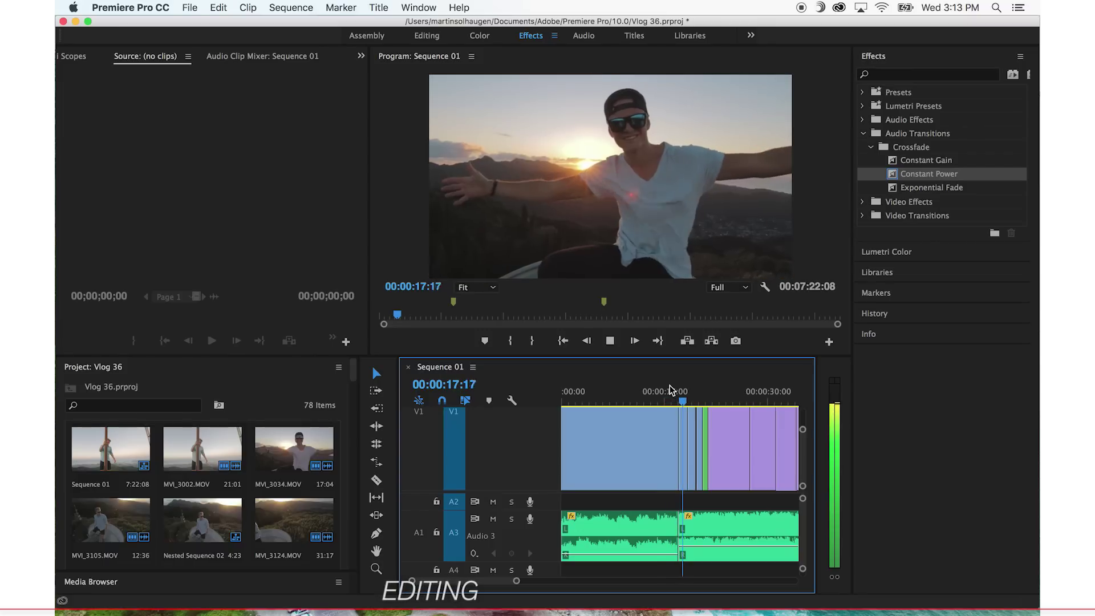
key("space")
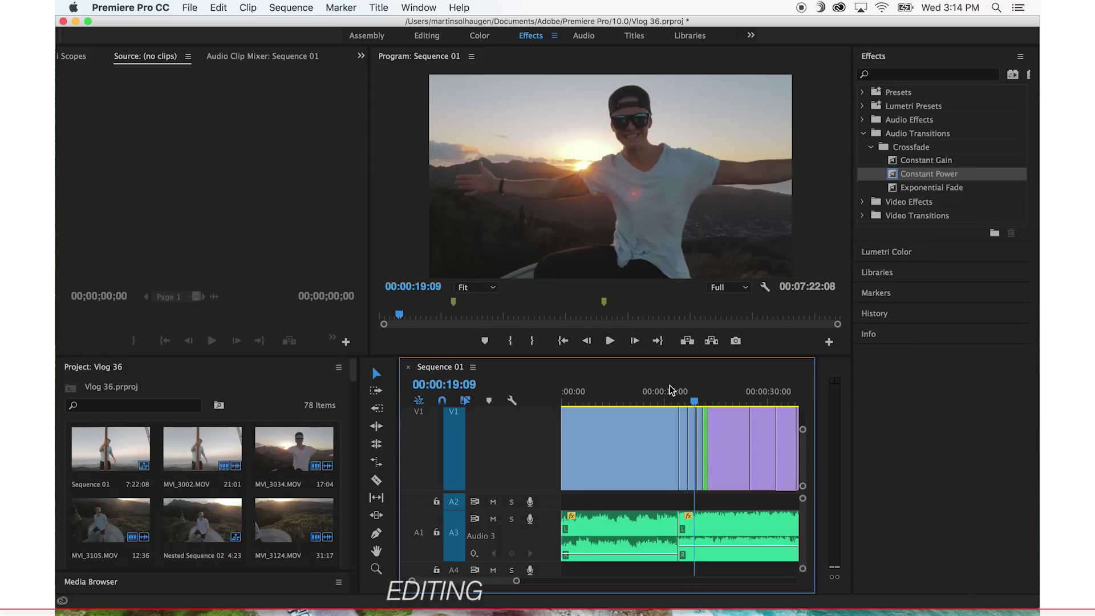
Apply Constant Power to the first music cut on A3 and lengthen the crossfade on both sides of the cut.
left_click_drag(899, 174, 680, 546)
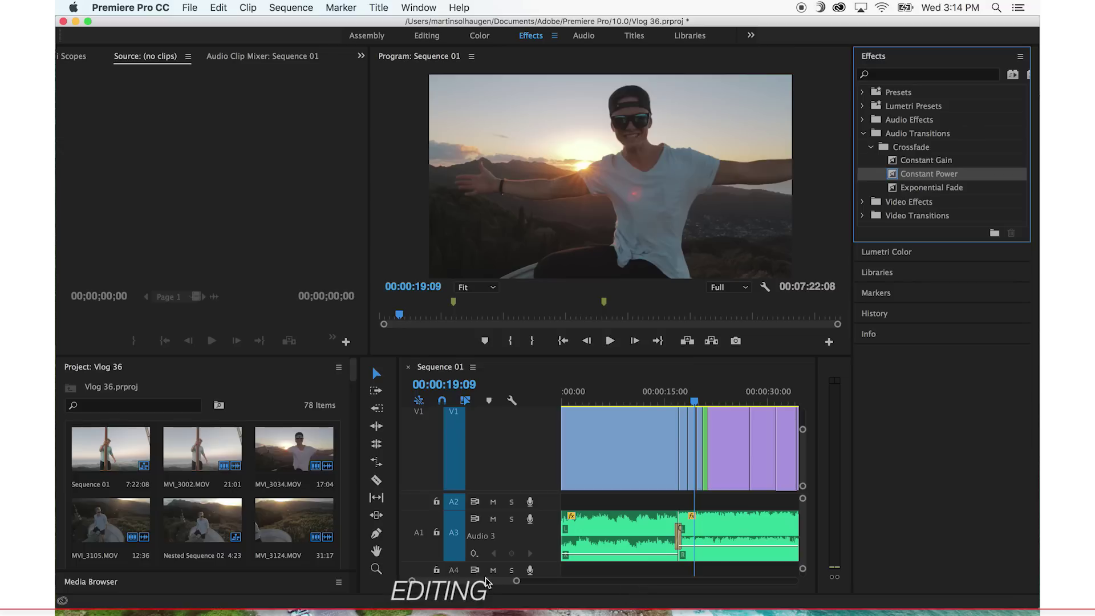
left_click_drag(516, 583, 463, 582)
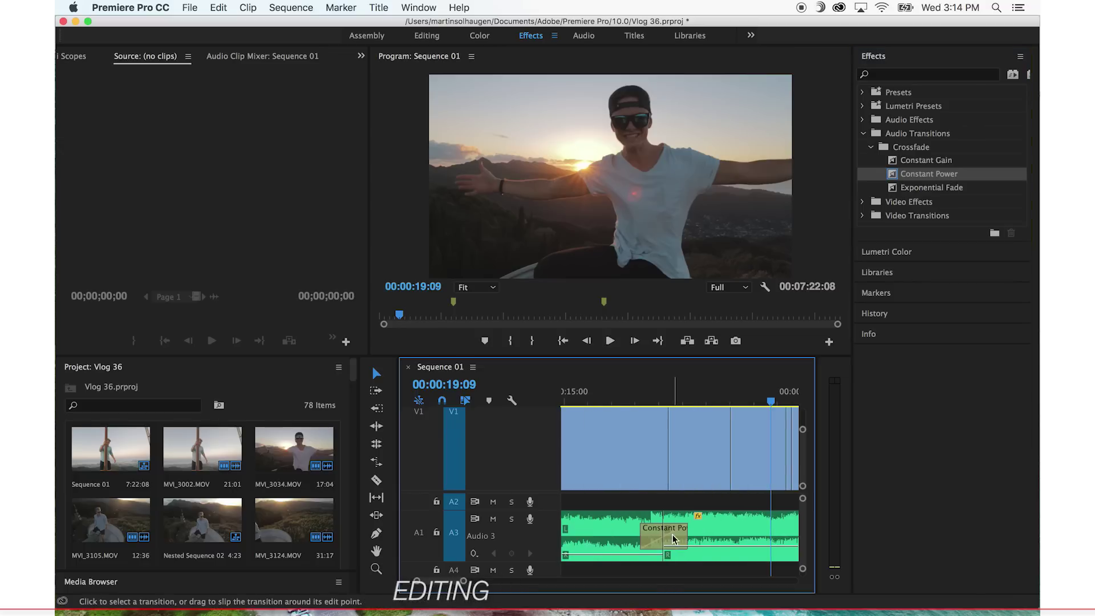
left_click_drag(689, 535, 708, 536)
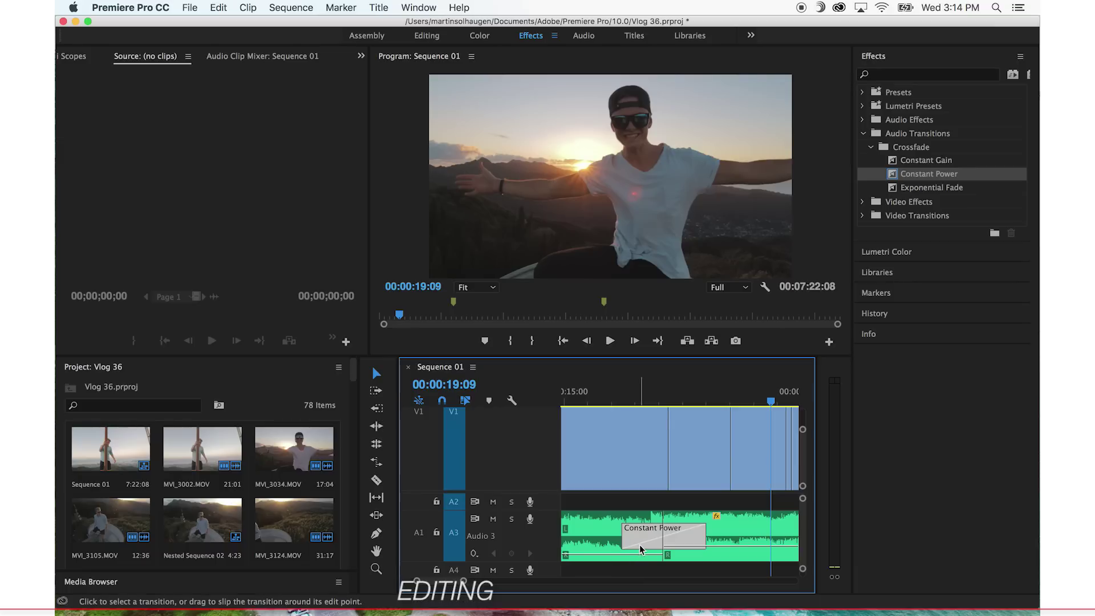
Play the lengthened Constant Power crossfade and the shots that follow it.
left_click(591, 393)
key("space")
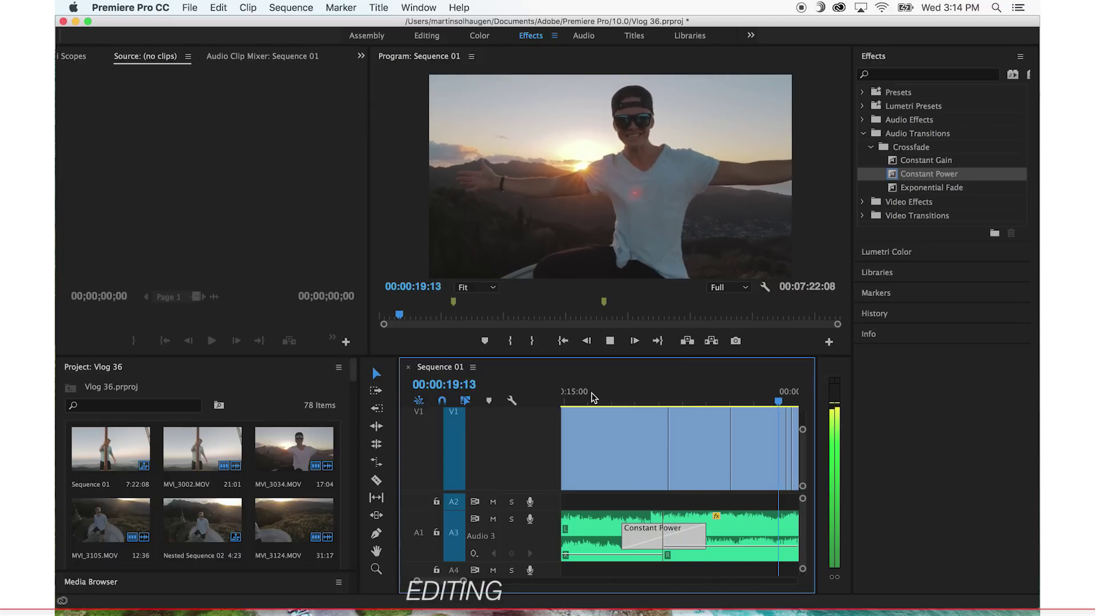
key("space")
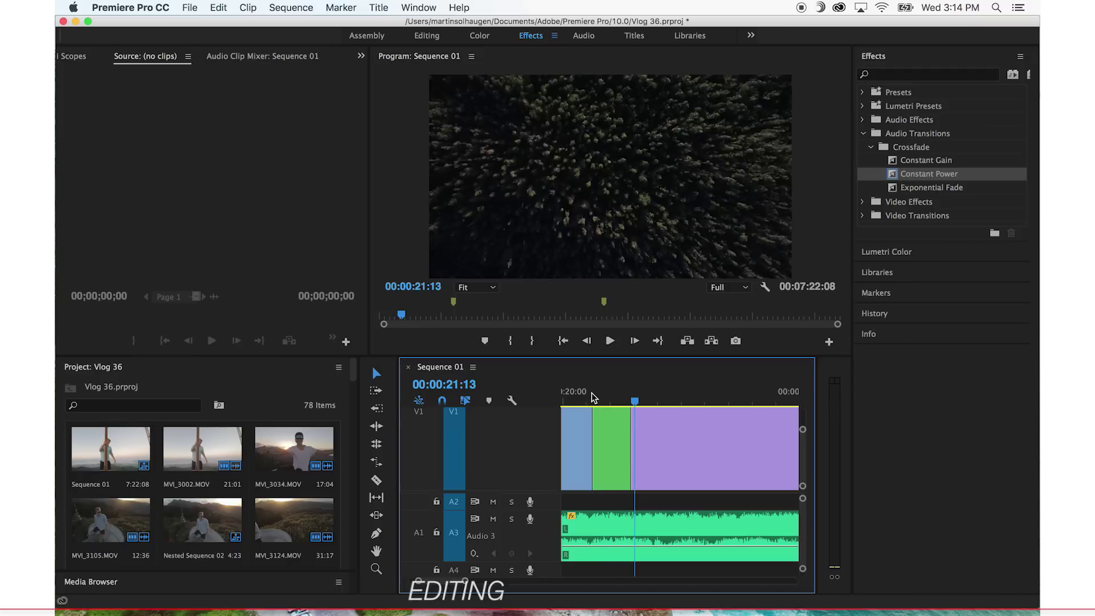
Examine how the video clips, camera audio and music are laid out across the whole of Sequence 01.
left_click_drag(465, 582, 524, 580)
left_click(635, 393)
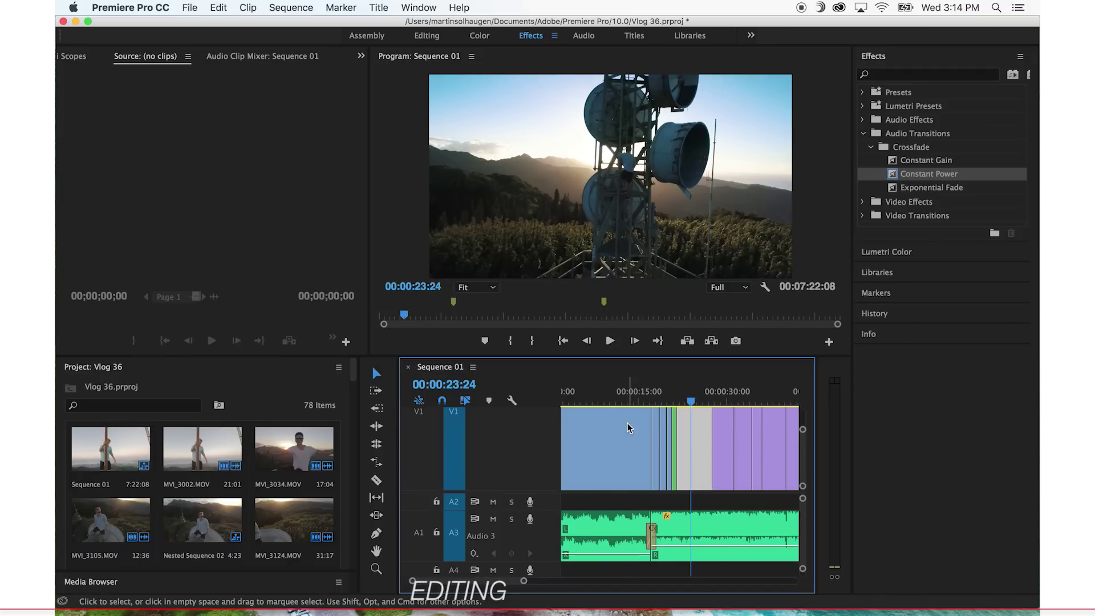
left_click(674, 395)
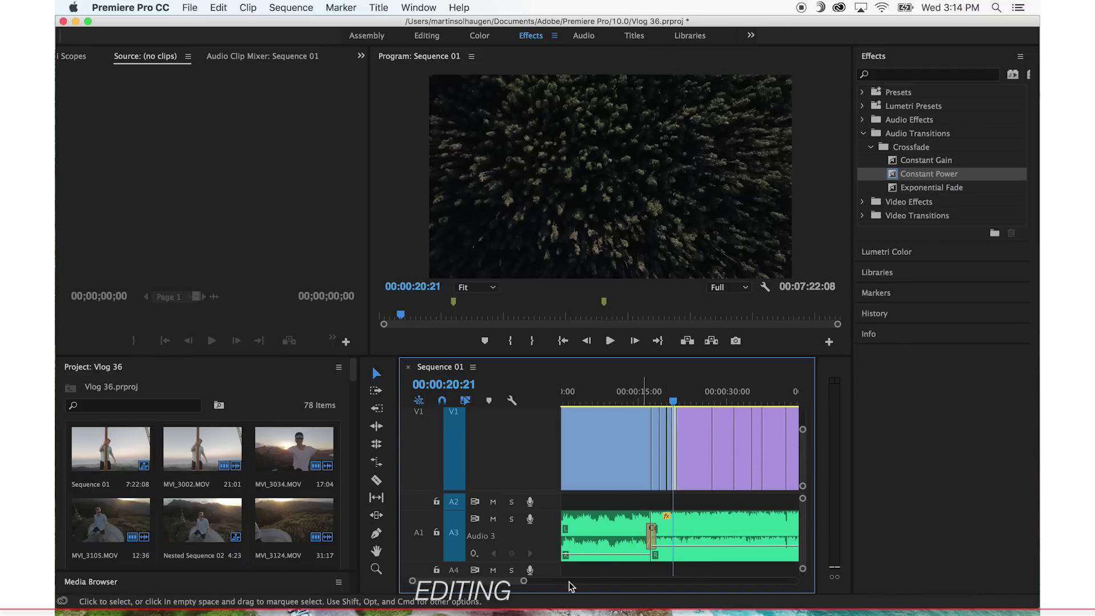
left_click_drag(524, 580, 649, 582)
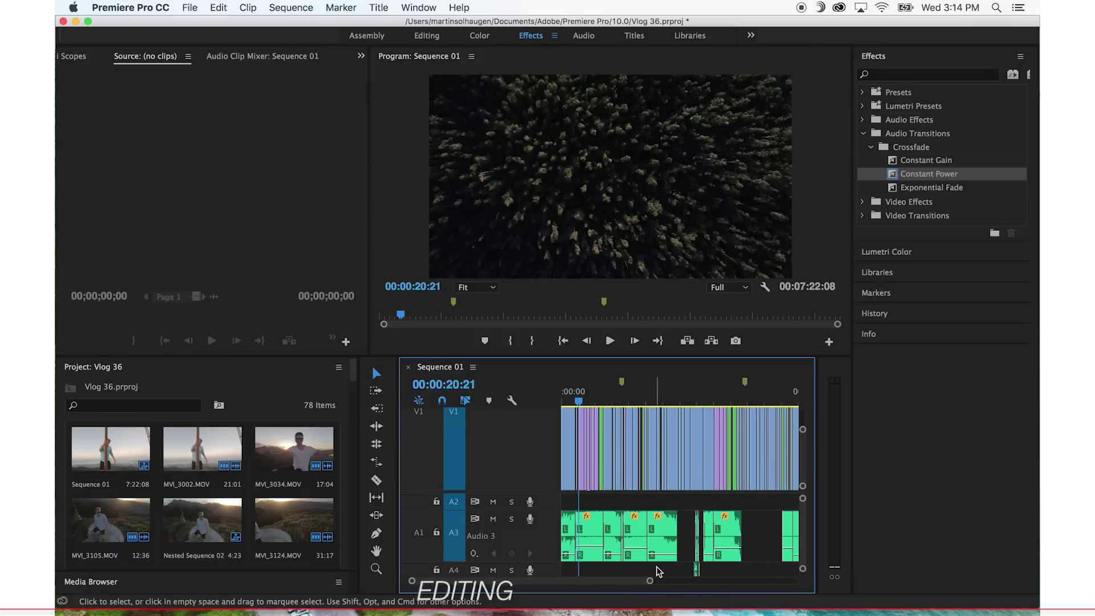
scroll(670, 541, "up", 2)
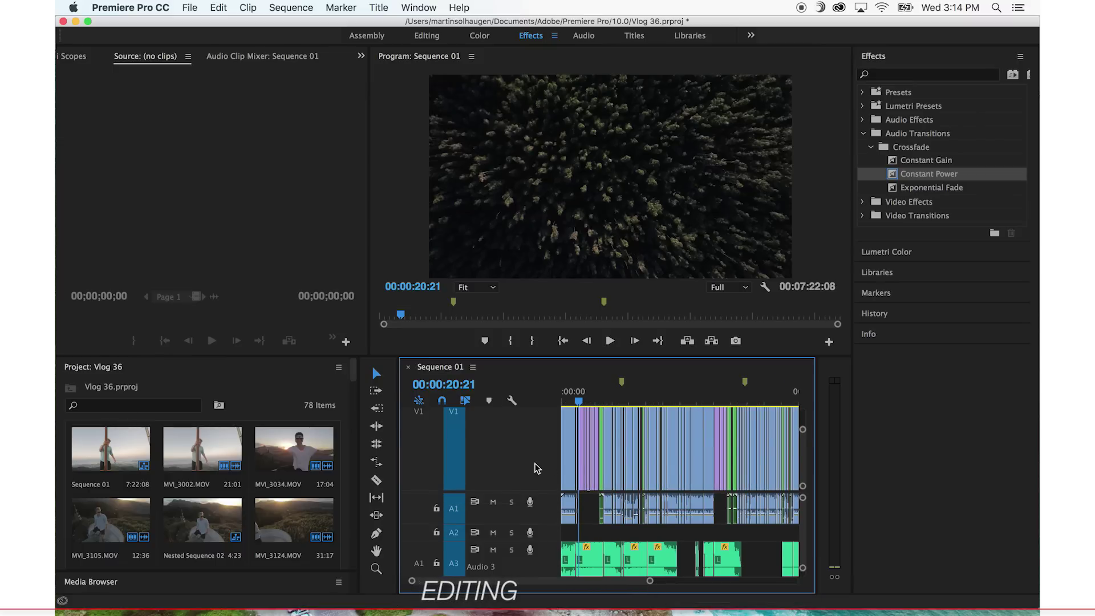
left_click_drag(649, 581, 715, 588)
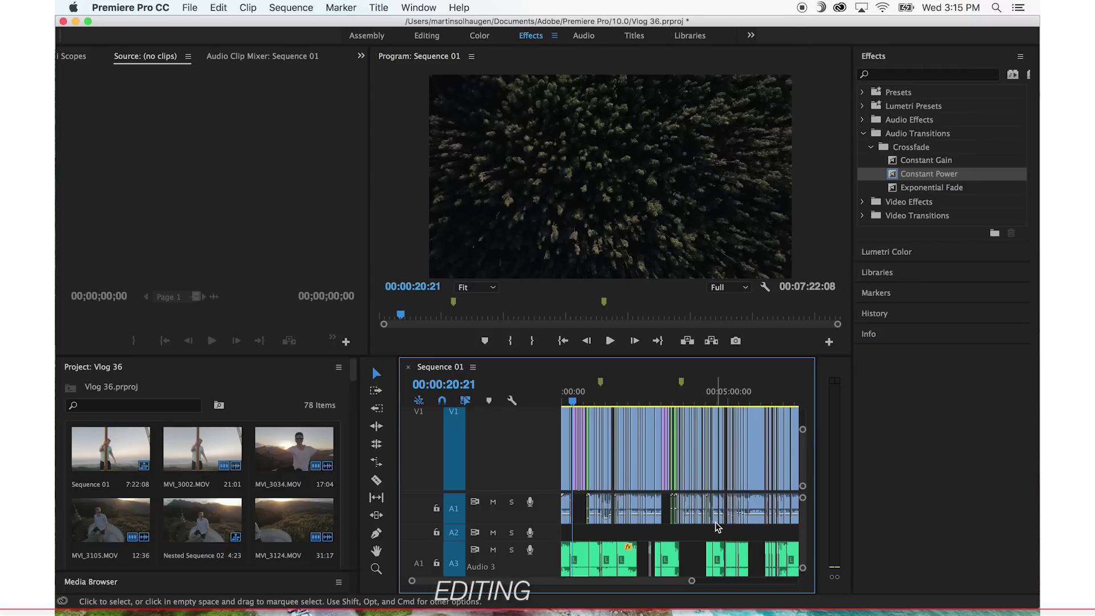
left_click_drag(692, 581, 757, 577)
left_click(628, 389)
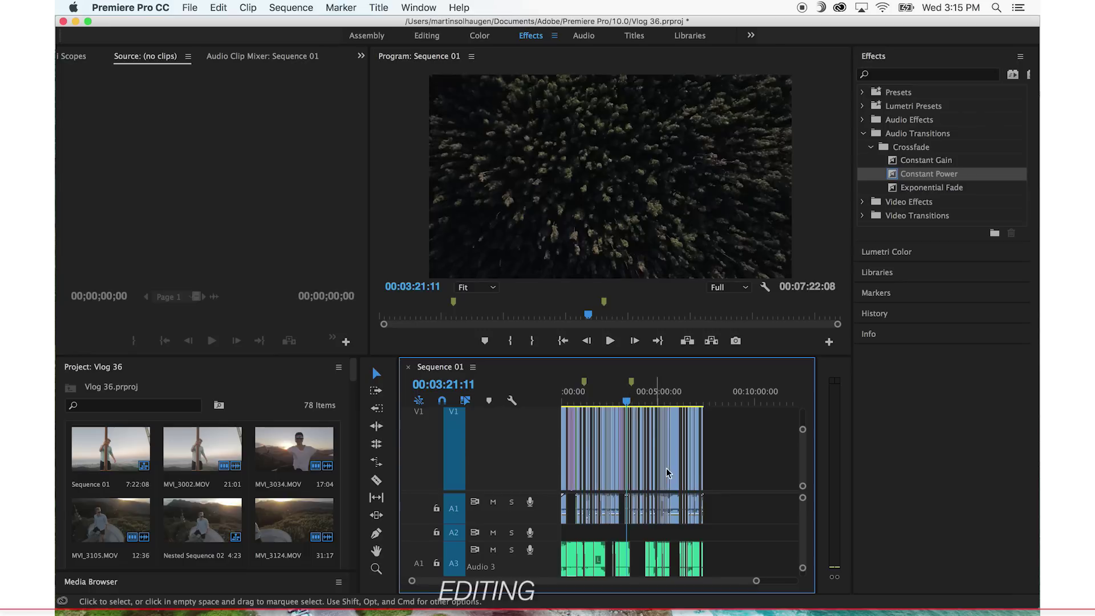
Locate the Nested Sequence 02 clip around 00:00:48:13 in Sequence 01 and select it to show its effects.
left_click_drag(757, 584, 599, 581)
left_click(680, 388)
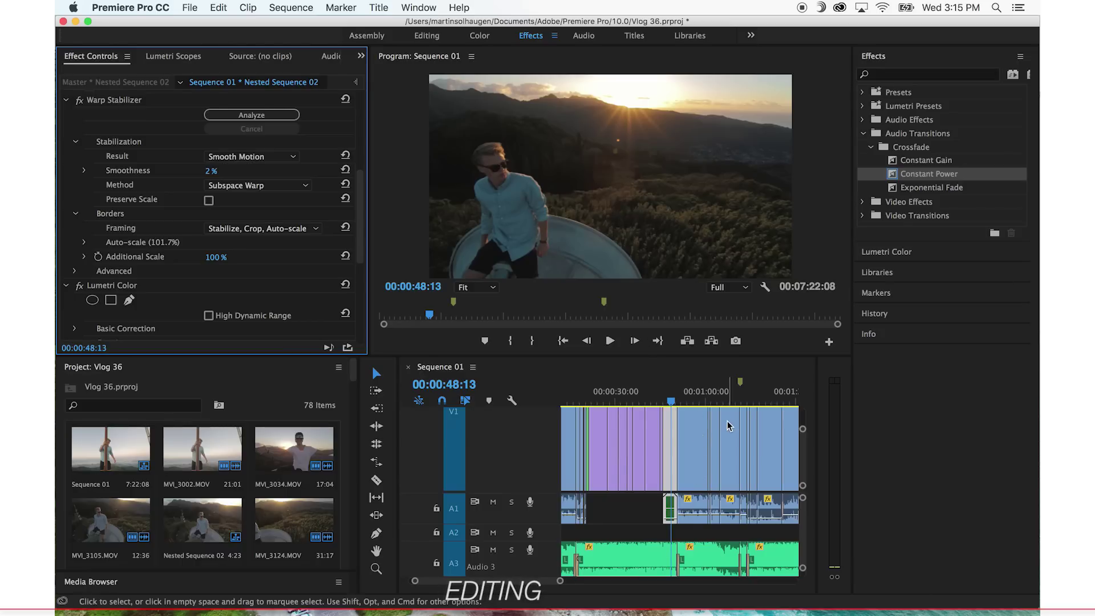
left_click(560, 582)
left_click_drag(560, 582, 673, 581)
left_click(773, 400)
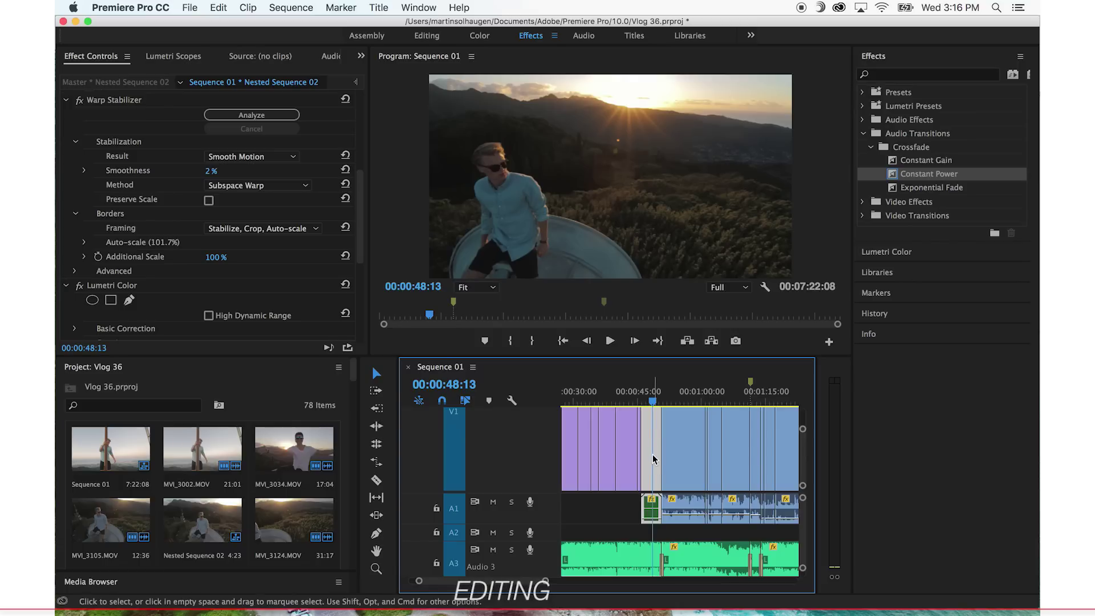
left_click(625, 516)
left_click(650, 511)
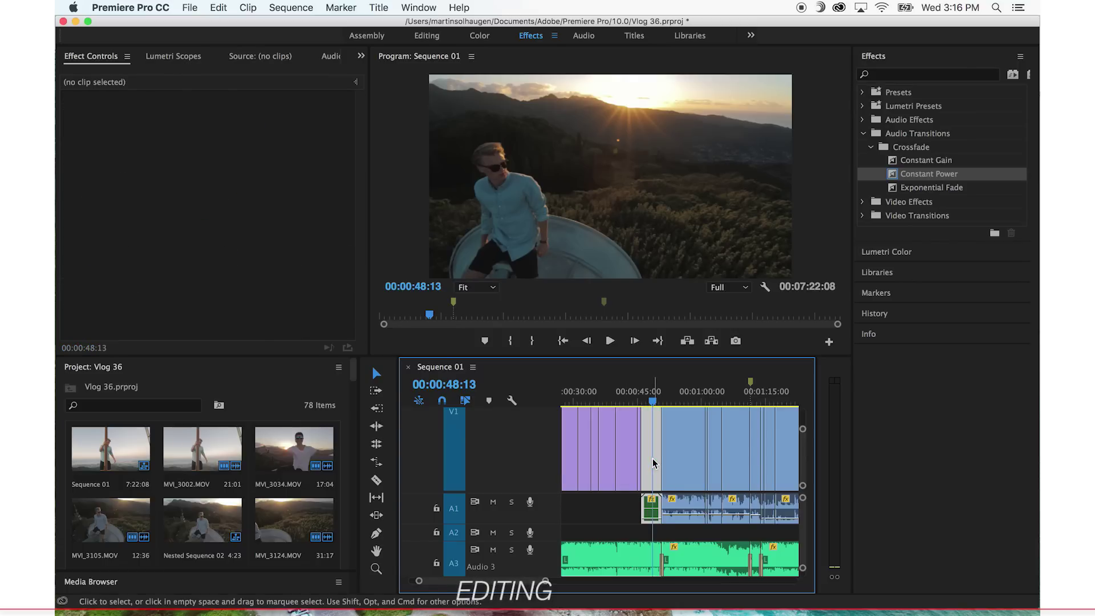
Create a new sequence, accepting the settings and name already offered.
left_click(190, 8)
mouse_move(211, 22)
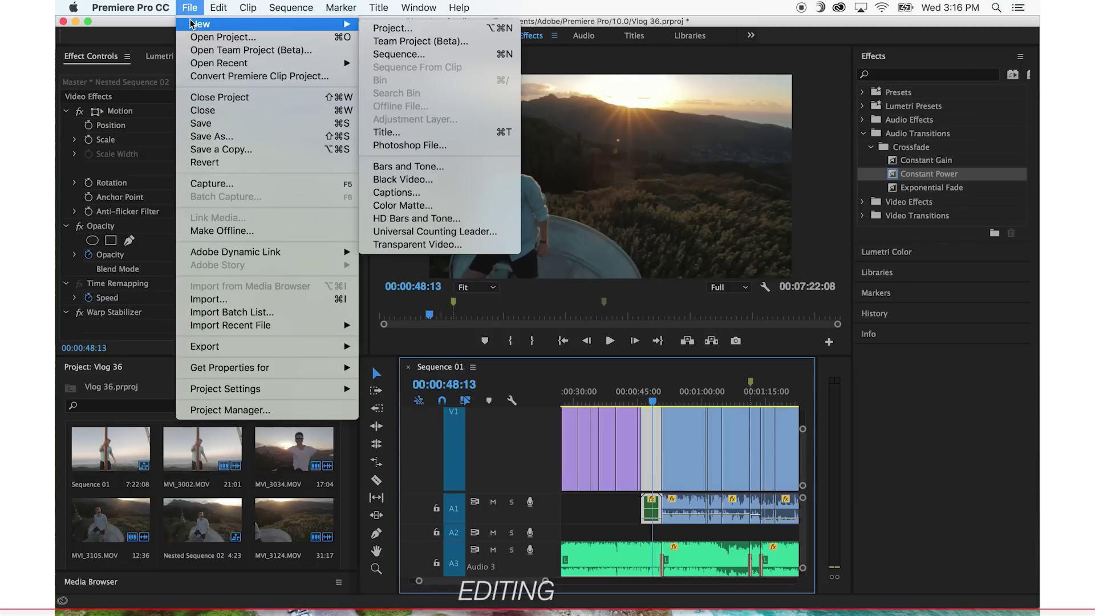
left_click(449, 57)
key("Return")
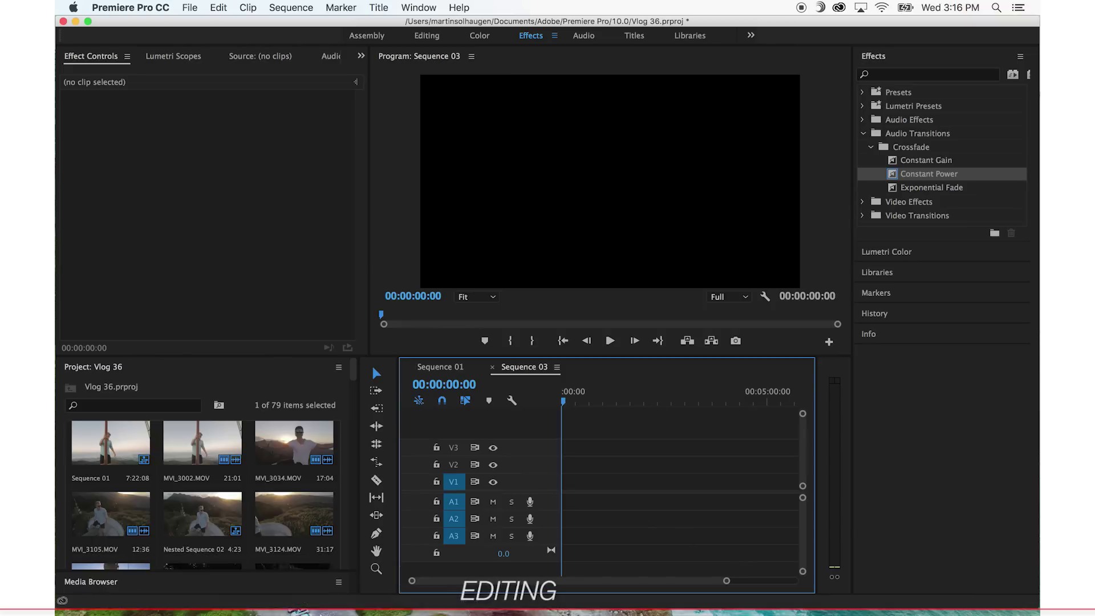
Preview MVI_3105.MOV from the CANON 7D folder in Finder with the sound volume raised, and close the preview.
left_click(232, 587)
left_click(496, 271)
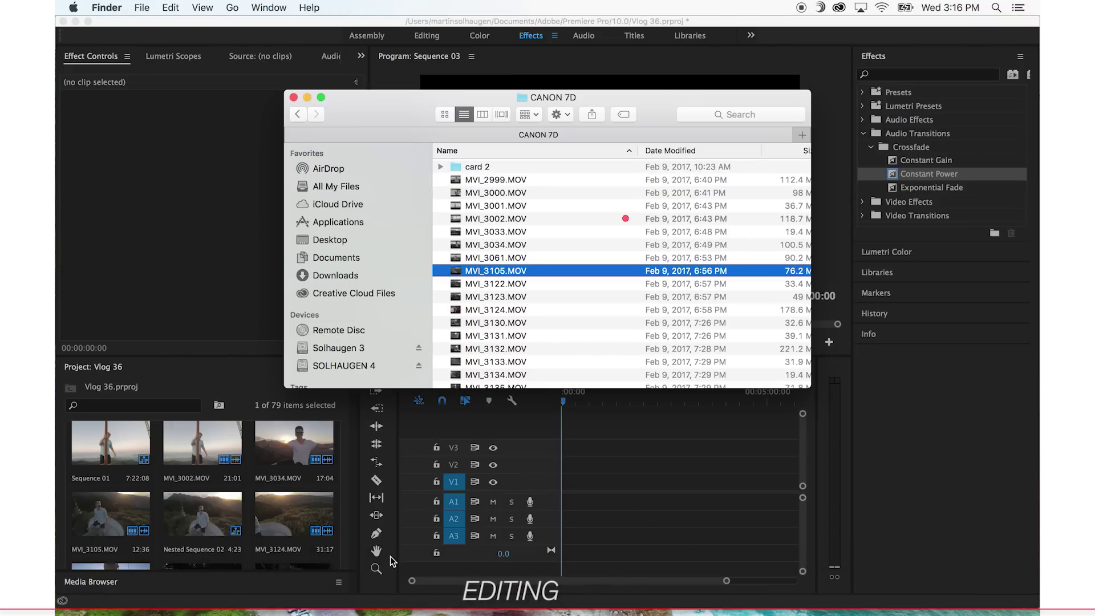
key("space")
key("XF86AudioRaiseVolume")
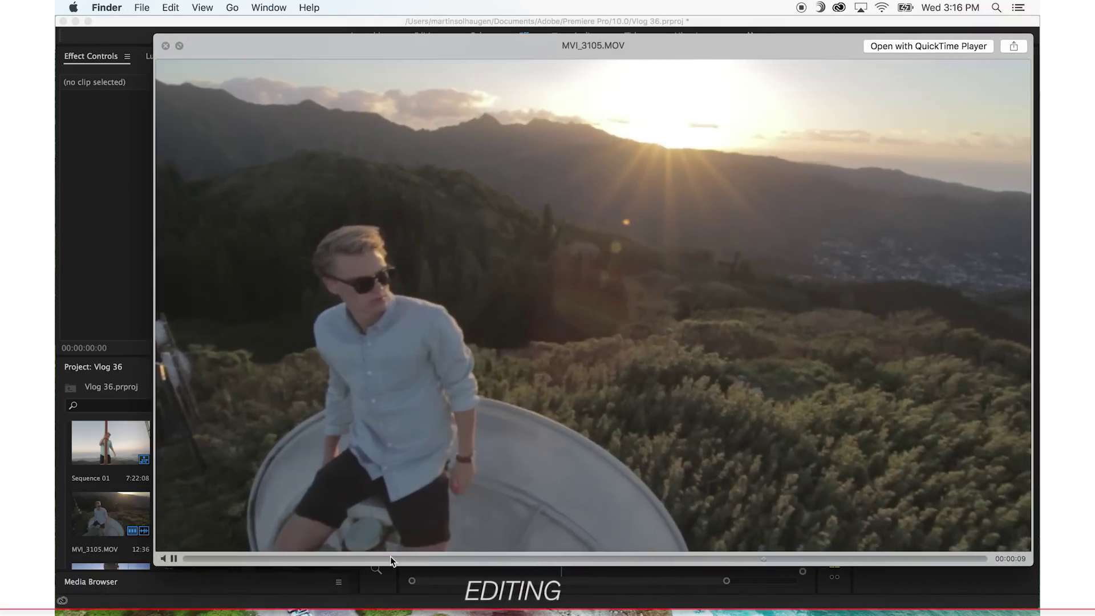
key("space")
Add MVI_3105.MOV to the start of Sequence 03, keeping the existing sequence settings, and check its footage around 00:00:07:22.
left_click_drag(485, 272, 565, 490)
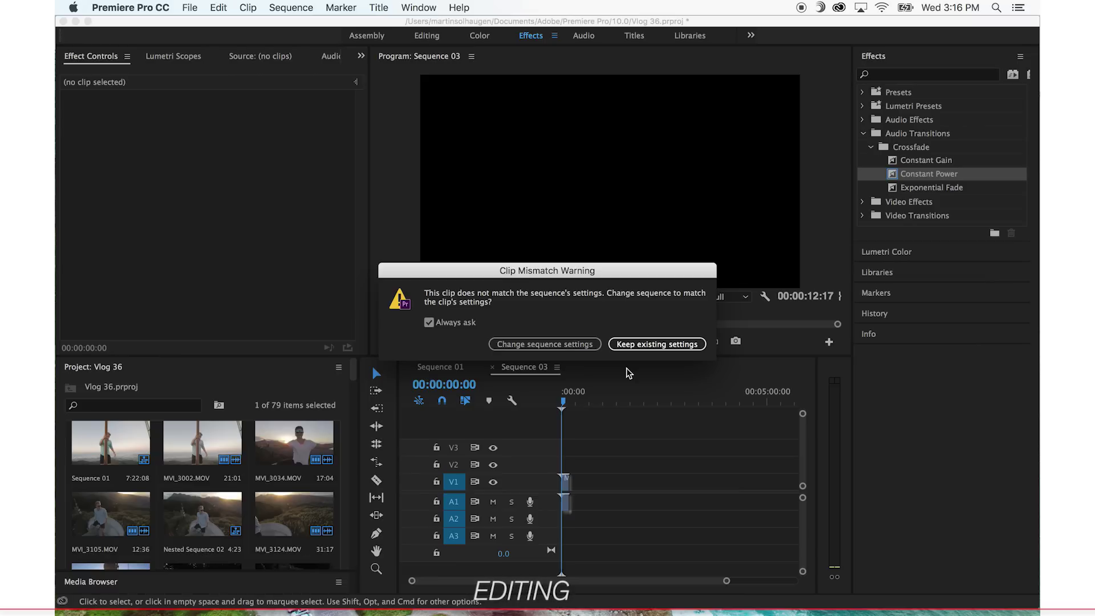
left_click(517, 344)
left_click(642, 402)
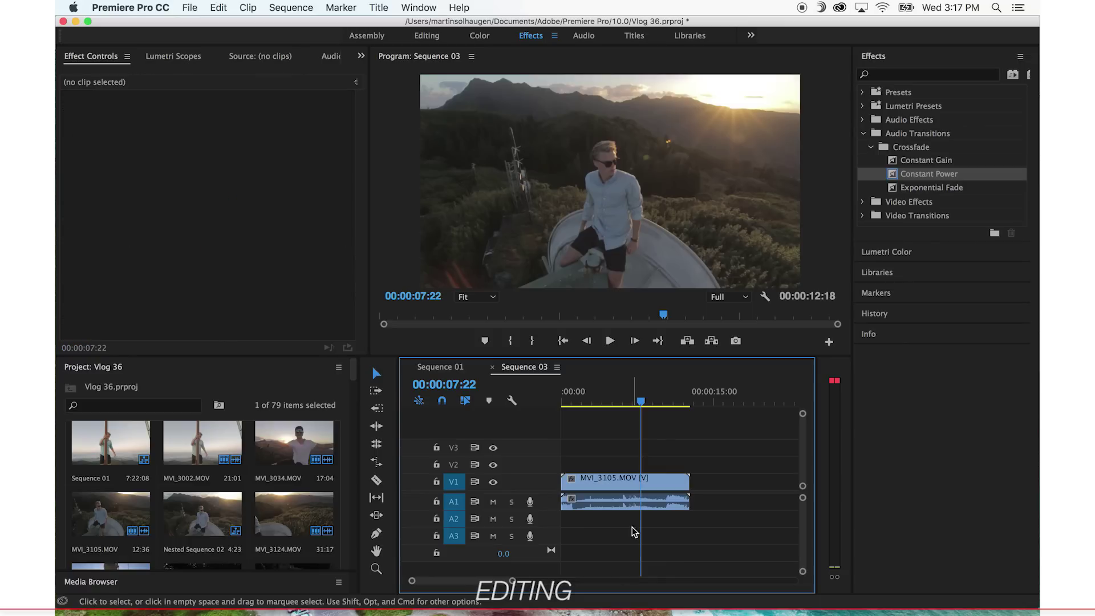
key("space")
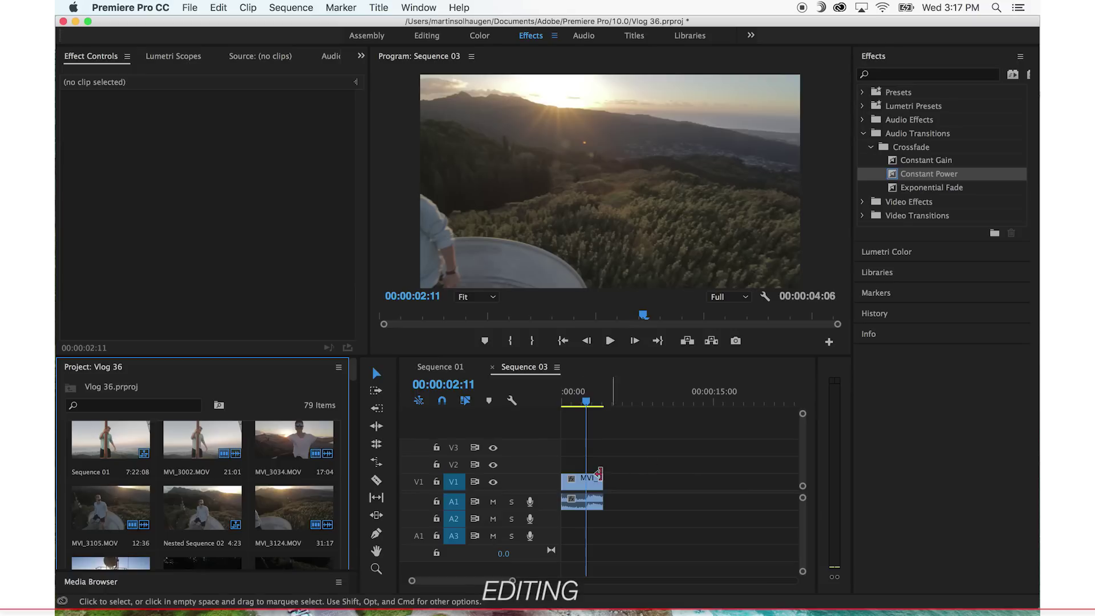
Set the speed of the MVI_3105.MOV clip in Sequence 03 to 60% and play it from the start.
key("super+a")
key("super+r")
type("60")
key("Return")
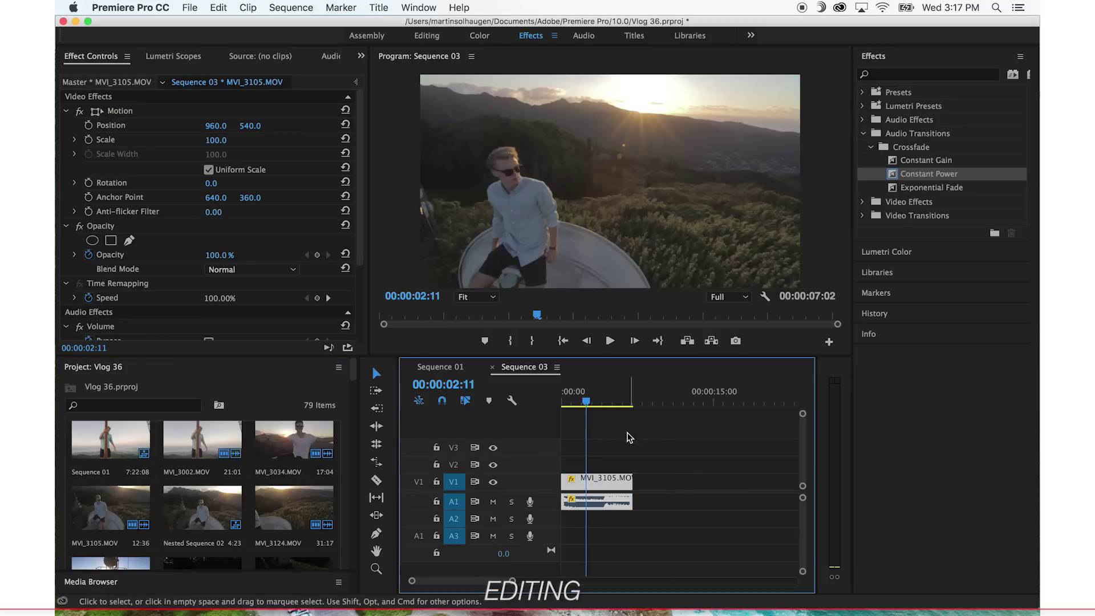
key("Home")
key("space")
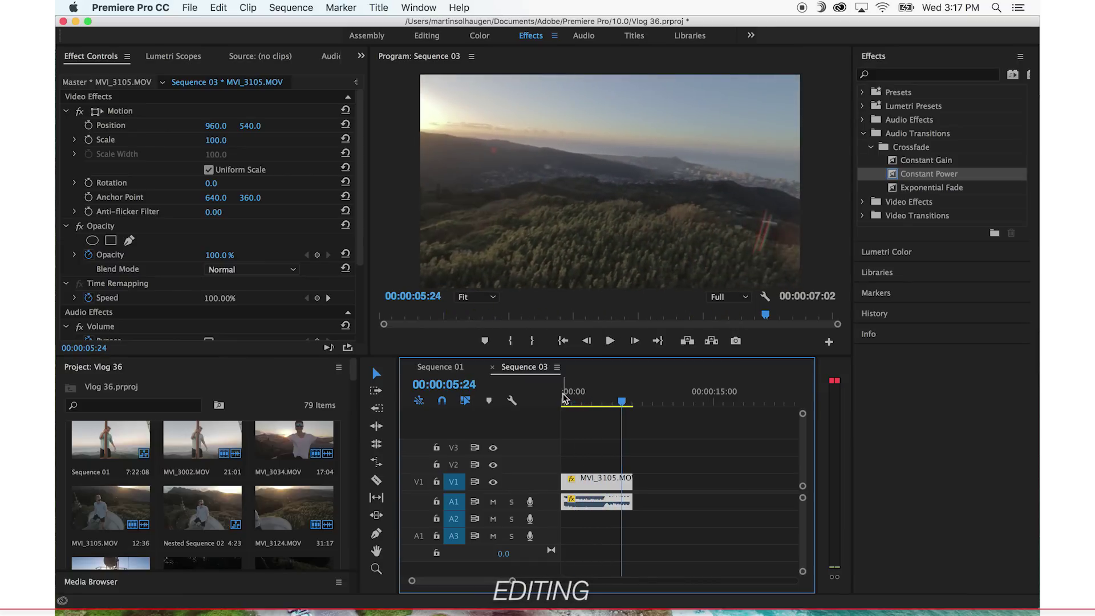
key("space")
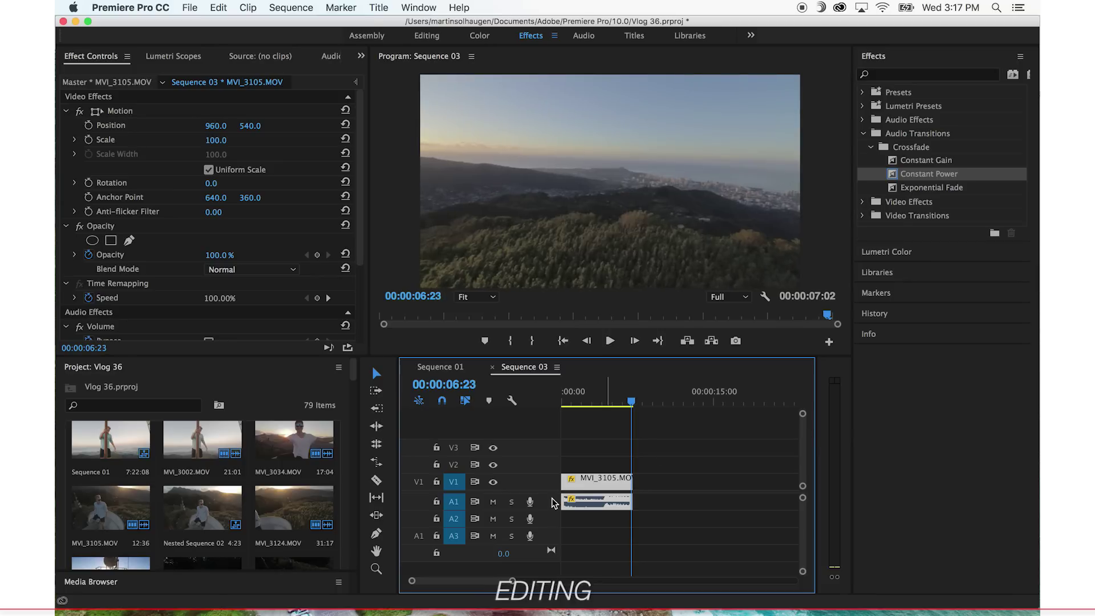
Enlarge audio track A1 in Sequence 03 and lower the volume of the slowed MVI_3105.MOV clip.
double_click(555, 506)
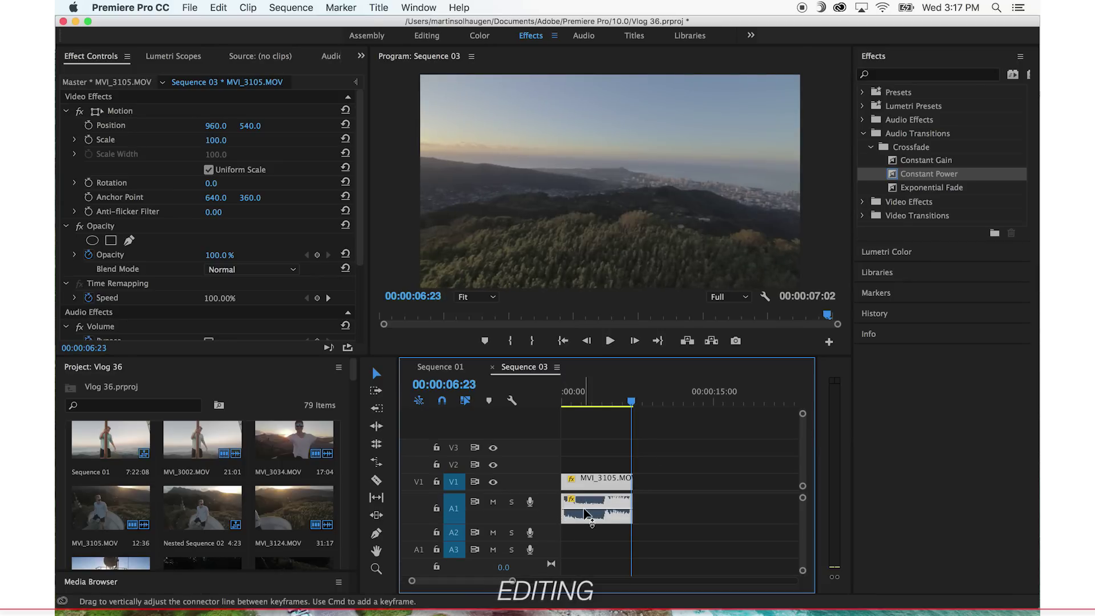
left_click_drag(584, 510, 584, 538)
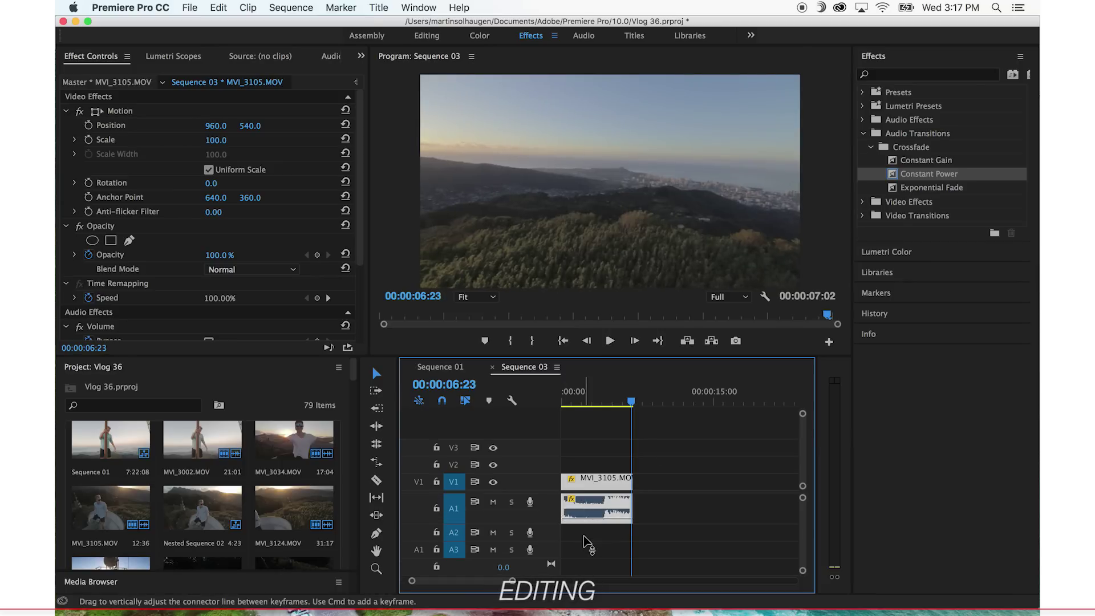
left_click(602, 417)
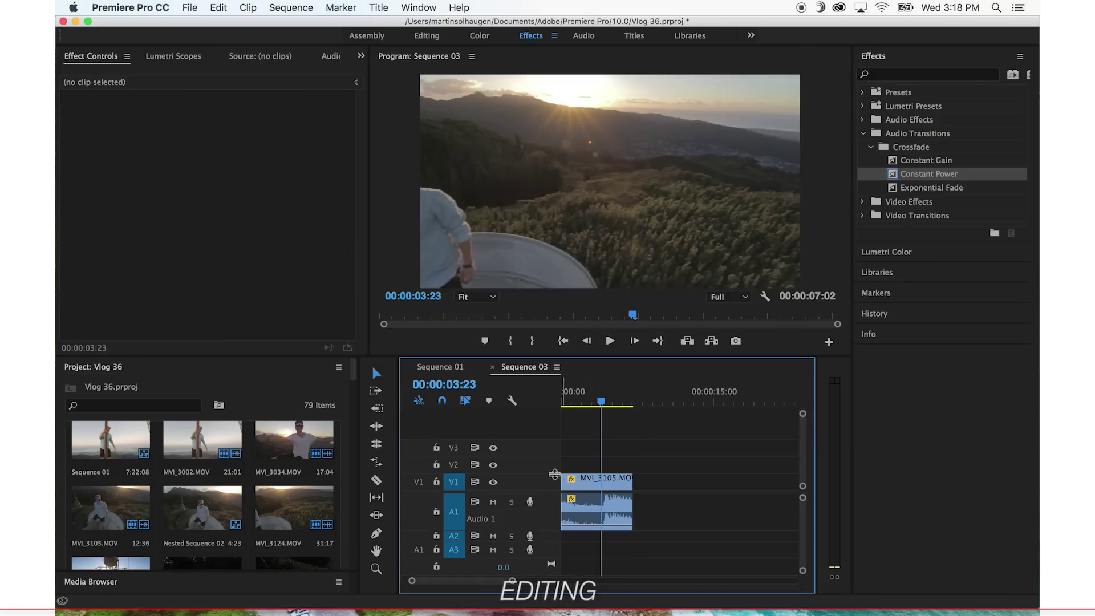
double_click(553, 508)
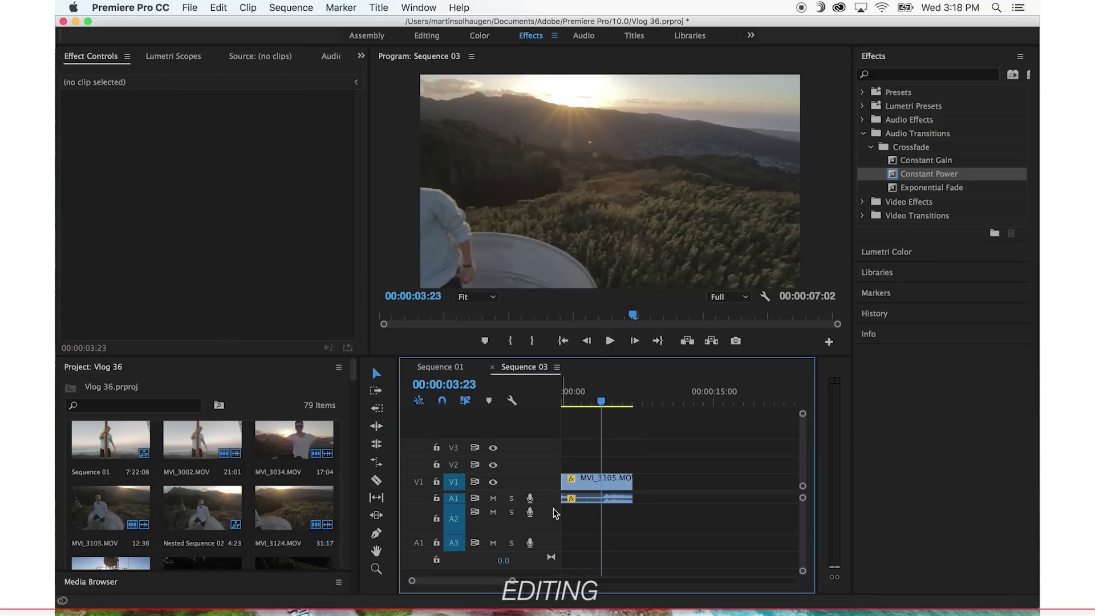
double_click(551, 497)
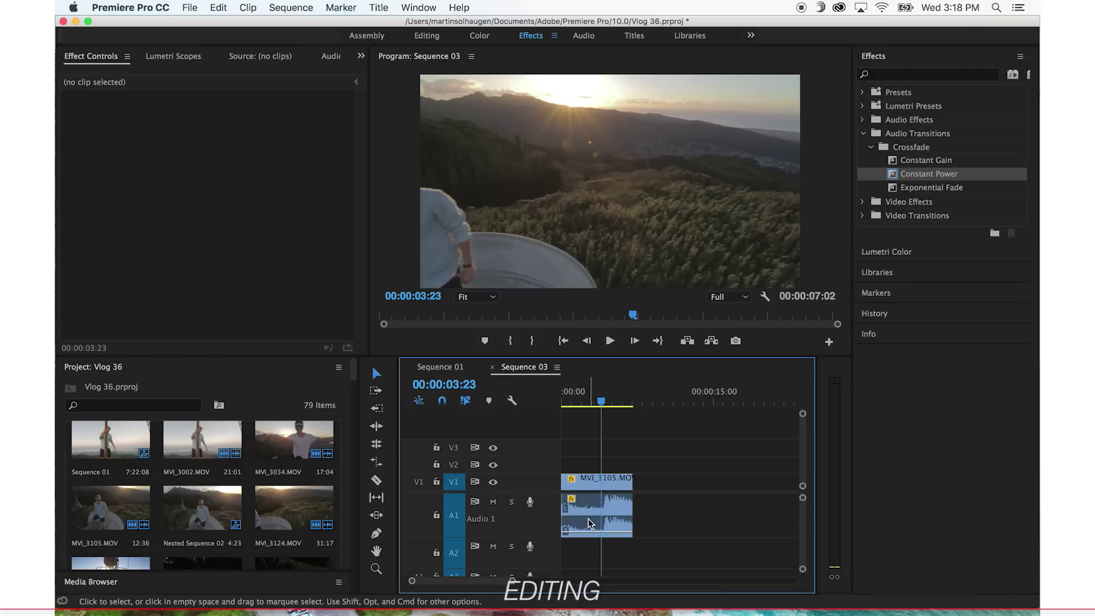
left_click_drag(591, 537, 591, 525)
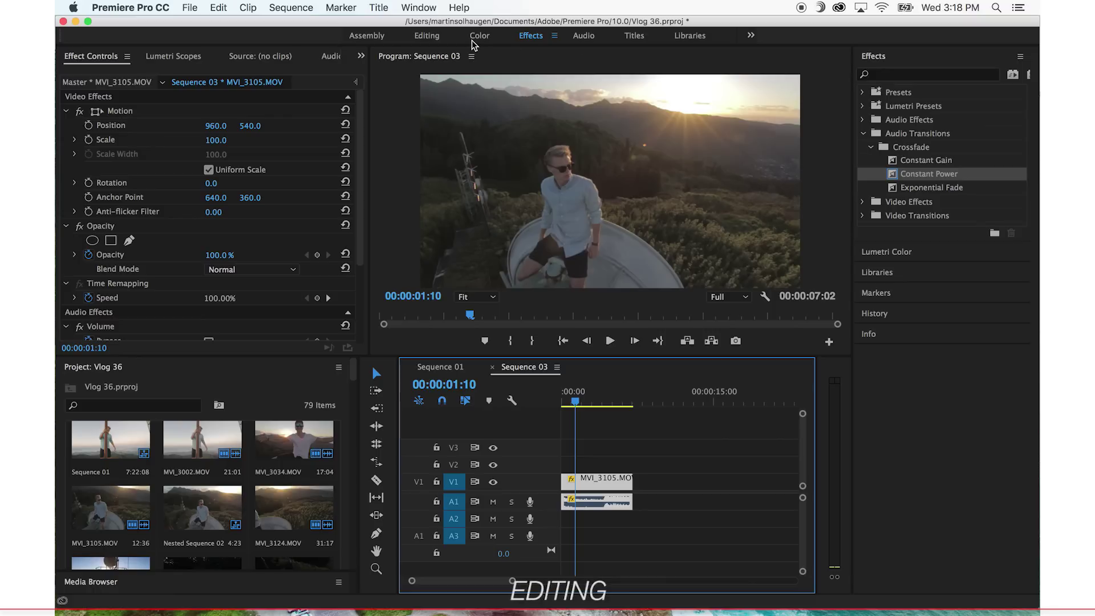
Find the Warp Stabilizer effect by searching for "warp", try applying it directly to the MVI_3105.MOV clip, and undo it.
left_click(902, 74)
type("warp")
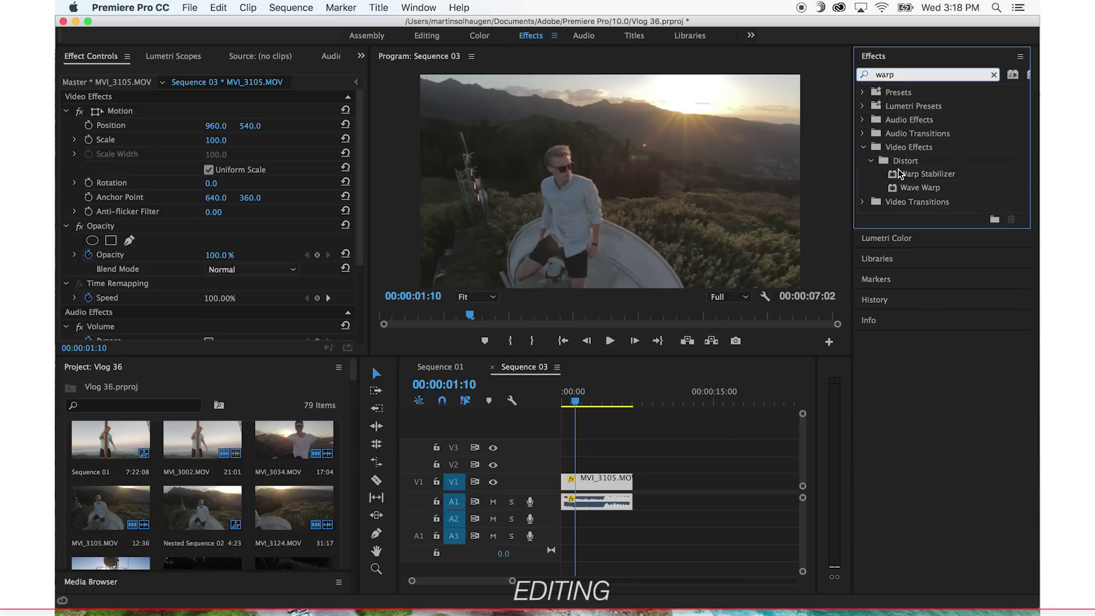
left_click_drag(899, 173, 593, 485)
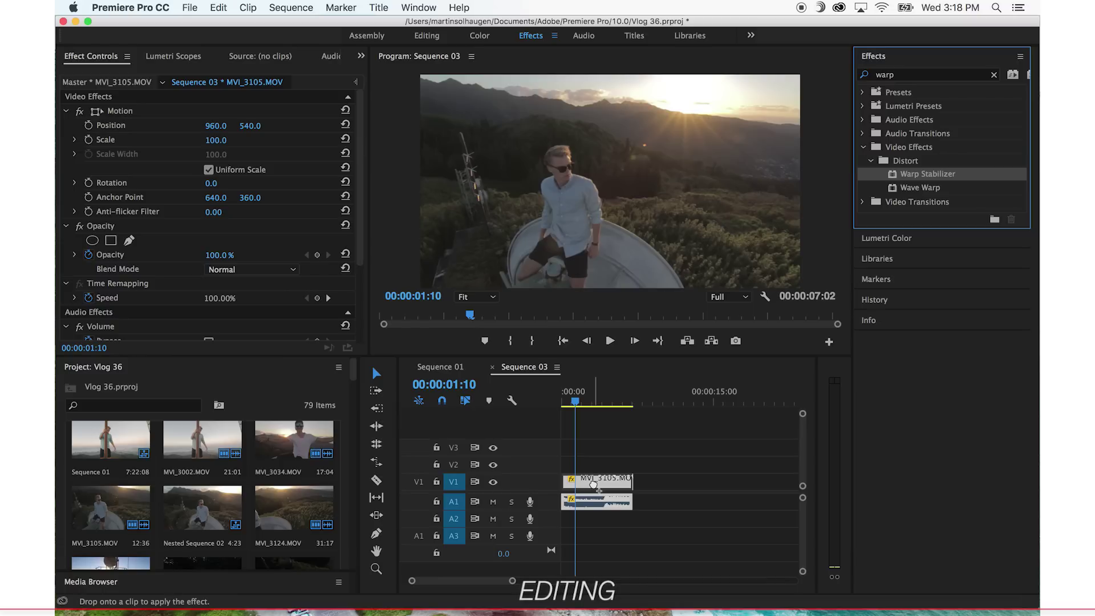
left_click_drag(593, 485, 593, 485)
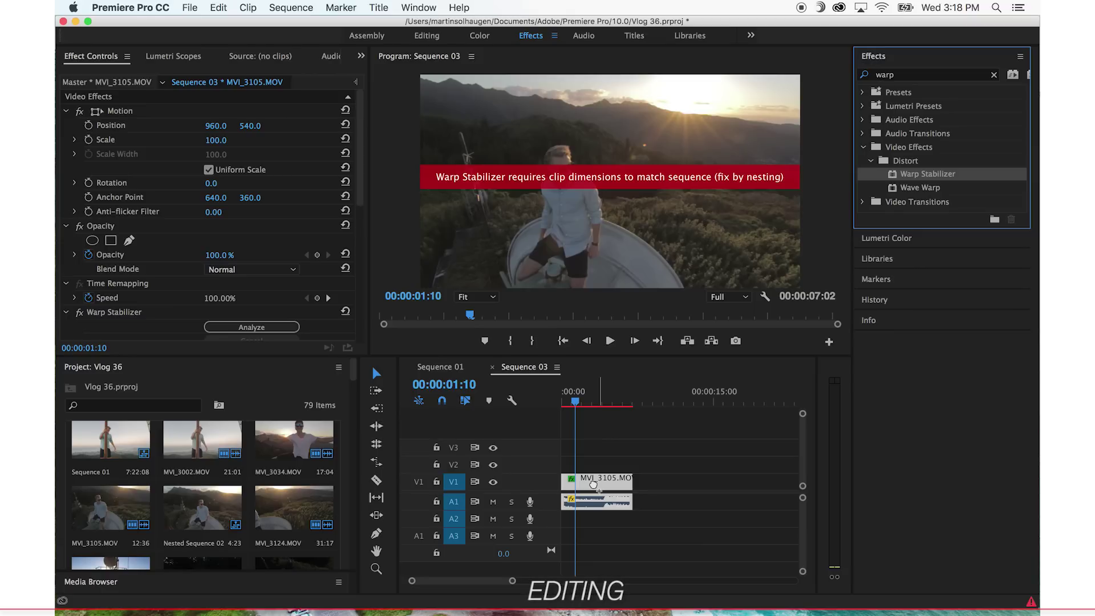
key("super+z")
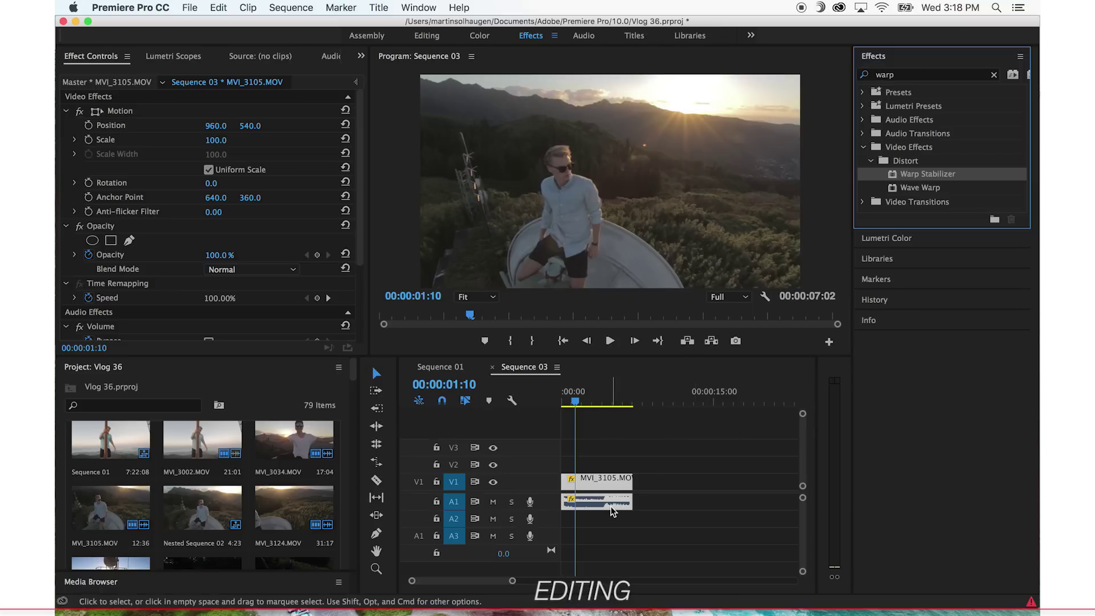
Nest the slowed MVI_3105.MOV clip under the offered name and apply Warp Stabilizer to the nested clip, bringing its stabilization settings into view.
left_click(604, 486)
key("super+shift+n")
left_click(582, 329)
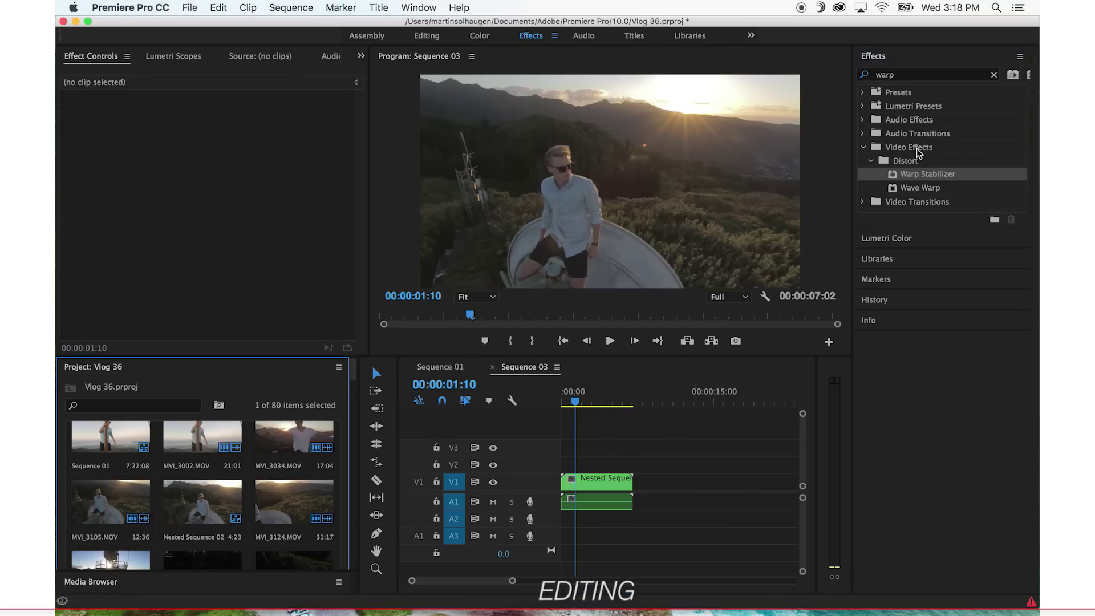
left_click_drag(916, 177, 585, 483)
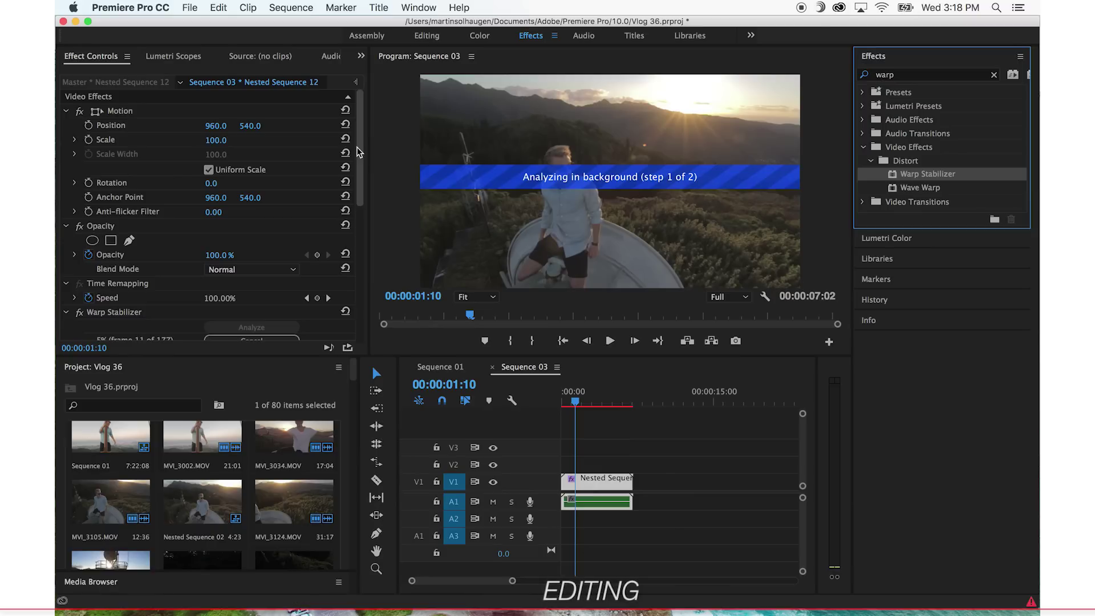
scroll(358, 199, "down", 4)
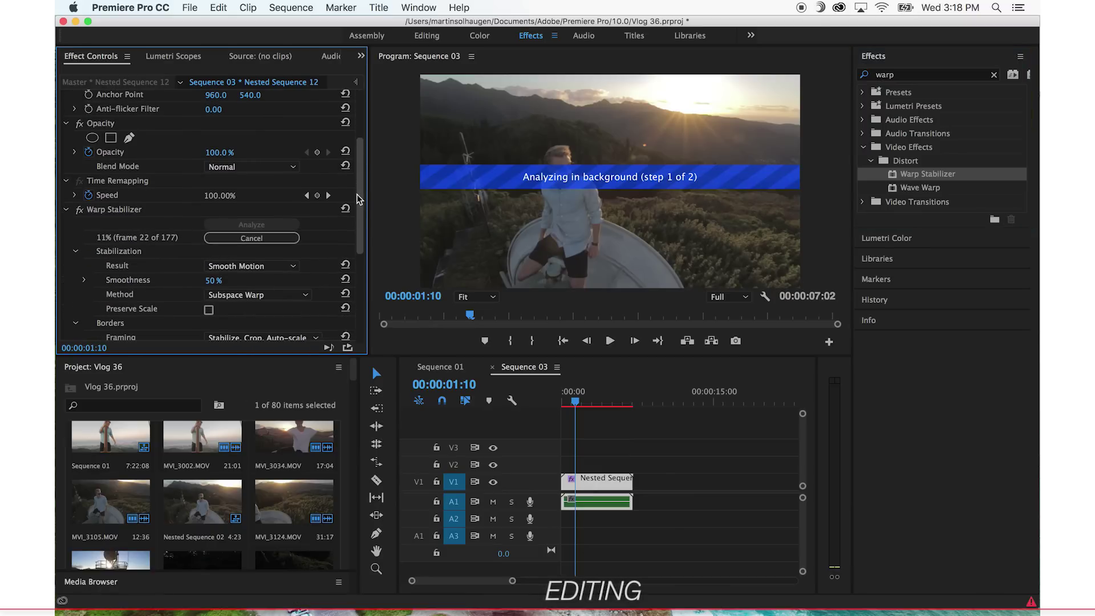
scroll(358, 199, "down", 2)
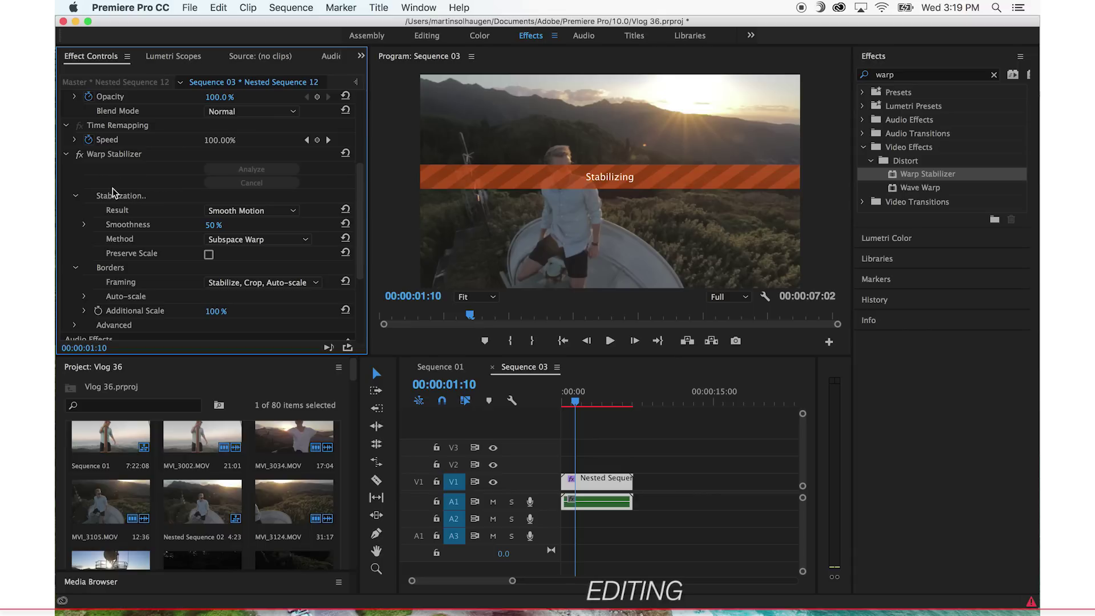
Play the stabilized nested clip from near the start of Sequence 03 and stop at about 00:00:05:16.
left_click(565, 400)
key("space")
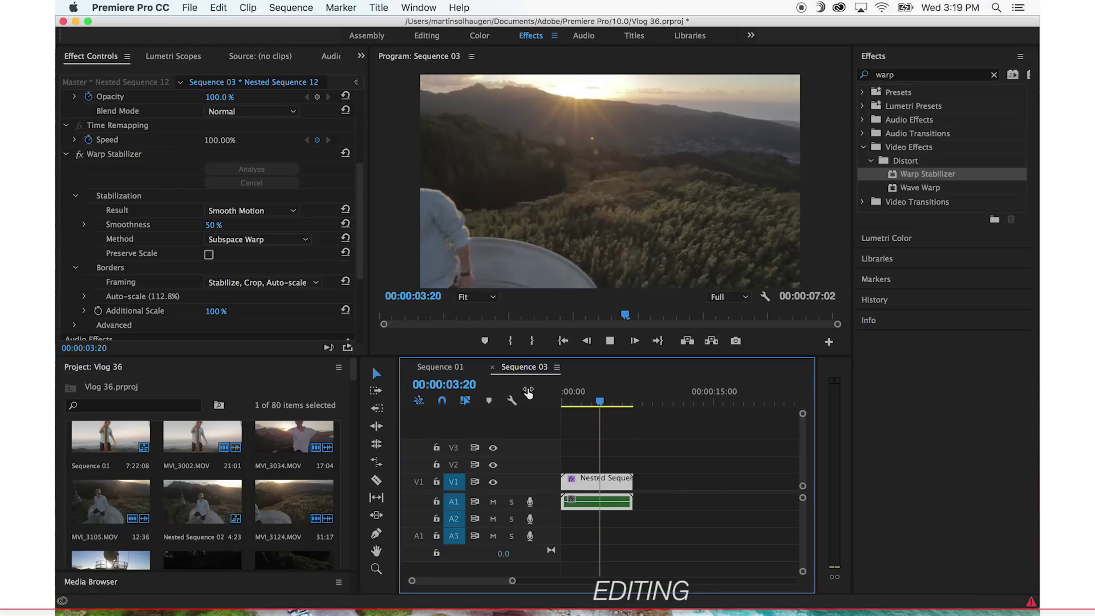
key("space")
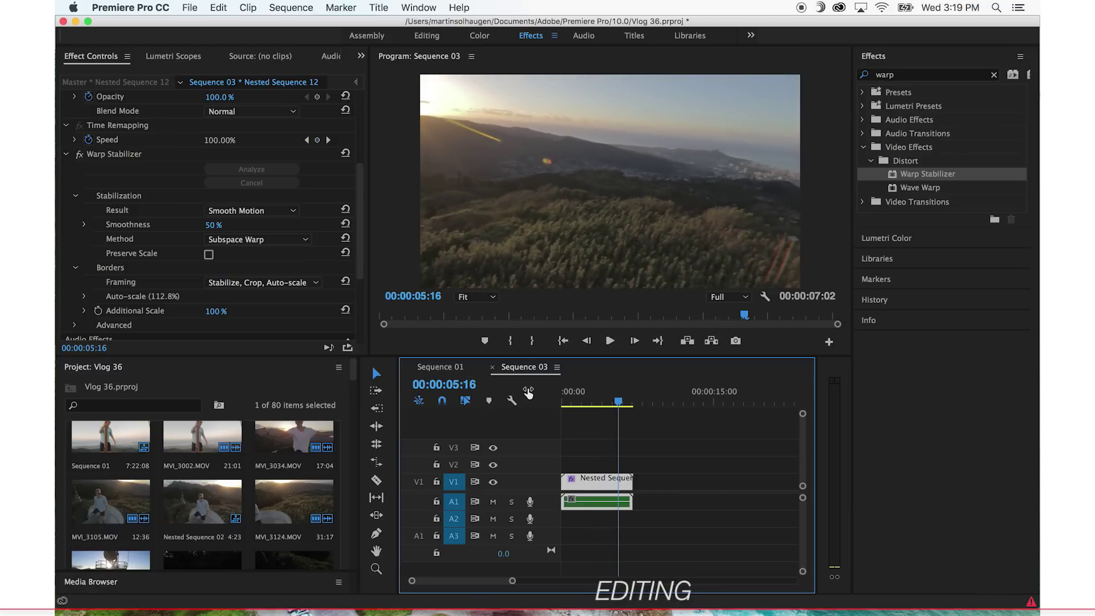
Set the Warp Stabilizer smoothness of the nested clip to 2% and play Sequence 03 through from the start.
key("Home")
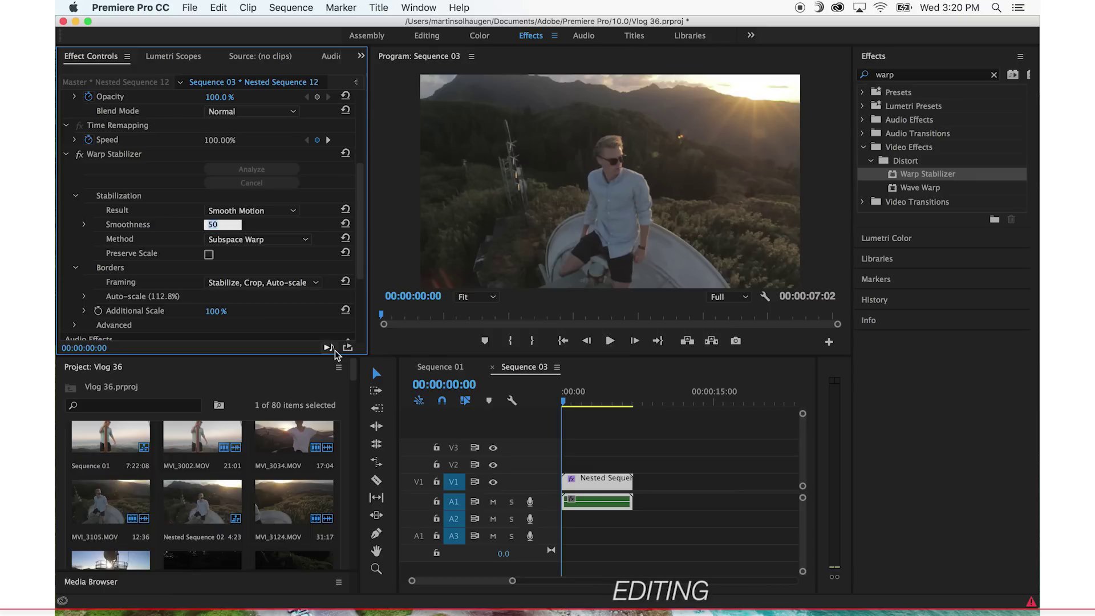
type("2")
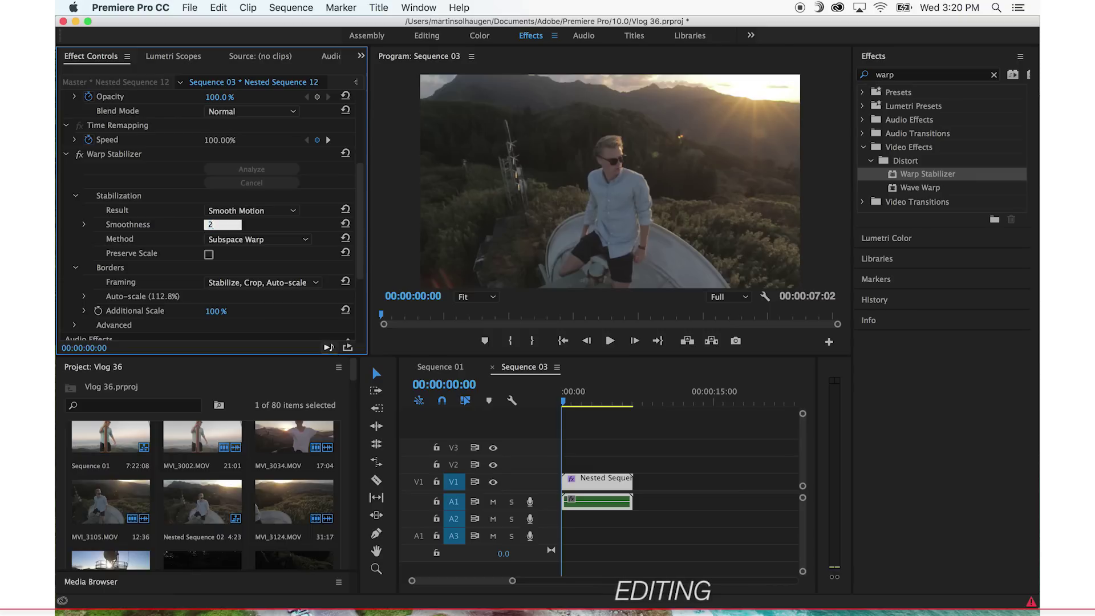
key("Return")
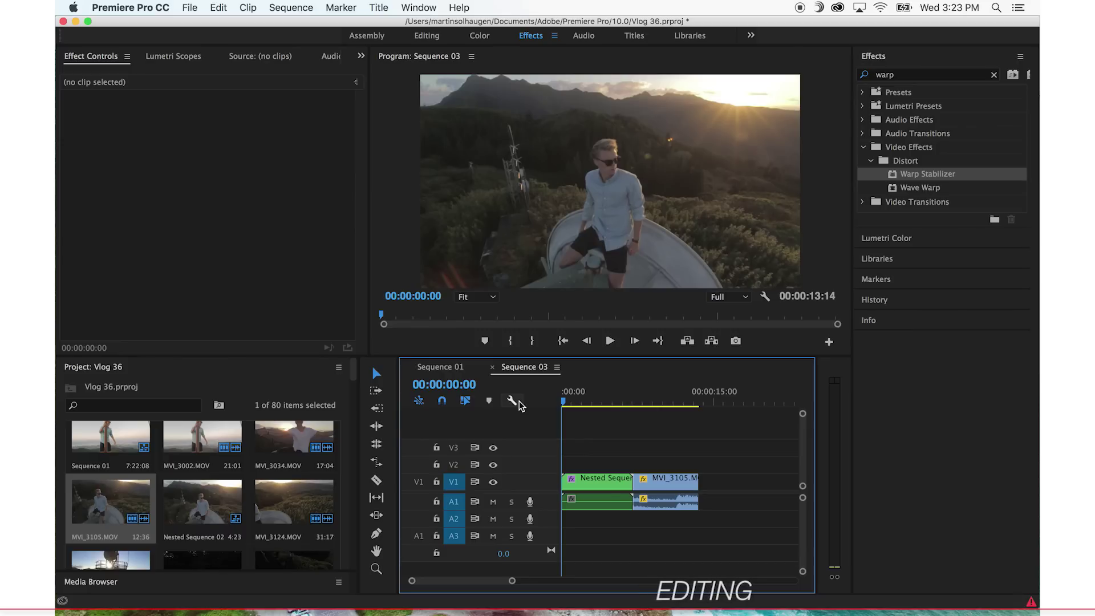
key("space")
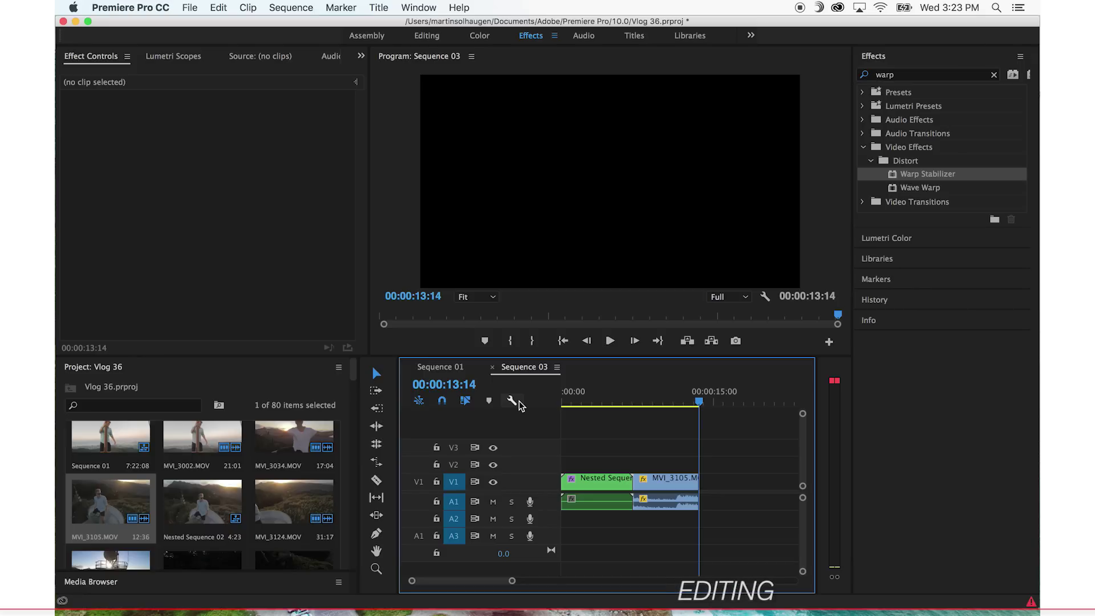
Open Sequence 01 and scrub through its nested drone clip around 00:00:48:06.
left_click(453, 368)
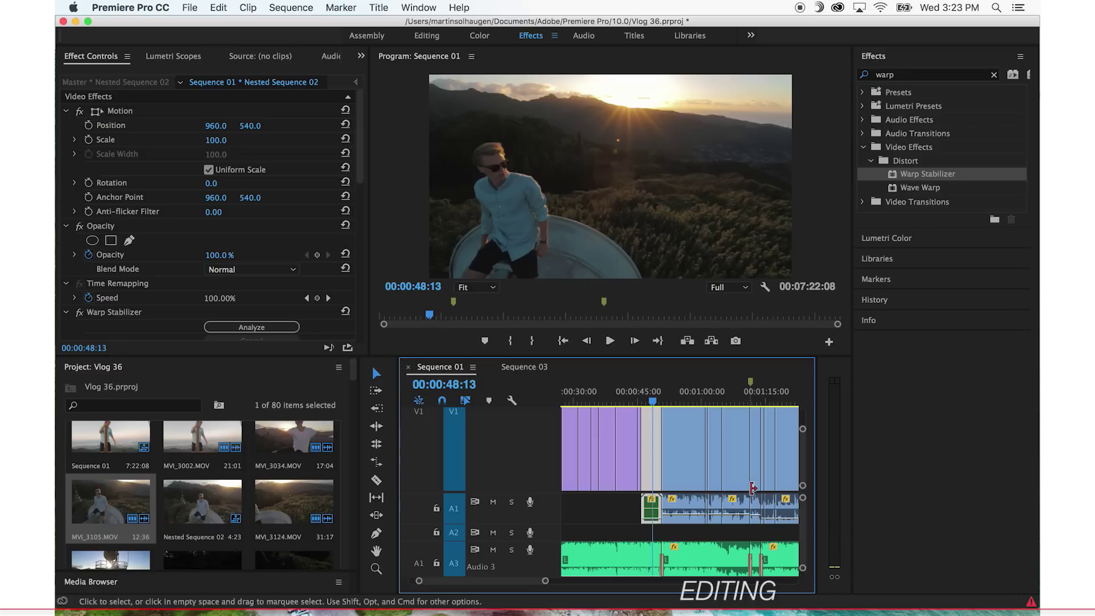
left_click_drag(546, 585, 620, 581)
left_click(596, 507)
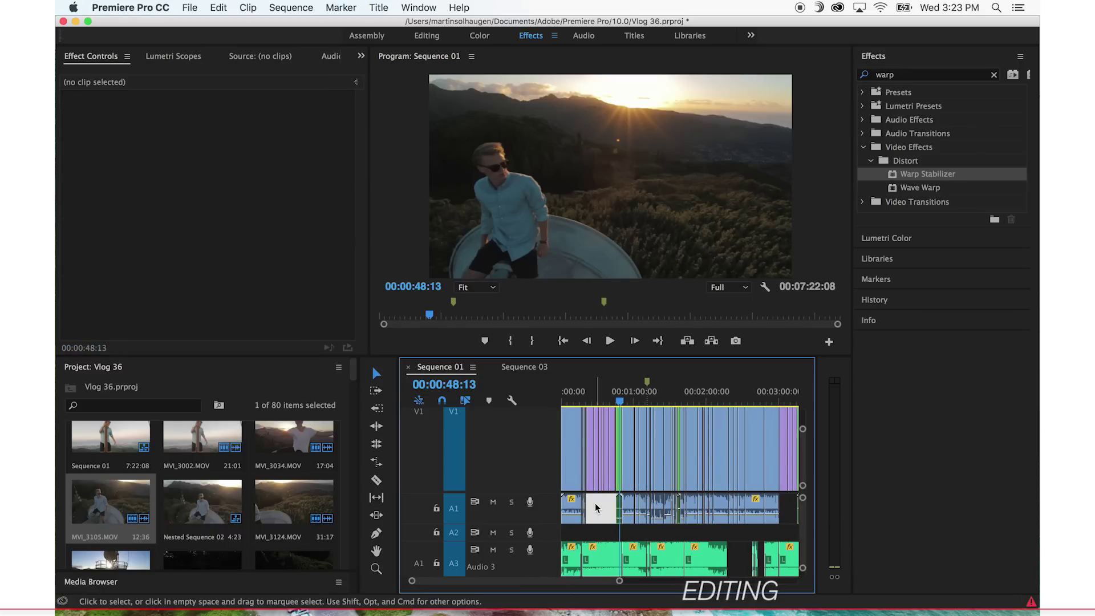
left_click(620, 397)
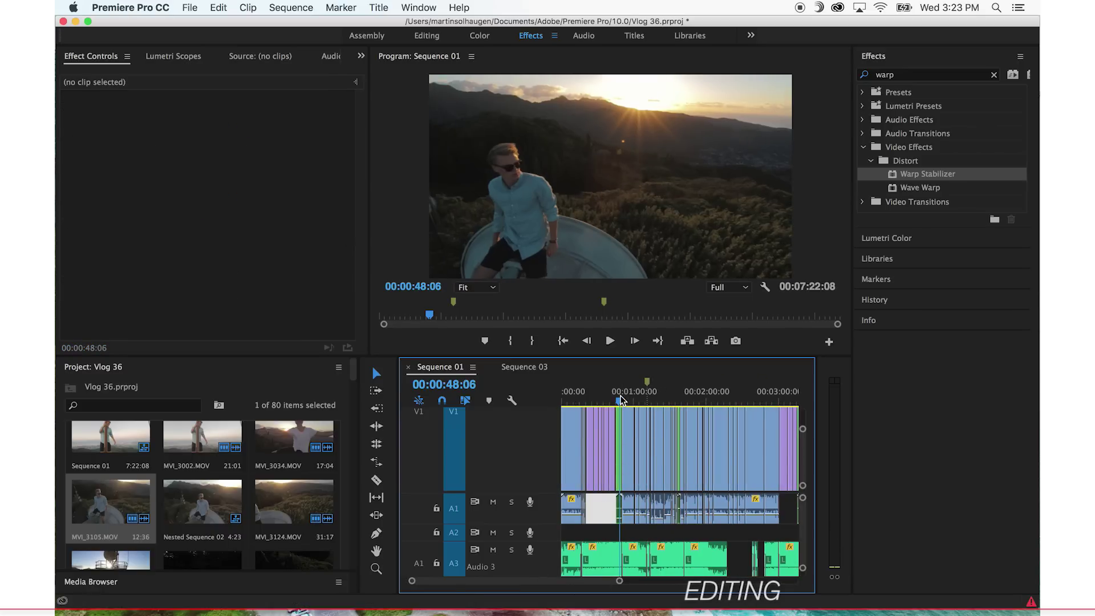
left_click_drag(622, 396, 635, 394)
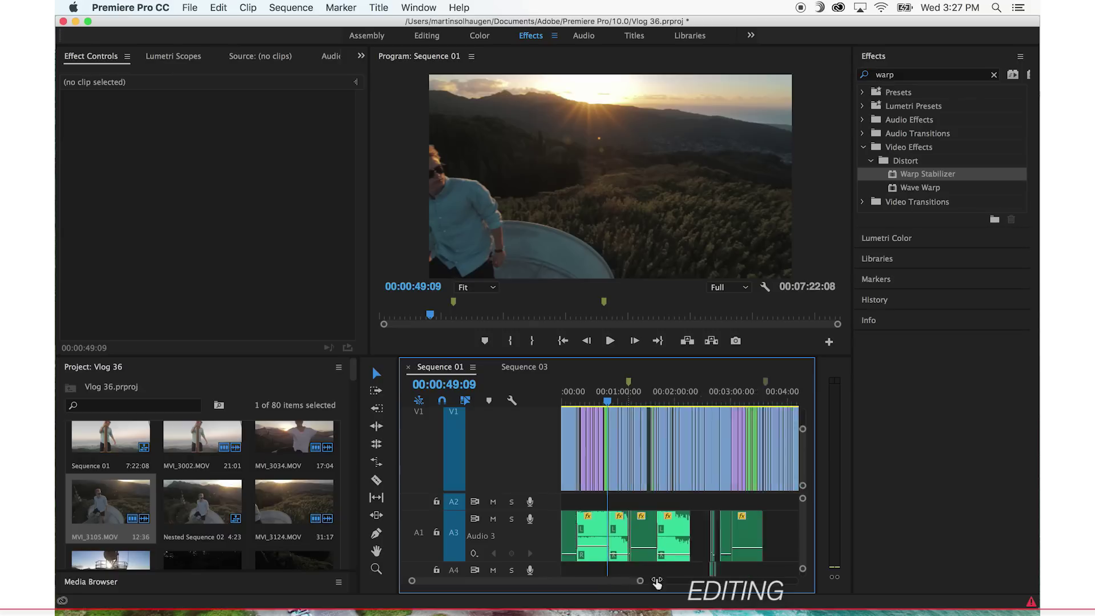
Copy the opening video, camera audio and music clips of Sequence 01 and paste them into Sequence 03 in place of its existing clips.
mouse_move(656, 582)
left_mouse_down()
mouse_move(734, 585)
mouse_move(641, 582)
left_mouse_up()
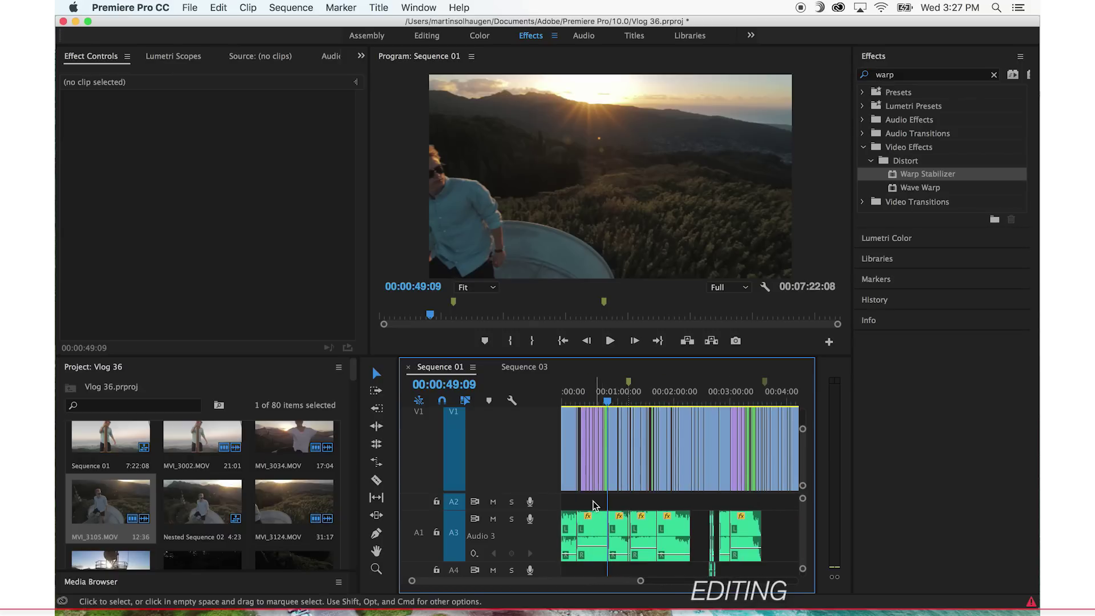
left_click_drag(641, 581, 588, 582)
left_click_drag(665, 570, 556, 429)
left_click(536, 370)
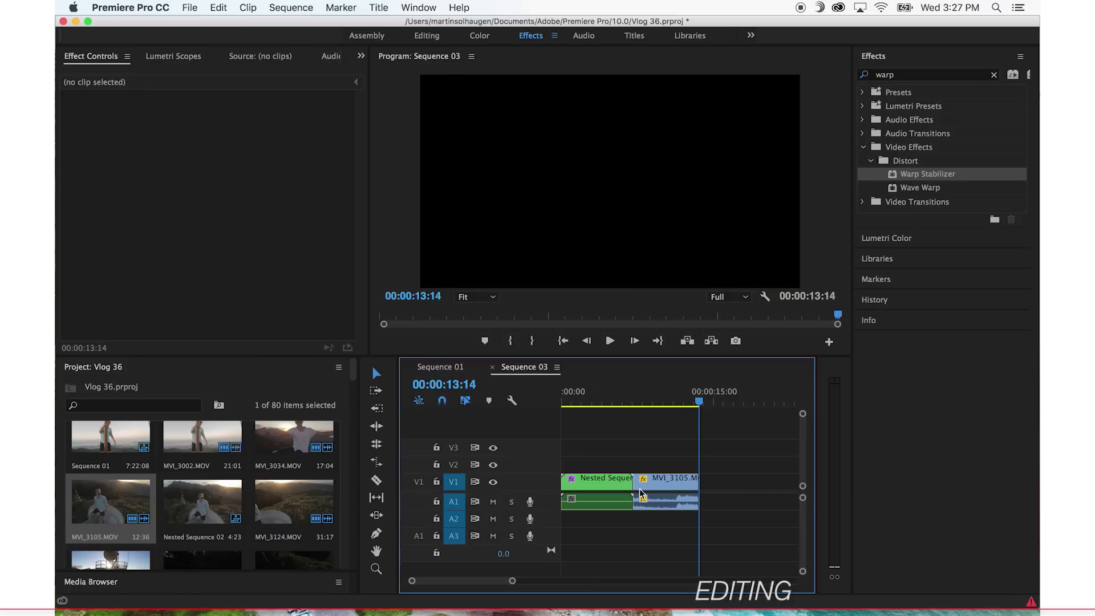
key("Delete")
key("Home")
key("super+v")
Play the pasted clips in Sequence 03 from 00:00:13:12, toggling the system sound mute, and stop at about 00:00:31:23.
left_click(594, 403)
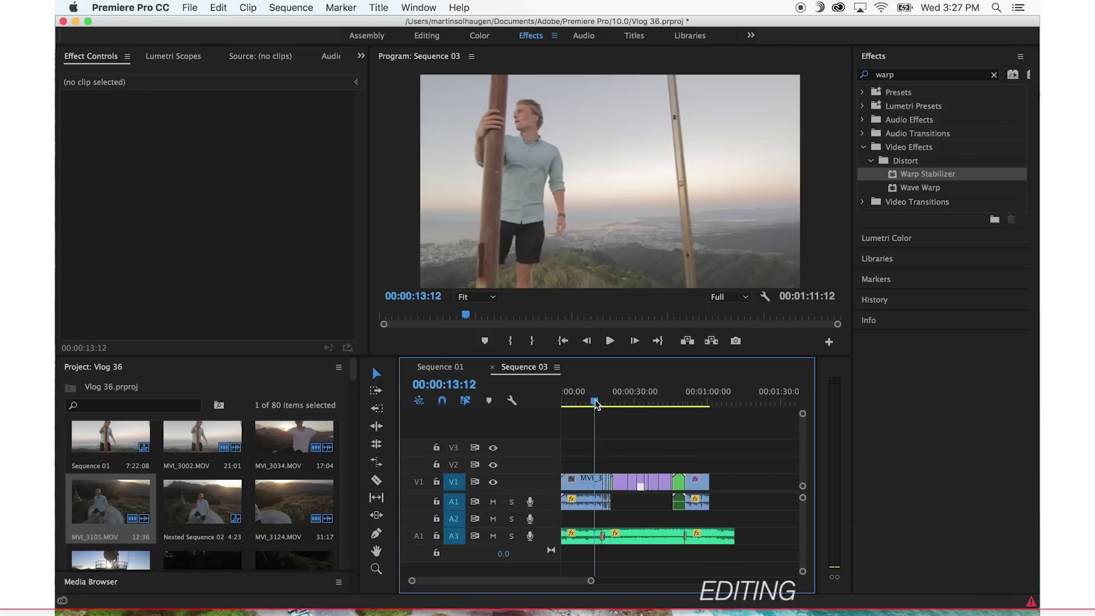
key("space")
key("XF86AudioMute")
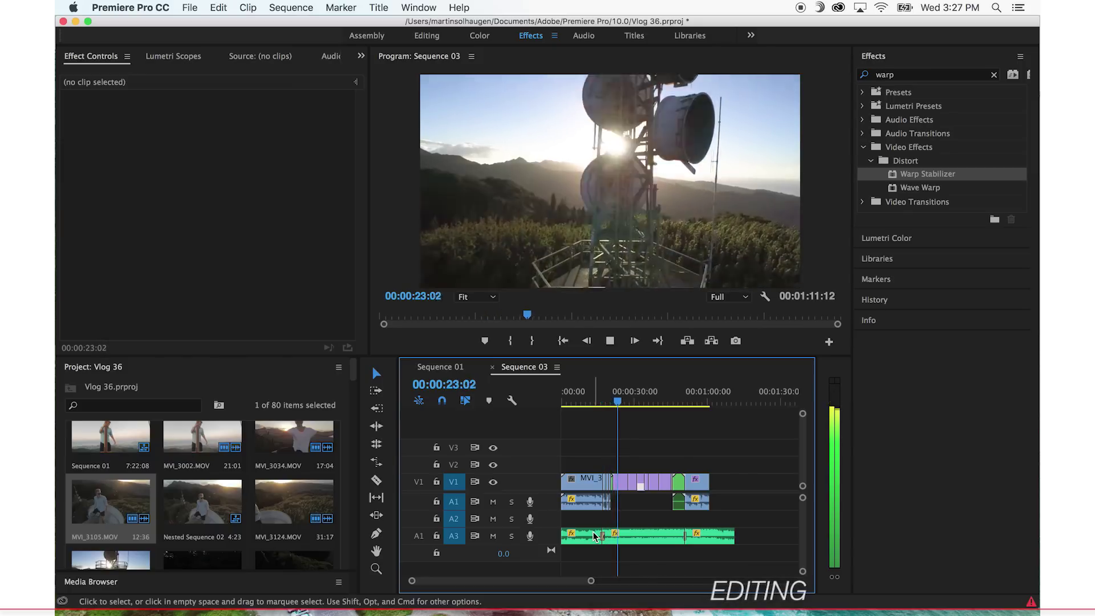
key("space")
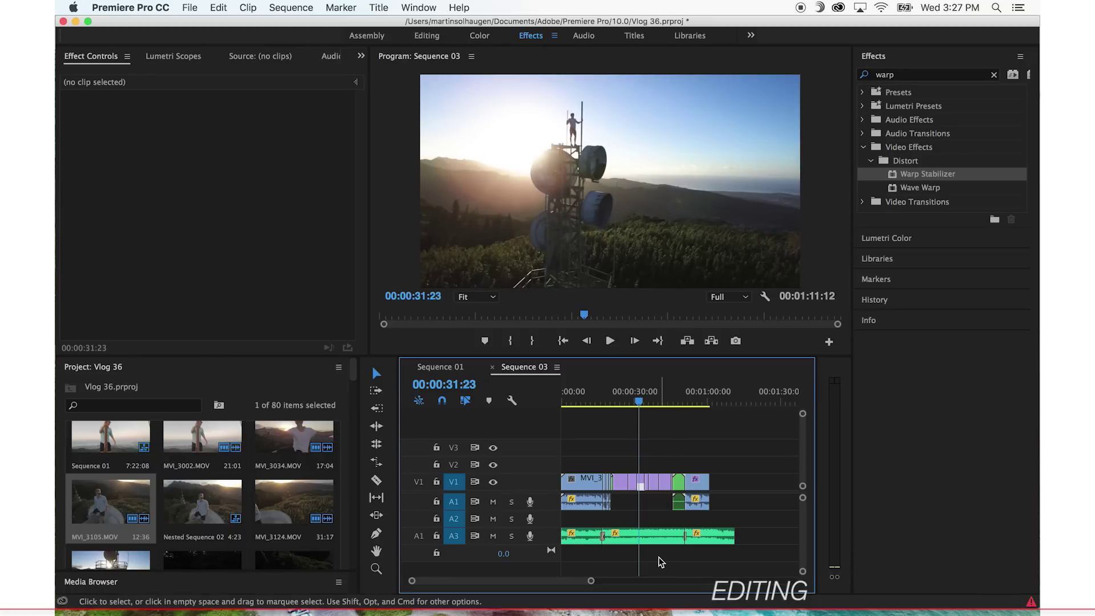
Replace the cut music pieces on A3 with one uncut music clip starting at about 00:00:11.
left_click_drag(708, 537, 623, 542)
key("=")
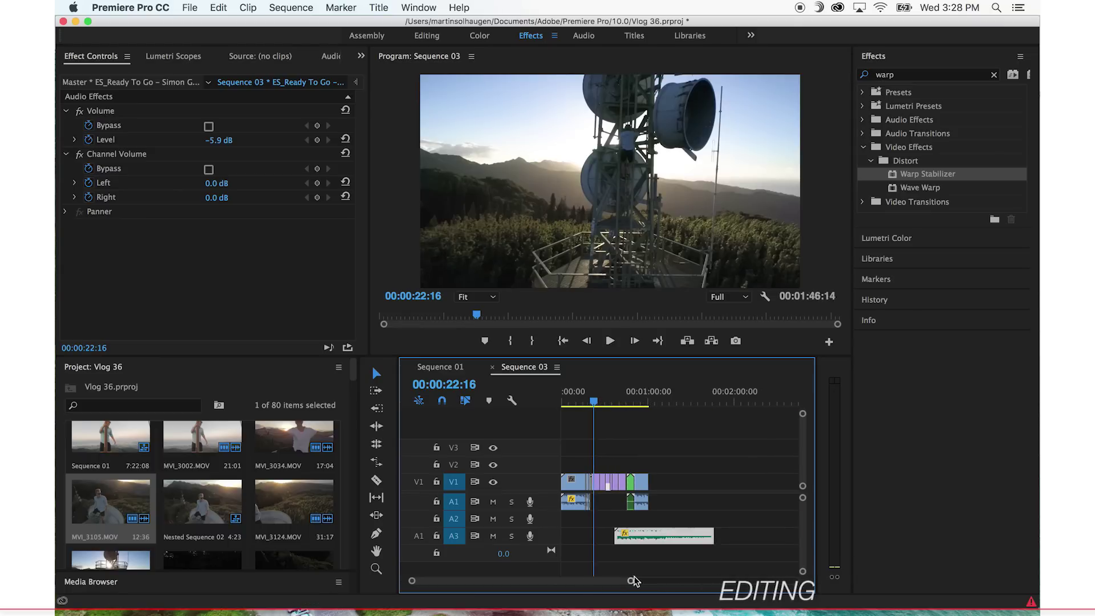
left_click(618, 522)
key("Right")
key("Right")
key("Right")
key("Right")
key("Right")
key("Right")
key("Right")
key("Right")
key("Right")
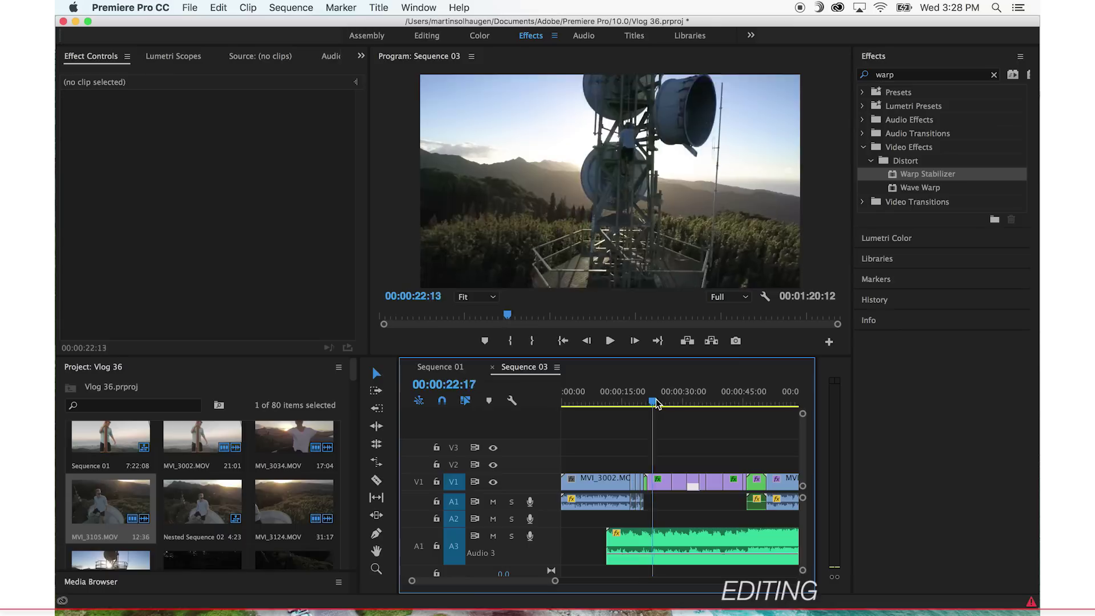
Extend the music clip's end to 00:02:11:07 and listen for the drop, playing up to 00:01:11:04.
left_click(735, 539)
left_click(735, 523)
left_click(742, 403)
key("space")
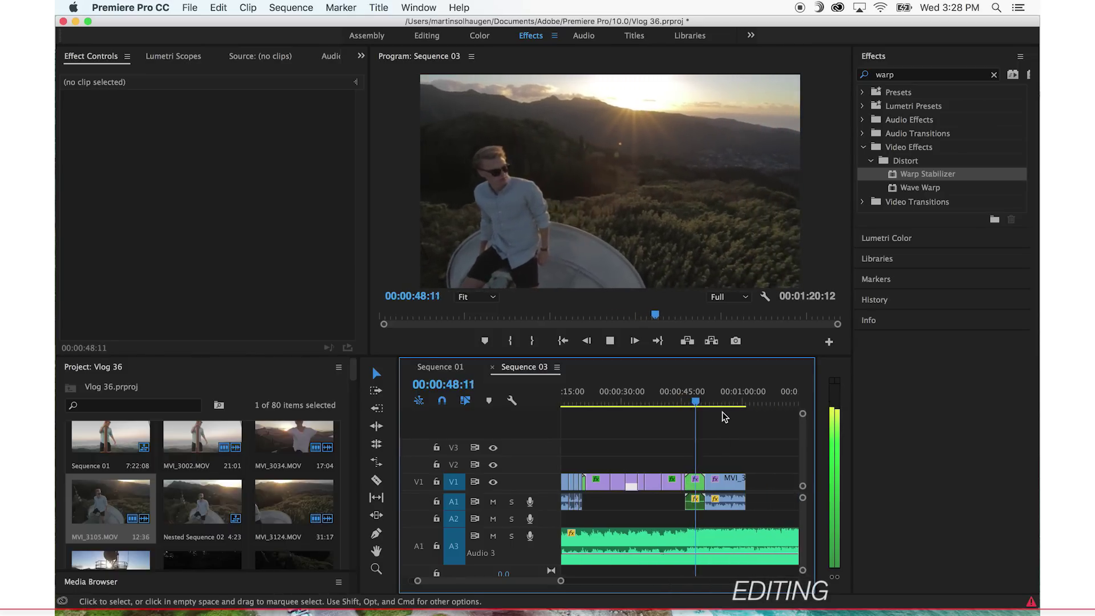
scroll(722, 417, "down", 5)
left_click(611, 399)
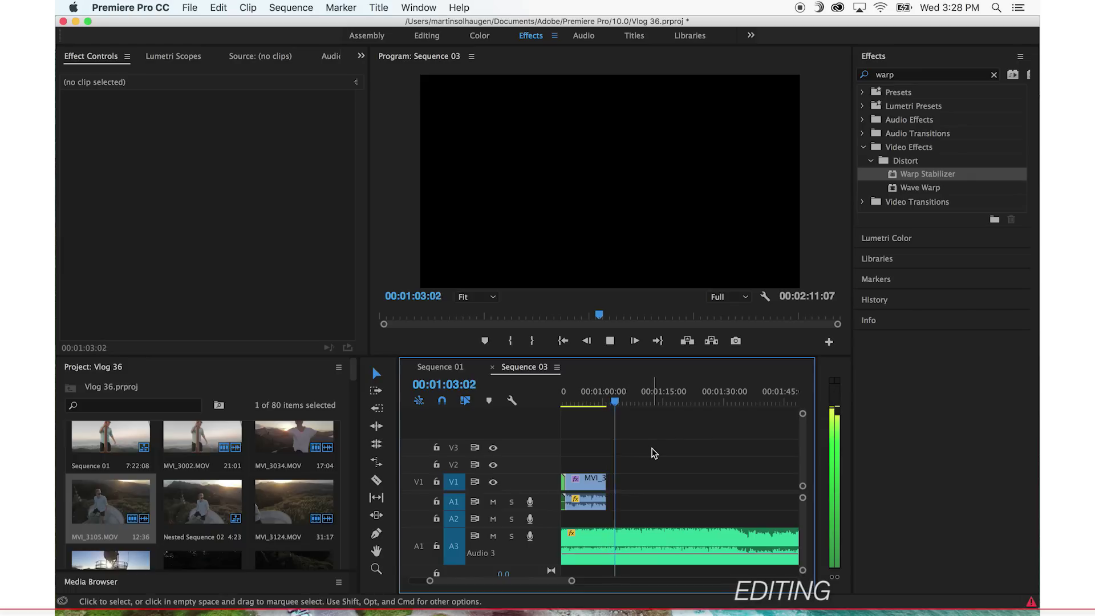
key("XF86AudioLowerVolume")
key("space")
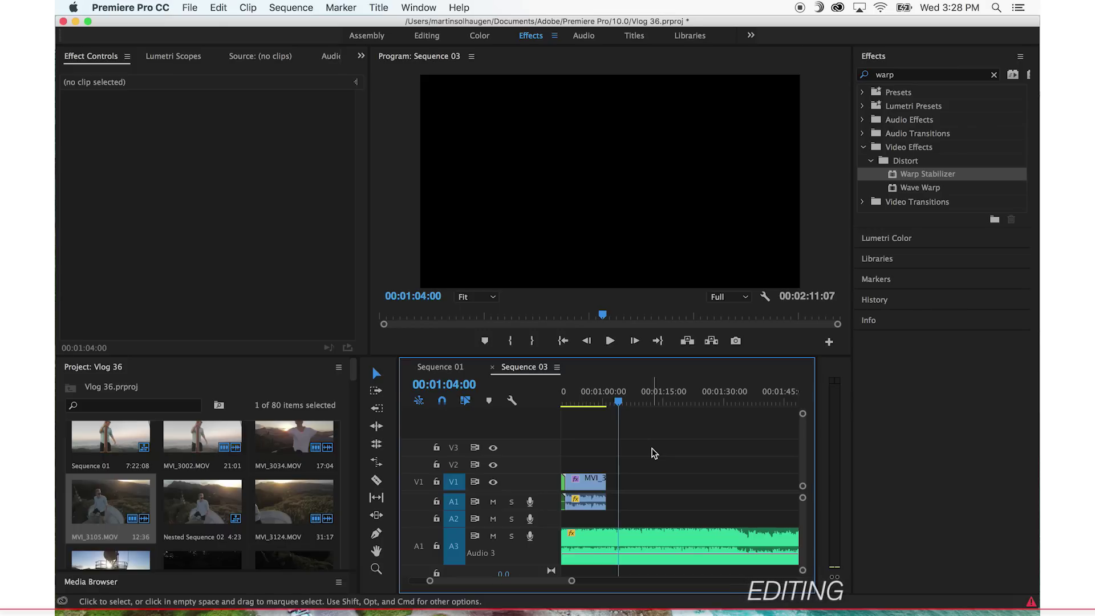
key("space")
key("XF86AudioRaiseVolume")
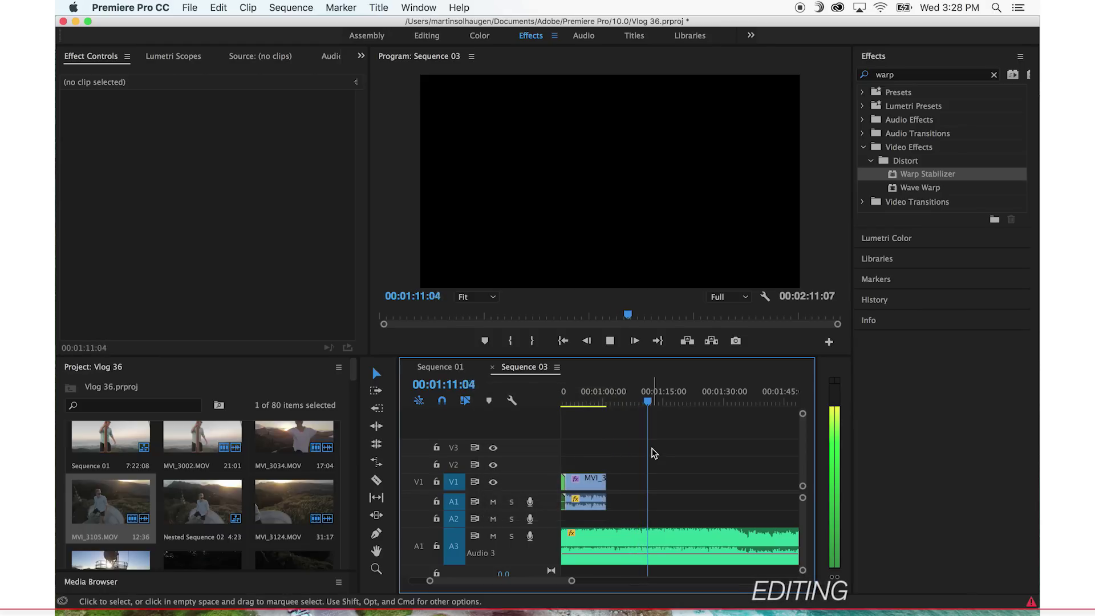
key("space")
Cut the music clip at 00:01:09:19 and delete the part before the cut.
left_click(642, 403)
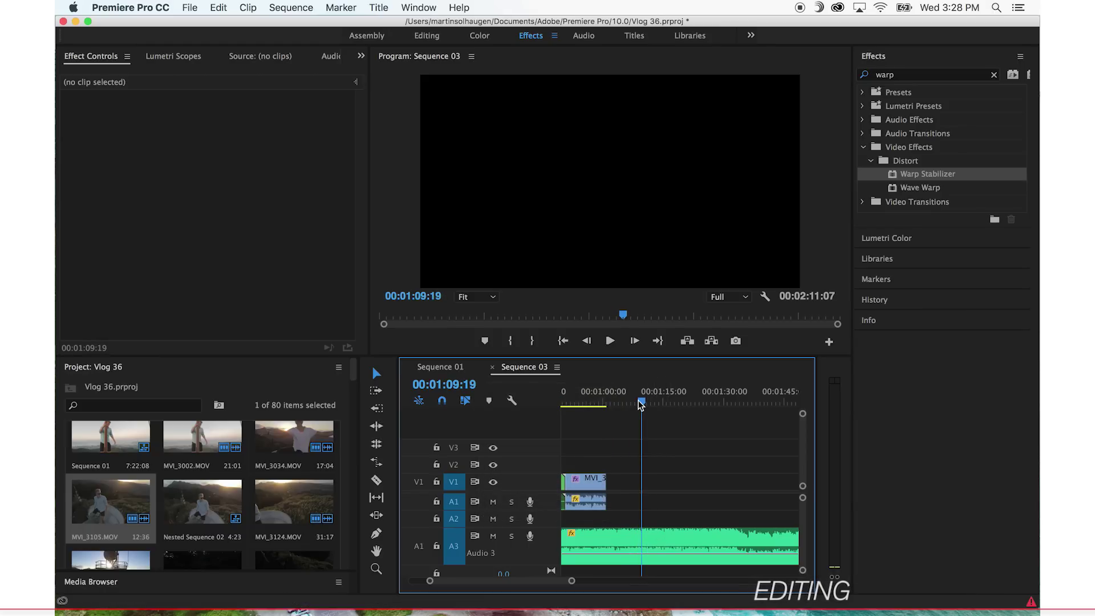
key("super+k")
left_click(378, 481)
left_click(372, 372)
left_click(600, 526)
key("Delete")
Move the remaining music clip earlier so it starts with the drone clip of the man atop the tower, just before 00:00:31:16.
left_click_drag(575, 582, 611, 582)
left_click_drag(599, 395, 602, 392)
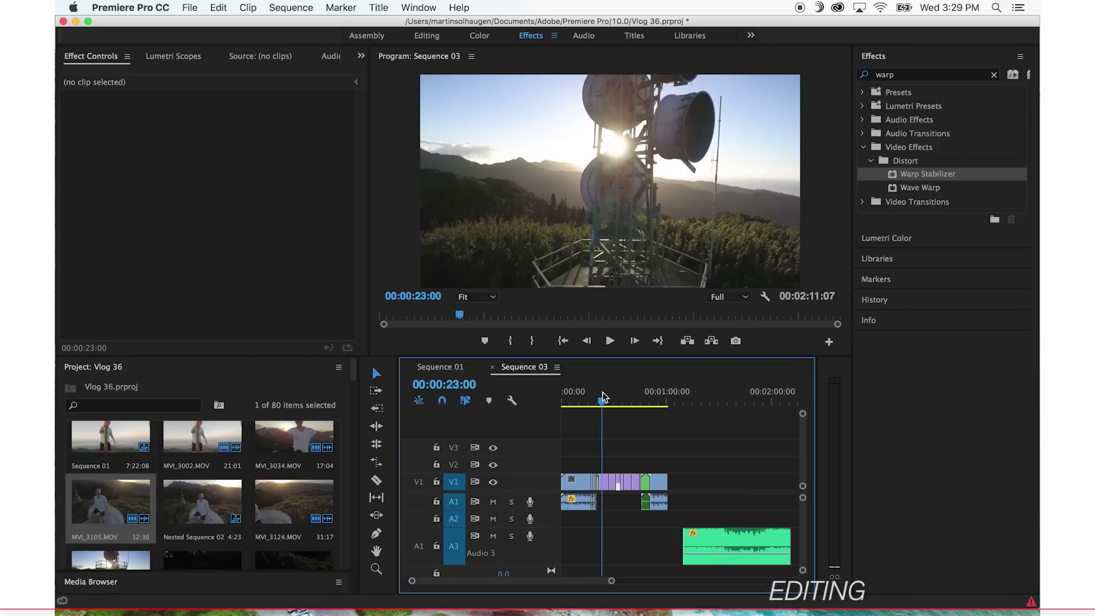
left_click_drag(692, 516, 662, 457)
left_click(663, 457)
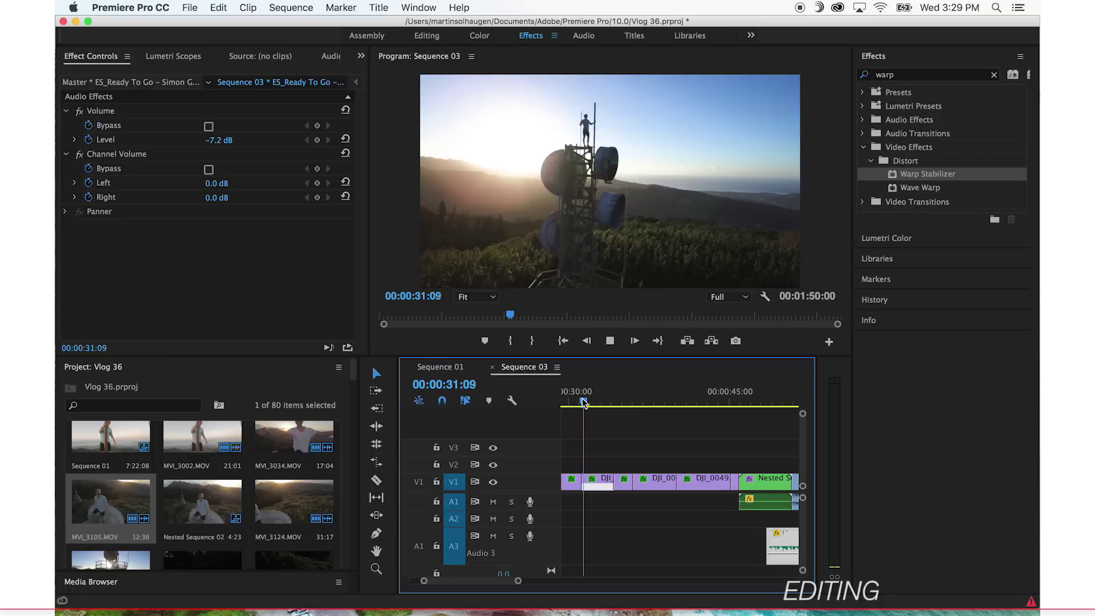
key("space")
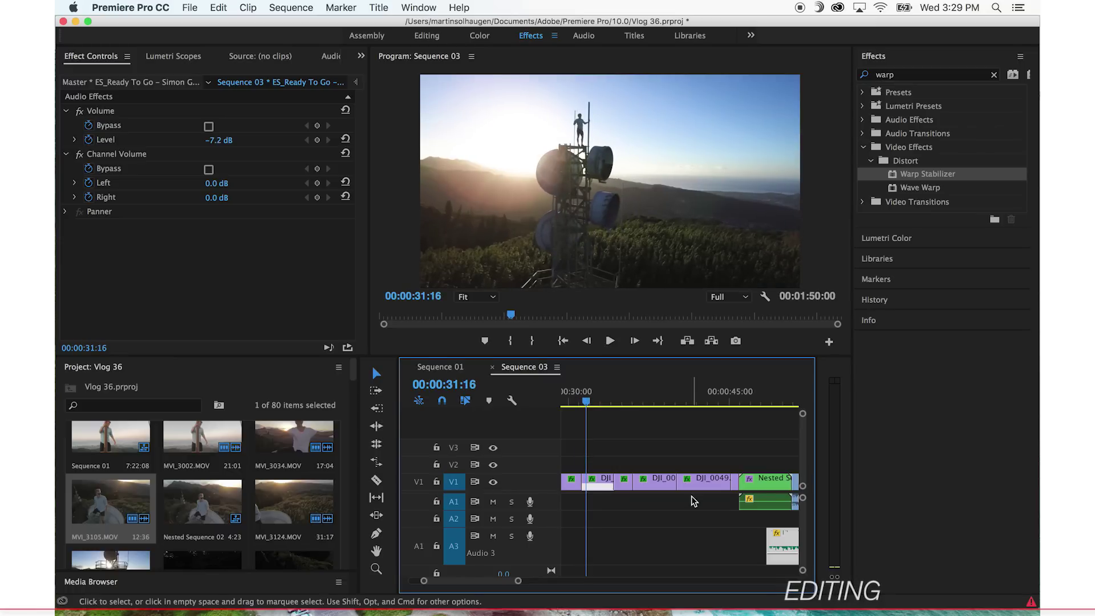
left_click_drag(792, 539, 609, 530)
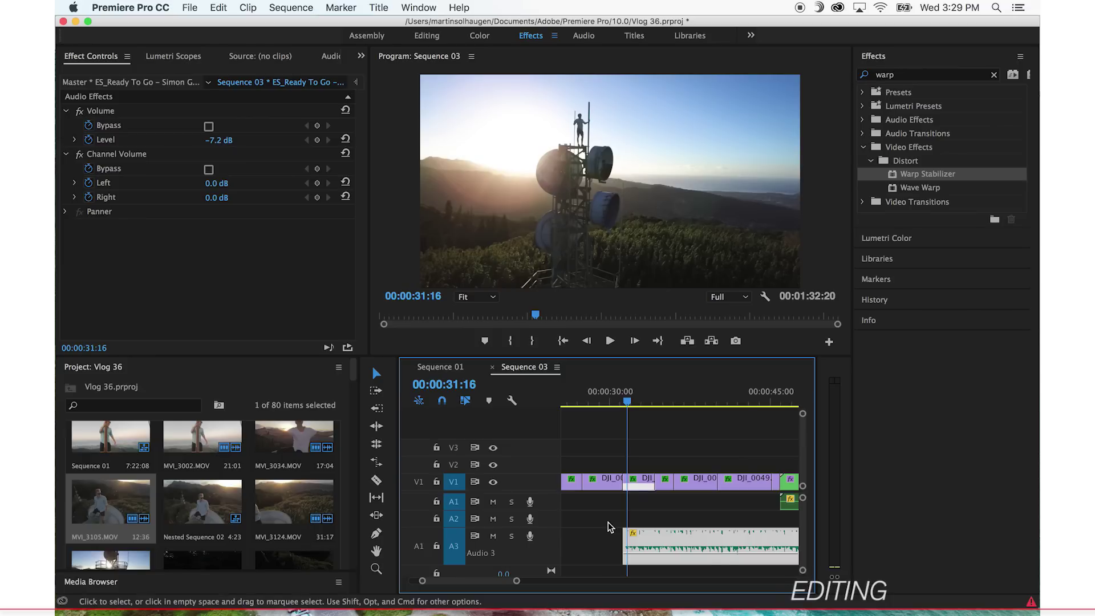
scroll(608, 528, "left", 1)
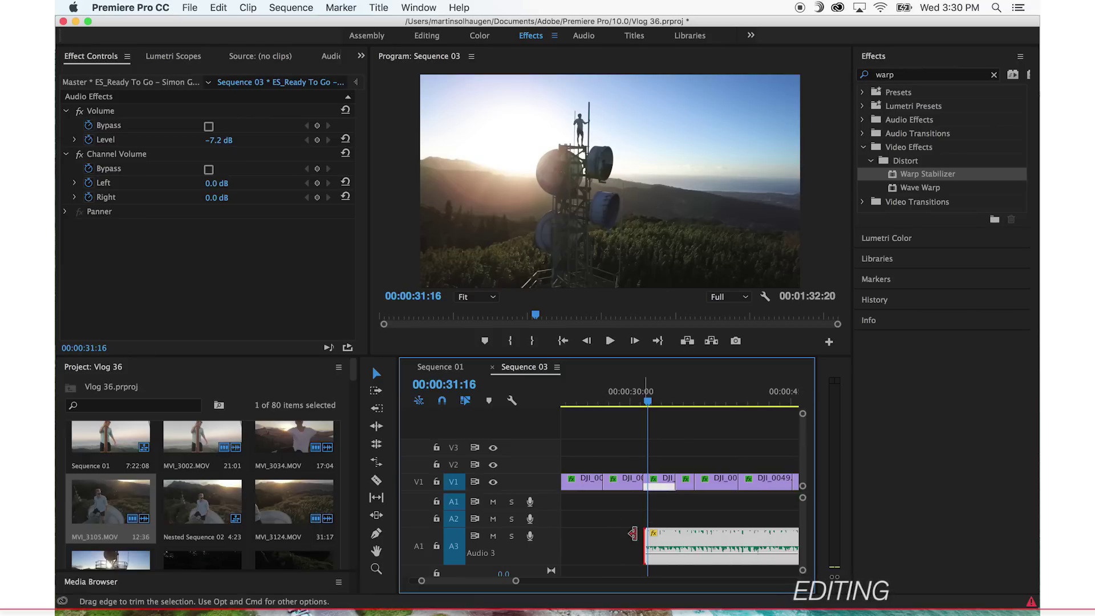
left_click(633, 533)
left_click(626, 527)
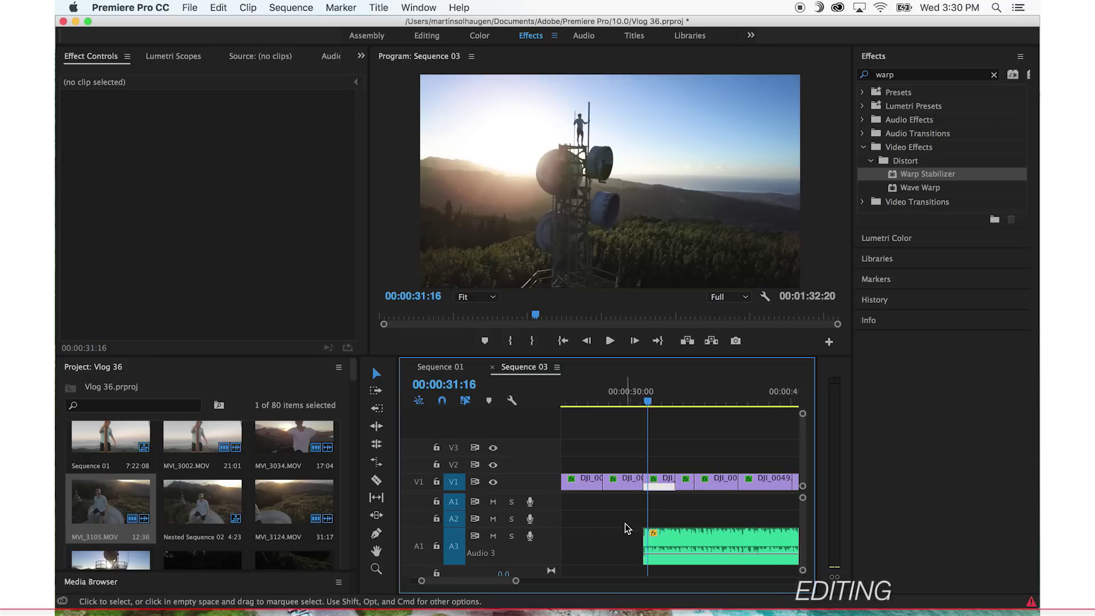
Extend the music clip's start back to the beginning of Sequence 03 and scrub between the opening, drone and sunset shots.
left_click_drag(647, 544, 585, 540)
left_click_drag(690, 541, 577, 543)
left_click_drag(728, 544, 643, 546)
left_click(606, 394)
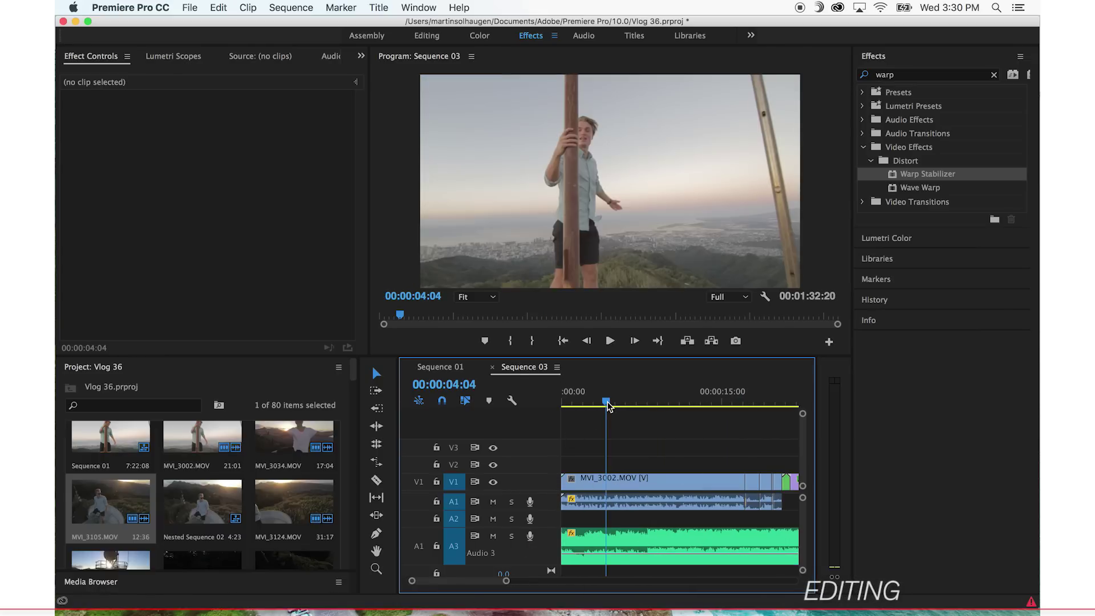
scroll(715, 458, "right", 3)
scroll(716, 461, "right", 3)
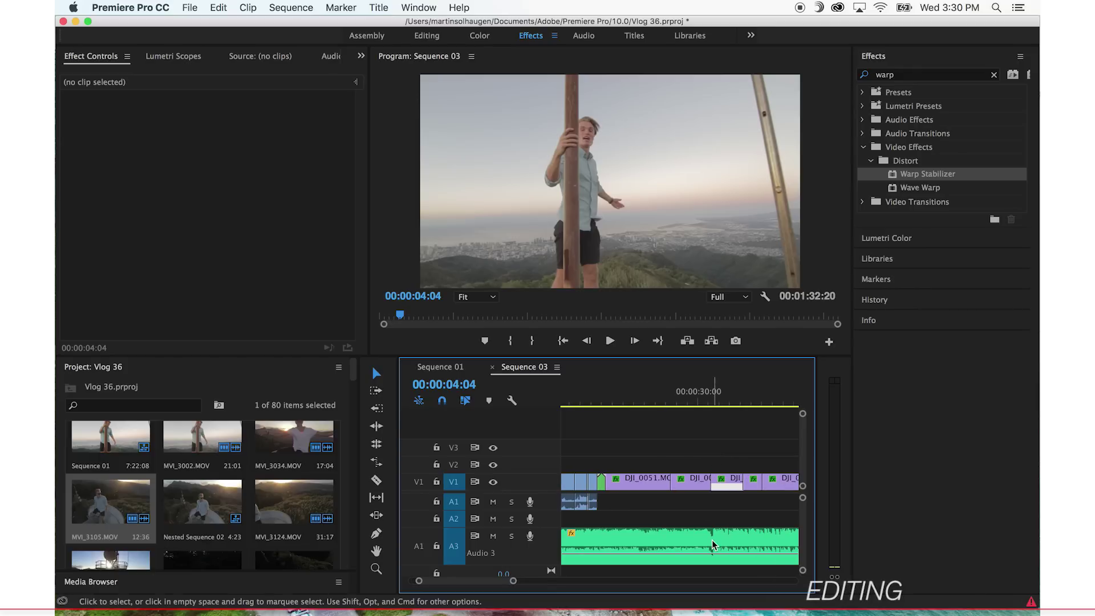
left_click(692, 401)
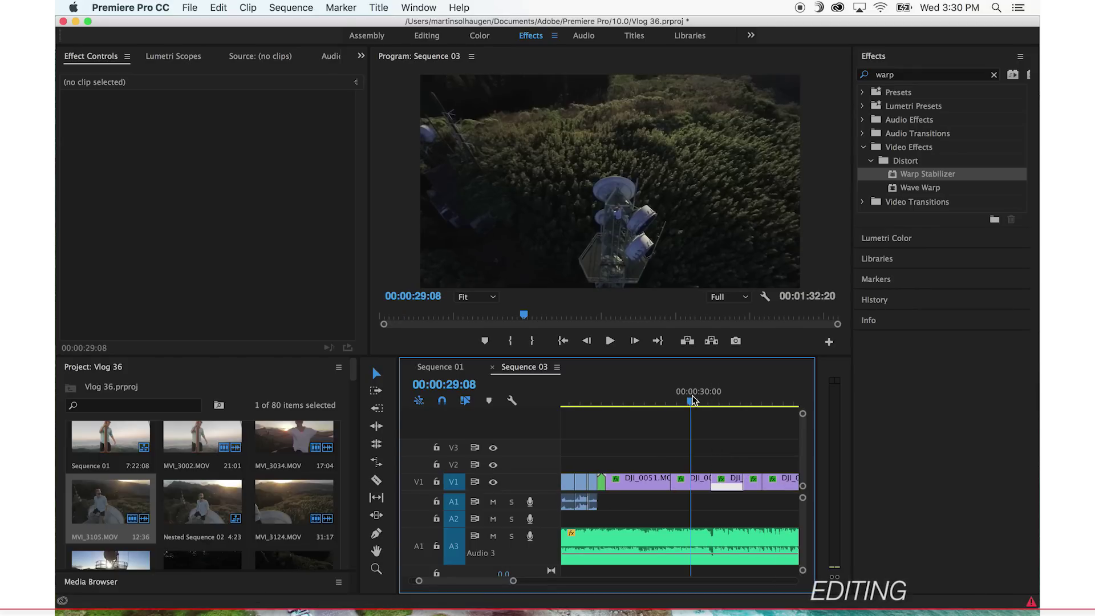
left_click(582, 399)
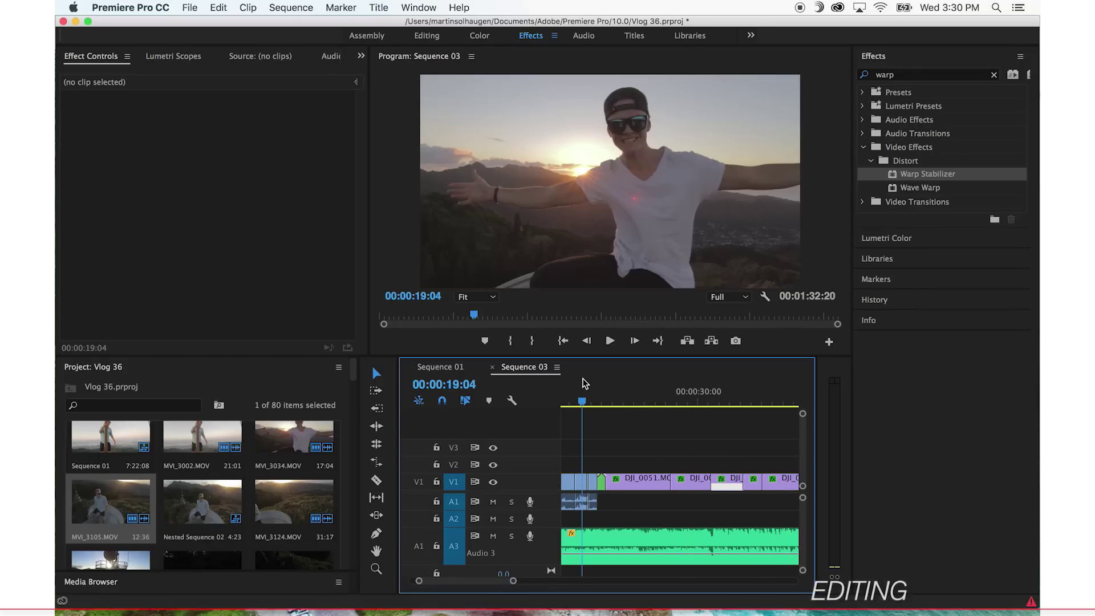
Play the end of the MVI_3002 talking clip and cut the music at 00:00:17:05.
left_click(588, 546)
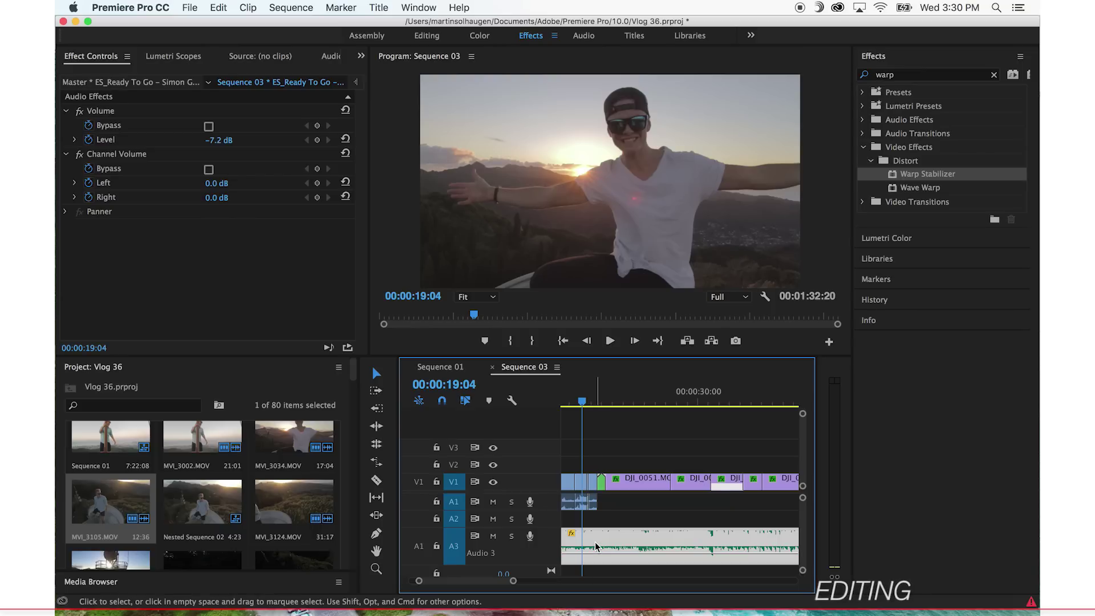
scroll(597, 547, "up", 3)
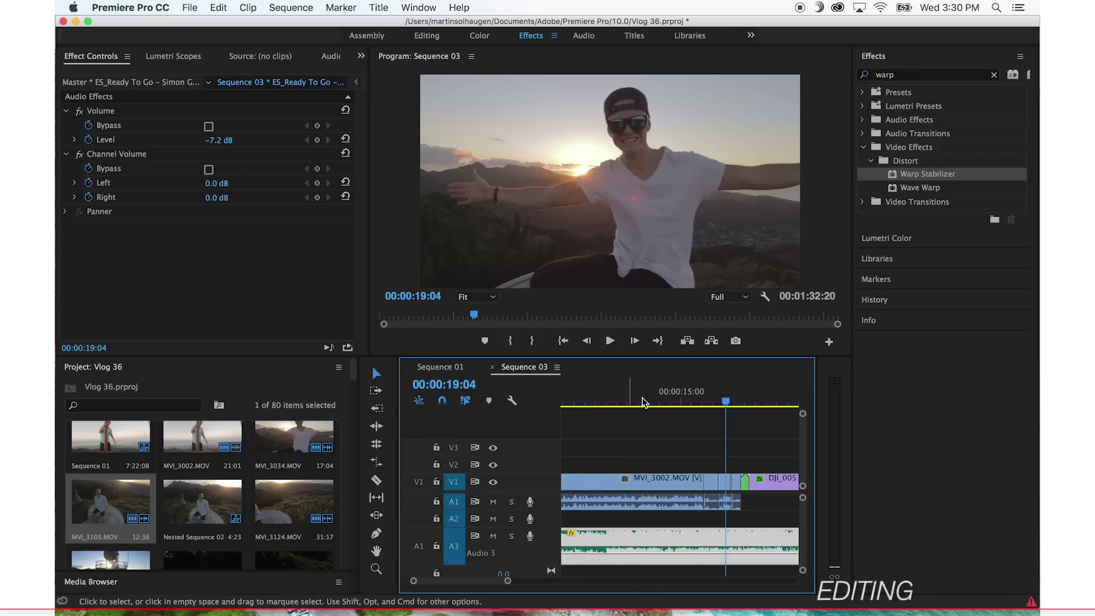
left_click(683, 397)
key("space")
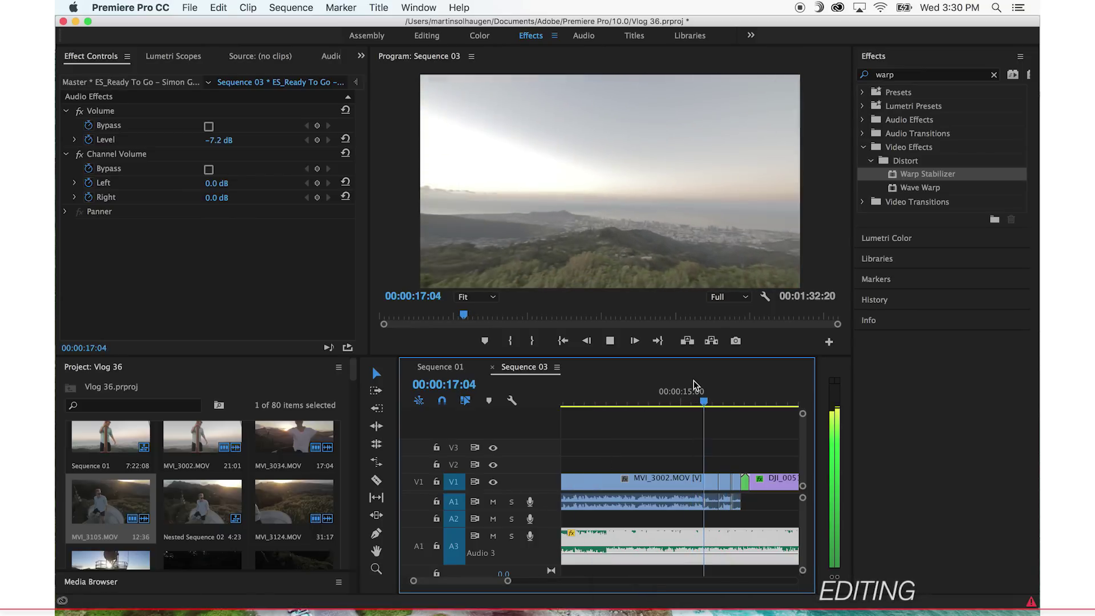
key("space")
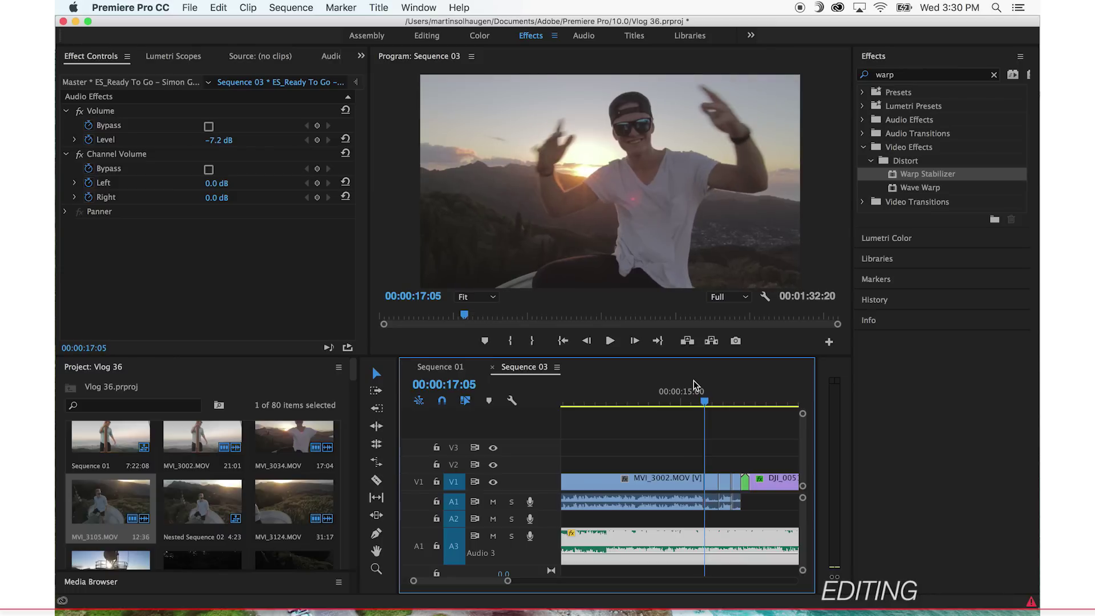
key("super+k")
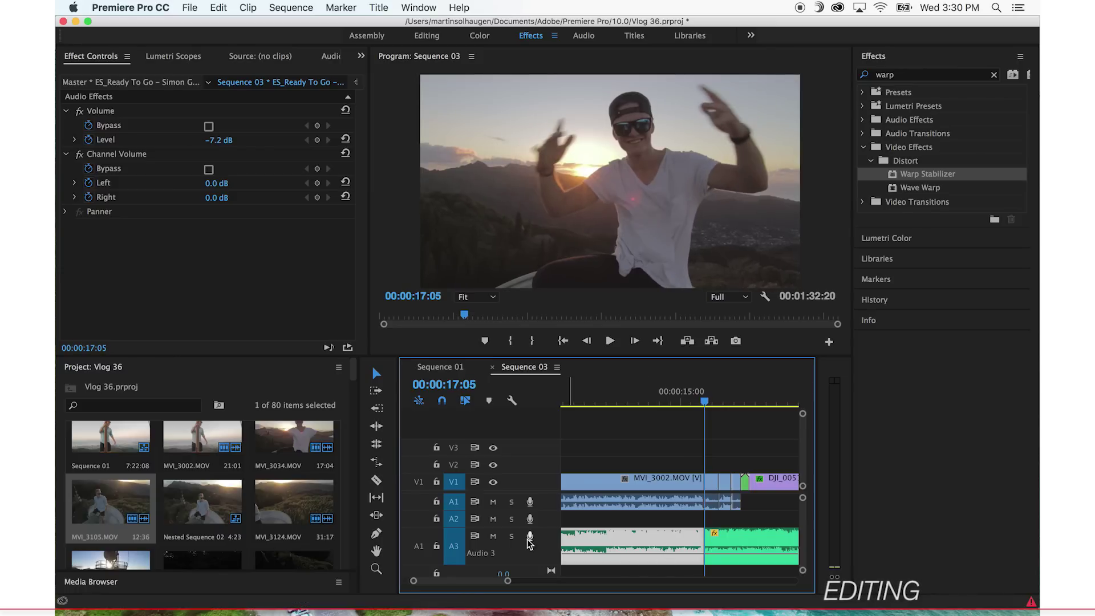
Lower the volume of the music section before the cut to -19.1 dB.
double_click(546, 548)
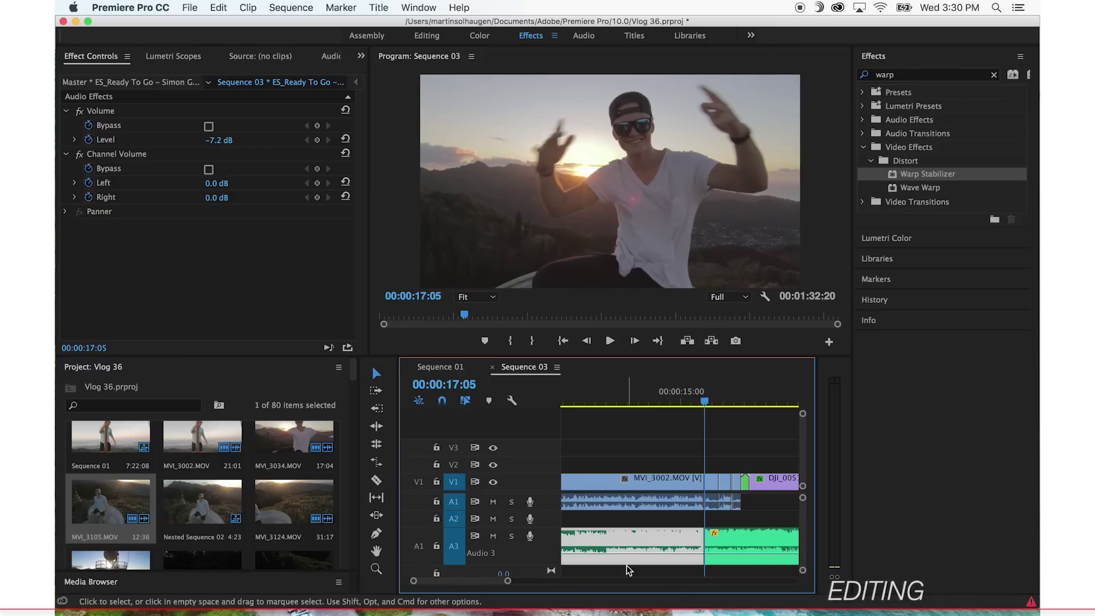
left_click_drag(639, 556, 639, 562)
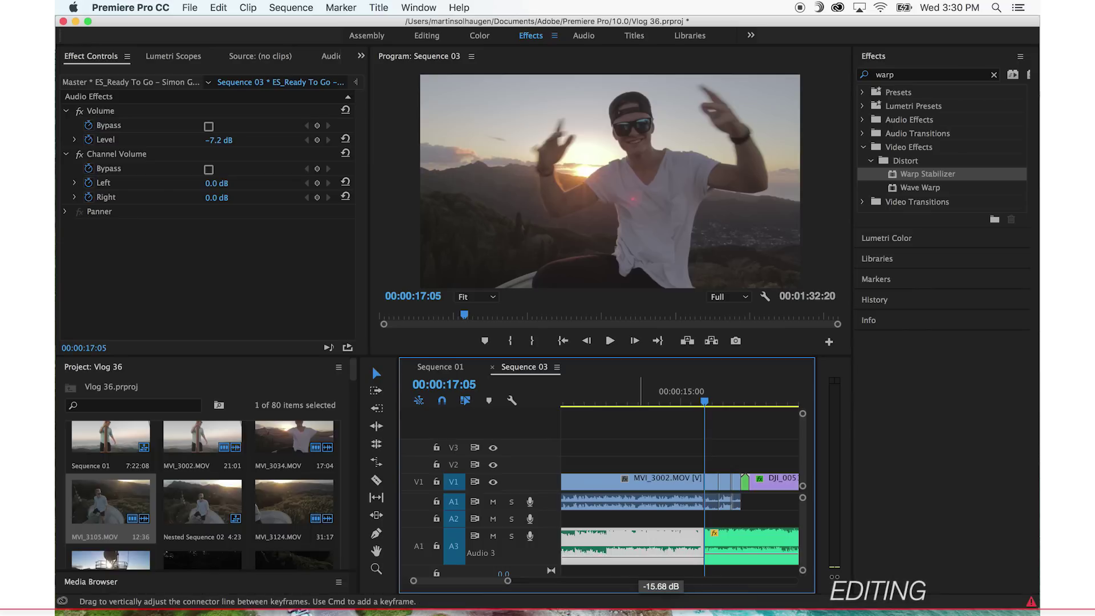
left_click_drag(639, 562, 639, 558)
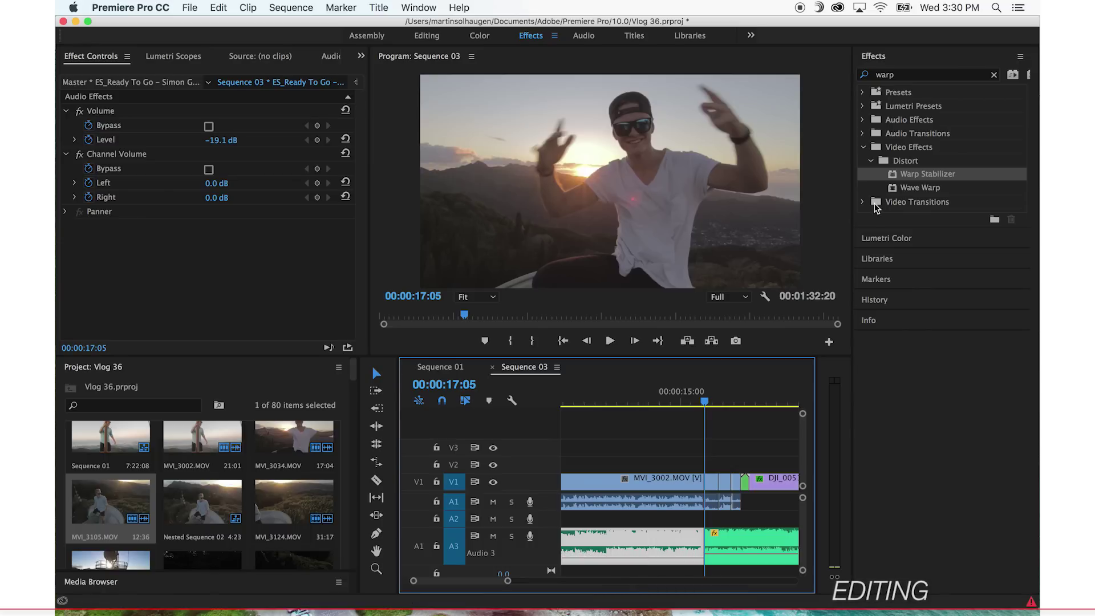
Add a Constant Power crossfade at the music cut and lengthen it to 00:00:02:21.
left_click(863, 120)
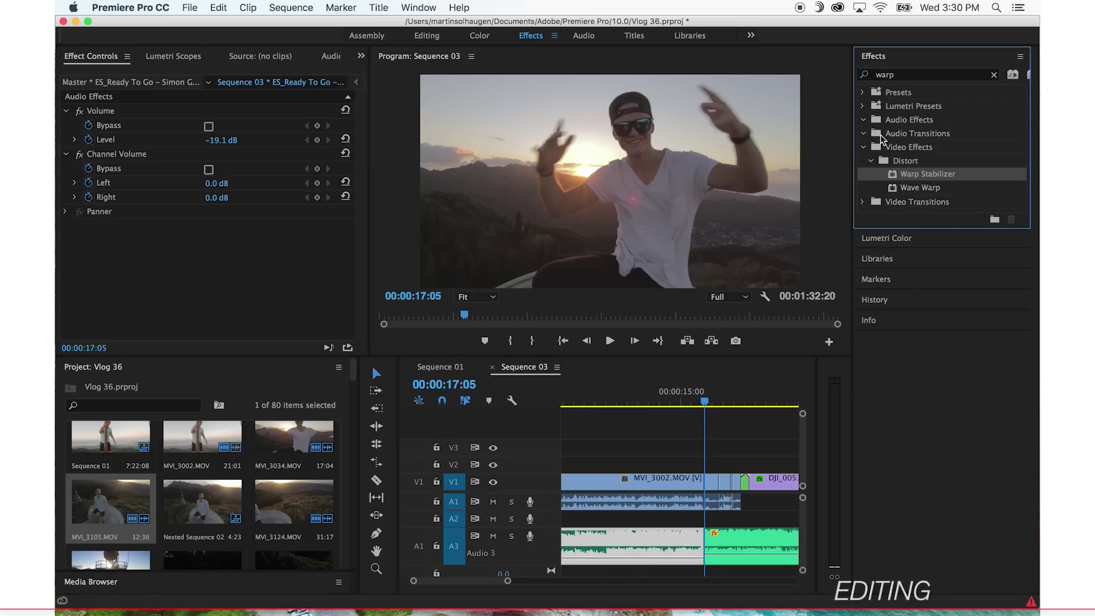
left_click(919, 74)
key("BackSpace")
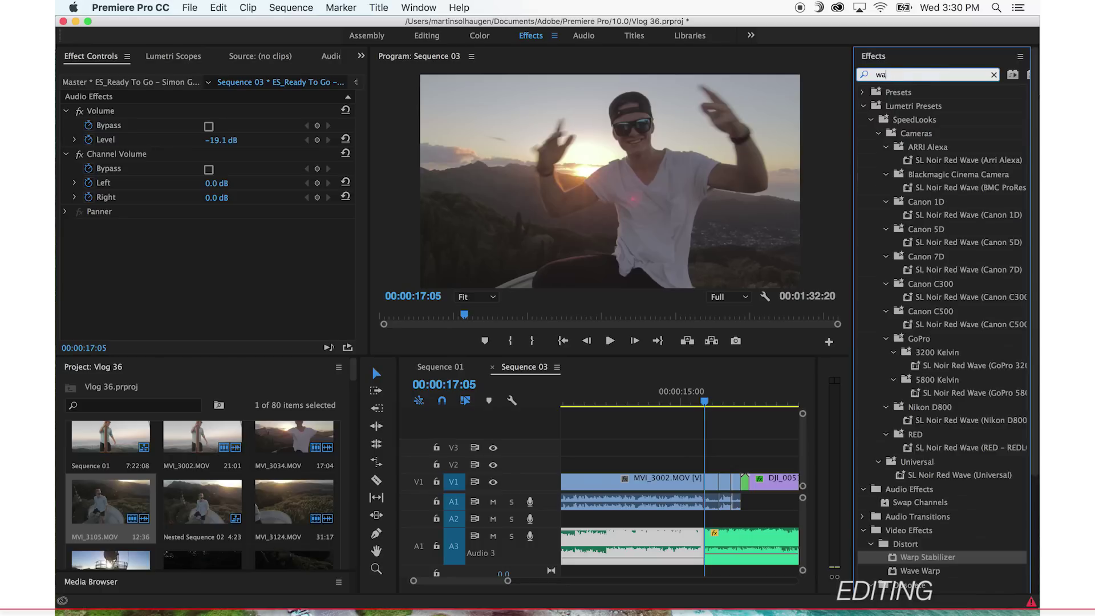
left_click(862, 133)
left_click(871, 147)
left_click_drag(894, 174, 689, 497)
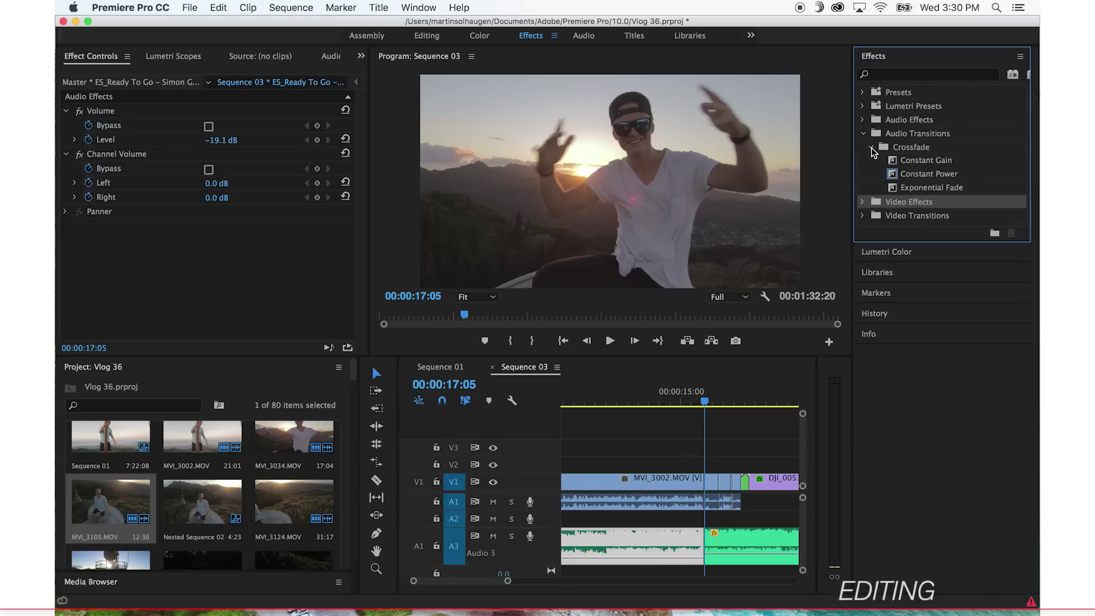
left_click_drag(706, 550, 706, 551)
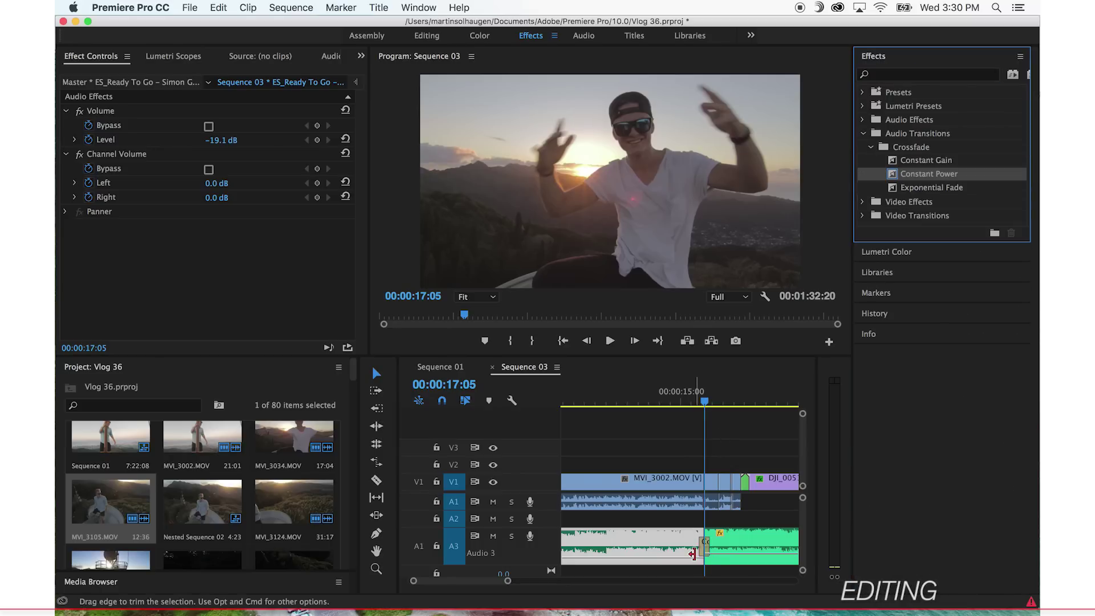
left_click_drag(507, 581, 497, 581)
left_click_drag(680, 544, 656, 545)
Play Sequence 03 from 00:00:13:22 through the music crossfade, stopping at about 00:00:23:09.
left_click(609, 398)
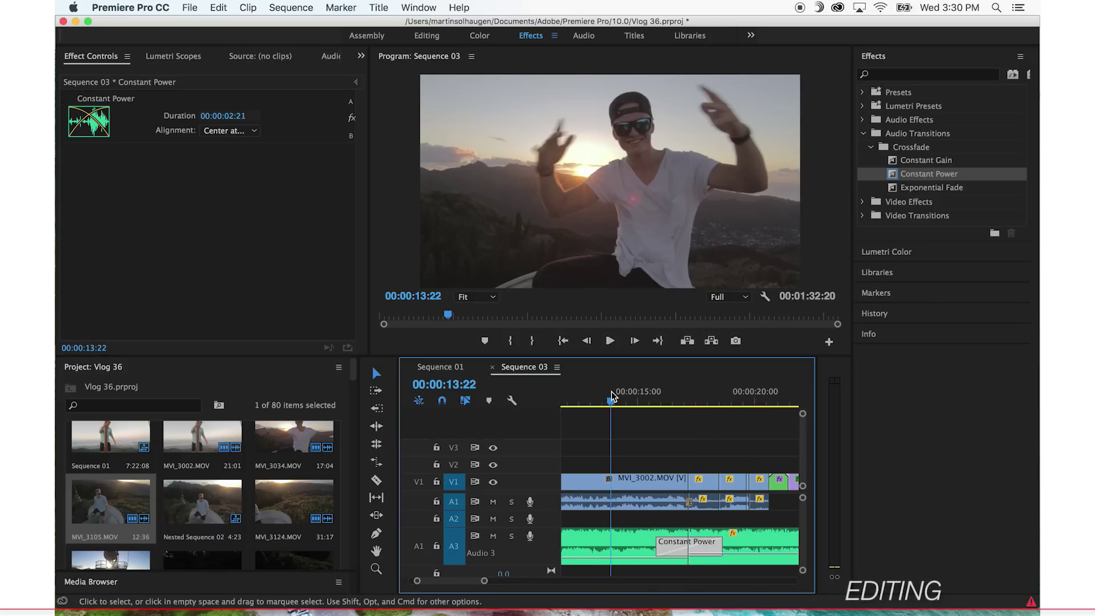
key("space")
left_click_drag(486, 582, 501, 582)
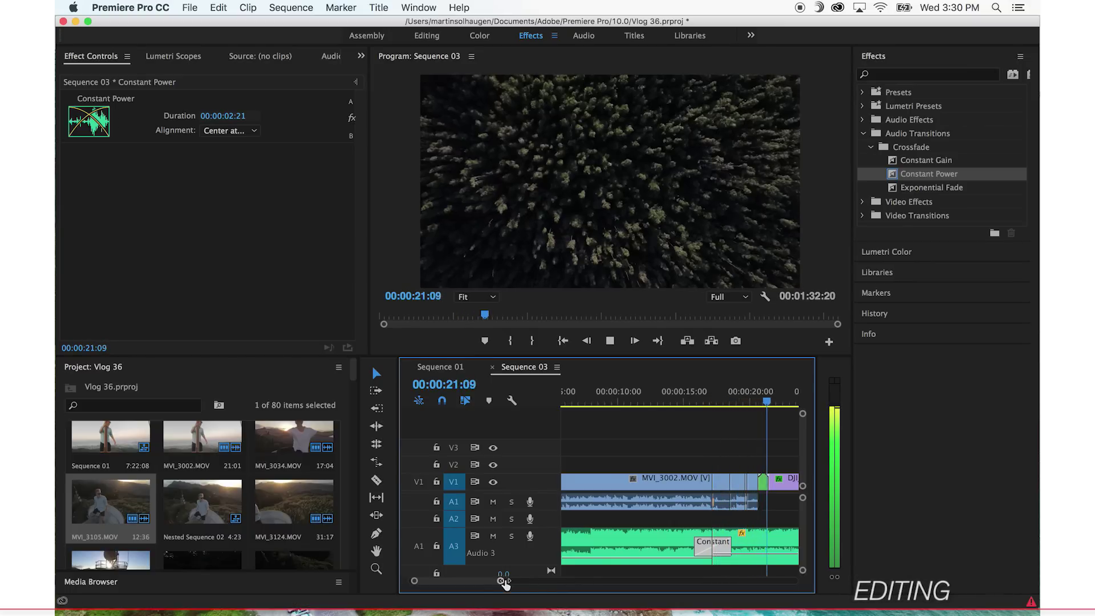
left_click_drag(507, 580, 536, 581)
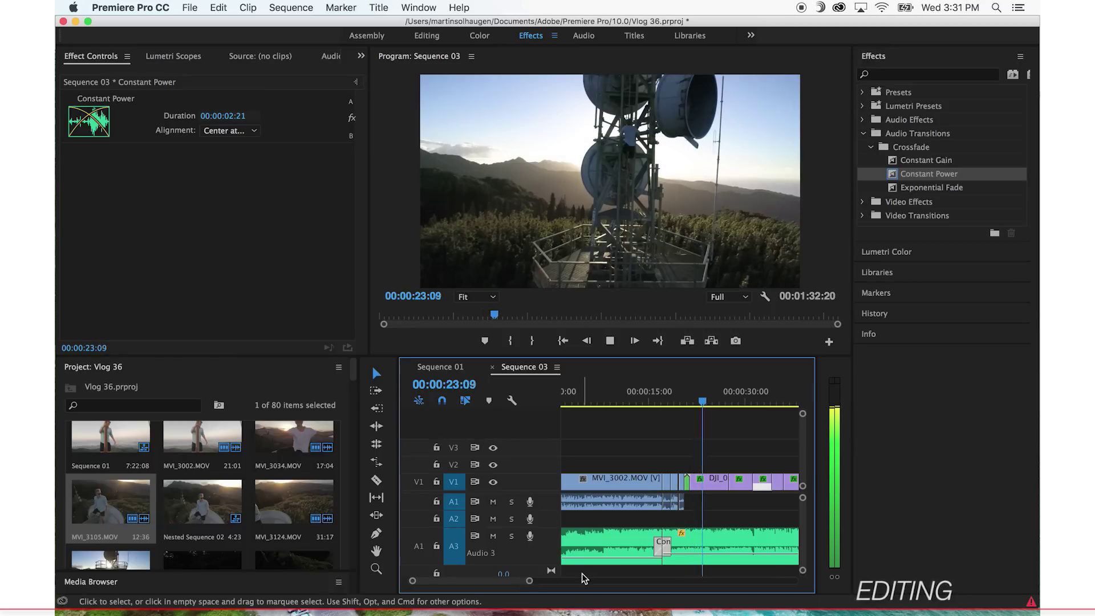
key("space")
Play Sequence 03 from 00:00:30:10 to check the music drop against the man-on-tower drone shot.
left_click(748, 400)
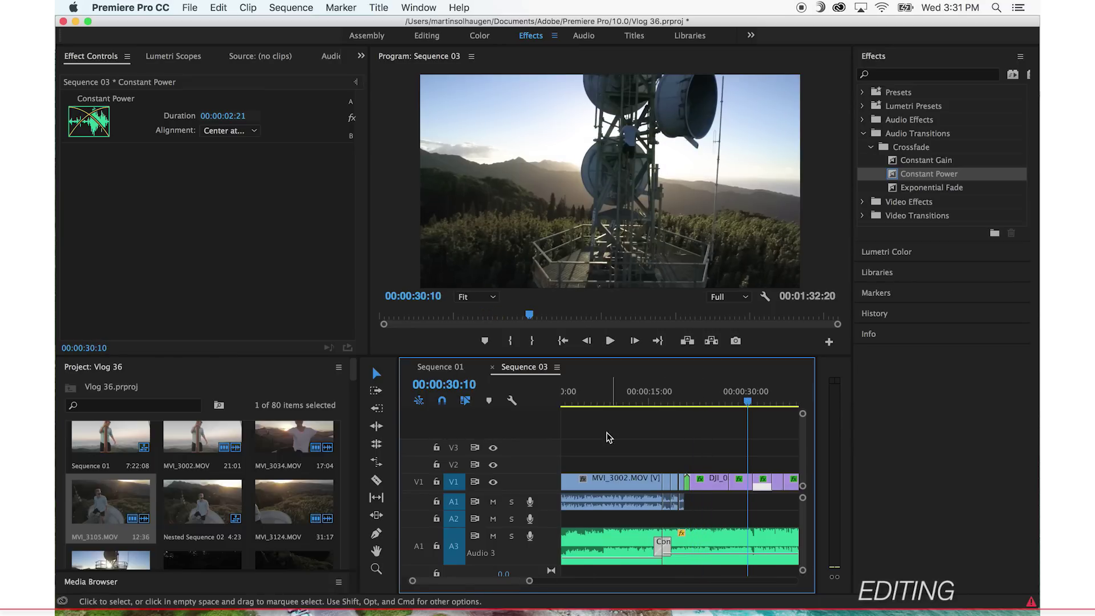
scroll(701, 474, "right", 2)
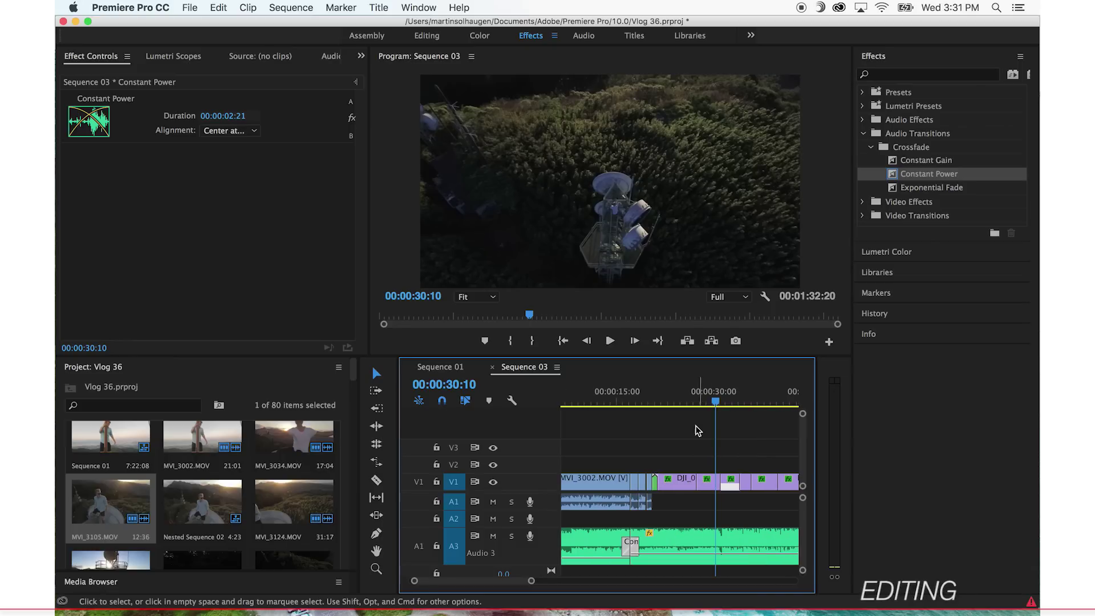
key("space")
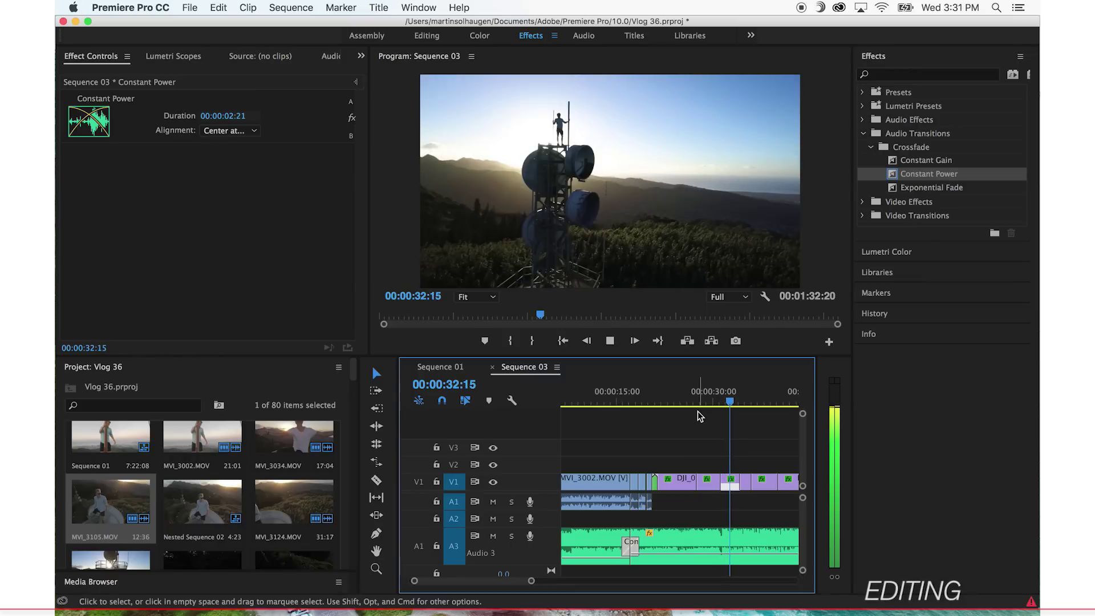
Stop playback and delete the music clips, adjustment layers and overlay clips from Sequence 01.
key("space")
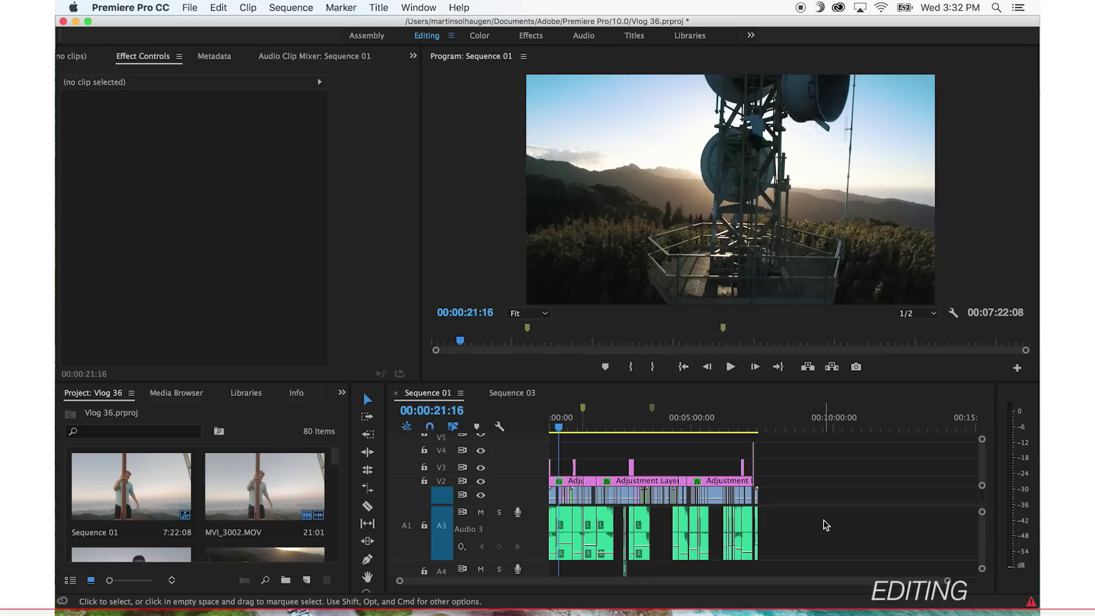
left_click_drag(803, 545, 546, 506)
key("Delete")
left_click_drag(824, 474, 629, 445)
key("Delete")
left_click(624, 568)
key("Delete")
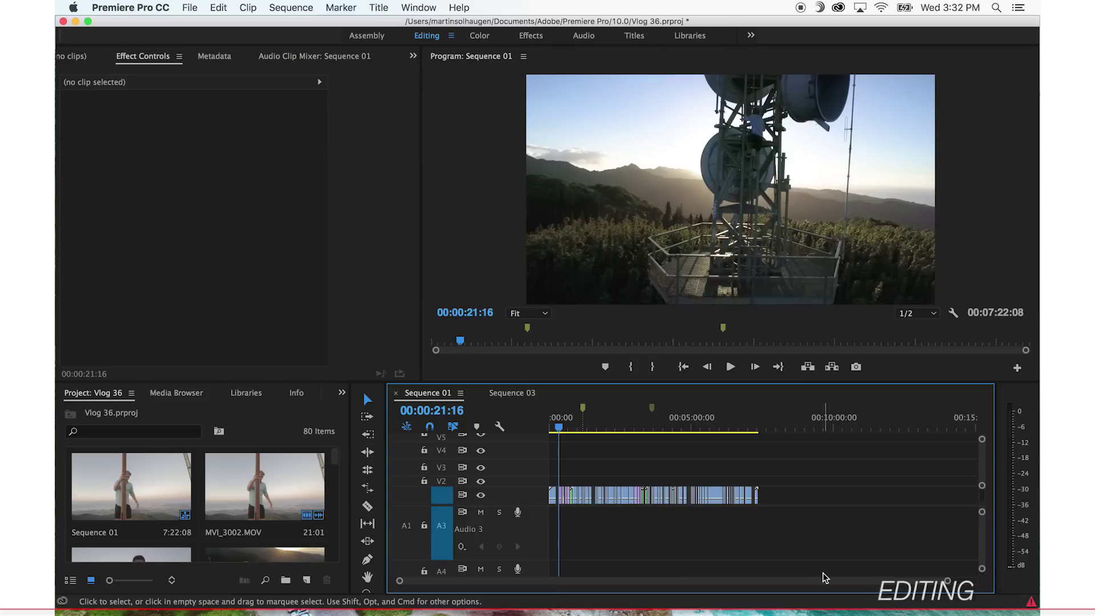
Move the playhead in Sequence 01 to 00:06:30:01 and examine the surrounding video cuts and their audio on A1.
scroll(824, 577, "up", 5)
scroll(870, 588, "up", 3)
left_click(591, 427)
left_click_drag(591, 426, 898, 429)
scroll(900, 460, "right", 2)
left_click(858, 426)
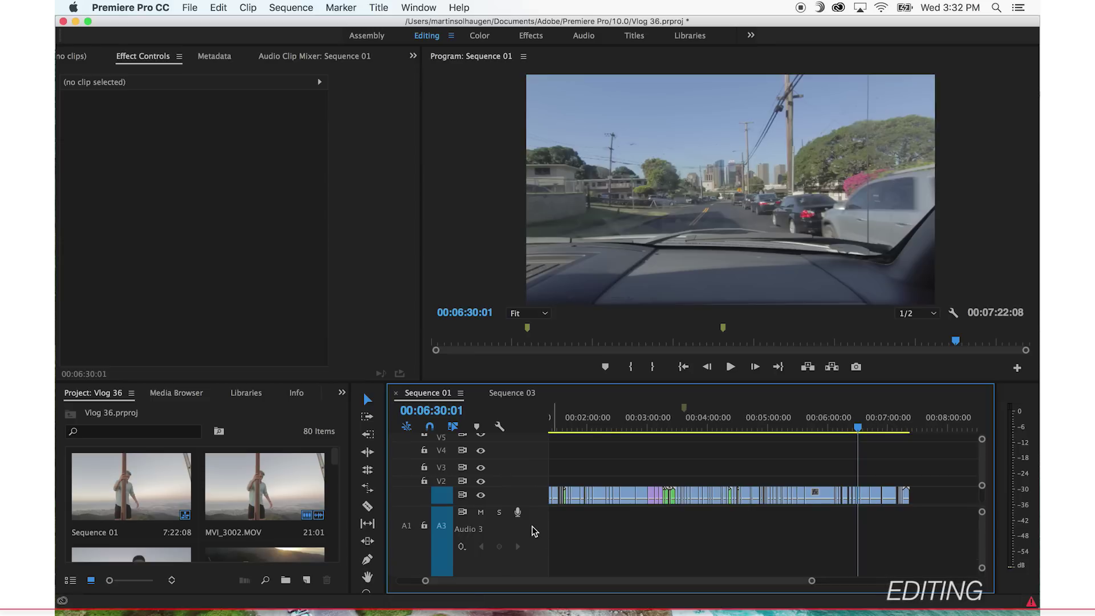
scroll(534, 531, "up", 3)
scroll(787, 579, "up", 3)
scroll(765, 580, "up", 3)
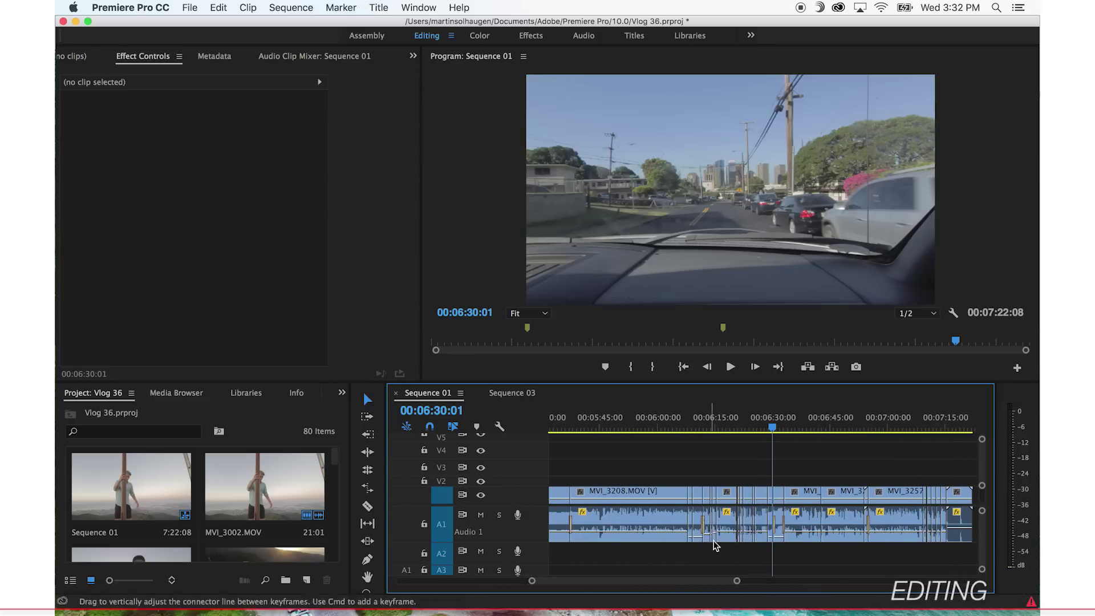
scroll(728, 581, "up", 3)
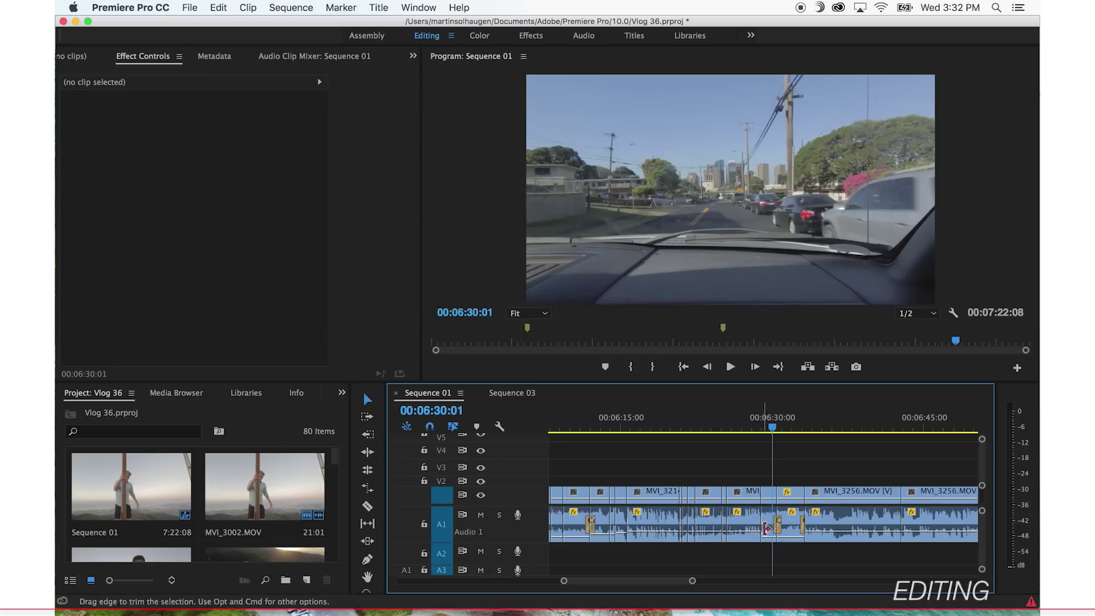
Review the whole Sequence 01 timeline and examine the effect settings of an adjustment layer above the footage.
left_click_drag(692, 582, 852, 602)
key("minus")
scroll(865, 525, "down", 8)
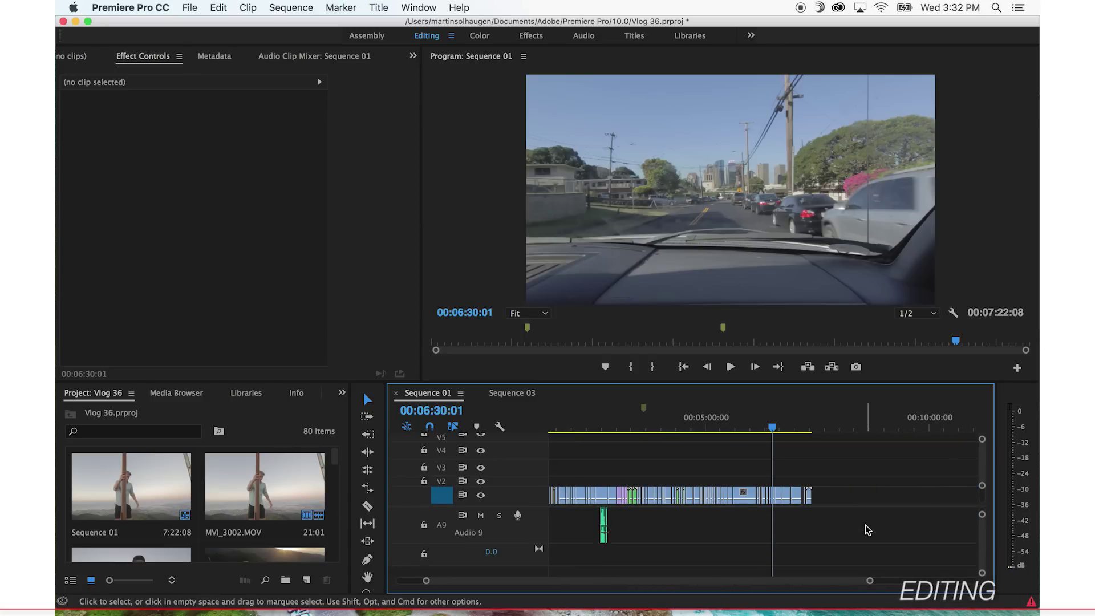
scroll(866, 528, "right", 2)
scroll(866, 528, "up", 8)
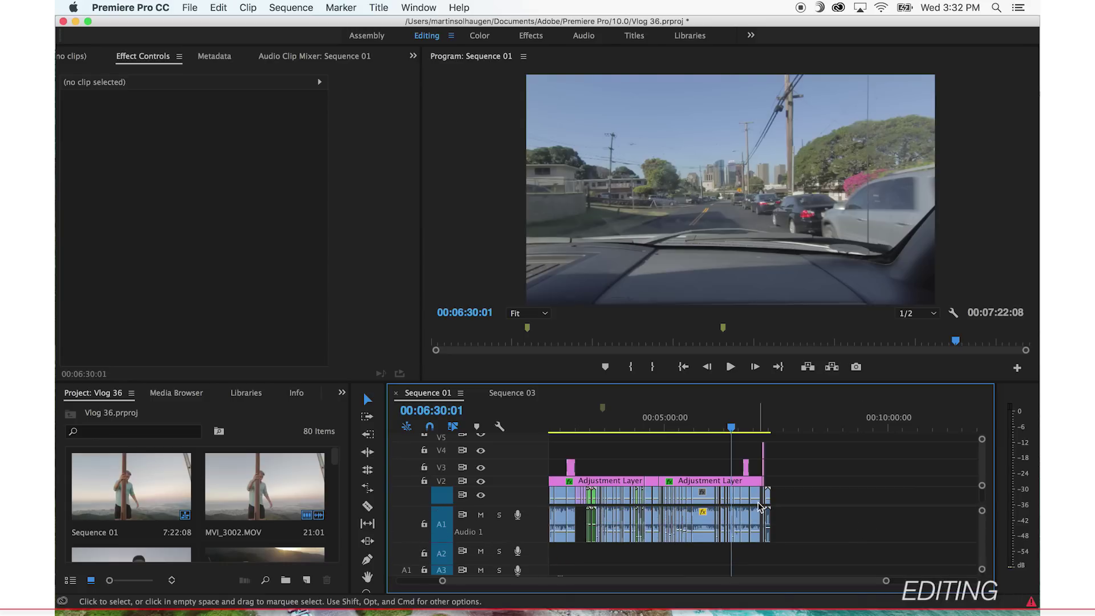
scroll(672, 451, "left", 5)
left_click(649, 427)
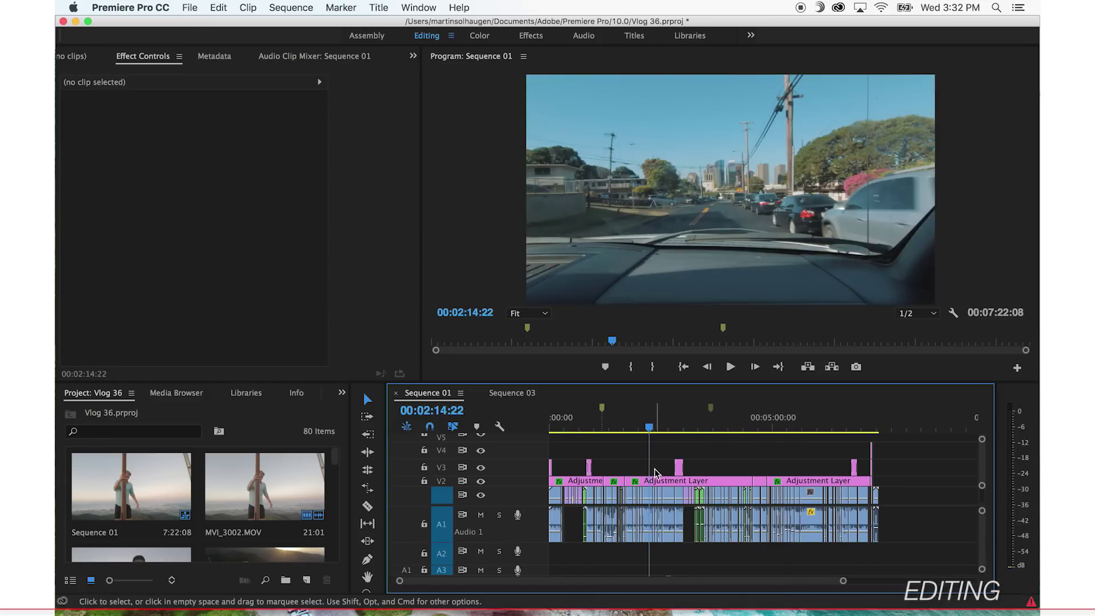
left_click(656, 481)
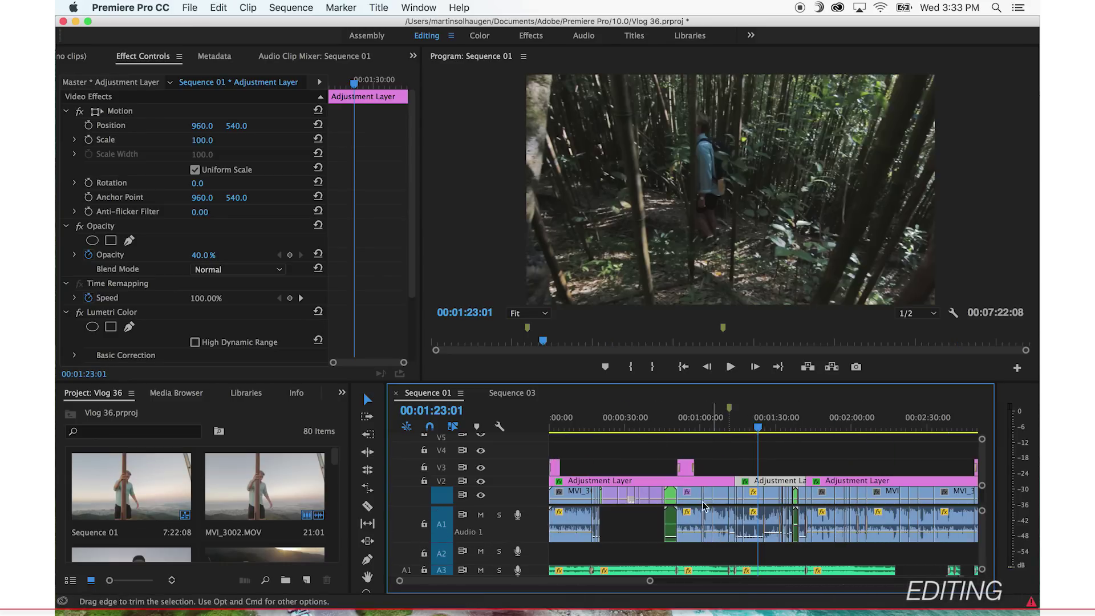
Open Sequence 03 and show the color settings of the DJI_0051.MOV drone clip at 00:00:25:09 in the Color workspace.
left_click(522, 393)
left_click_drag(666, 418, 628, 421)
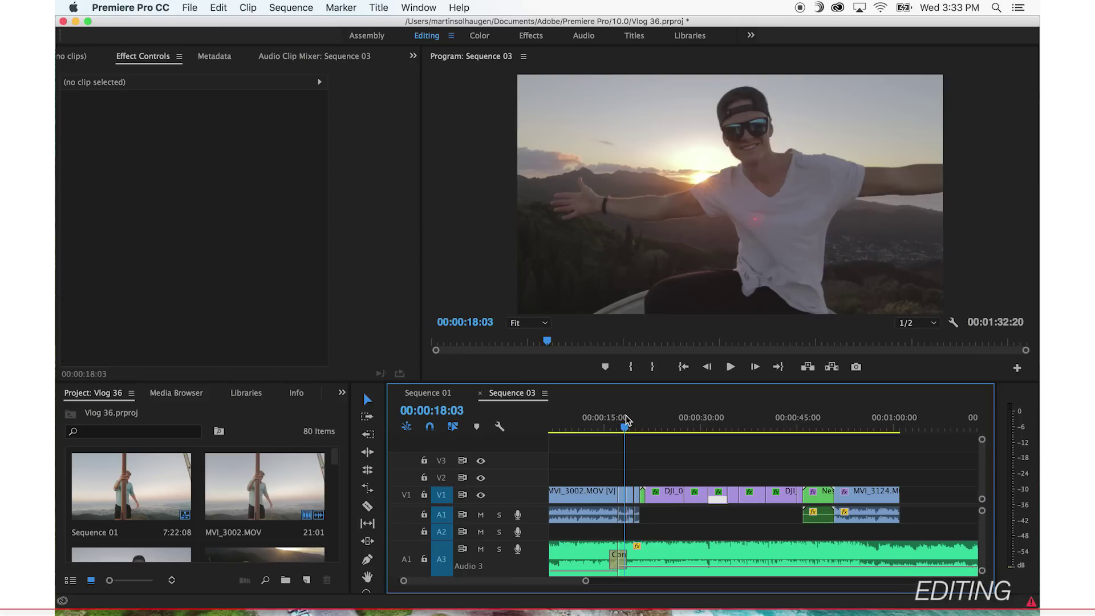
scroll(289, 528, "down", 4)
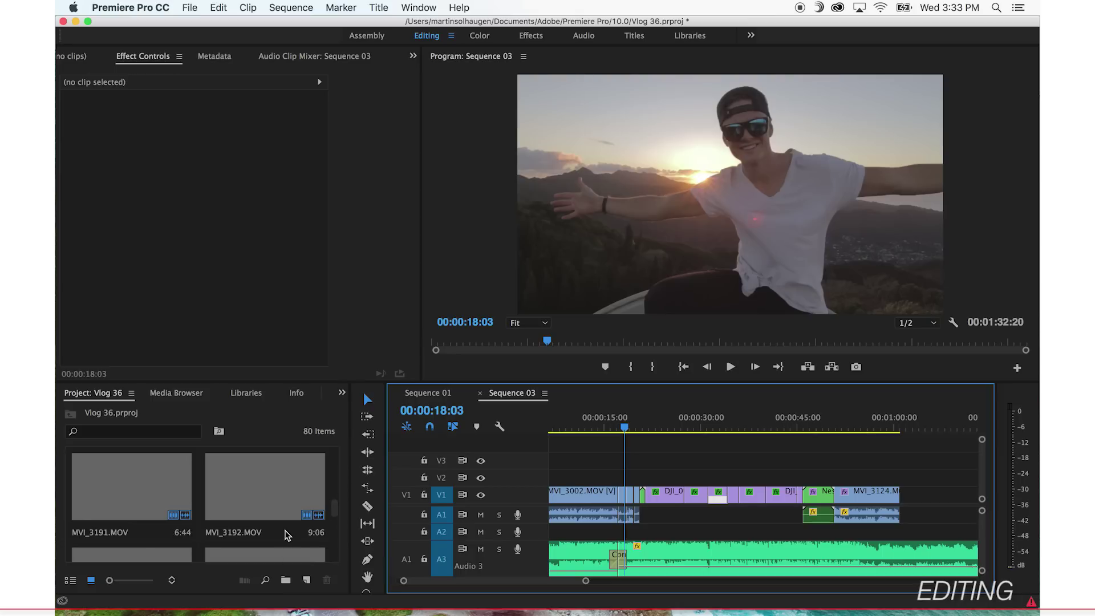
left_click(671, 423)
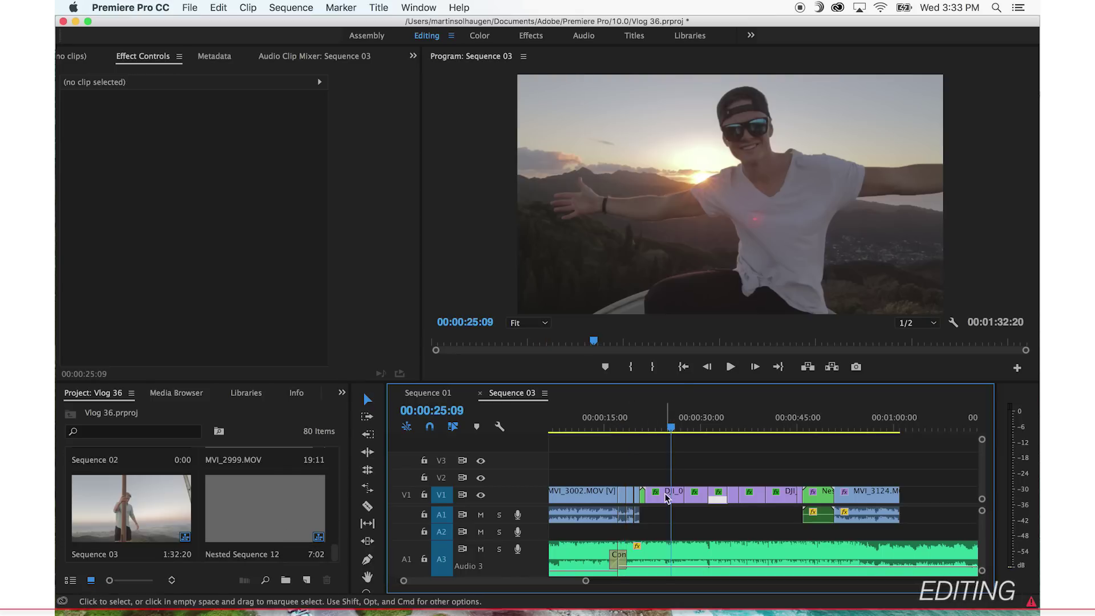
left_click(674, 494)
left_click(480, 37)
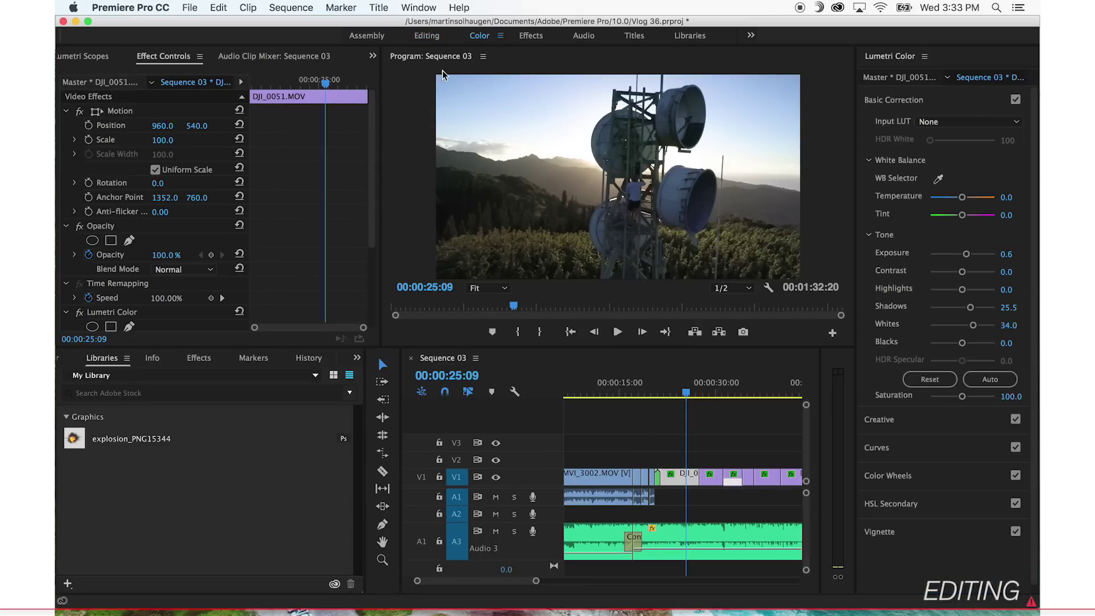
Create a new adjustment layer in the project and lay it on V2 over all of Sequence 03's footage.
key("alt+shift+2")
left_click(308, 581)
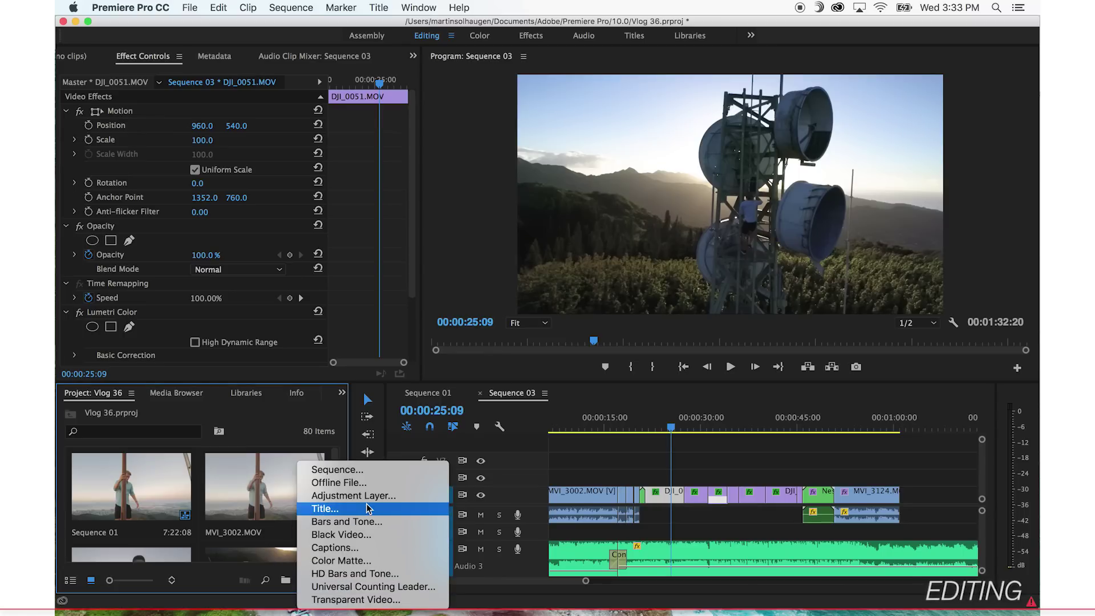
left_click(348, 496)
left_click(636, 364)
left_click_drag(131, 510, 940, 473)
Set the adjustment layer's input LUT to M31 - LOG and preview the look at 00:00:22:23.
left_click(738, 429)
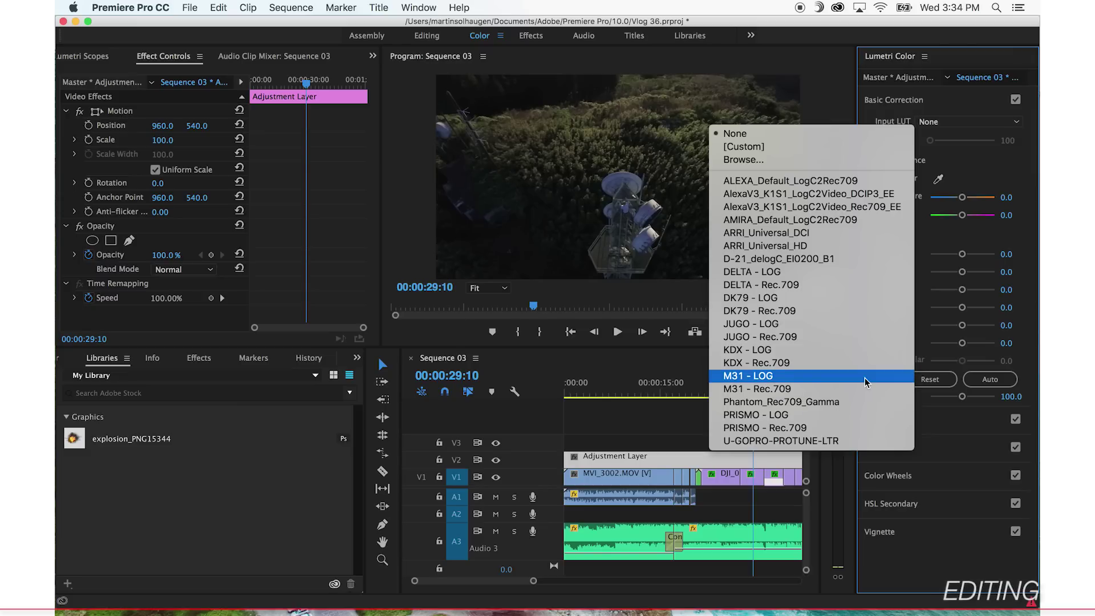
left_click(866, 382)
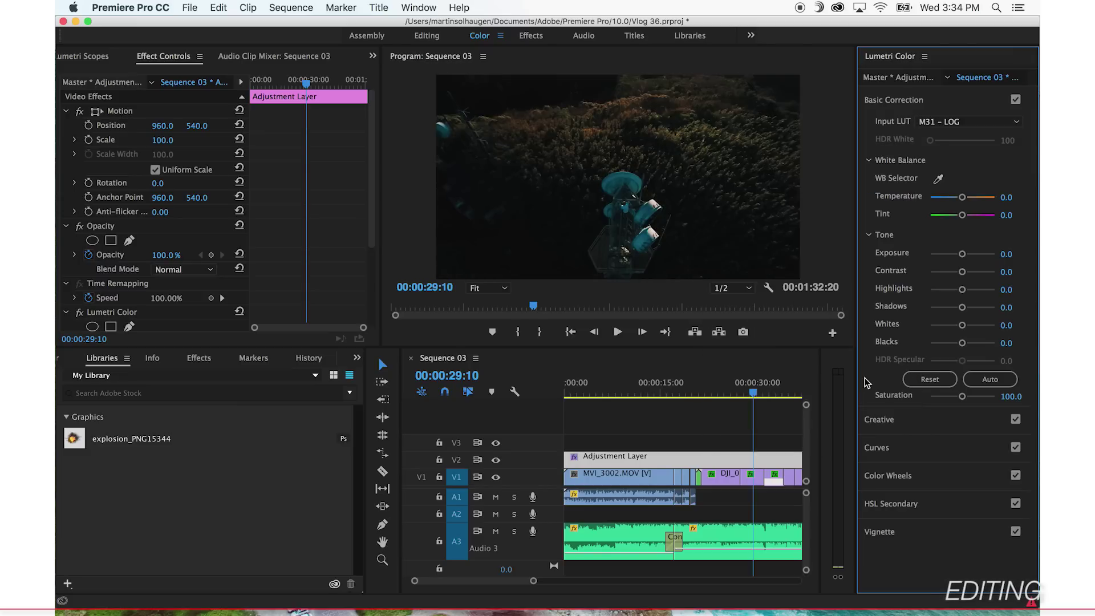
left_click(693, 394)
left_click_drag(695, 395, 712, 395)
Set the adjustment layer's opacity to 38%, keeping the Normal blend mode.
left_click(166, 265)
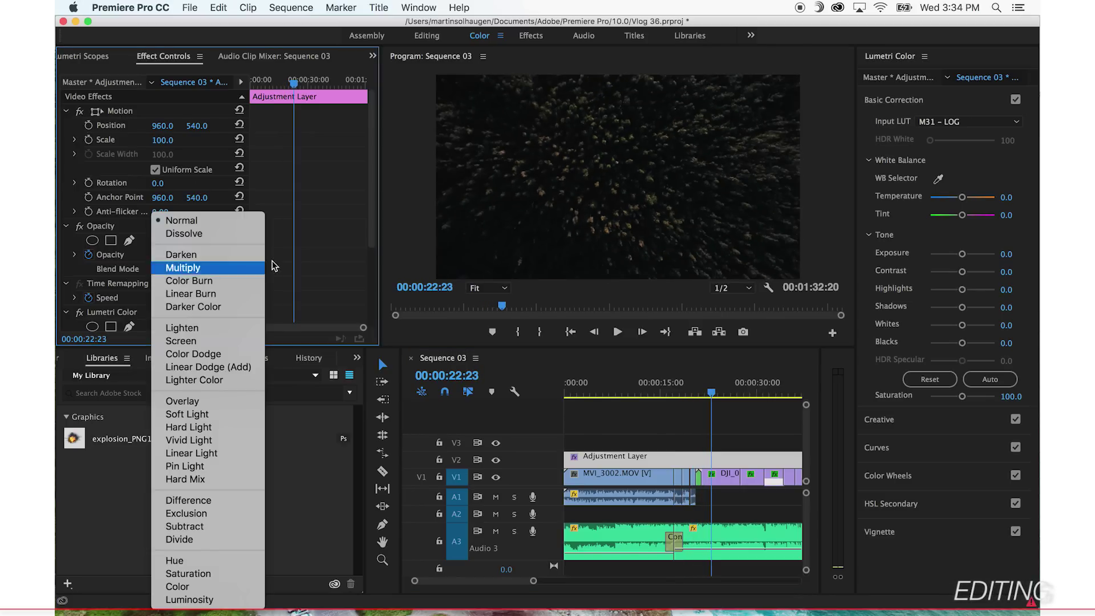
left_click(166, 262)
left_click(166, 256)
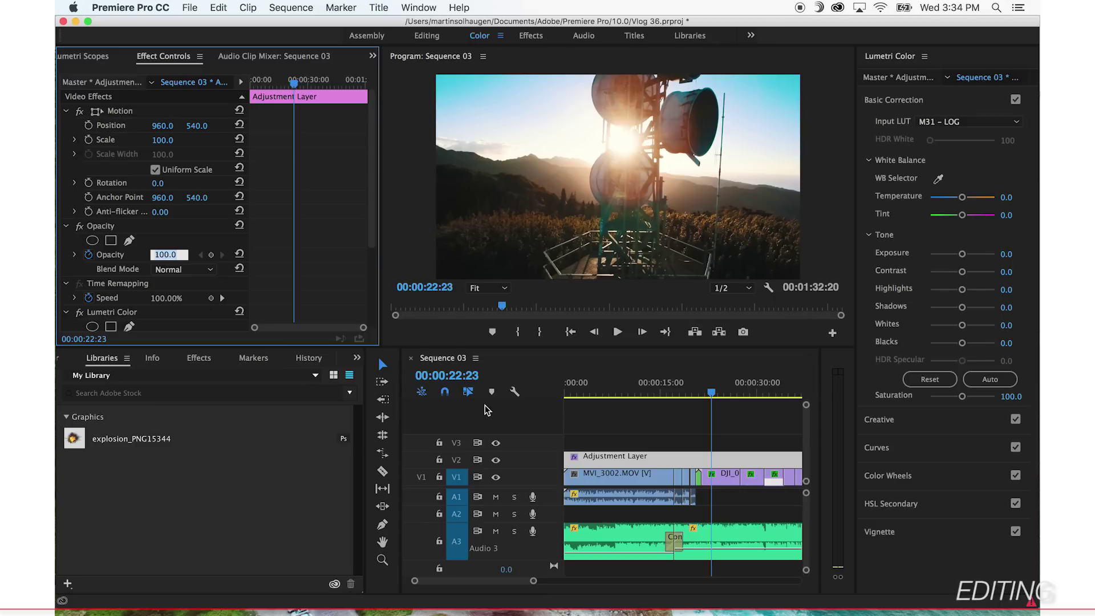
type("38")
key("Return")
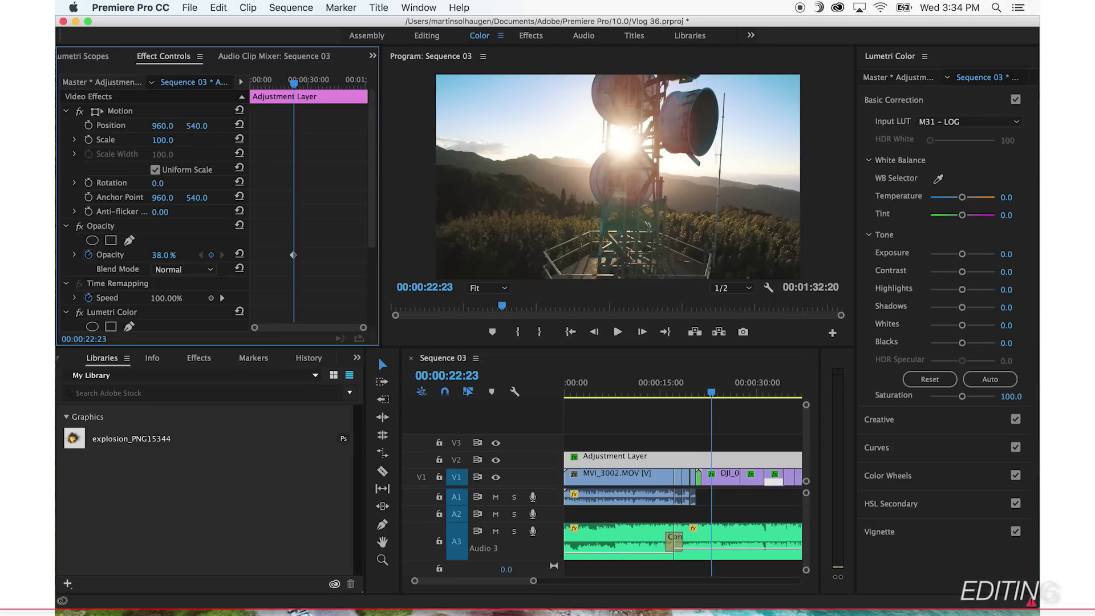
Judging by the frame at 00:00:10:11, set the adjustment layer's Blacks to 40.4 and Shadows to -29.8.
left_click(680, 393)
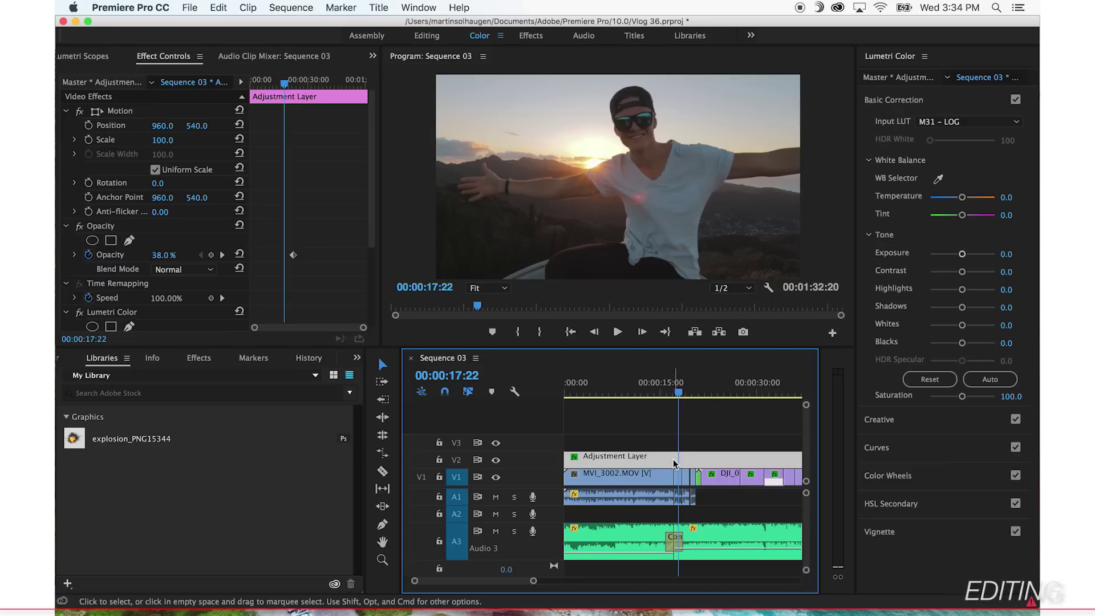
left_click(679, 479)
left_click(649, 394)
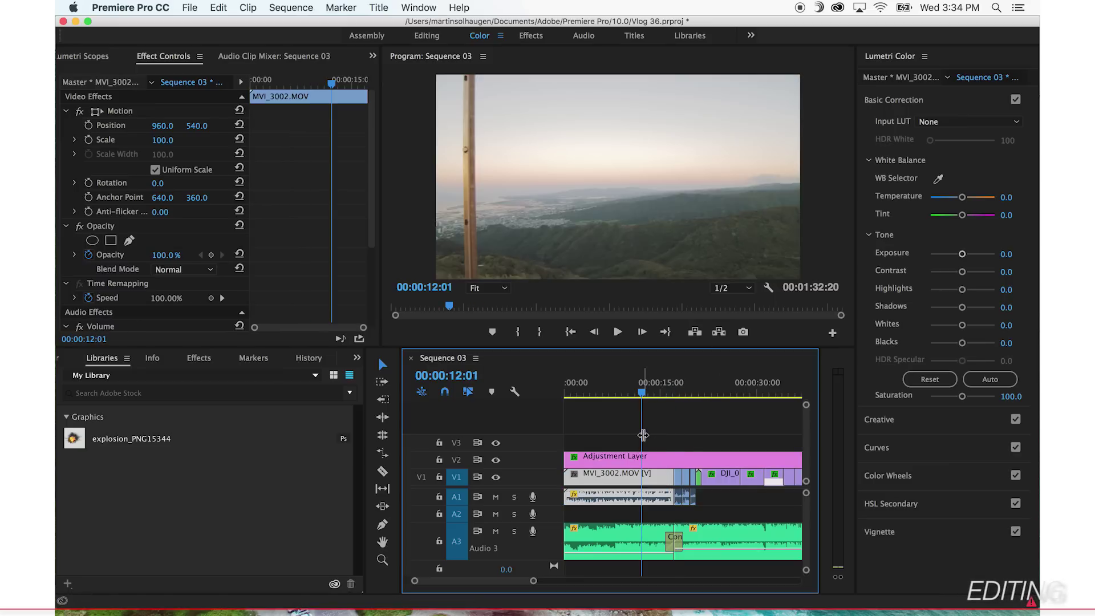
left_click(631, 400)
left_click(633, 401)
left_click(633, 457)
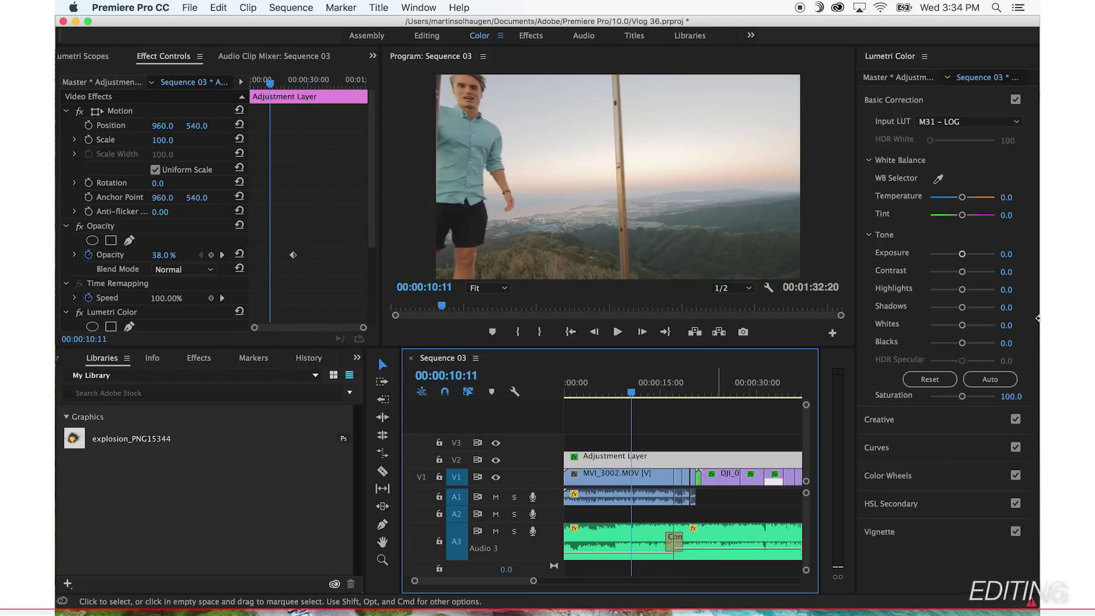
left_click_drag(963, 343, 965, 345)
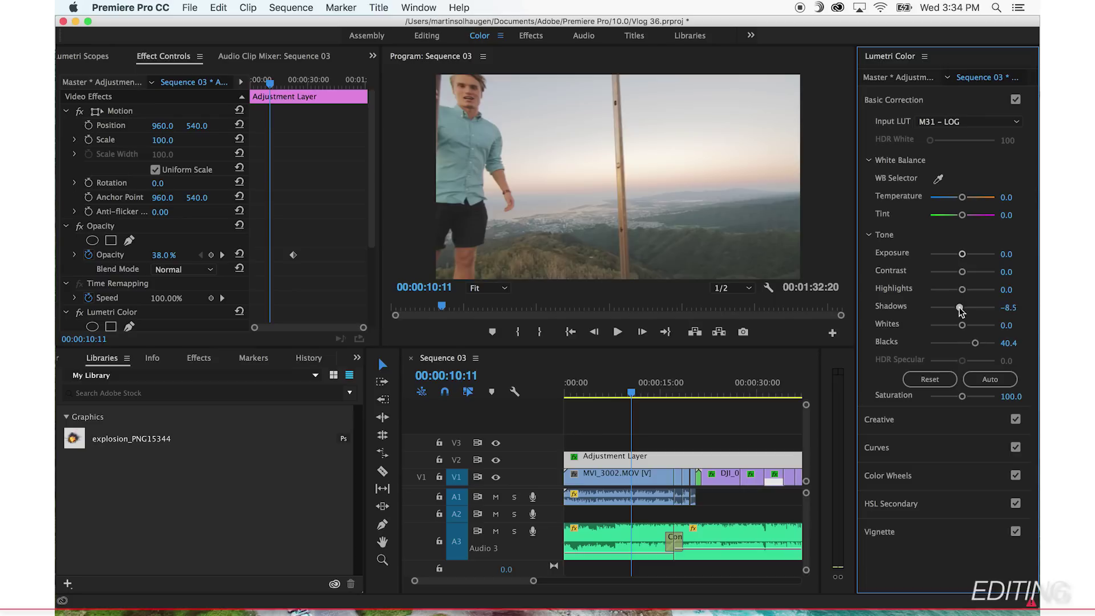
Preview the grade around 00:00:07:06 and trim the adjustment layer's start to 00:00:03:24.
left_click_drag(577, 394, 597, 398)
key("space")
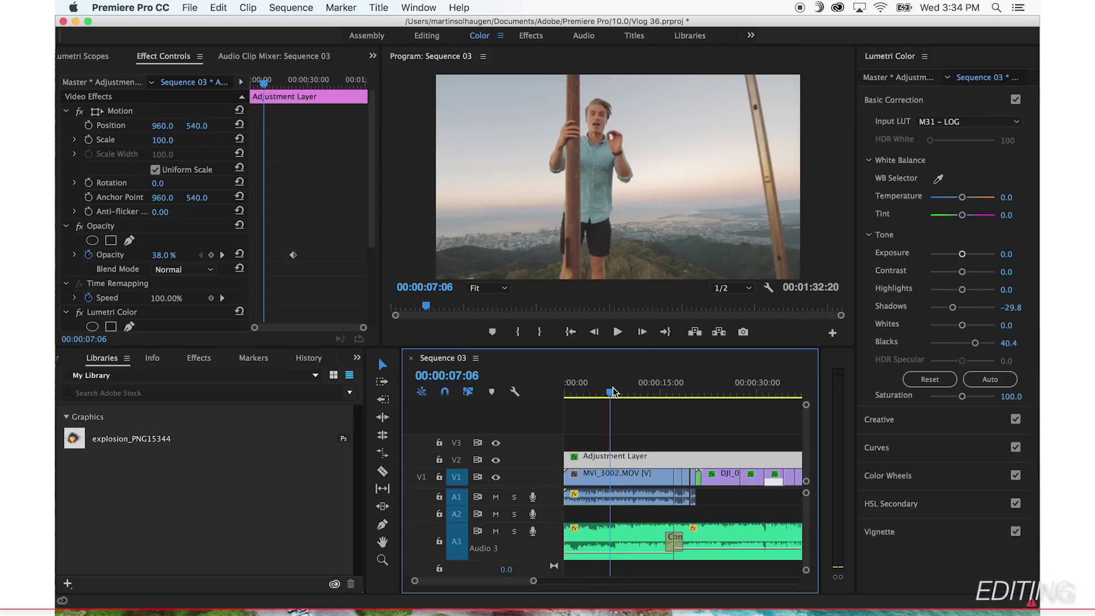
left_click_drag(568, 456, 595, 458)
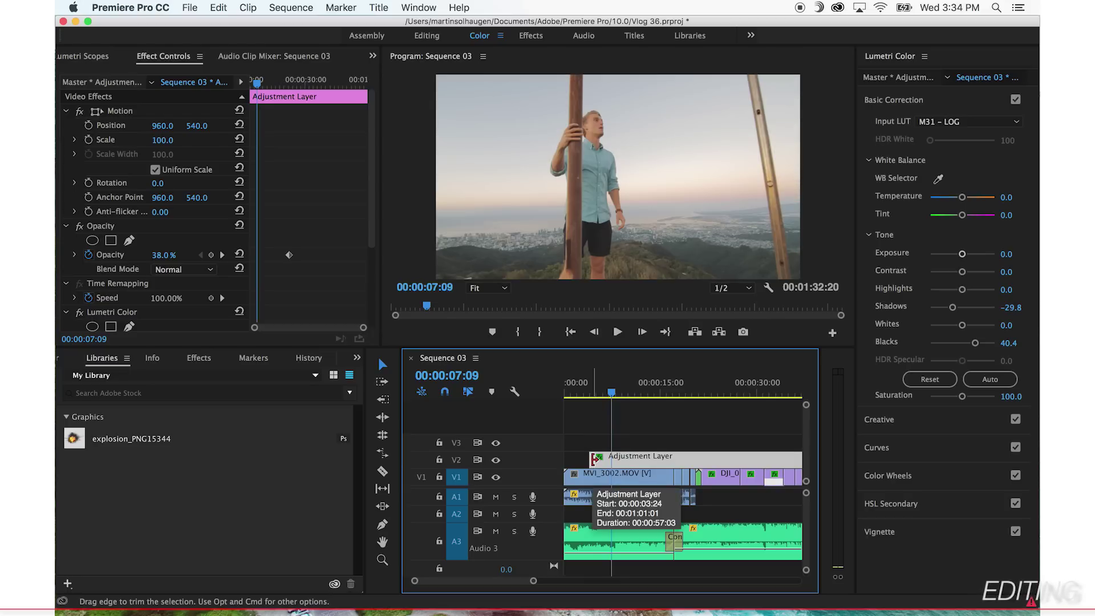
left_click(642, 437)
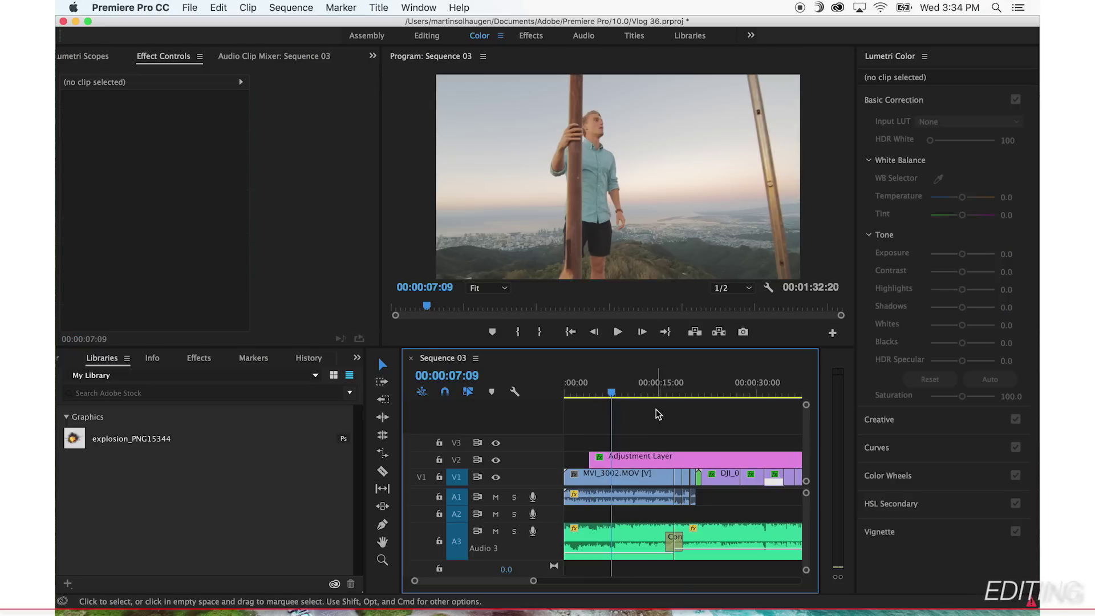
Split the adjustment layer at 00:00:21:11, where the DJI_0051 drone shots start, and again at the start of the nested sequence after DJI_0049.
left_click(702, 404)
left_click_drag(703, 404, 656, 455)
left_click(712, 481)
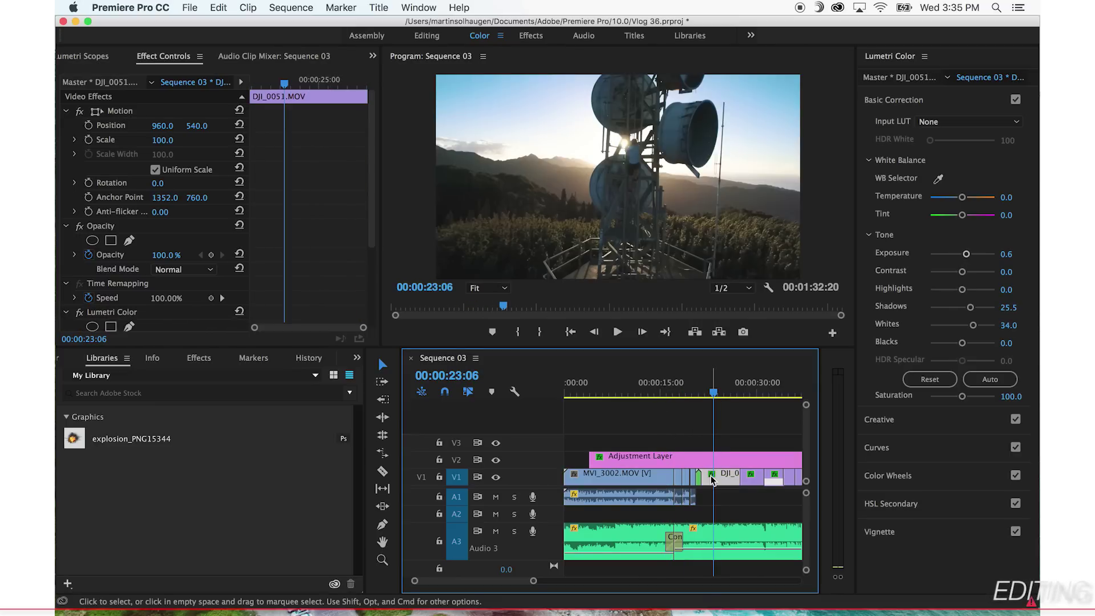
left_click_drag(534, 580, 506, 581)
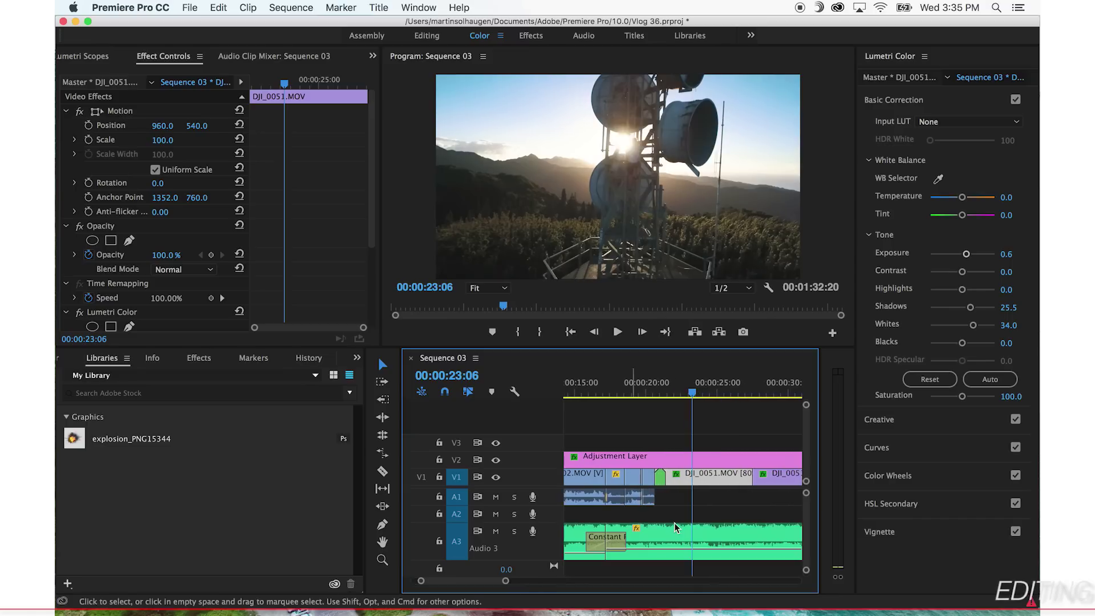
left_click(382, 471)
left_click(668, 459)
scroll(717, 458, "down", 5)
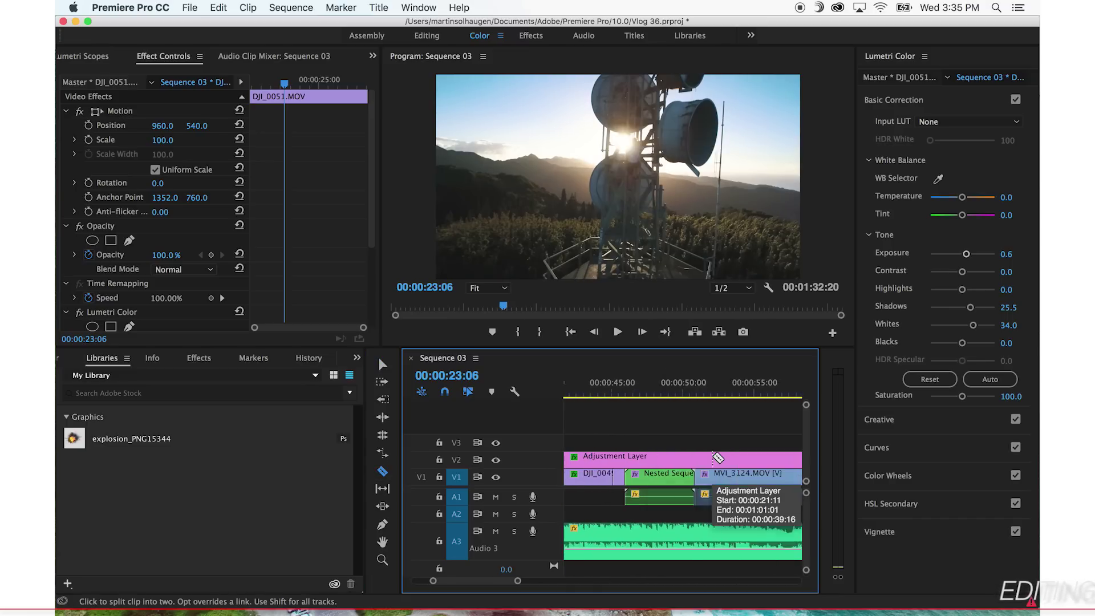
left_click(625, 457)
scroll(594, 418, "up", 3)
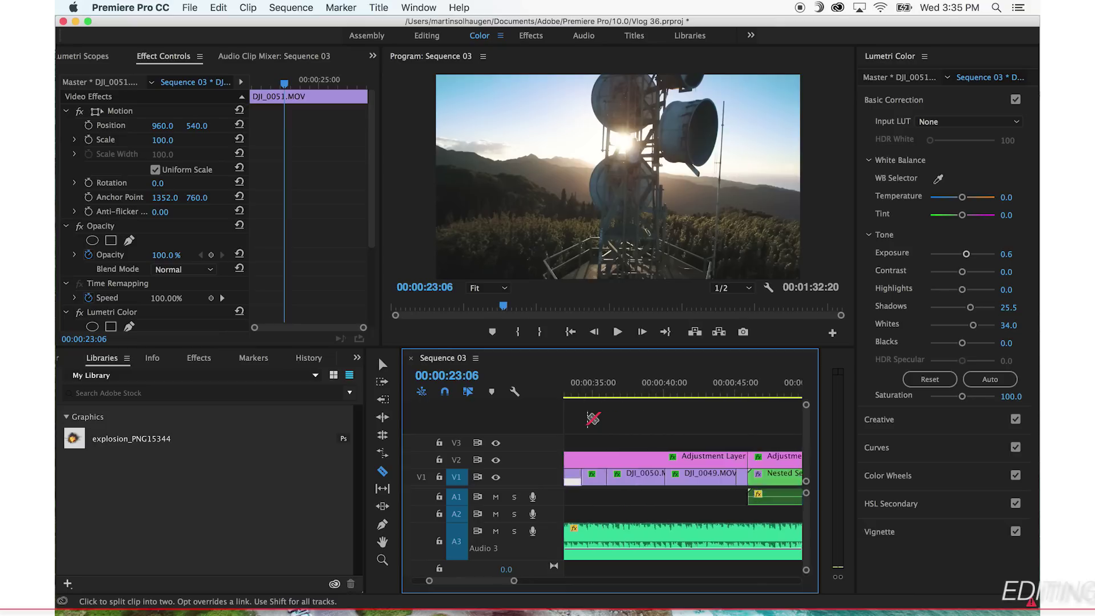
scroll(594, 419, "up", 3)
left_click(382, 365)
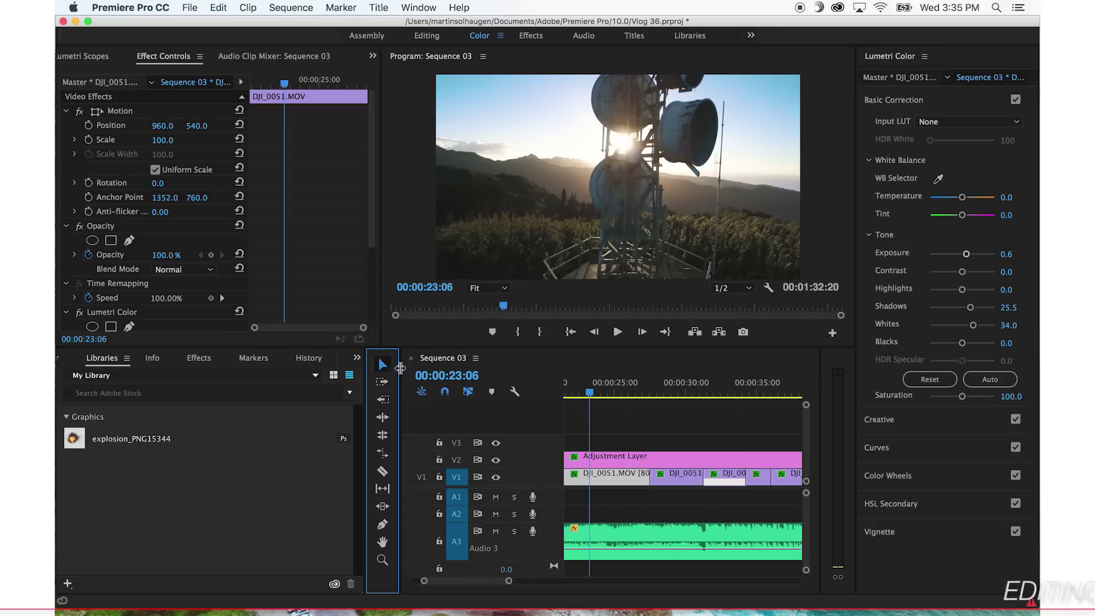
On the drone section's adjustment layer, set Exposure to 1.1 and Shadows to 31.9, raise Contrast, and scrub through the drone shots.
left_click(659, 392)
left_click(657, 457)
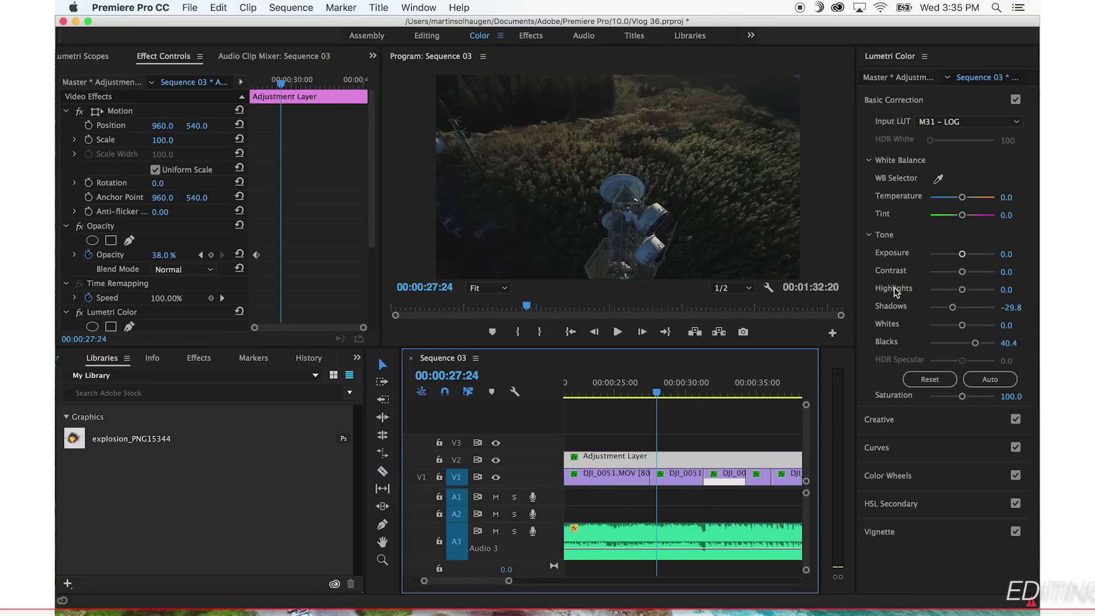
left_click_drag(963, 255, 971, 255)
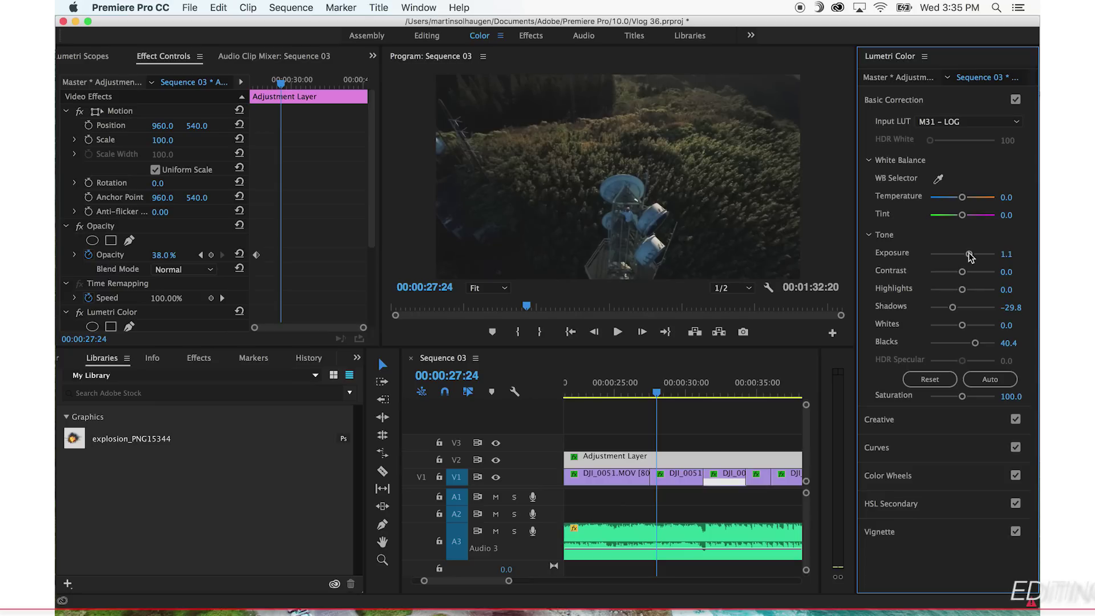
left_click_drag(970, 308, 975, 315)
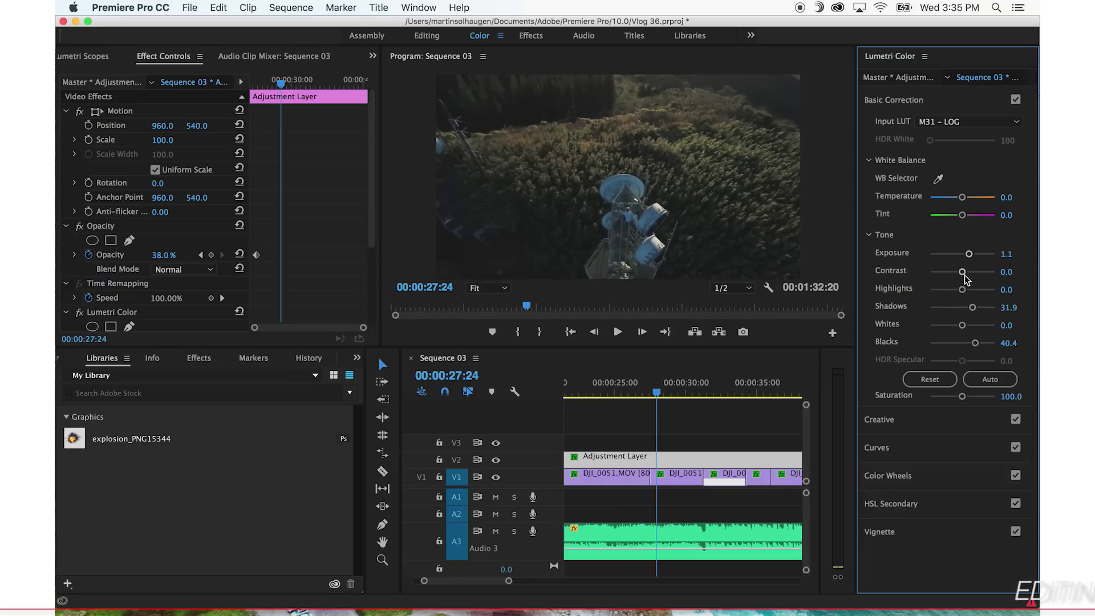
left_click_drag(963, 272, 971, 276)
left_click_drag(641, 391, 712, 397)
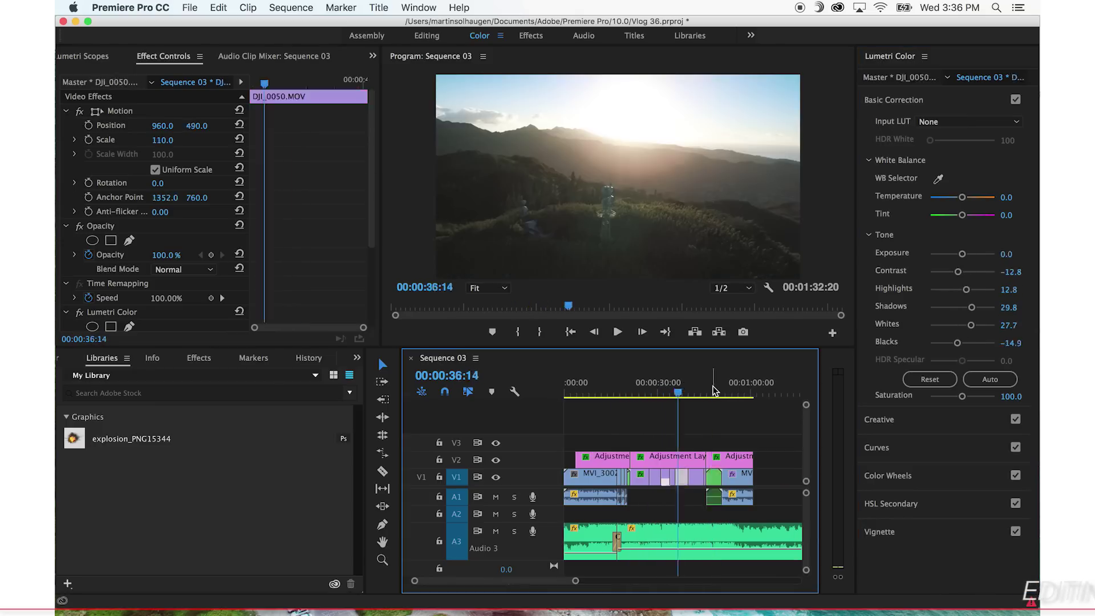
Compare the adjustment layers' grades across the opening, drone and nested-sequence sections of the timeline.
left_click_drag(713, 393, 614, 393)
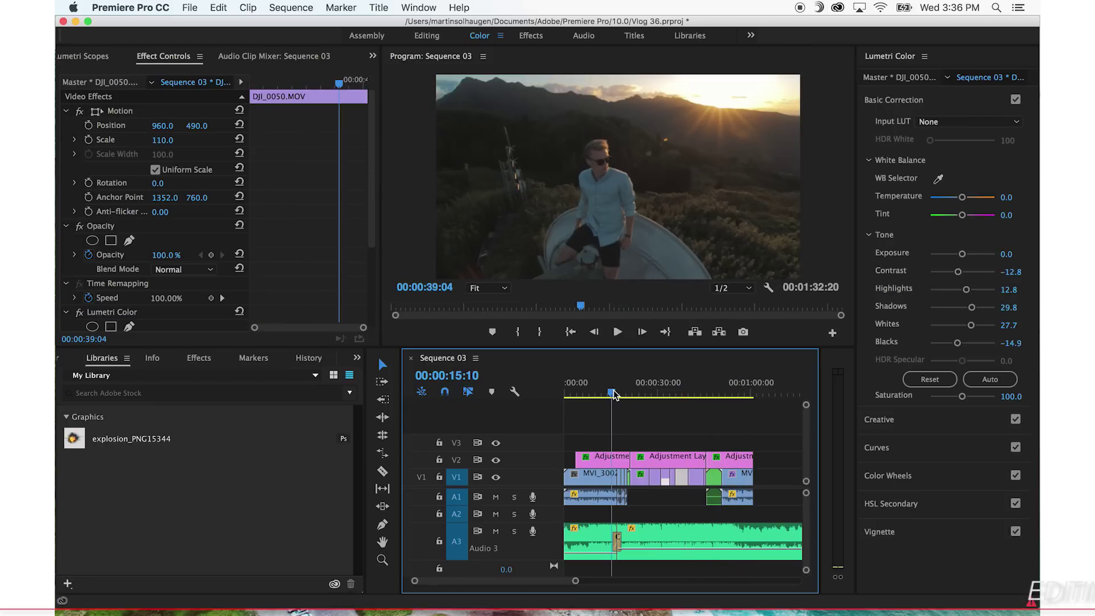
left_click(610, 459)
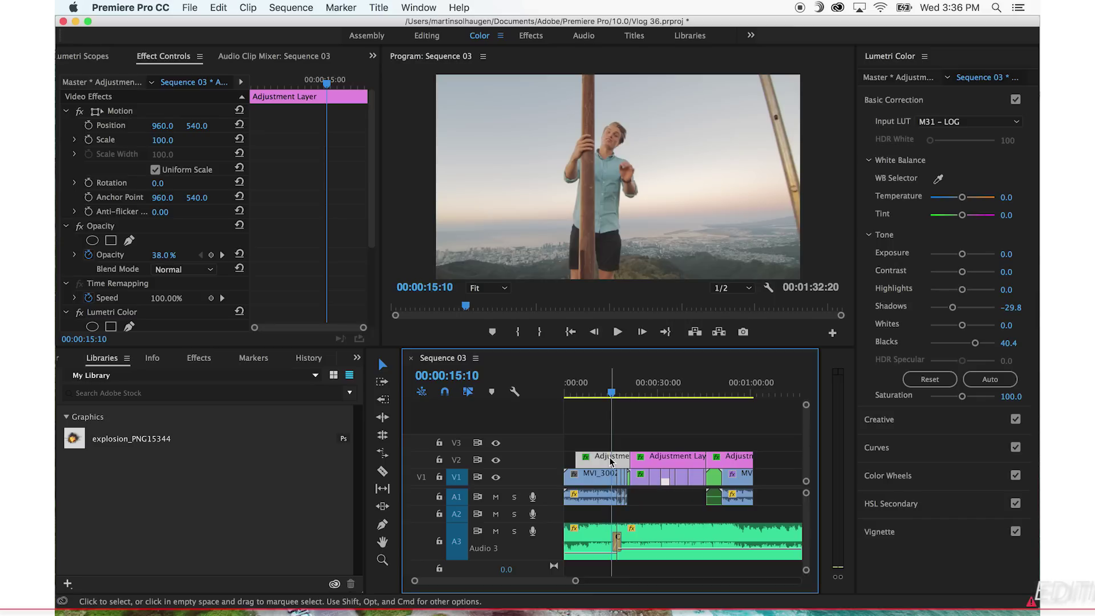
left_click(626, 392)
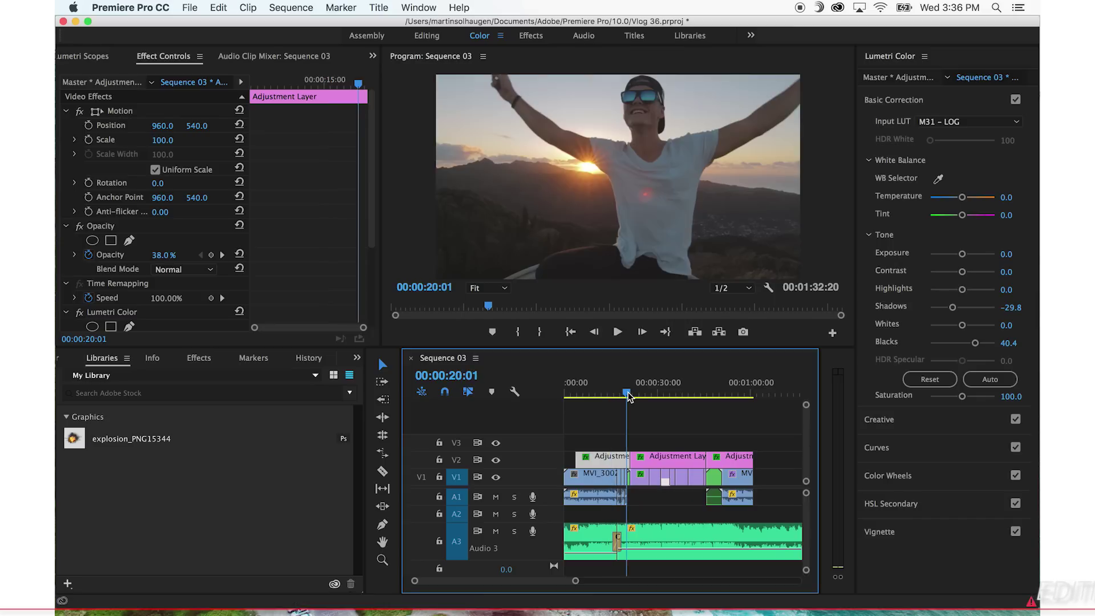
left_click(633, 393)
left_click(643, 393)
left_click(650, 460)
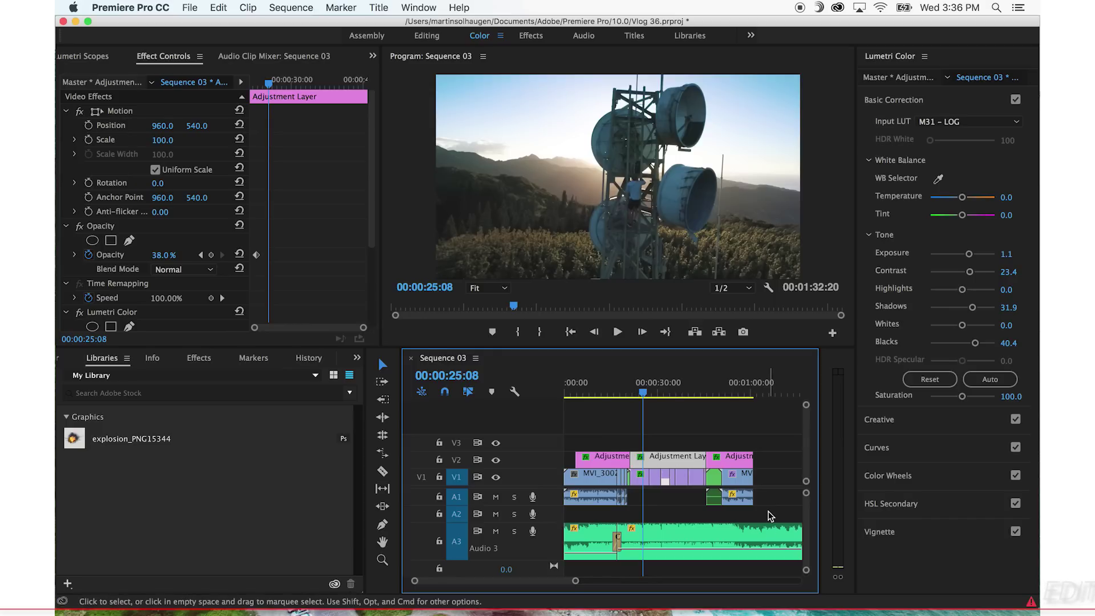
left_click(709, 392)
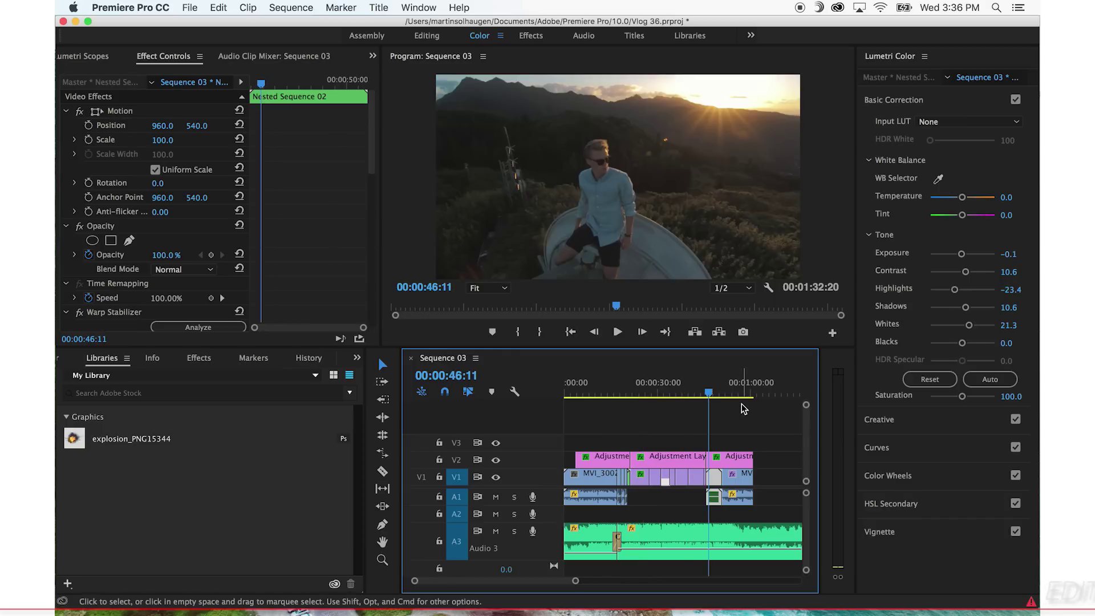
left_click(610, 393)
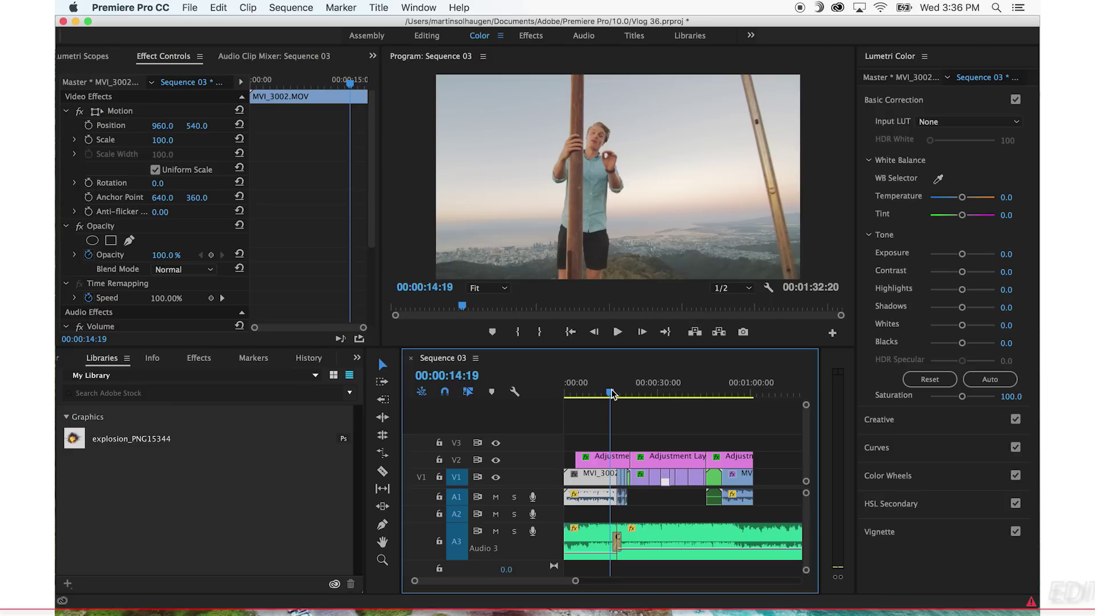
Extend the first adjustment layer's start back to 00:00:00:00 and check the frame at 00:00:15:05.
left_click(692, 463)
left_click_drag(687, 393, 602, 395)
key("super+z")
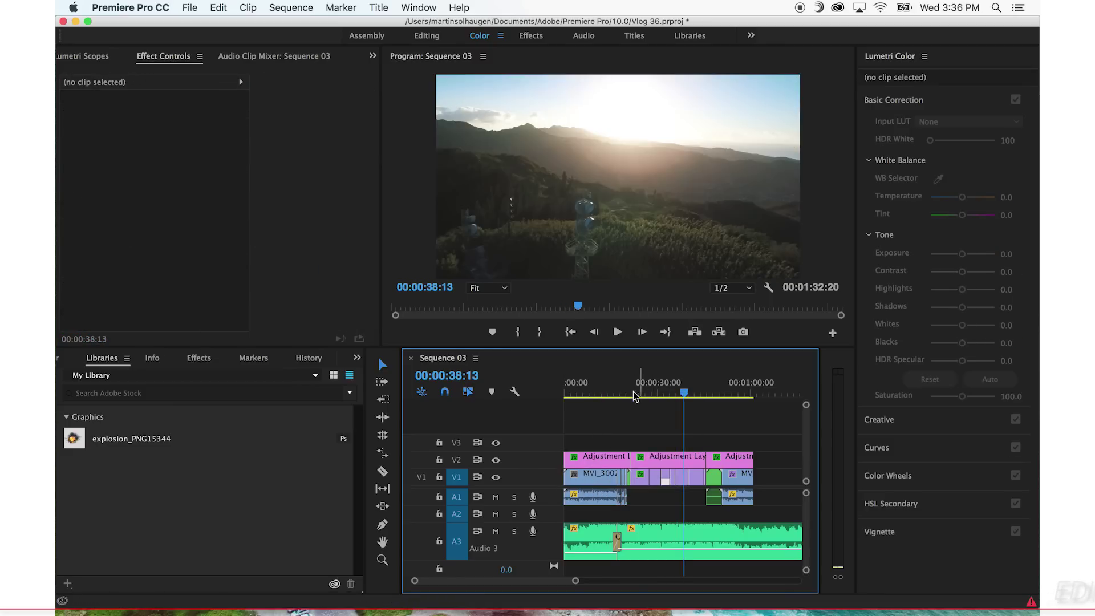
left_click(613, 395)
left_click(595, 465)
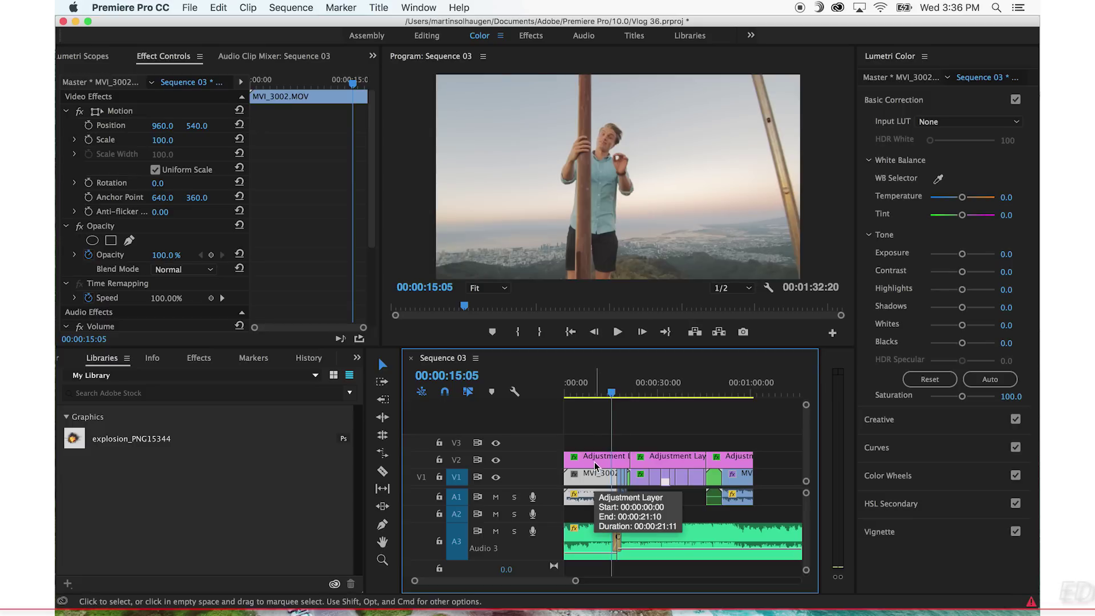
left_click(593, 420)
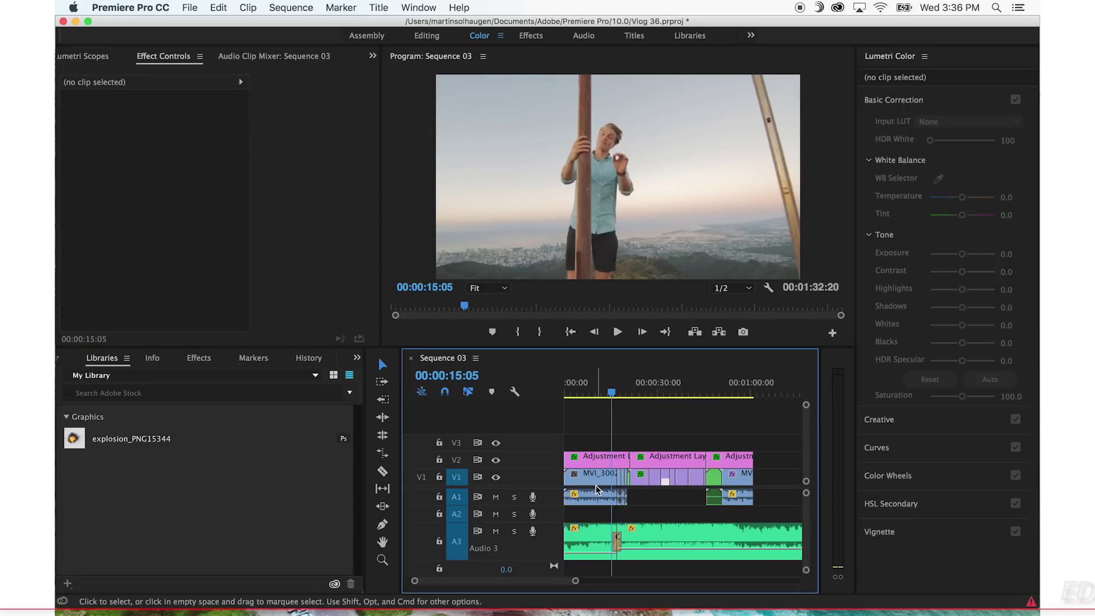
Set the MVI_3002 clip's Creative Vibrance to 53.2 and Saturation to 114.9, and look through the available input LUTs.
left_click(608, 491)
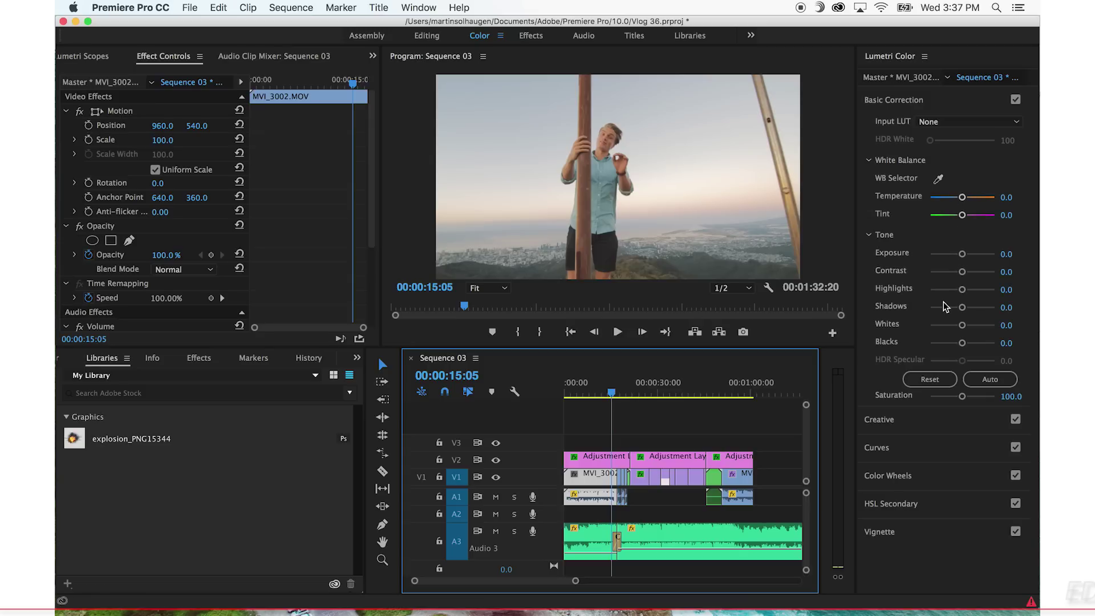
left_click(913, 418)
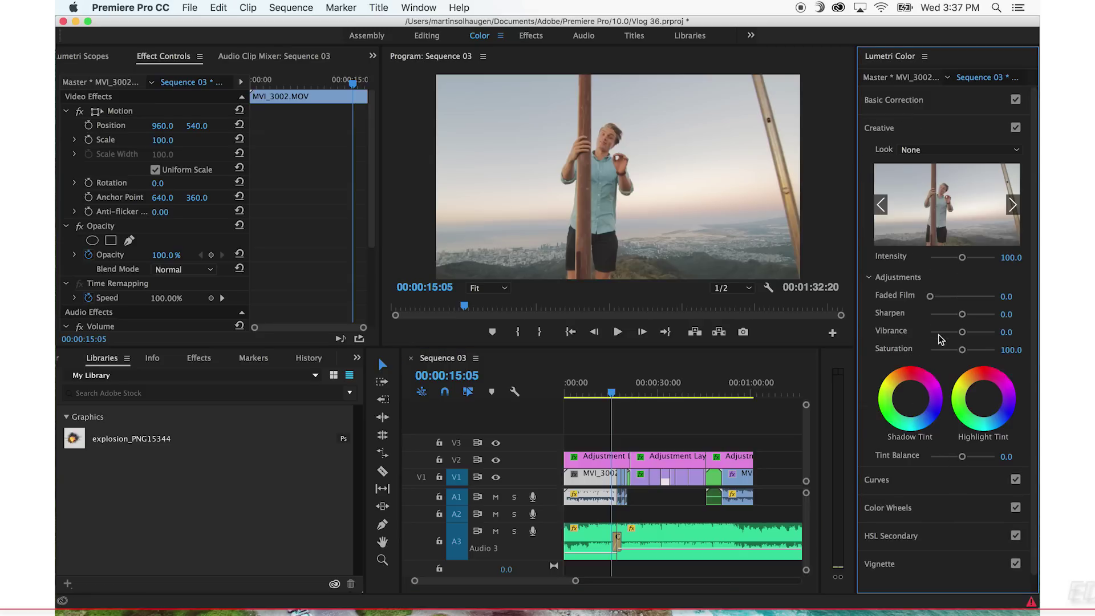
left_click_drag(963, 333, 969, 355)
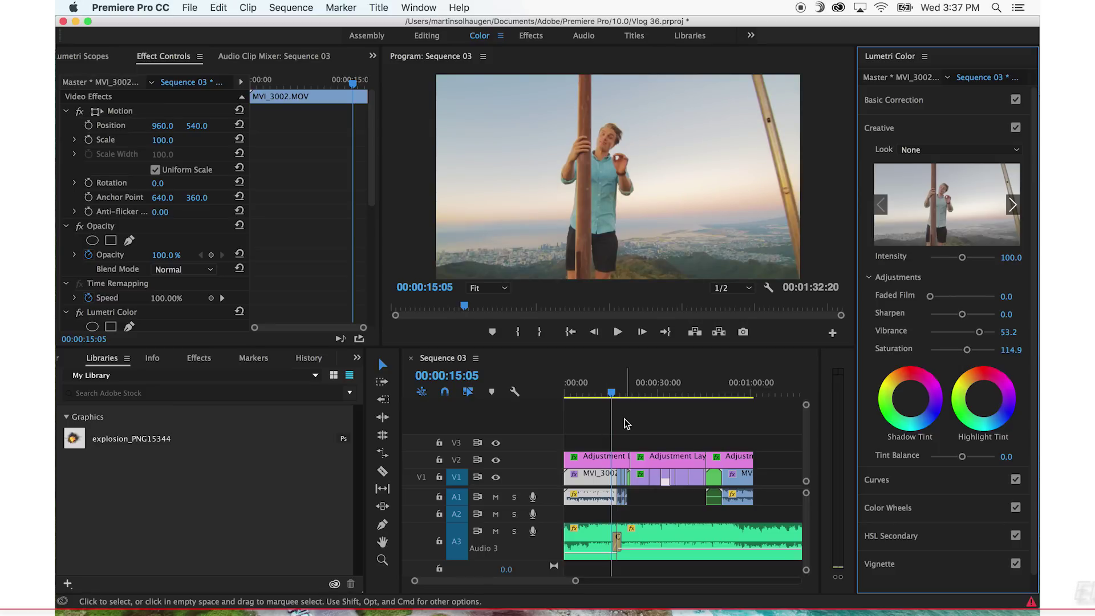
left_click(899, 107)
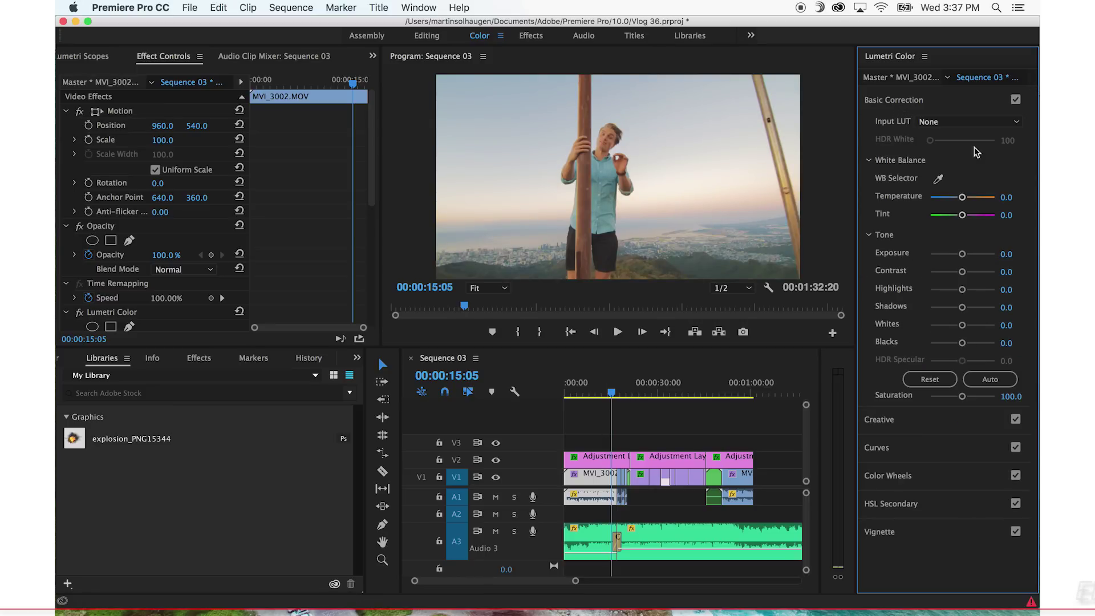
left_click(995, 126)
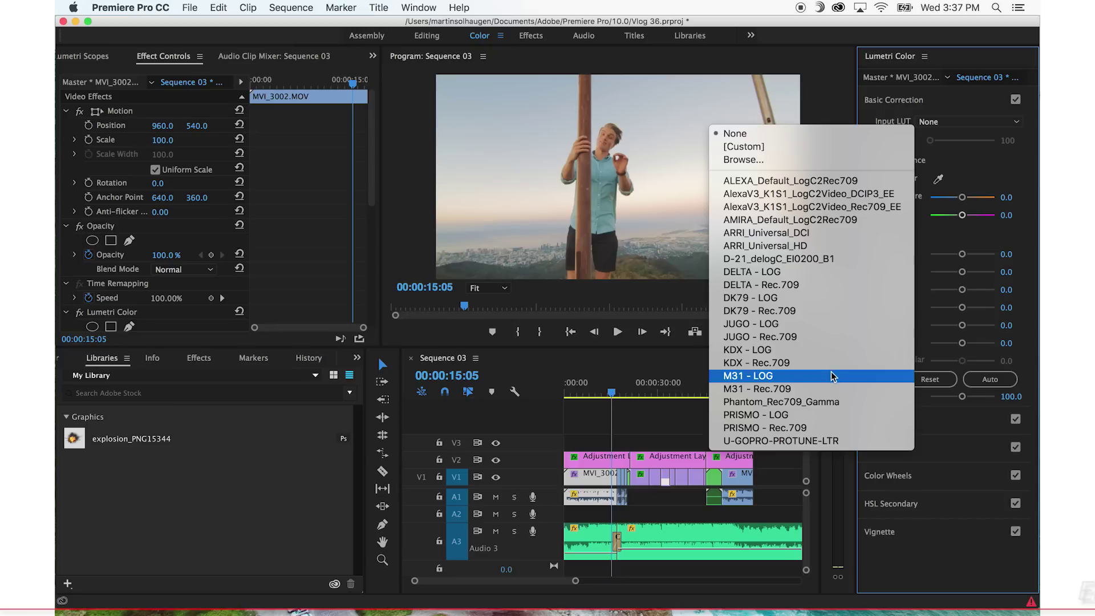
Review the graded drone shots from 00:00:22:11 onward and the closing MVI_3124 clip.
left_click_drag(630, 395, 632, 397)
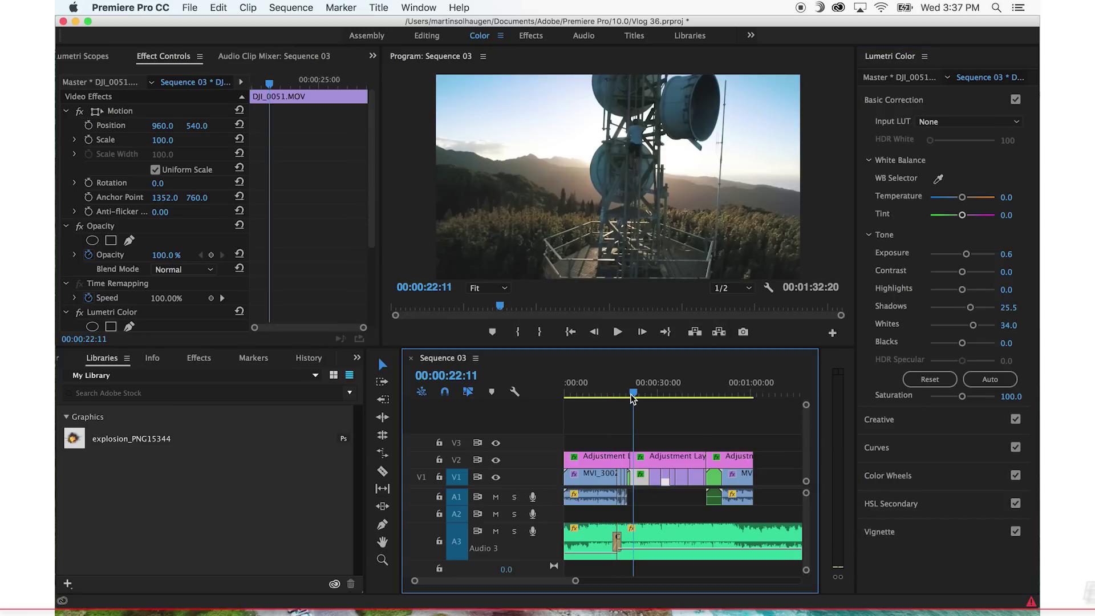
left_click_drag(632, 398, 705, 394)
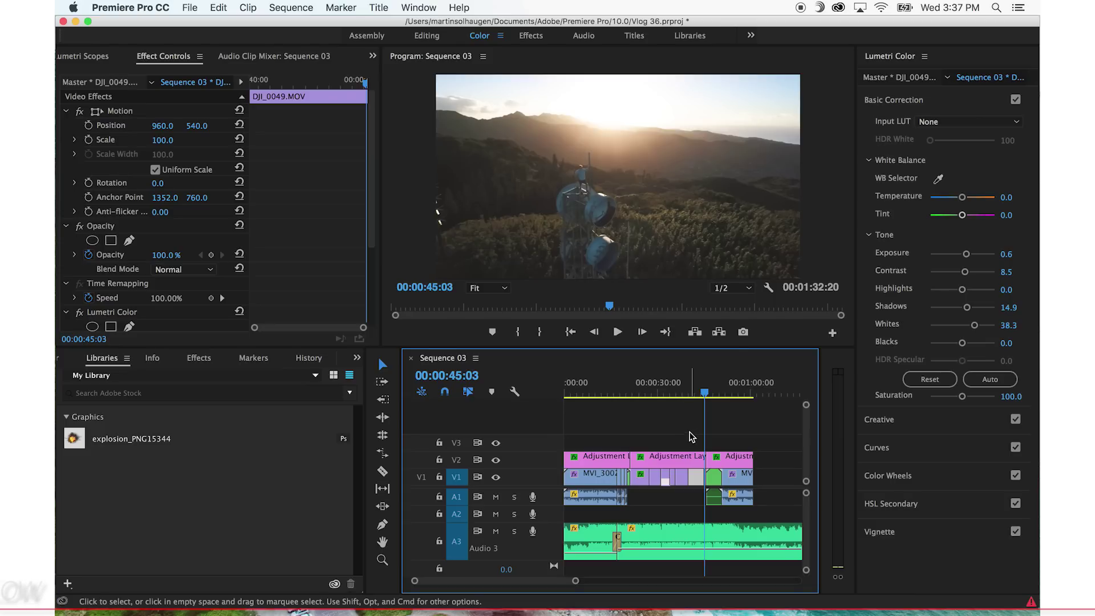
key("Down")
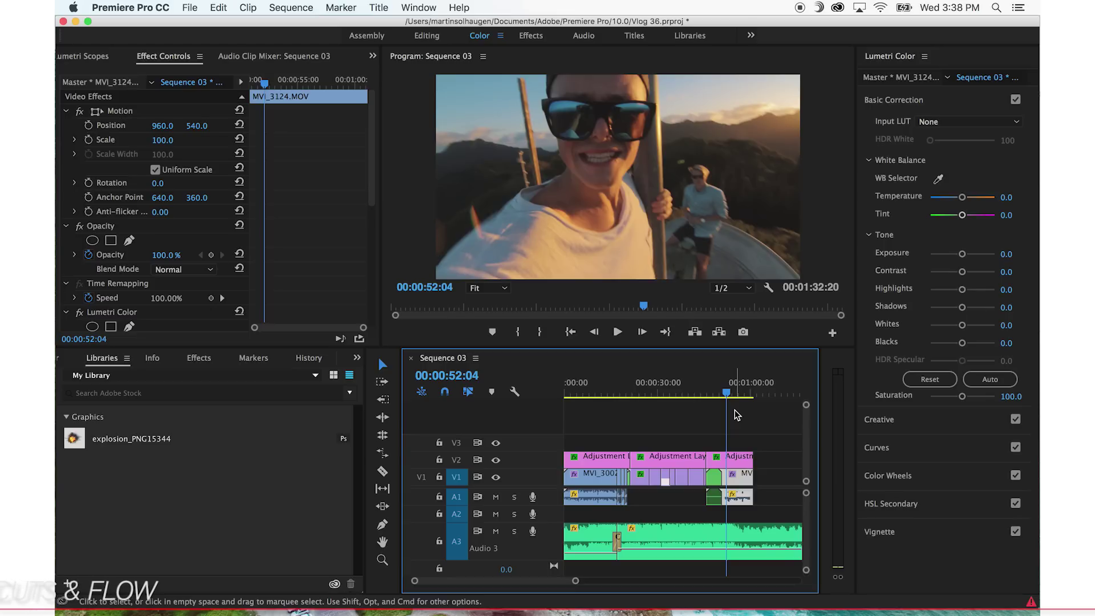
Switch to Finder, add MVI_3061, MVI_3105 and the clips after them from the CANON 7D folder consecutively to track V1, and scrub through them.
left_click(679, 505)
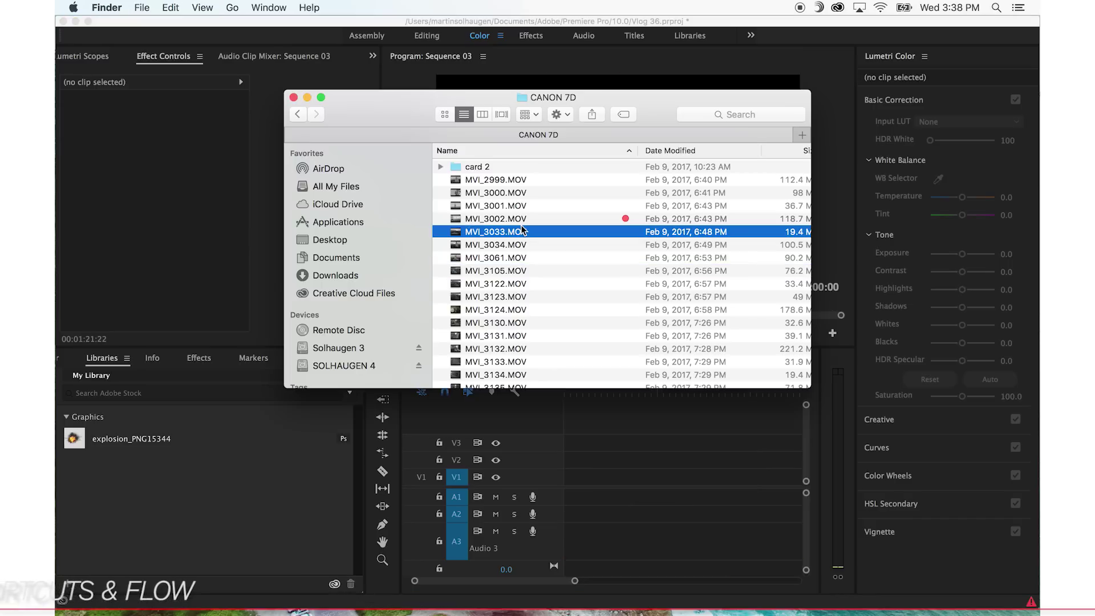
left_click(469, 257)
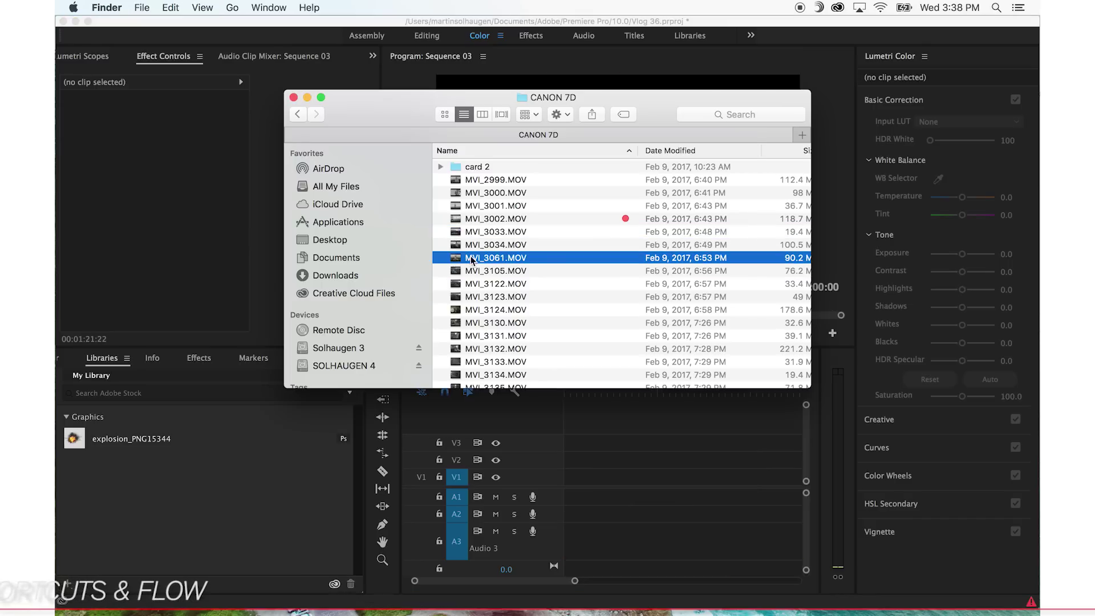
left_click_drag(462, 259, 571, 477)
left_click(616, 349)
left_click_drag(496, 270, 611, 478)
left_click(496, 283)
left_click_drag(496, 284, 719, 478)
left_click(751, 478)
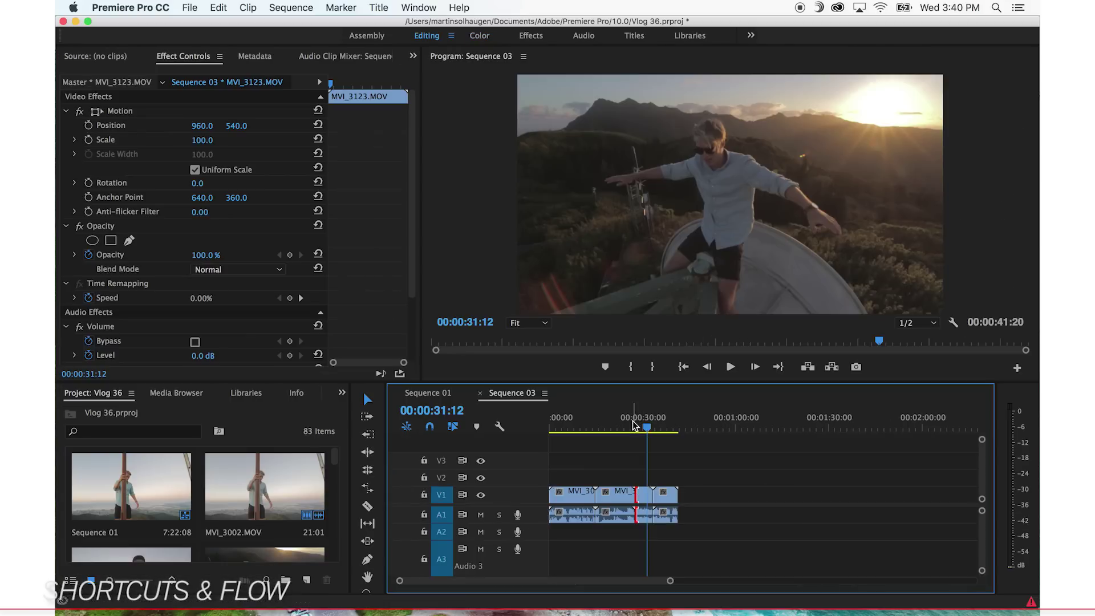
left_click(575, 483)
left_click_drag(580, 428, 665, 431)
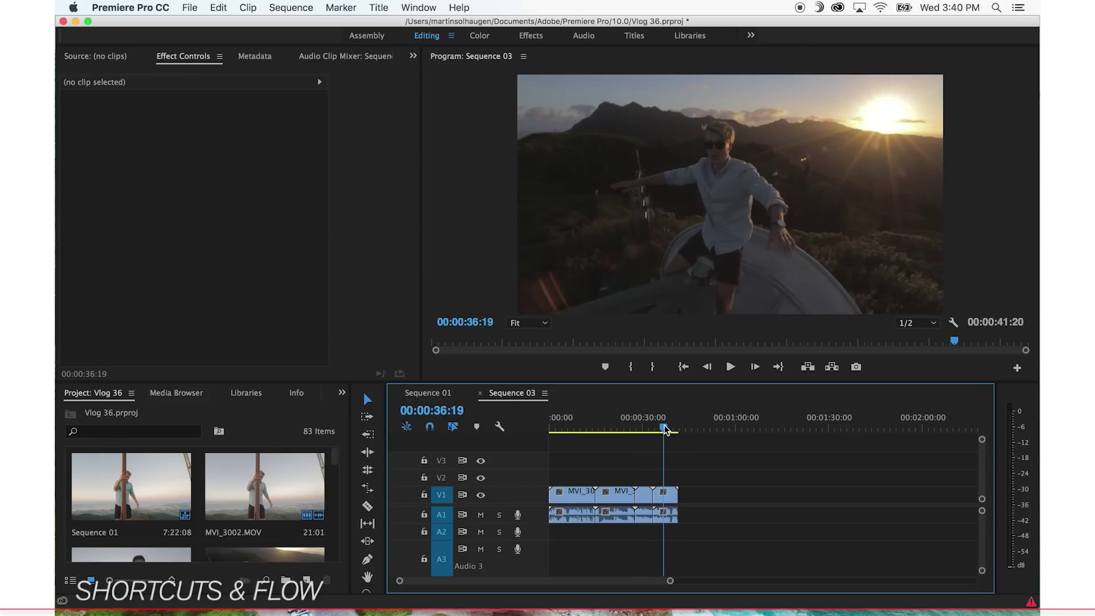
Search the keyboard shortcuts for "scale" and select the Scale to Frame Size command.
left_click(112, 6)
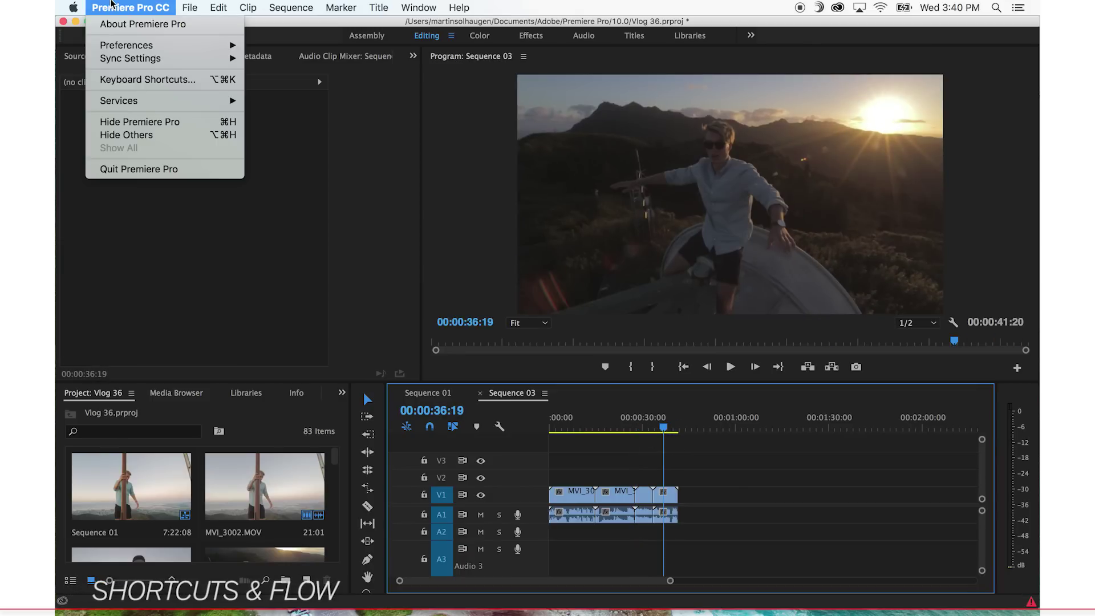
left_click(161, 83)
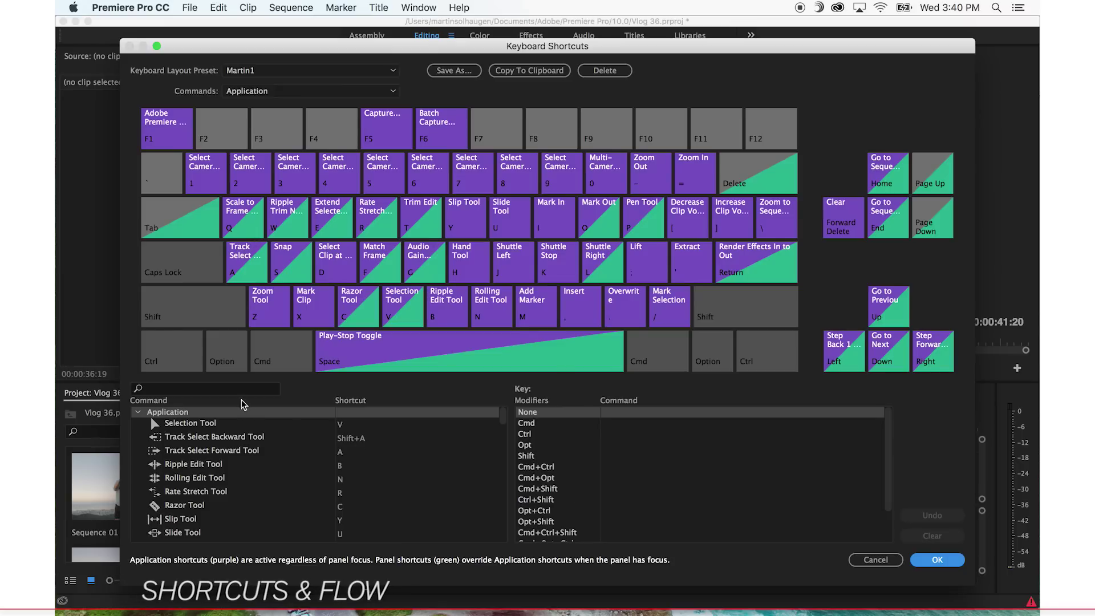
left_click(229, 387)
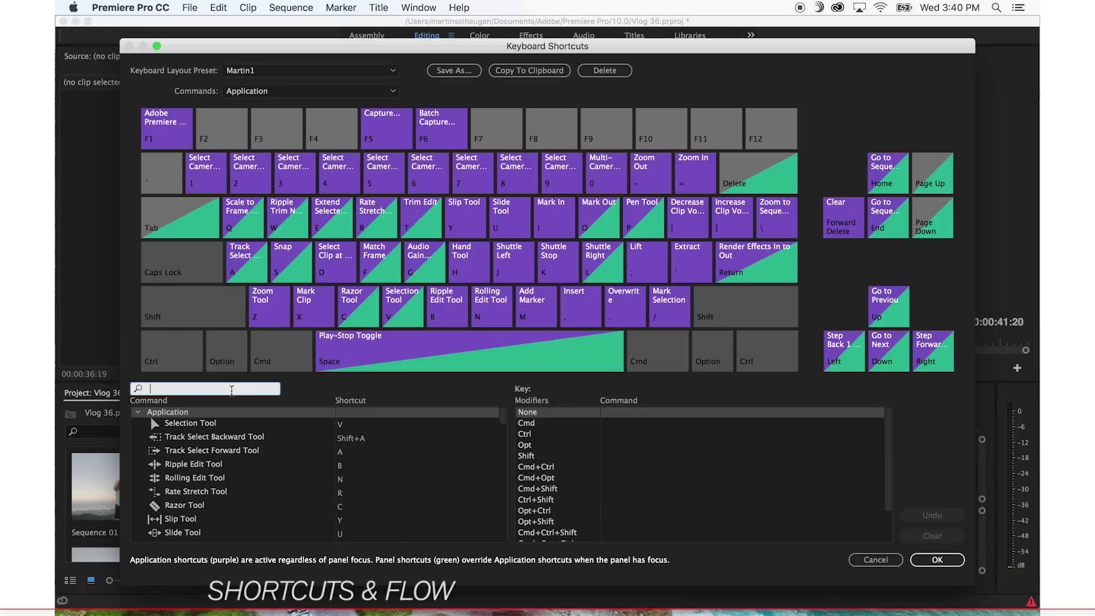
type("scale")
left_click(223, 455)
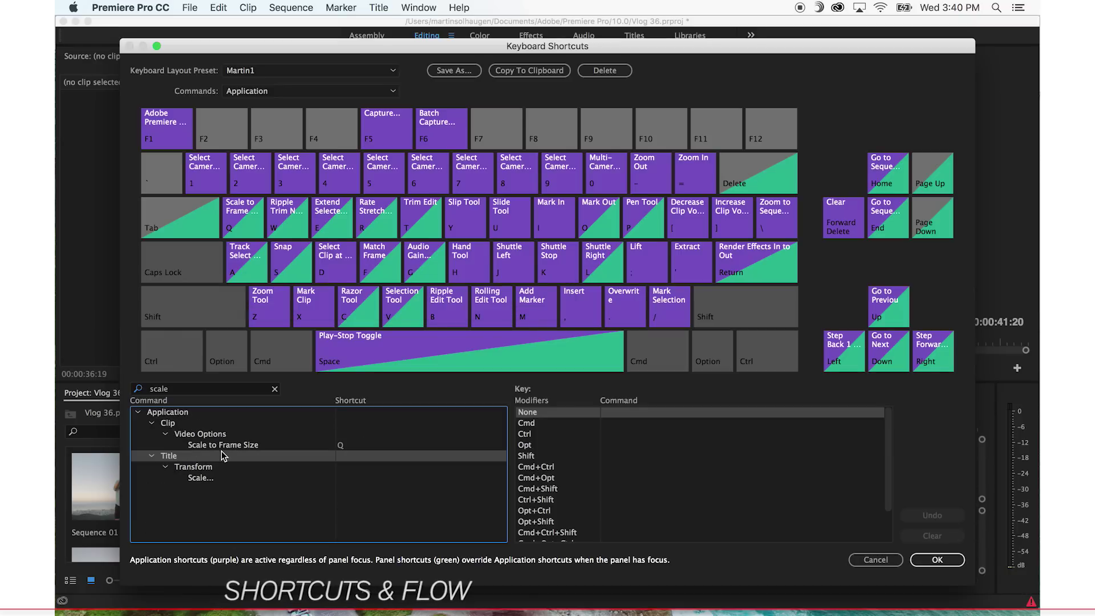
left_click(245, 446)
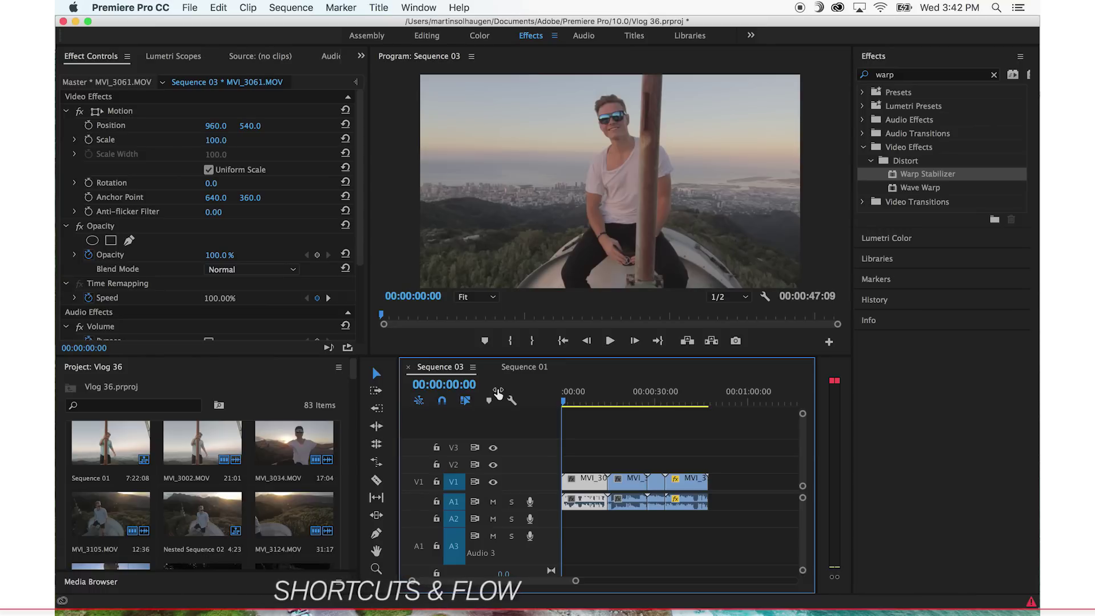
Split the first clip, MVI_3061, with the Razor tool at 00:00:01:22 and 00:00:08:04, and delete the pieces outside those cuts.
left_click(377, 479)
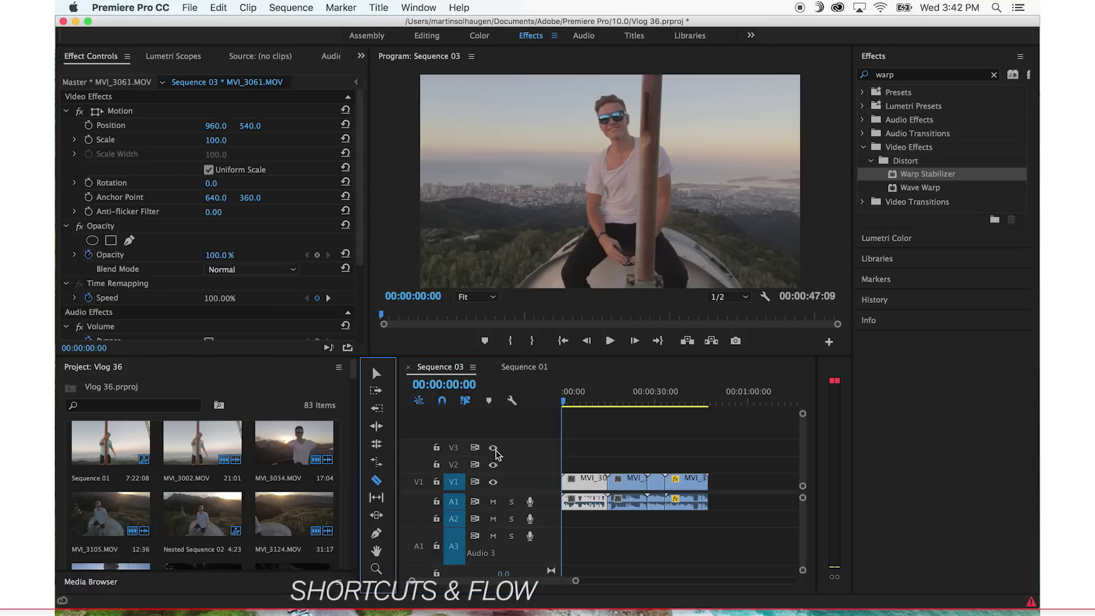
key("space")
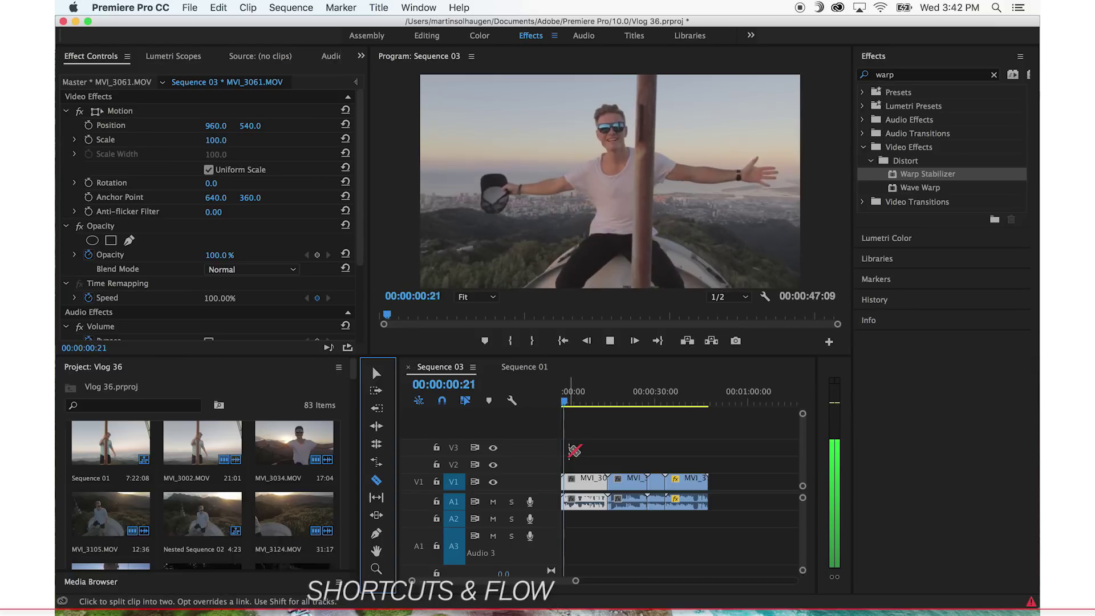
key("space")
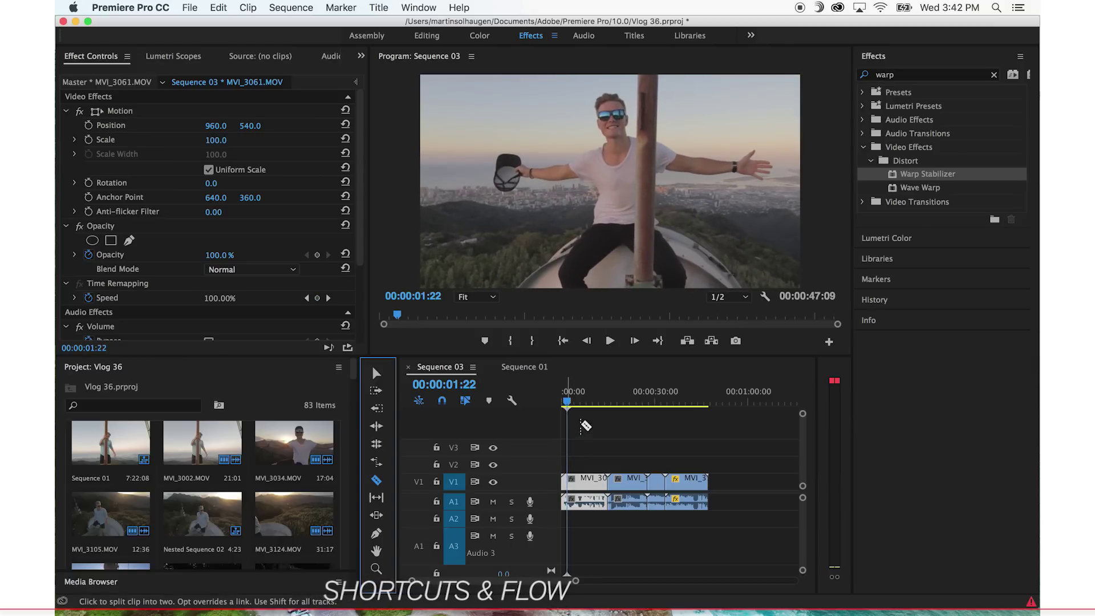
left_click(574, 473)
left_click_drag(570, 401, 588, 401)
left_click(591, 482)
key("v")
left_click(601, 486)
key("Delete")
left_click_drag(567, 489, 567, 490)
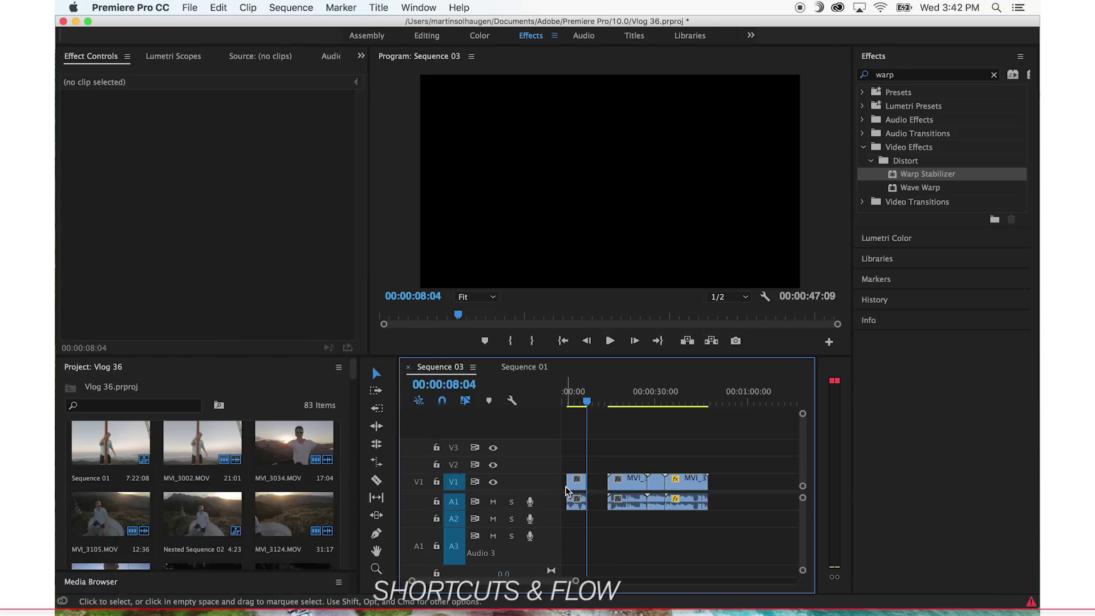
Undo the deletions and razor cuts on the first clip.
key("super+z")
key("super+z")
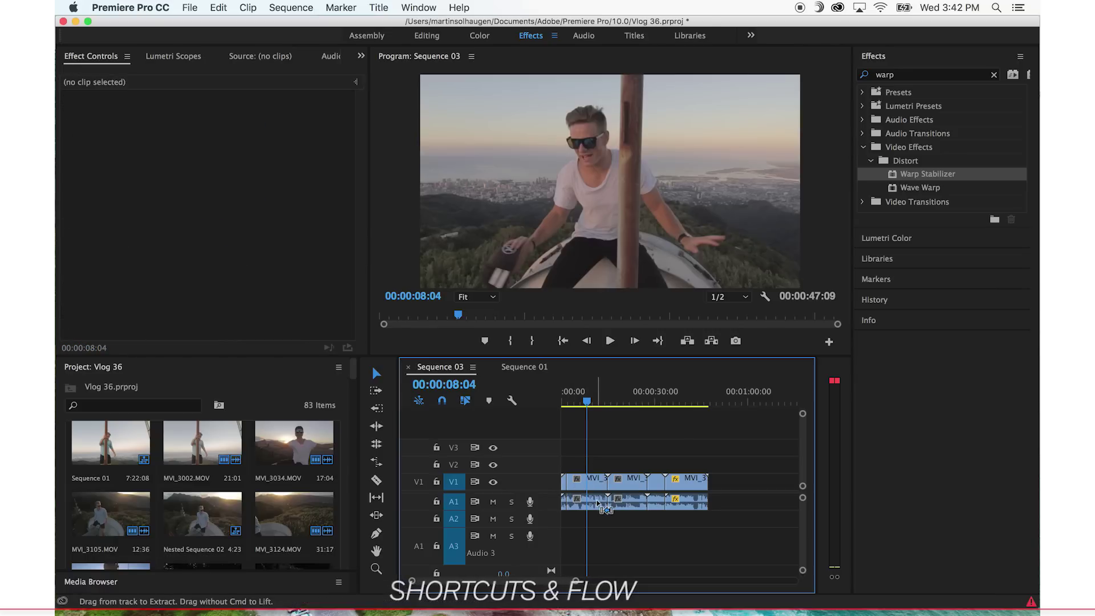
Play the first clip from the start of the sequence and step through its opening frames to find a cut point.
key("Home")
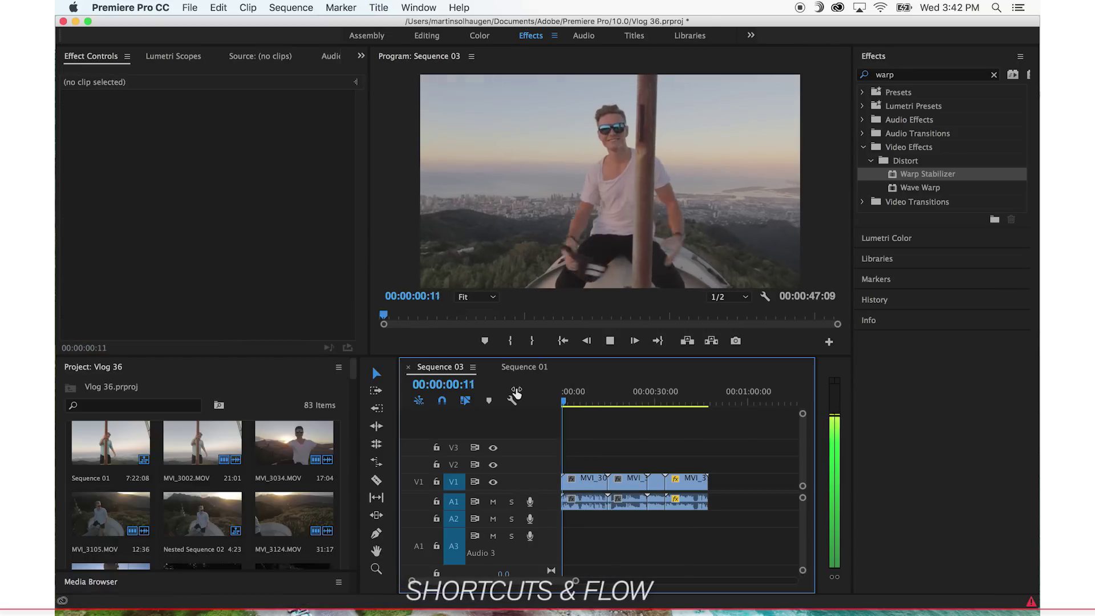
key("space")
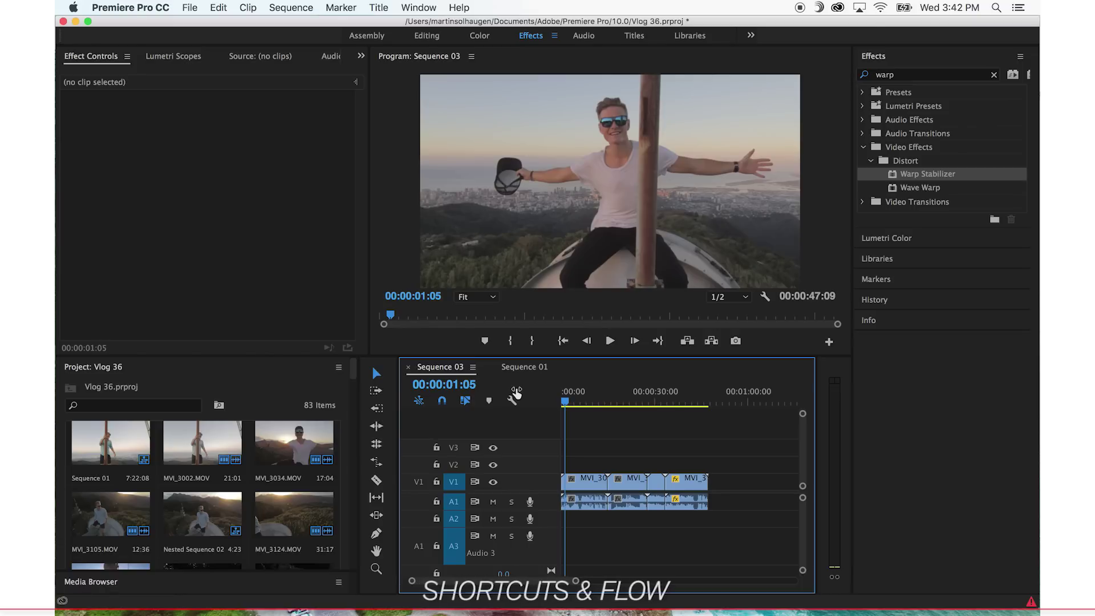
key("Left")
key("Left")
key("Left")
key("Left")
key("Left")
key("Left")
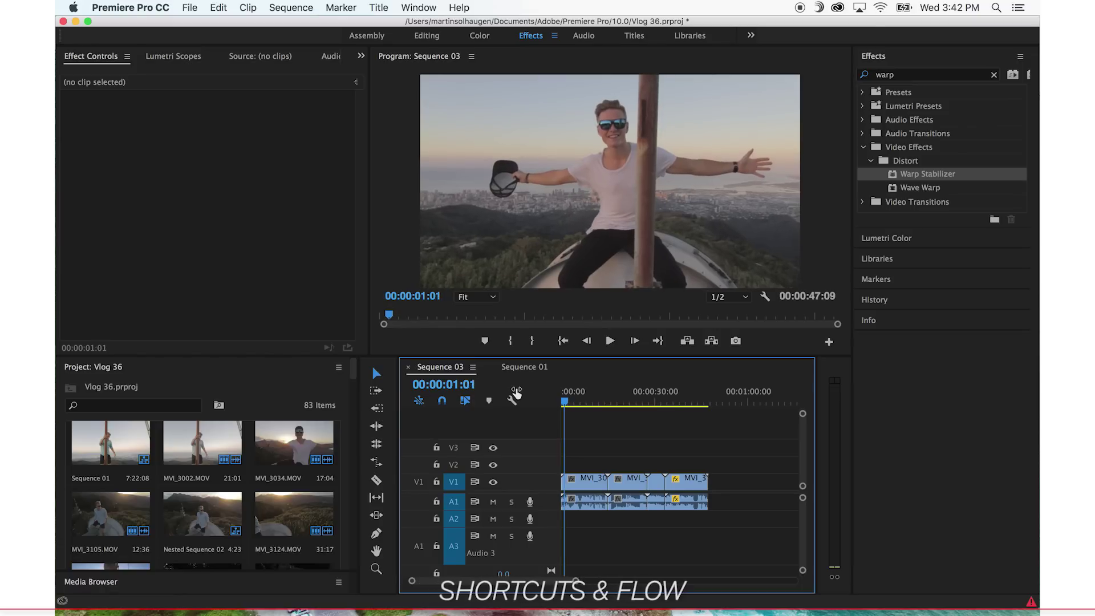
key("Left")
key("Left")
key("Right")
key("Right")
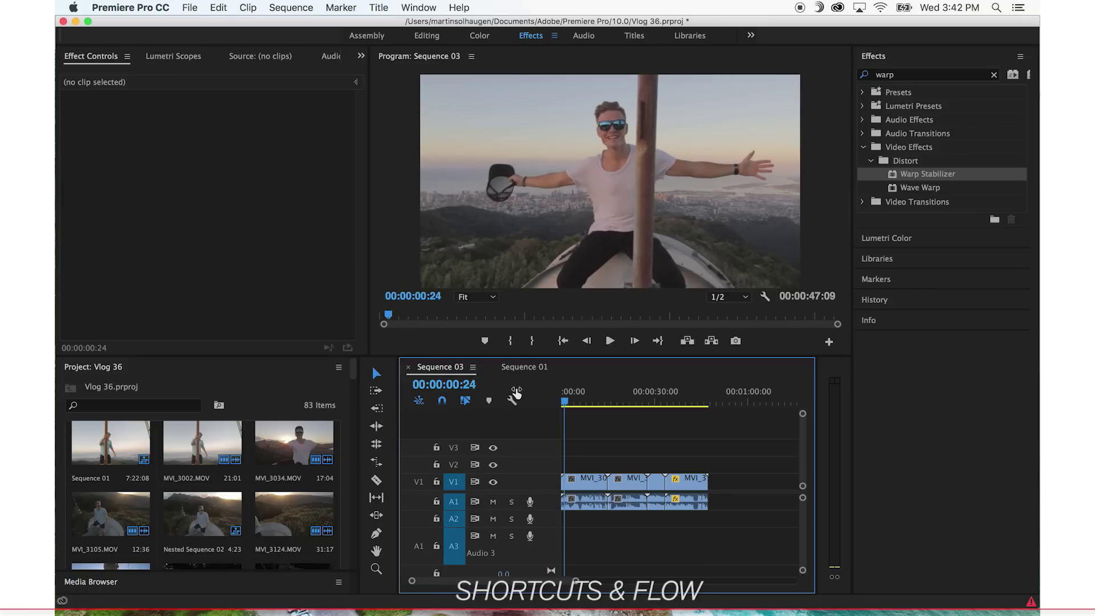
key("Right")
key("Right")
key("Right")
key("Right")
key("Right")
key("Right")
key("Right")
key("Right")
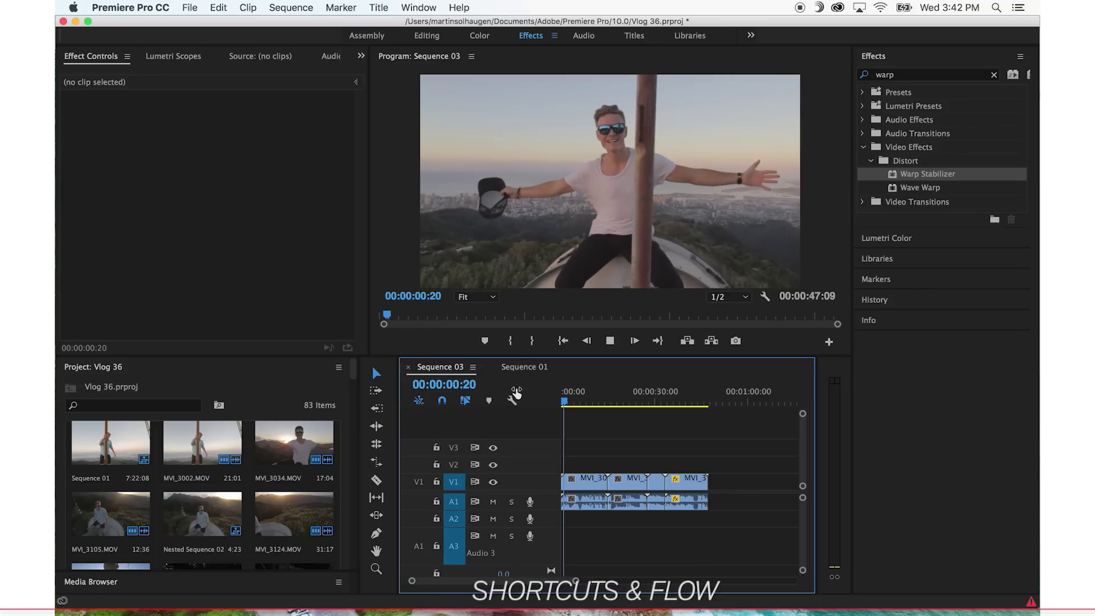
key("Left")
key("Left")
key("Left")
key("Left")
key("Left")
key("Left")
key("Left")
key("Left")
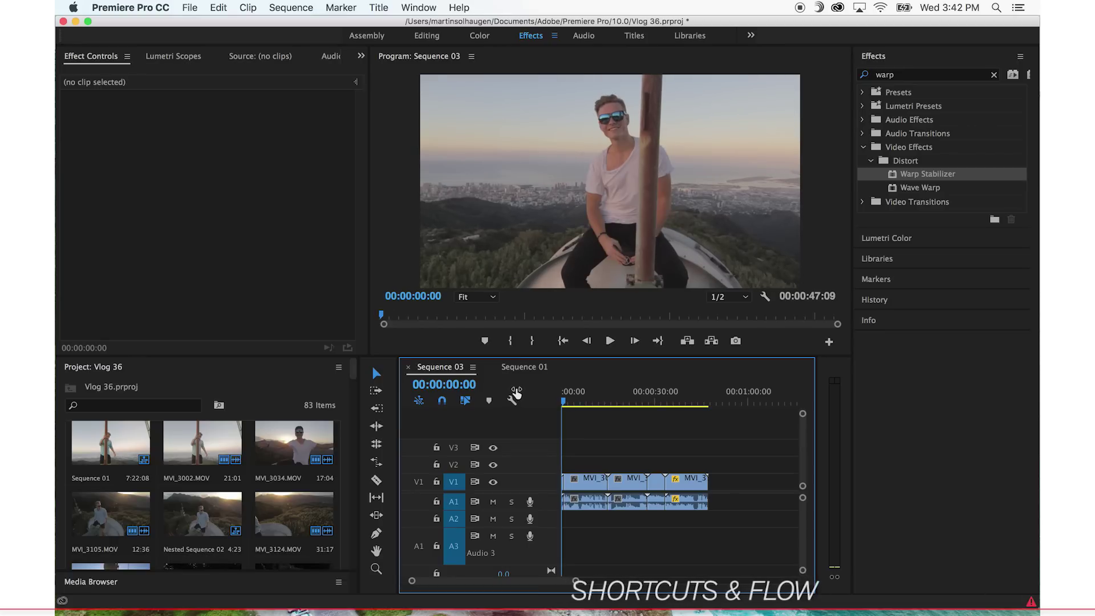
Delete the cut-off opening piece of the first clip, MVI_3061, and close the gap it leaves.
key("d")
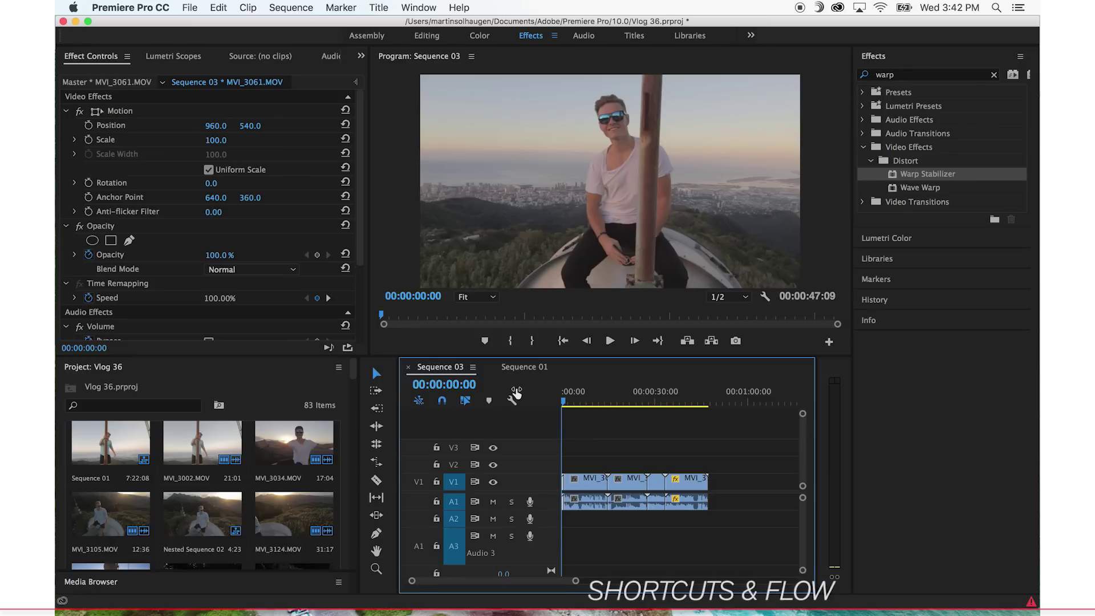
key("super+shift+a")
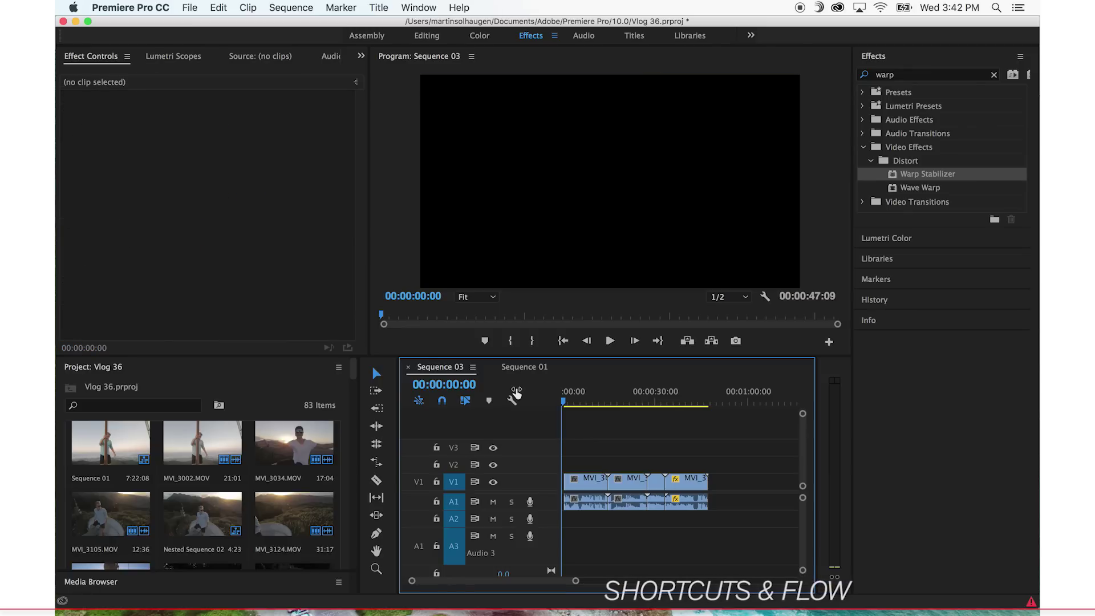
key("super+z")
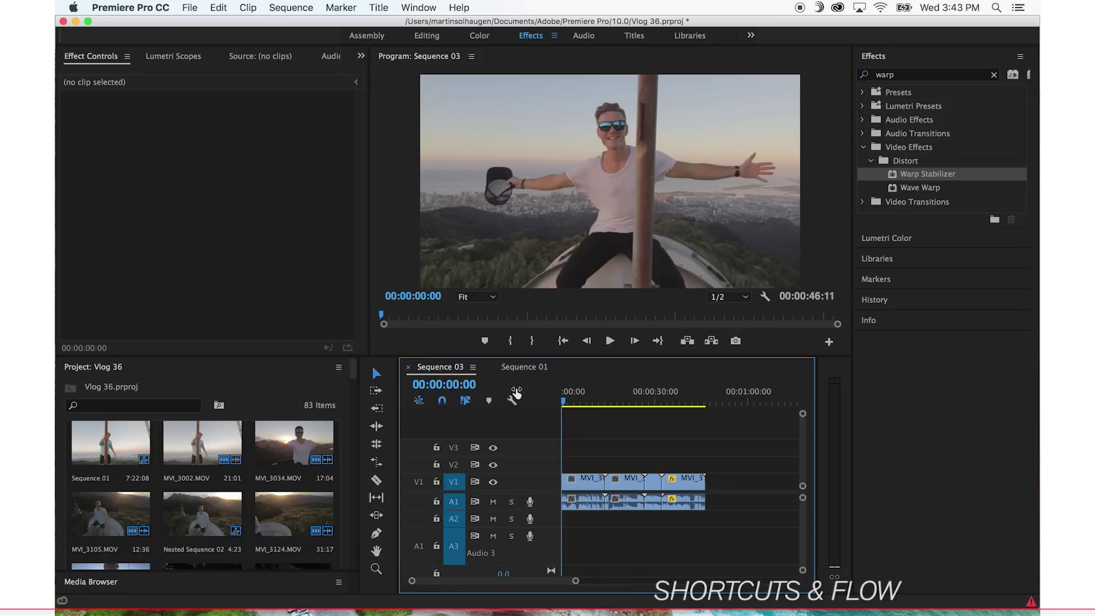
Split MVI_3061 at 00:00:01:23, delete the part after the cut, and close the resulting gap.
key("space")
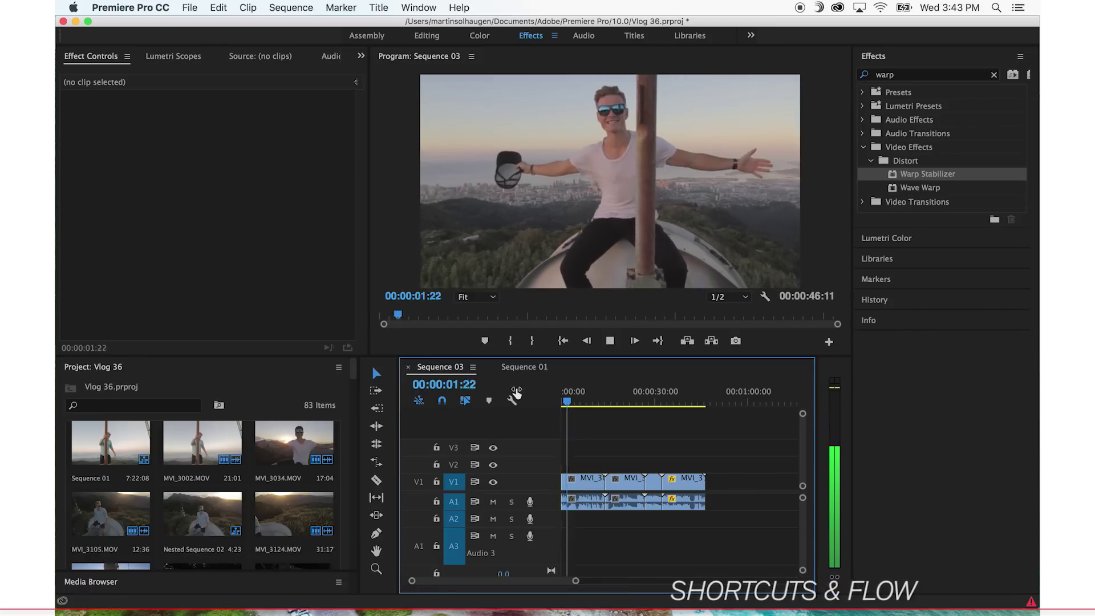
key("space")
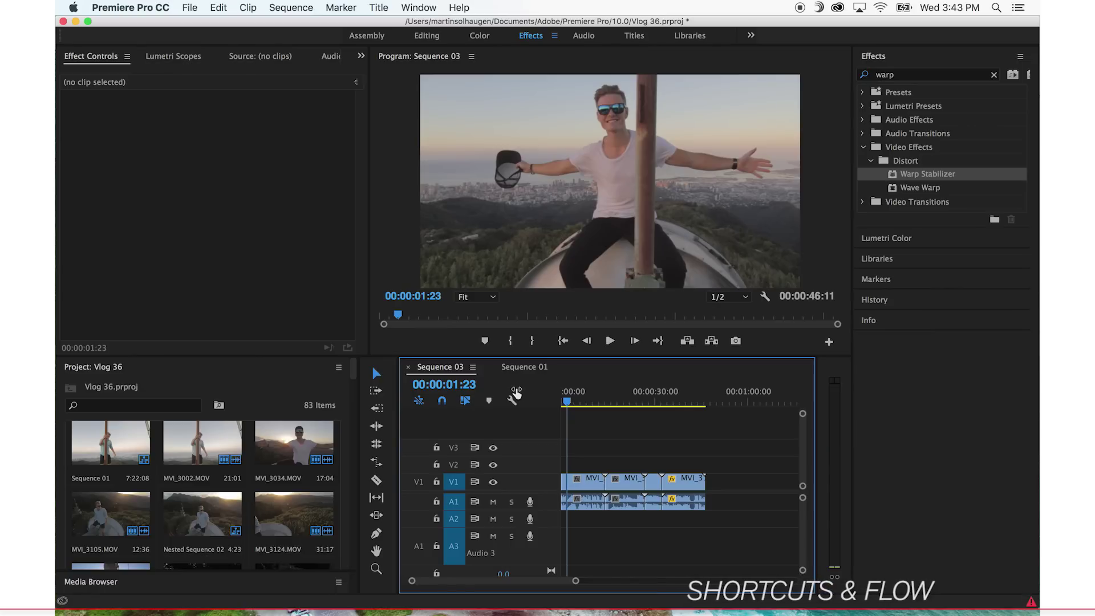
key("d")
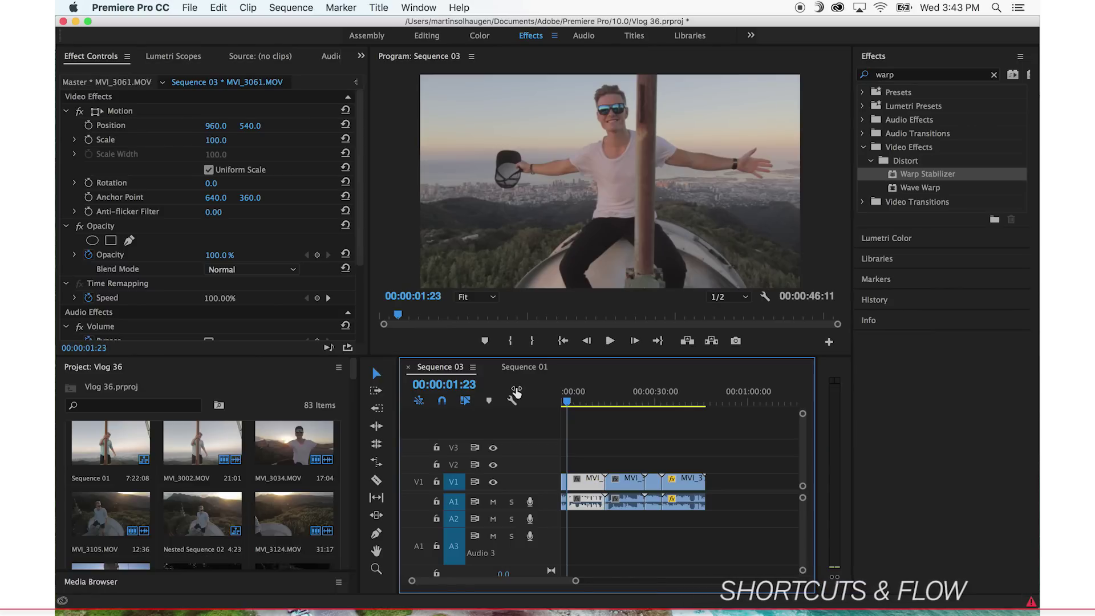
key("Delete")
key("d")
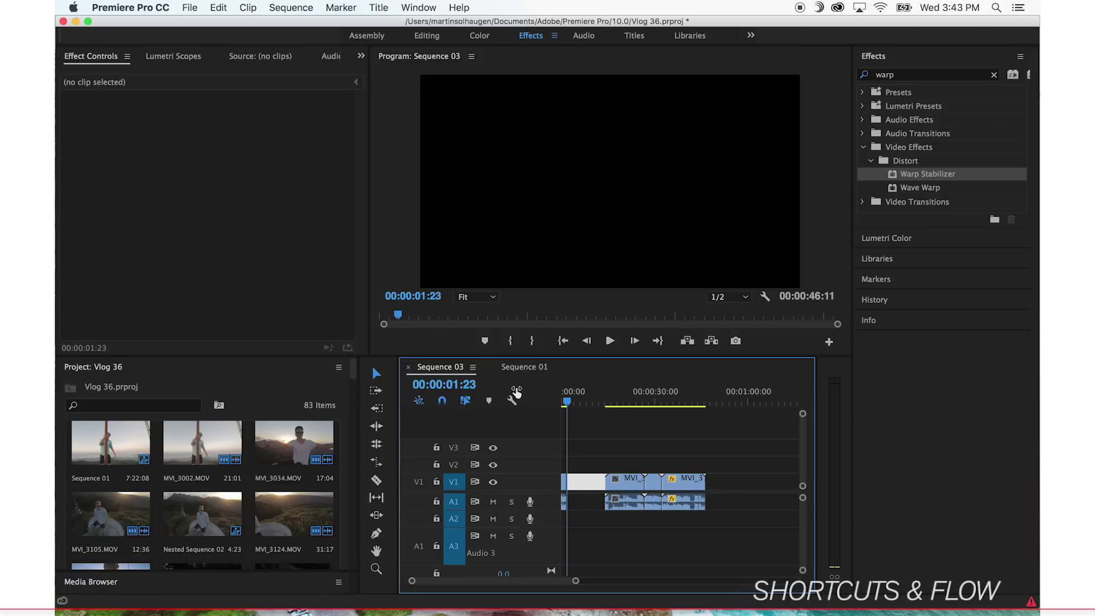
key("Delete")
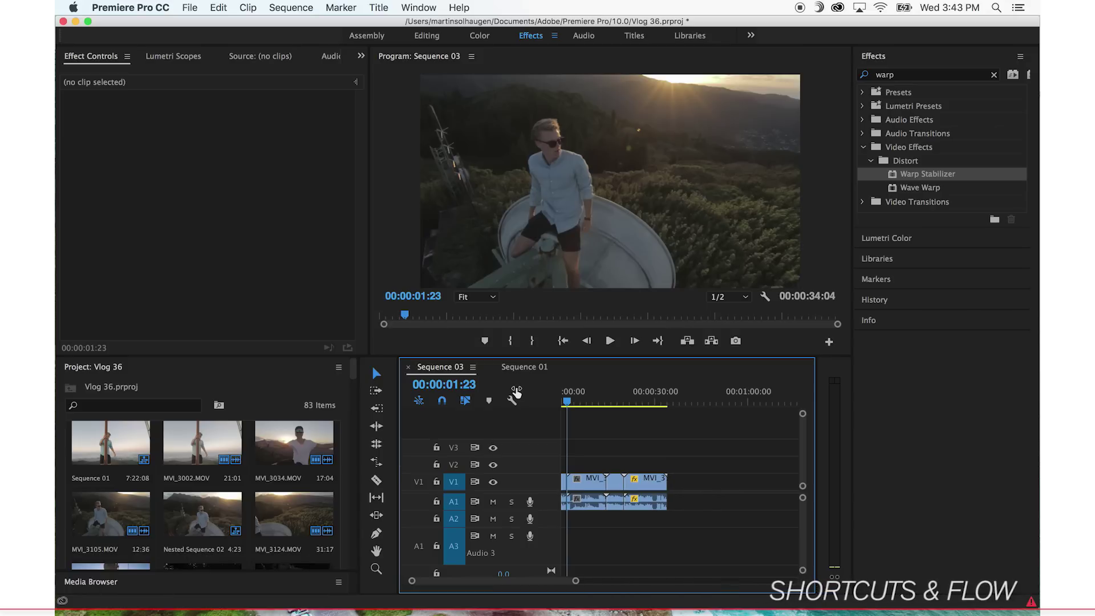
Undo the cuts and deletions on the first clip and return the playhead to the sequence start.
key("super+z")
key("super+z")
left_click_drag(577, 403, 549, 407)
key("super+z")
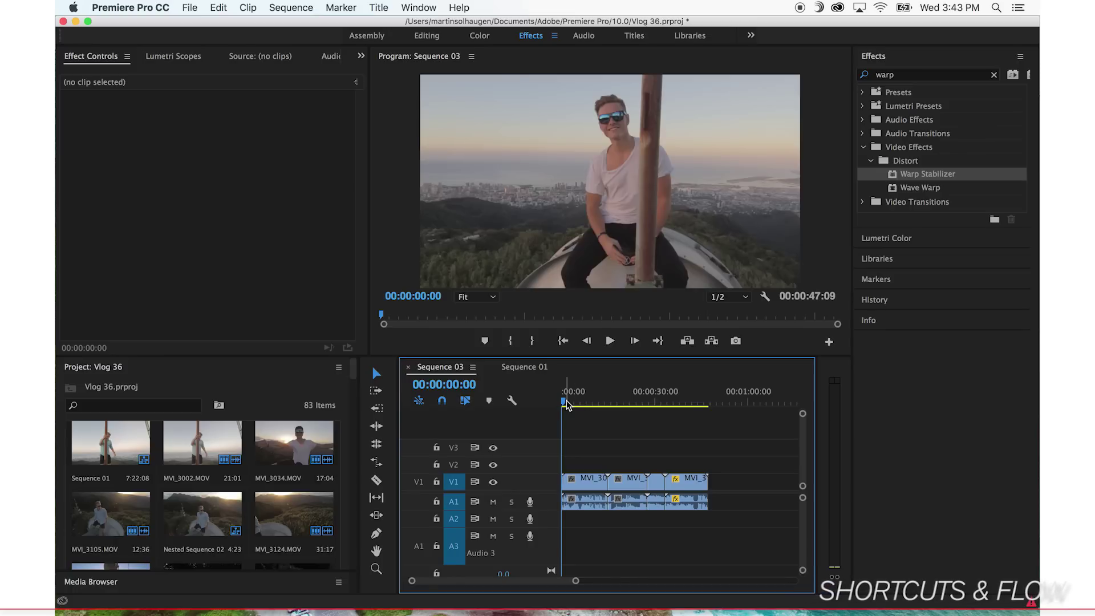
Ripple-trim the unwanted opening of MVI_3061 up to the playhead, then ripple-trim its end at 00:00:01:12.
key("space")
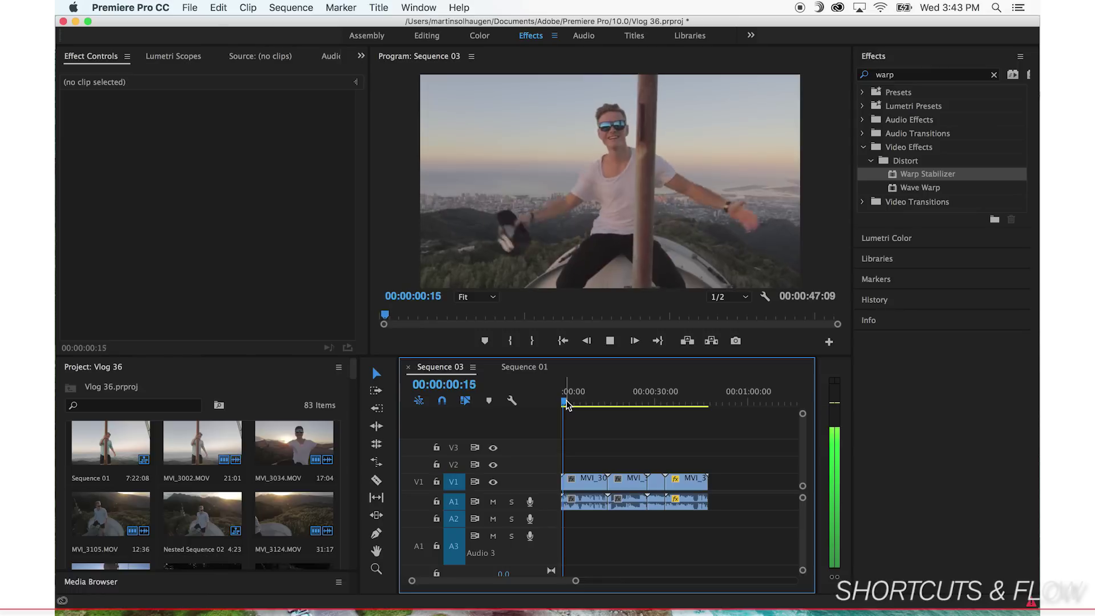
key("q")
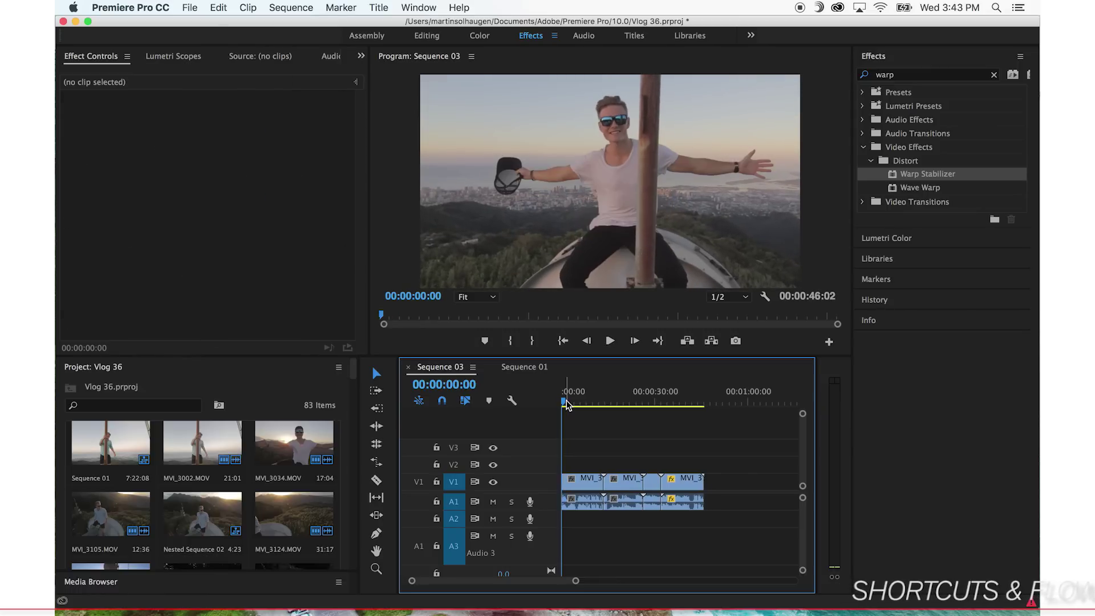
key("space")
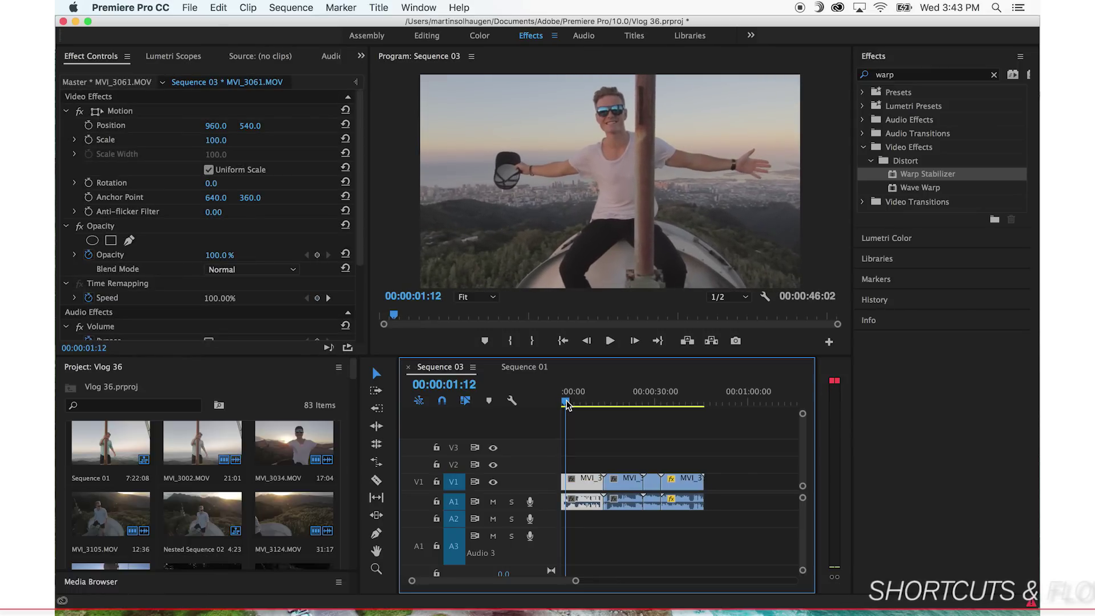
key("w")
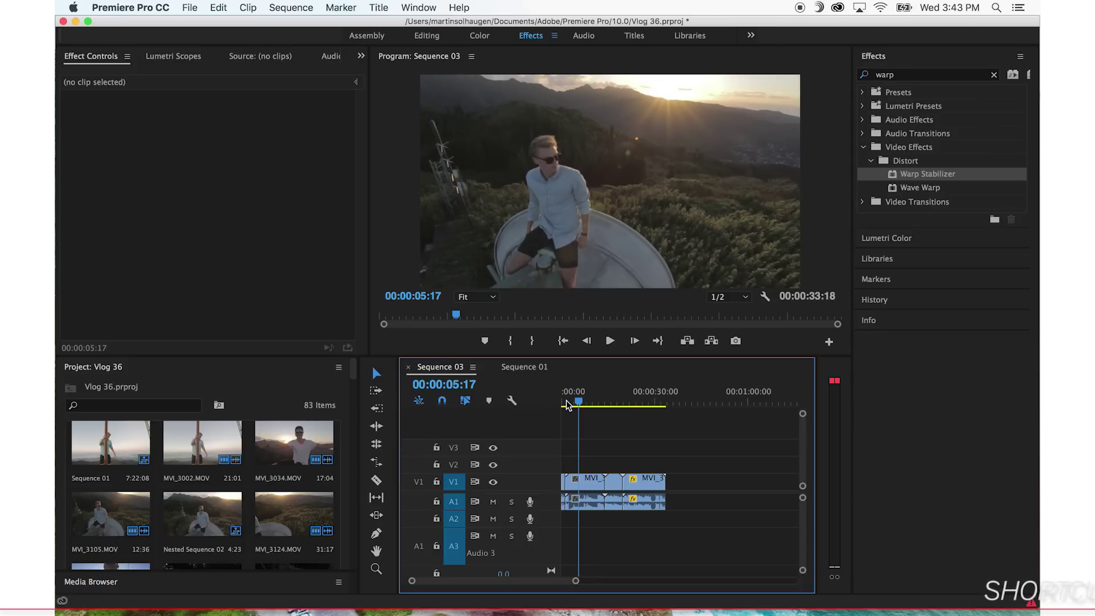
left_click(147, 7)
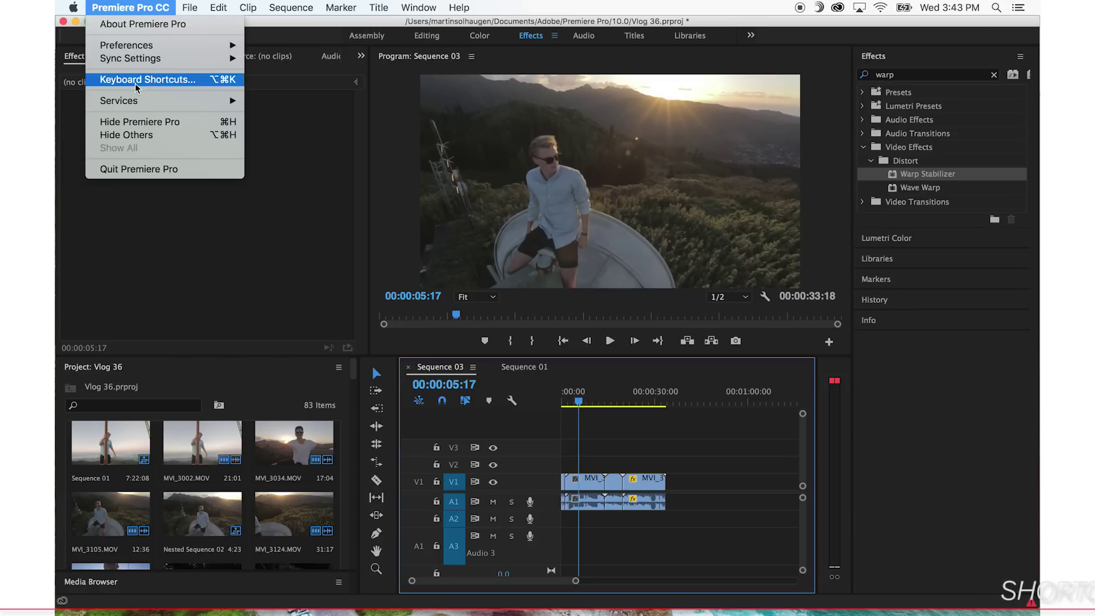
left_click(579, 416)
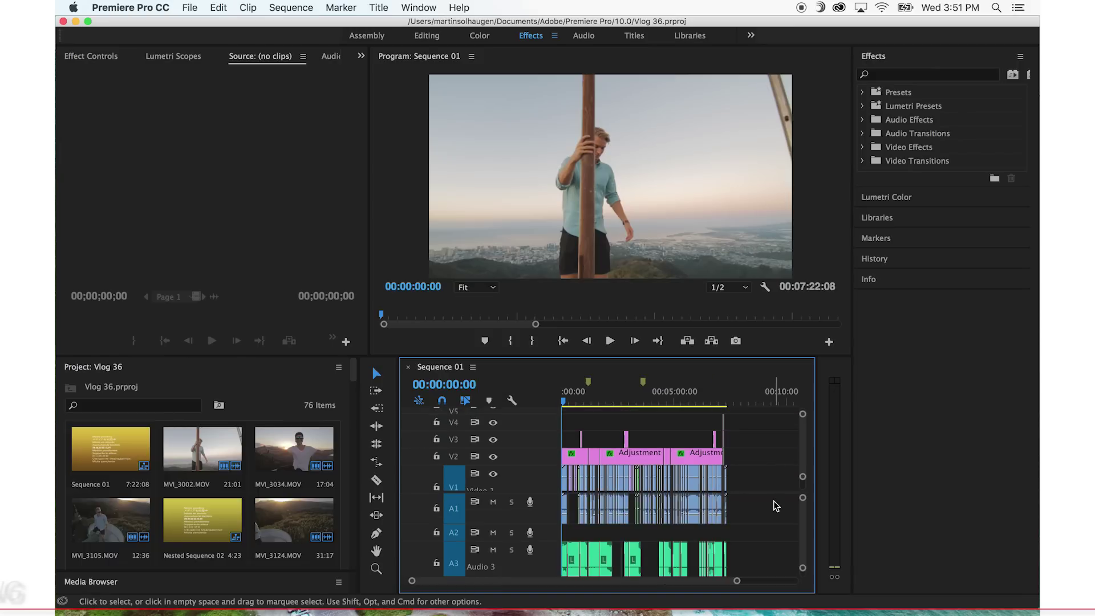
Open the media export settings for Sequence 01.
scroll(734, 582, "up", 3)
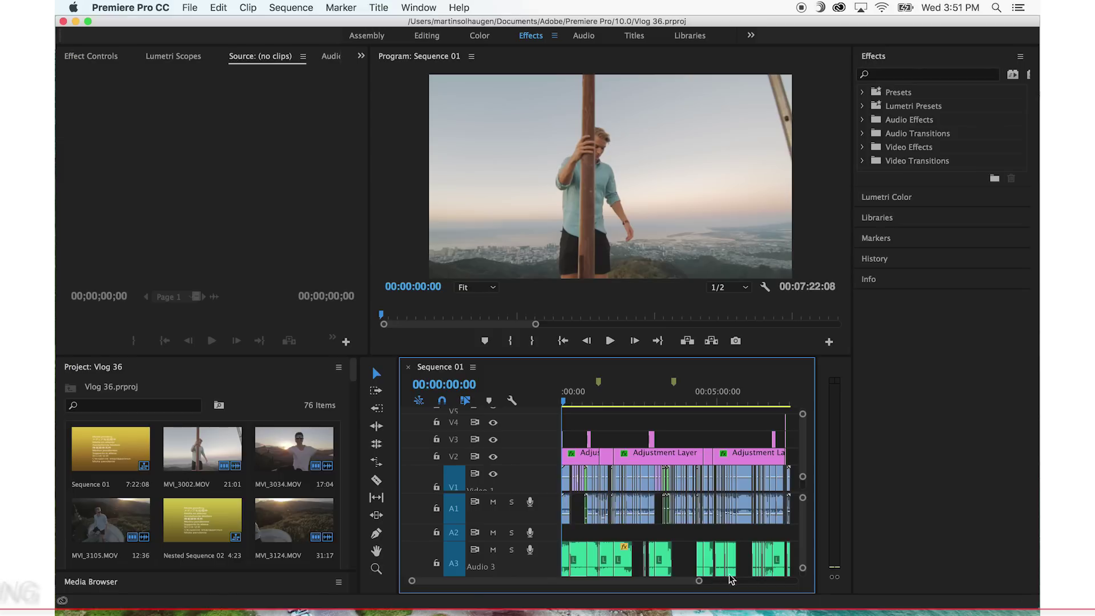
left_click(633, 391)
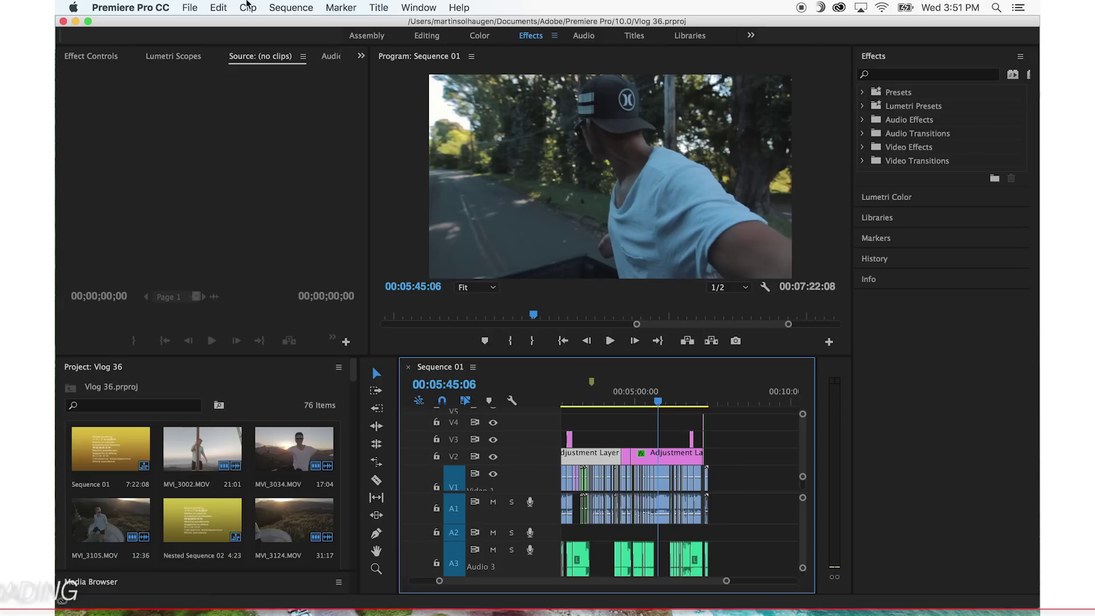
left_click(194, 7)
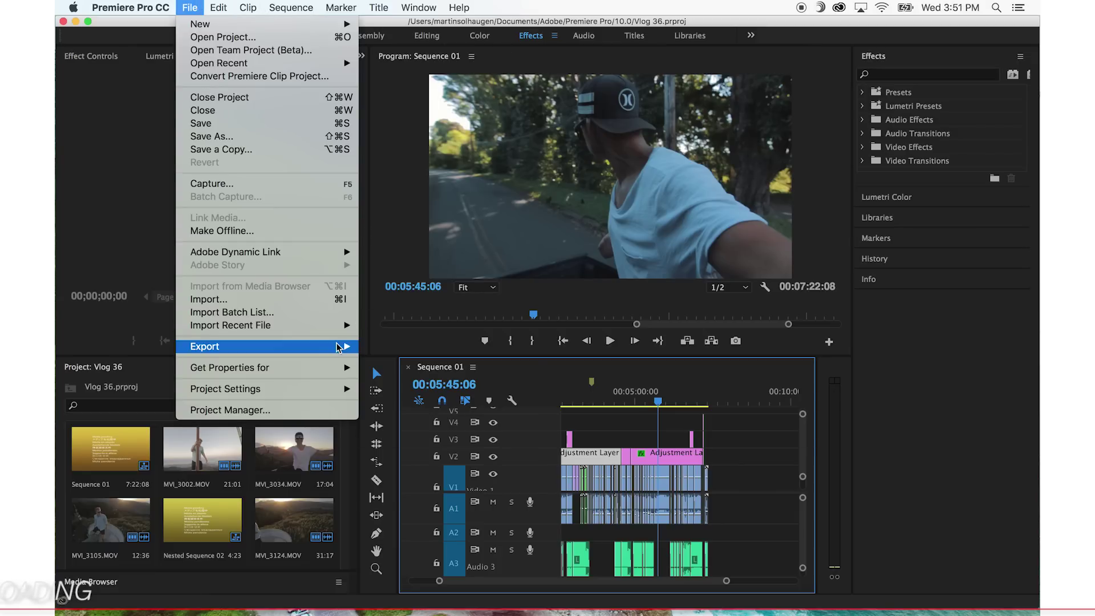
mouse_move(354, 347)
left_click(395, 347)
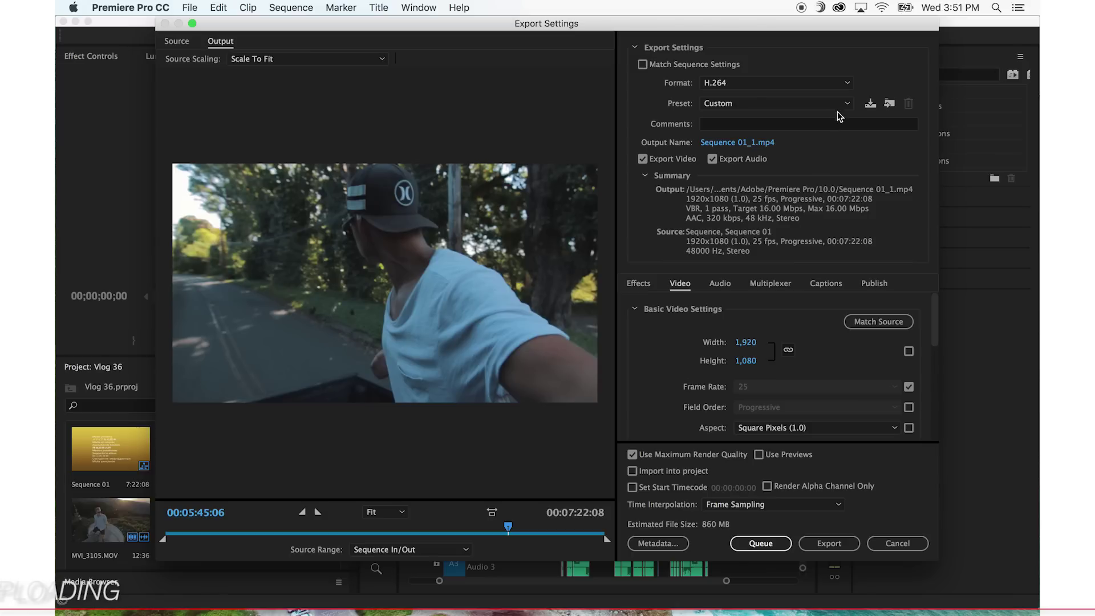
Set the H.264 export preset to YouTube 1080p HD and enable Use Maximum Render Quality.
left_click(847, 104)
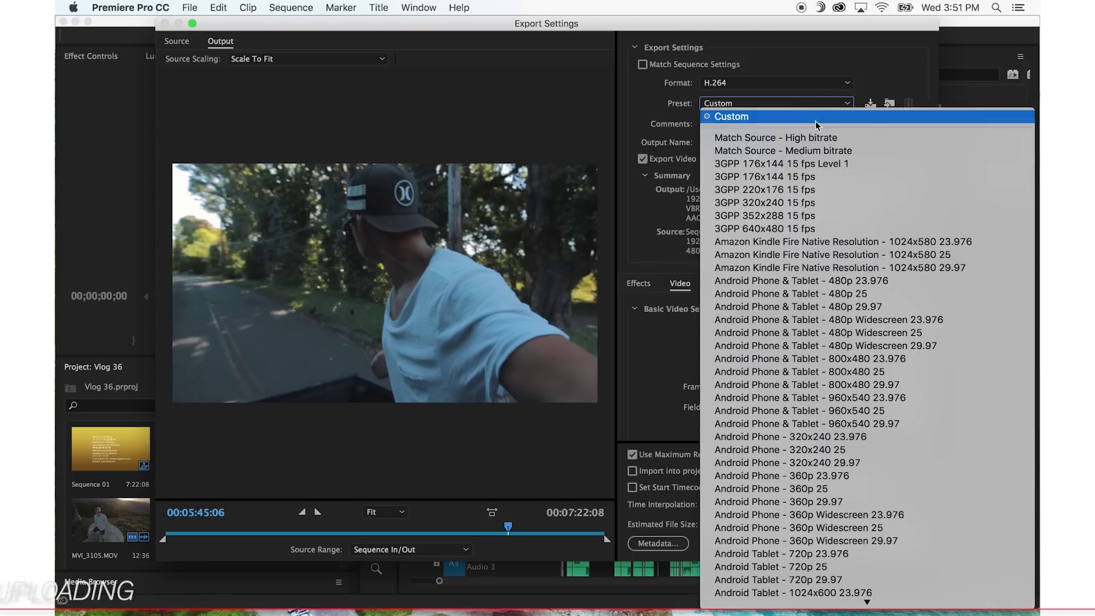
scroll(770, 581, "down", 3)
scroll(769, 581, "down", 10)
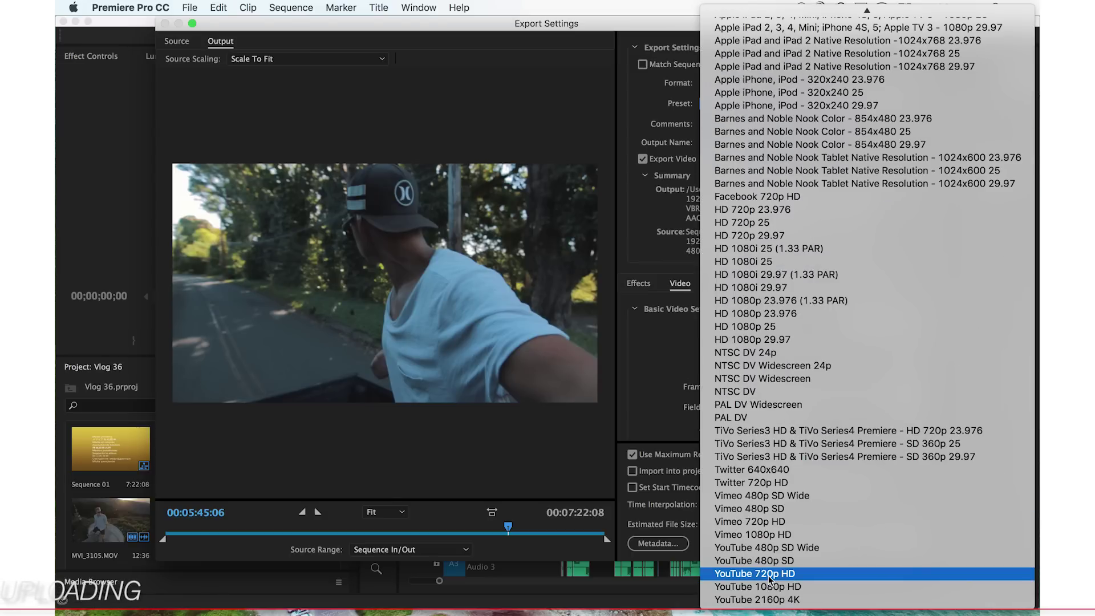
left_click(804, 588)
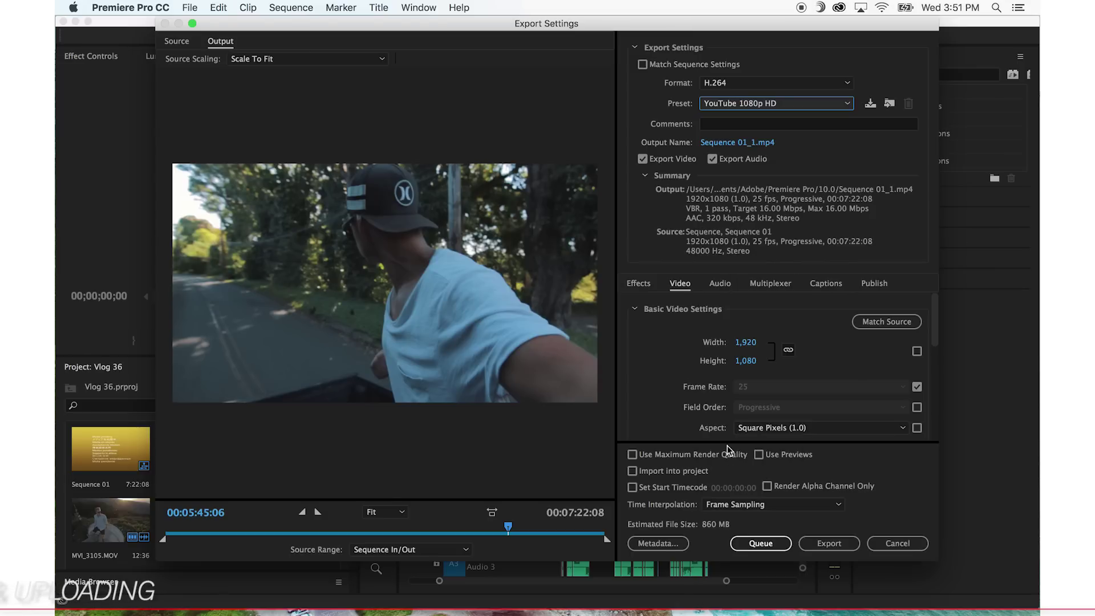
left_click(632, 455)
left_click_drag(599, 534, 241, 534)
left_click_drag(490, 534, 622, 584)
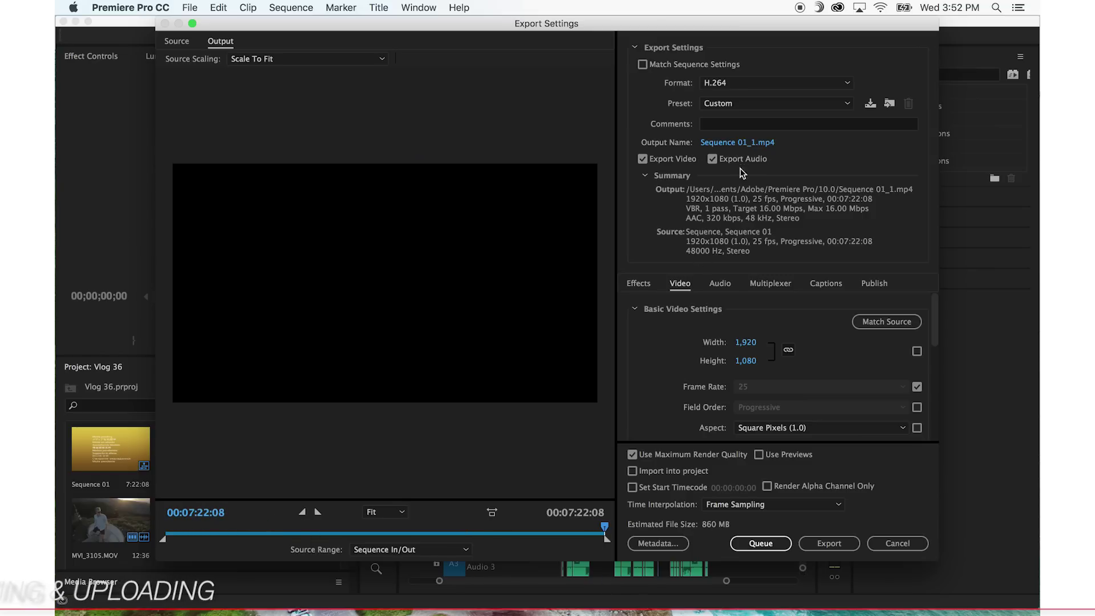
Set the export's output location to the Vlog 57 folder on the external drive.
left_click(751, 142)
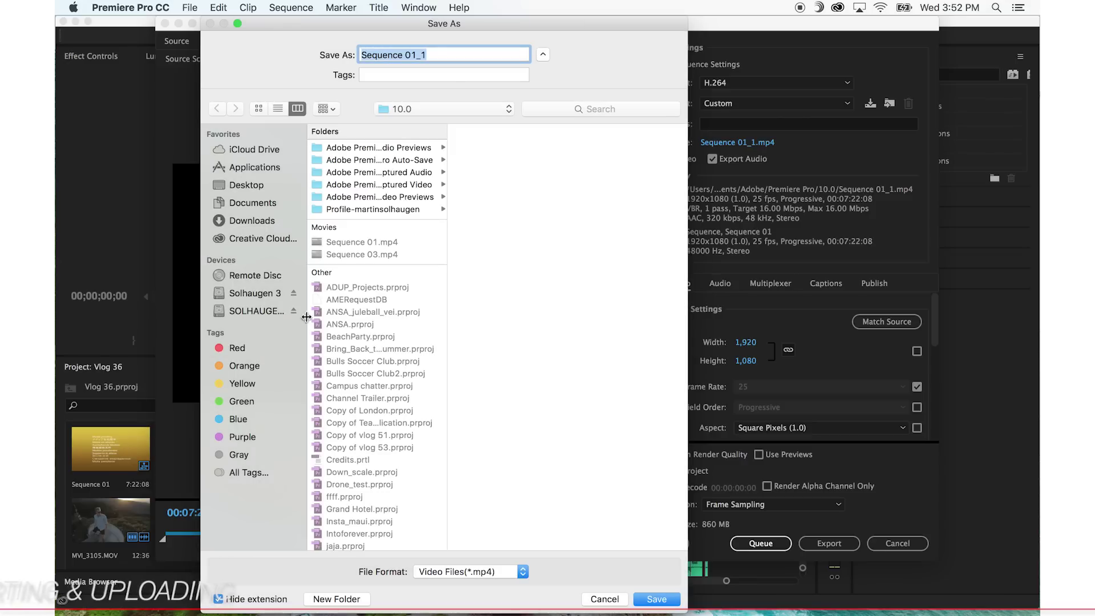
left_click(266, 308)
left_click(255, 292)
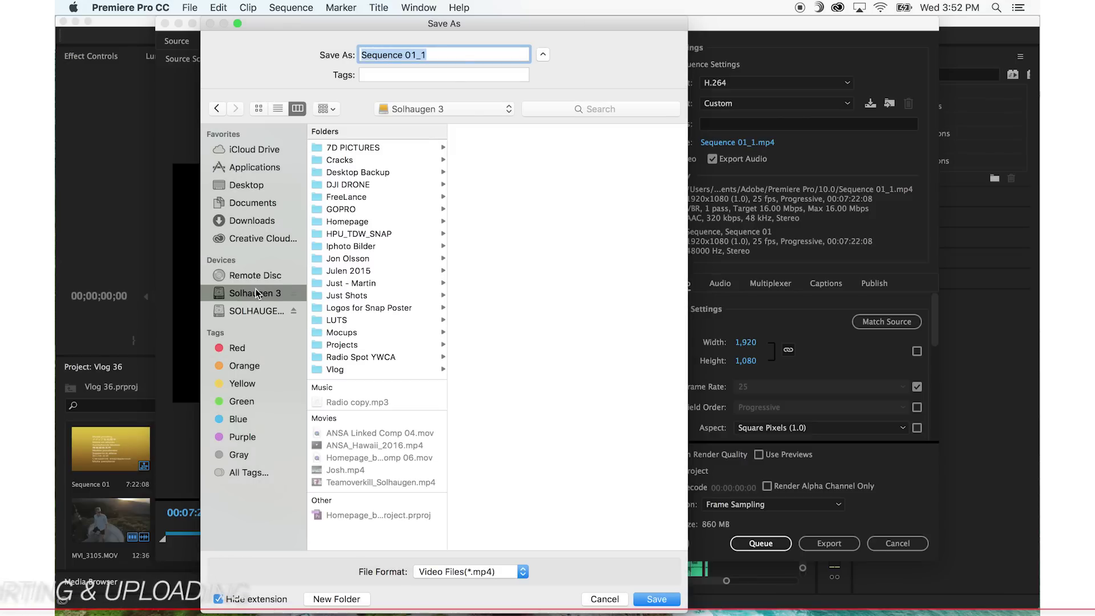
left_click(257, 310)
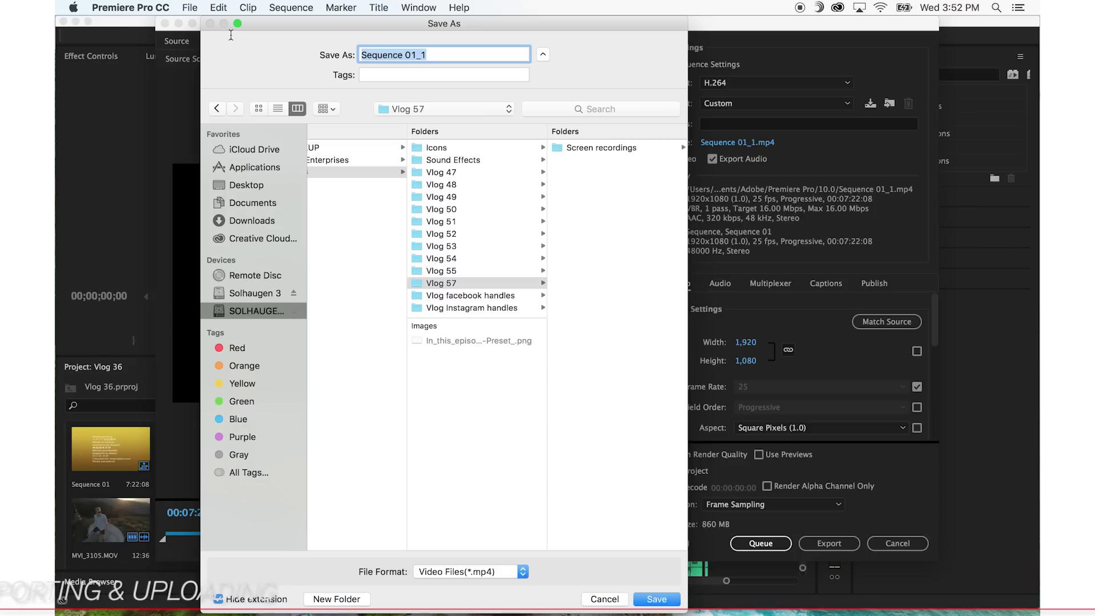
type("s")
key("BackSpace")
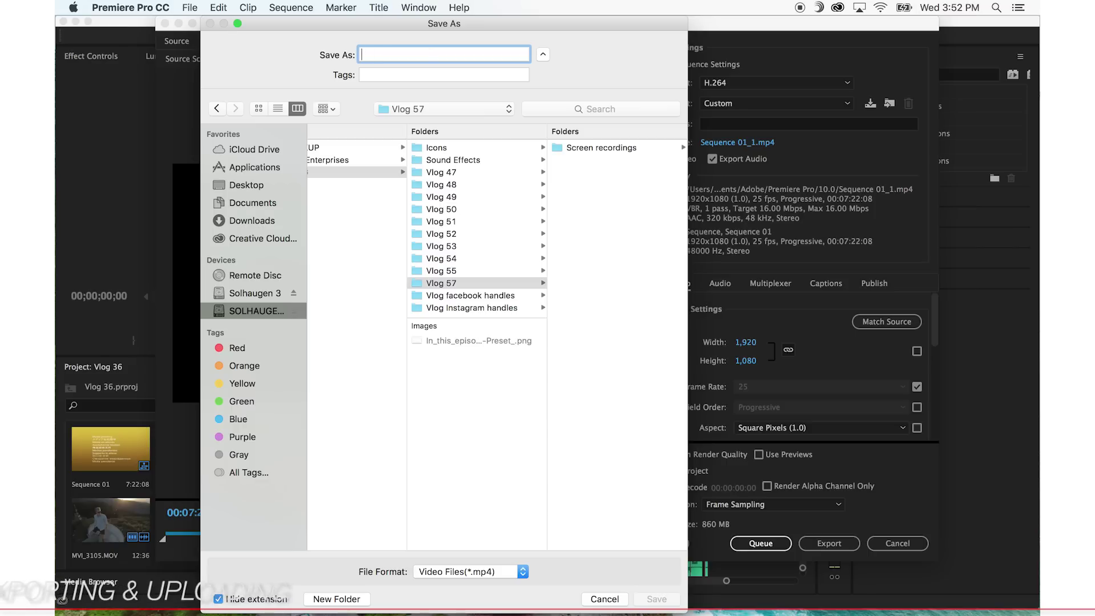
type("TENTALLE")
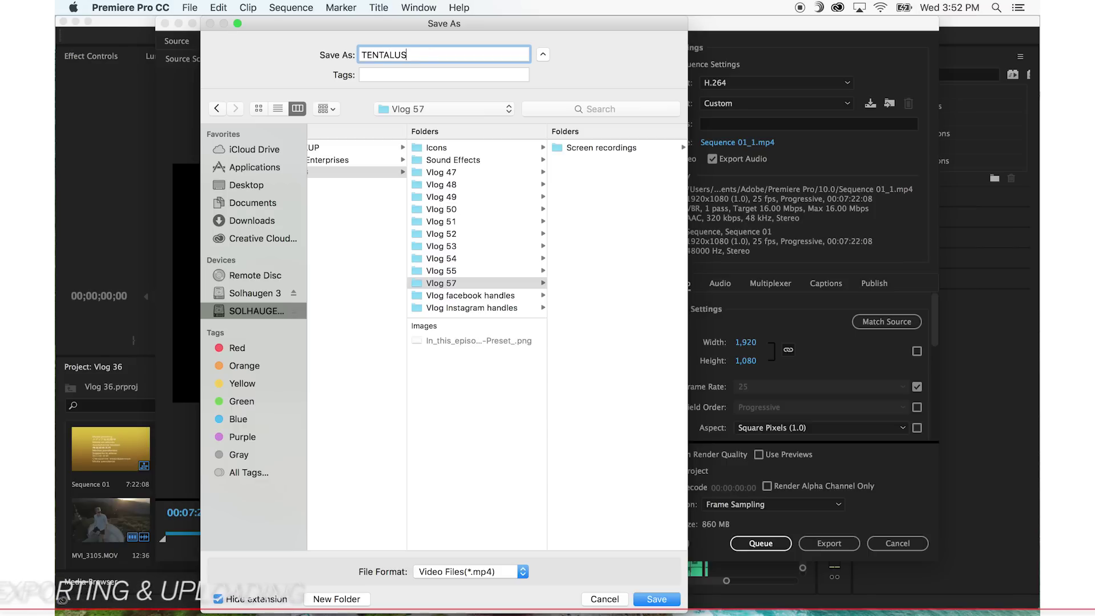
key("BackSpace")
key("BackSpace")
key("BackSpace")
key("BackSpace")
key("BackSpace")
key("BackSpace")
key("BackSpace")
key("BackSpace")
type("TEN")
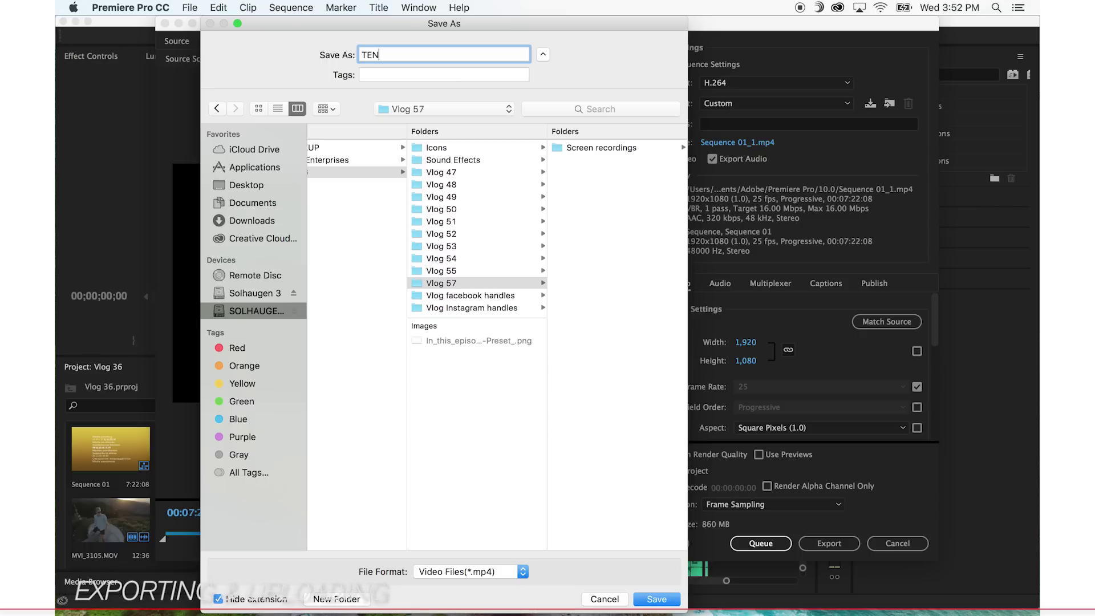
key("BackSpace")
key("BackSpace")
key("BackSpace")
type("ME ")
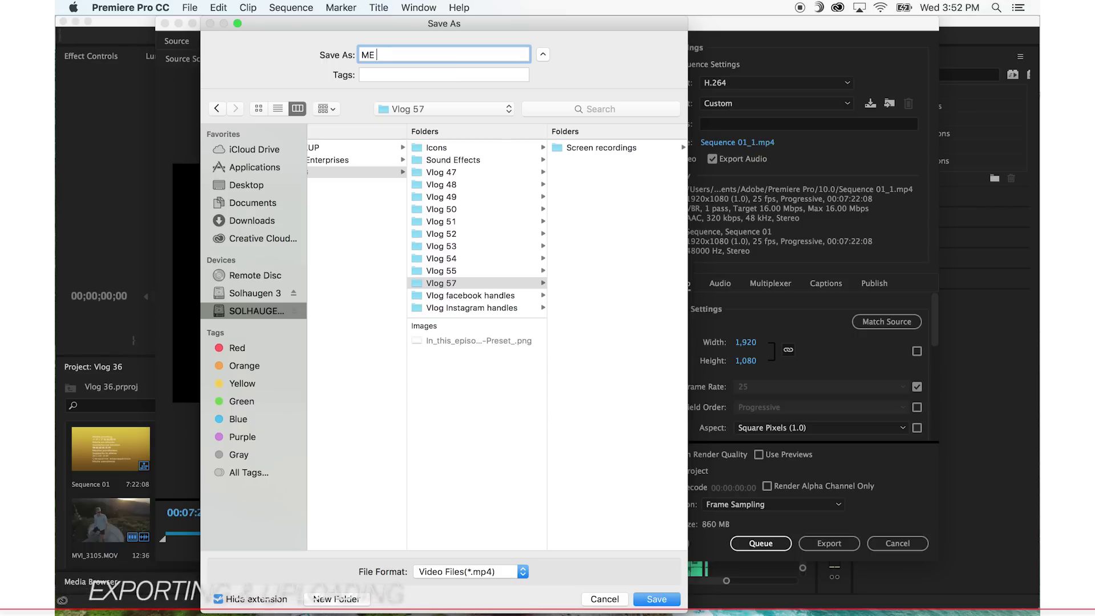
type("IN JUNGLE")
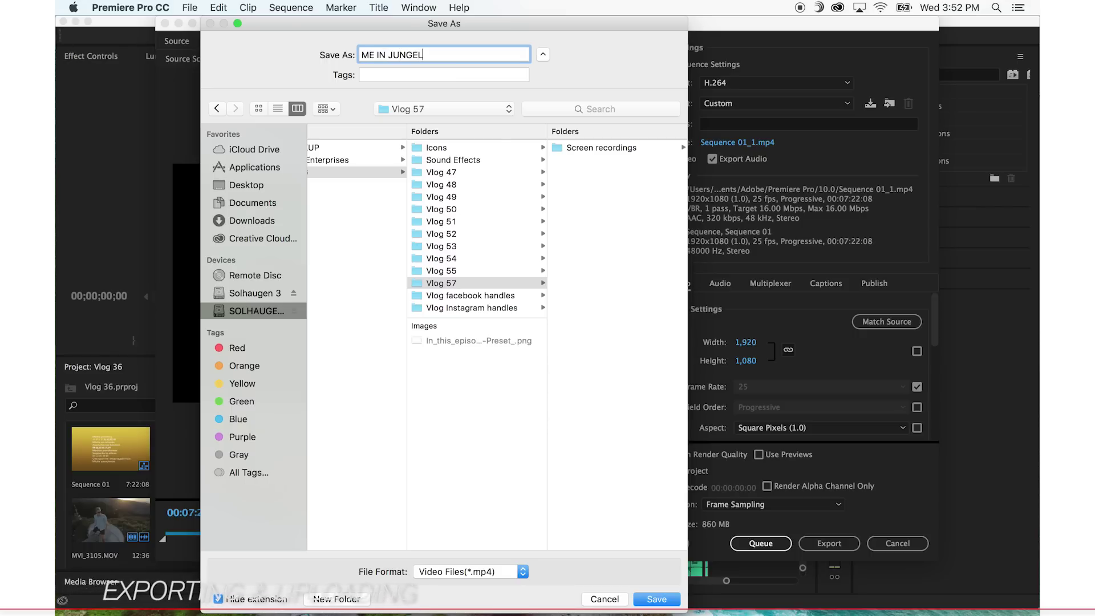
key("BackSpace")
key("BackSpace")
key("BackSpace")
key("BackSpace")
key("BackSpace")
key("BackSpace")
key("BackSpace")
key("BackSpace")
key("BackSpace")
key("BackSpace")
key("BackSpace")
key("BackSpace")
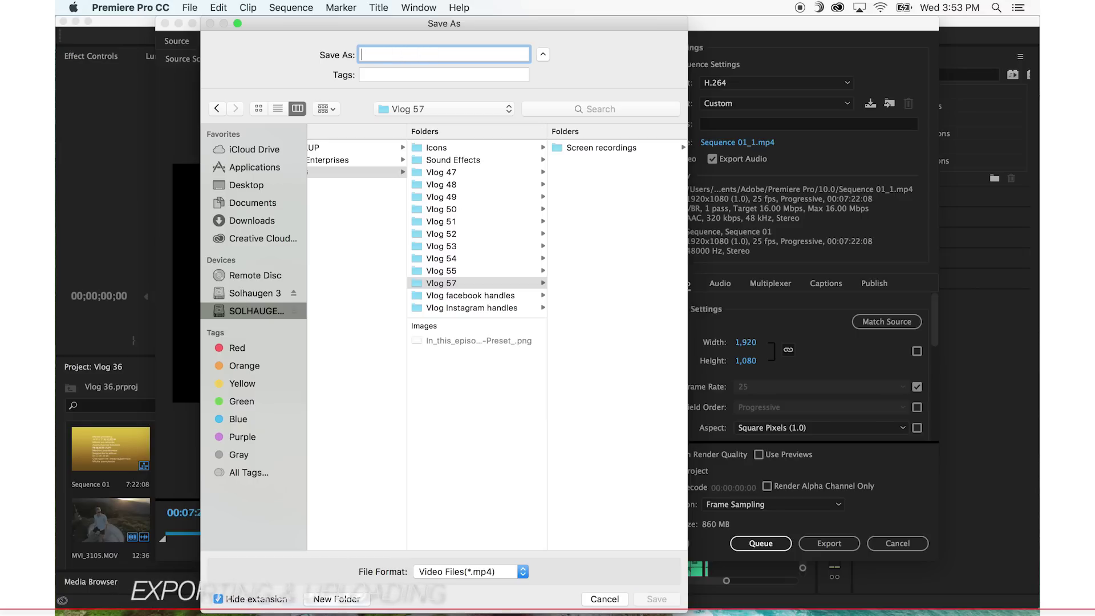
Name the export file TENTALUS RADIO TOWER | VLOG 57.
type("TEN")
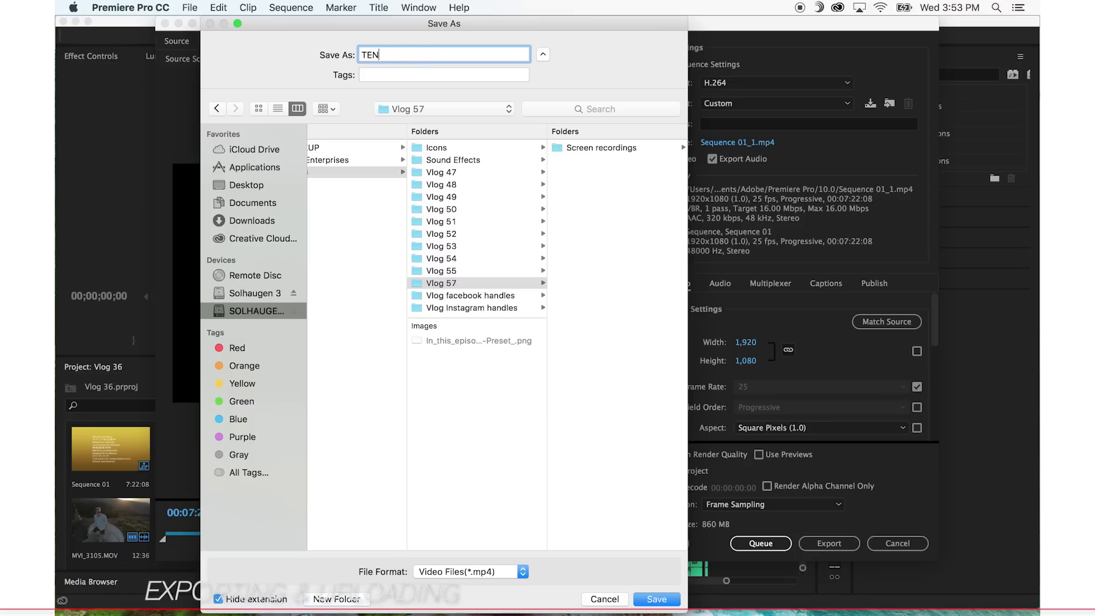
type("TALUS RA")
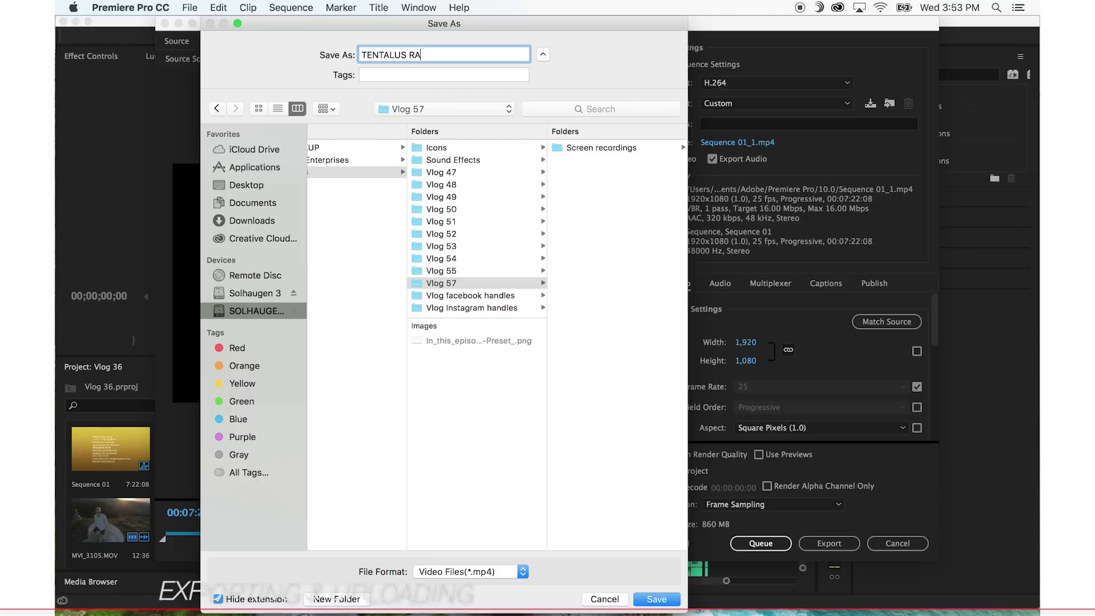
type("DIO TOWER")
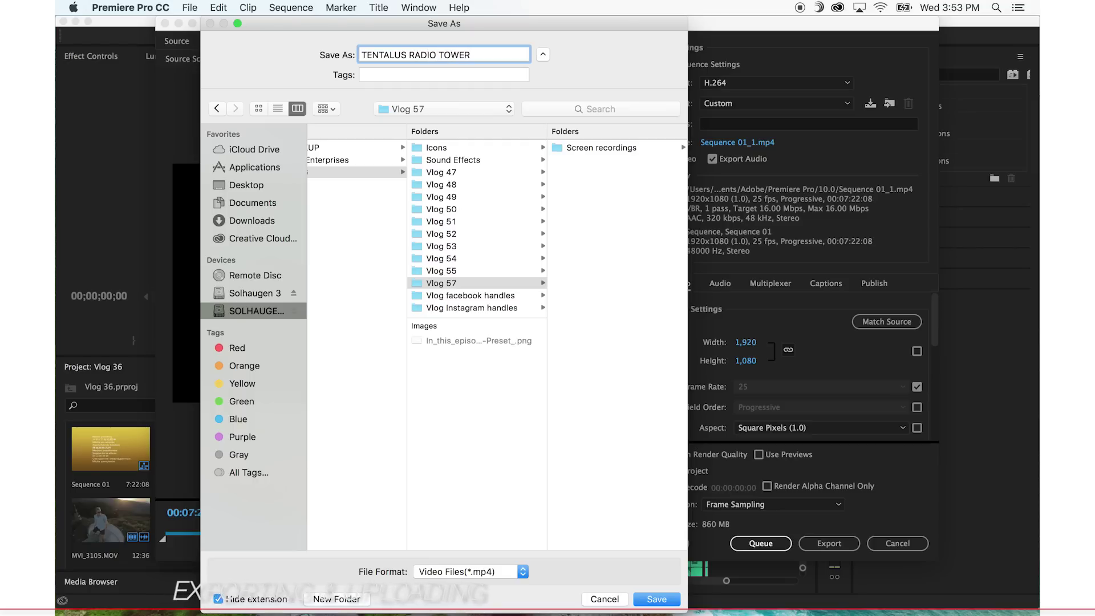
type(" | VL")
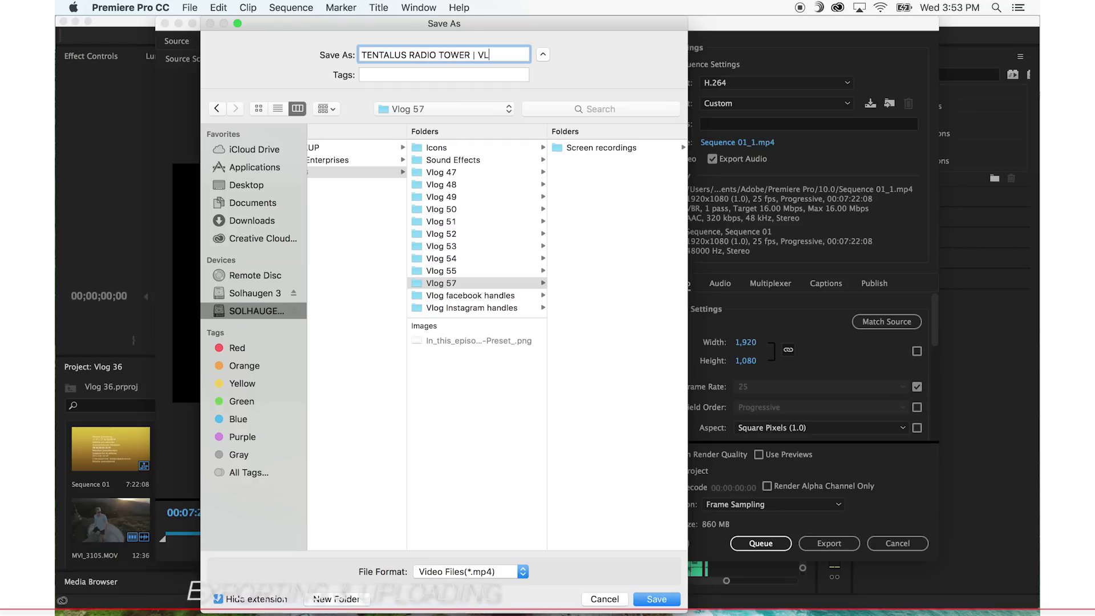
type("OG 57")
Insert "OAHU HAWII |" before VLOG 57 in the export file name and save it in the Vlog 57 folder.
left_click(476, 55)
type("OAHU HAWII | VLOG")
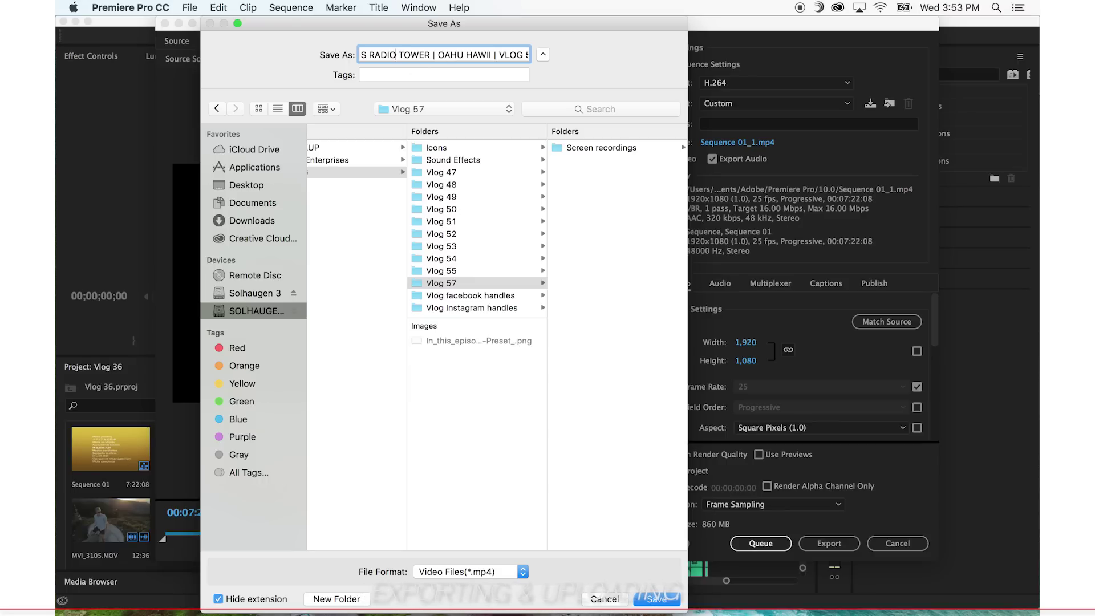
key("Left")
key("Left")
key("Left")
key("Left")
key("Left")
key("Left")
key("Left")
key("Left")
key("Left")
key("Left")
key("Left")
key("Left")
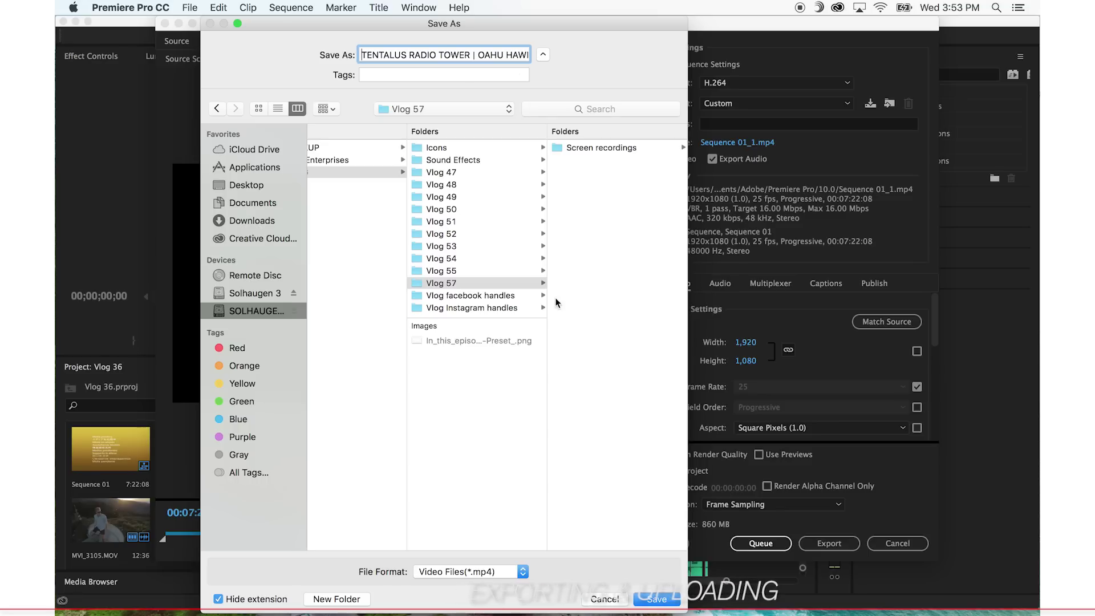
left_click(656, 599)
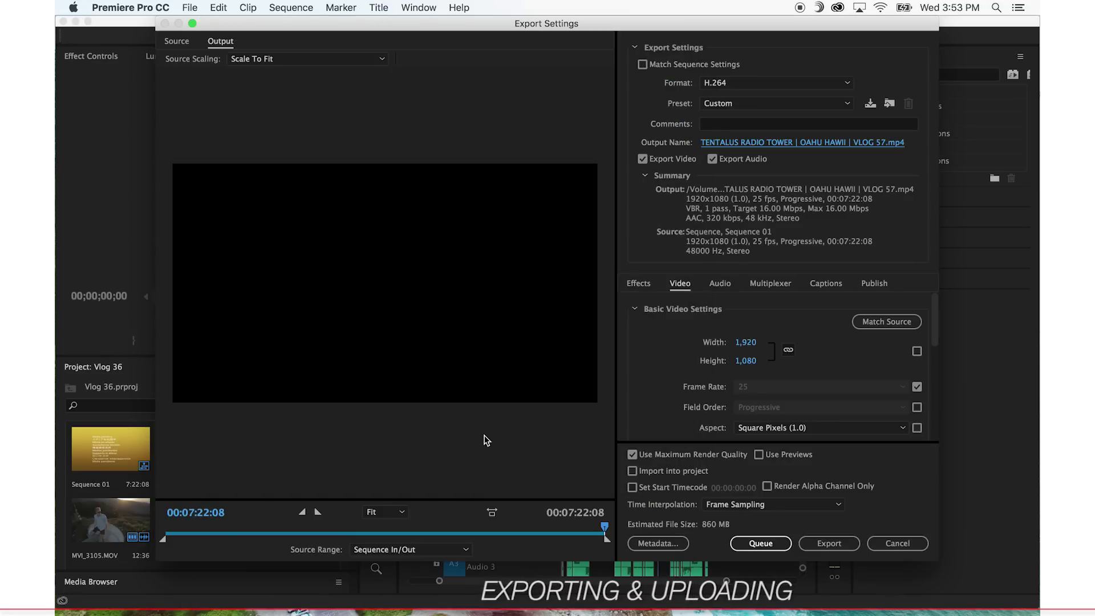
Start exporting the sequence, then cancel the rendering of the required audio files.
left_click(843, 546)
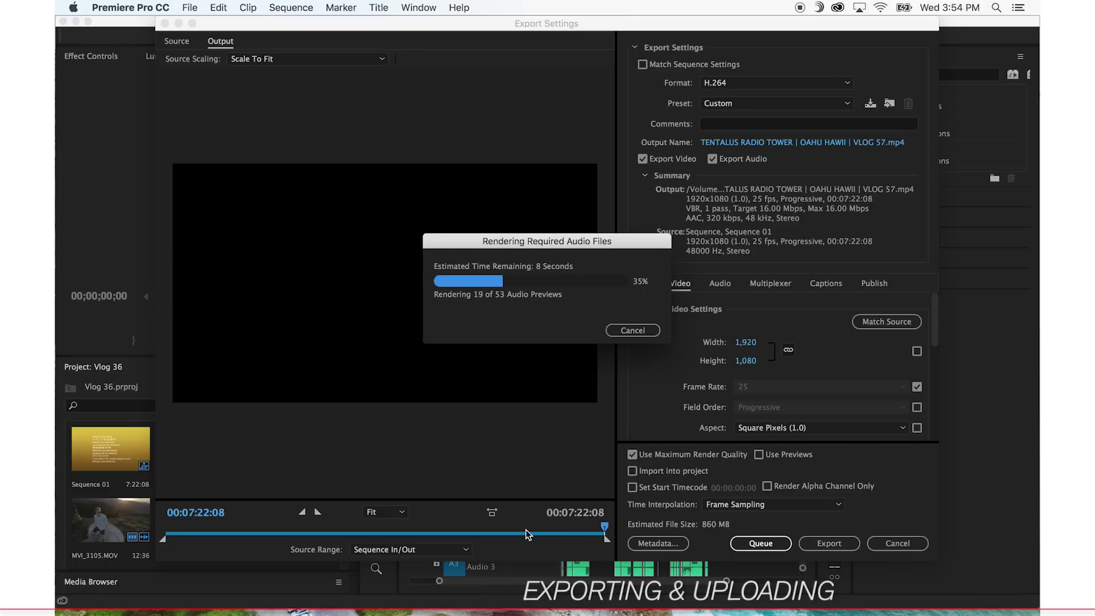
left_click(626, 332)
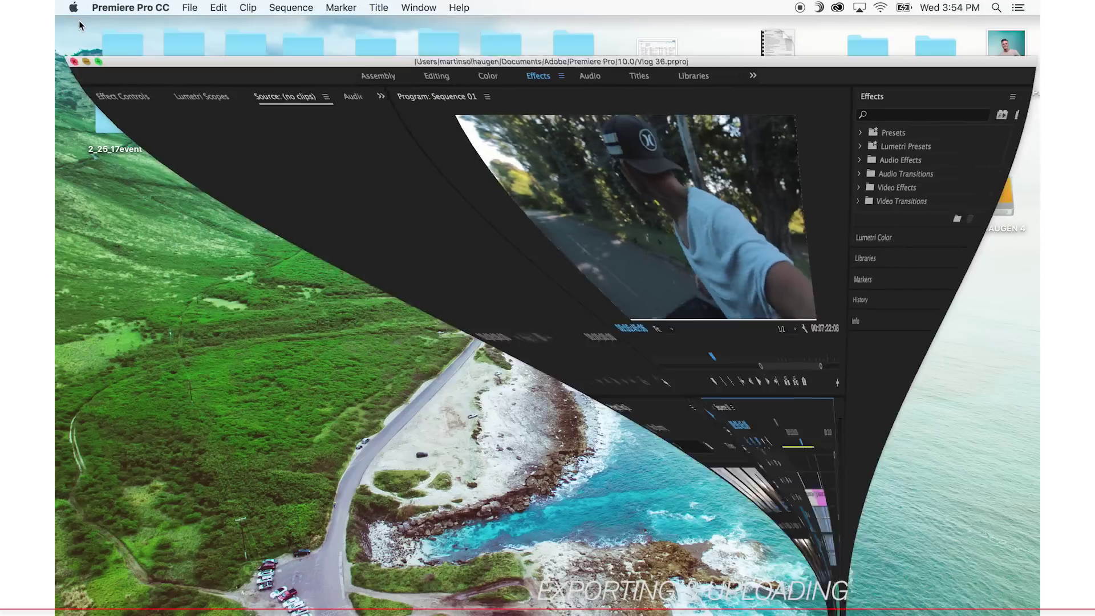
Switch to the YouTube upload page in Chrome and upload the WEST SIDE MAKUA BEACH VLOG 56 video from the Vlog 55 folder.
left_click(913, 271)
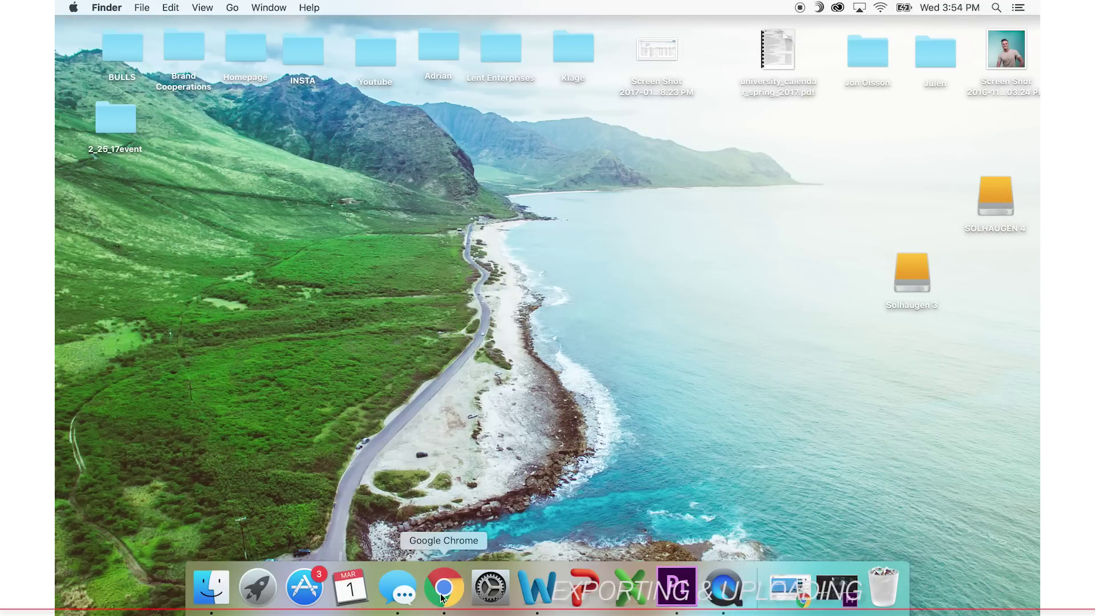
left_click(443, 587)
left_click(938, 84)
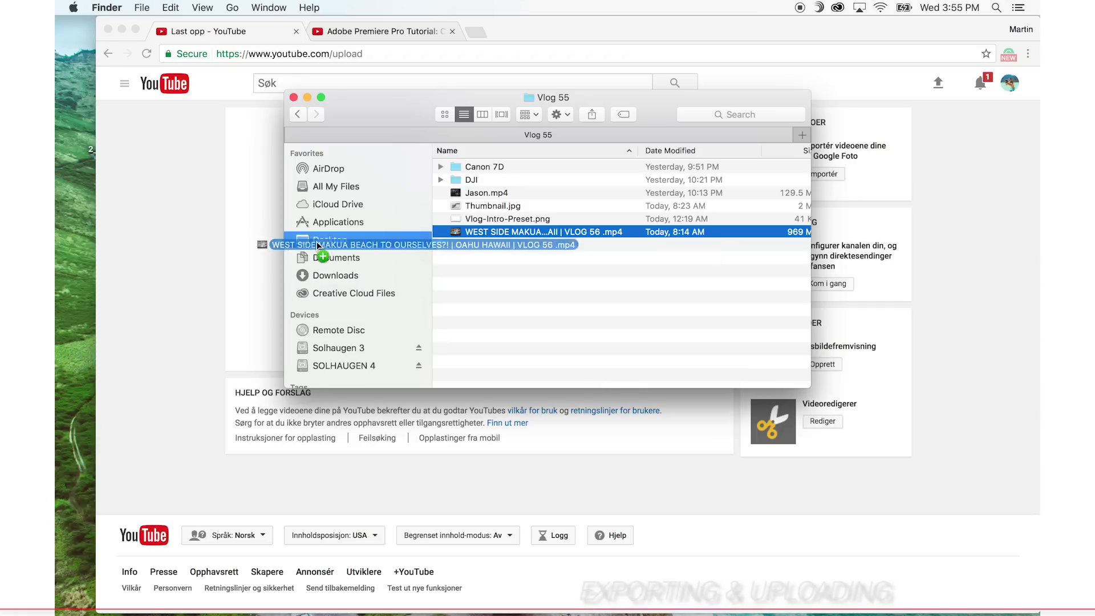
left_click_drag(269, 240, 276, 237)
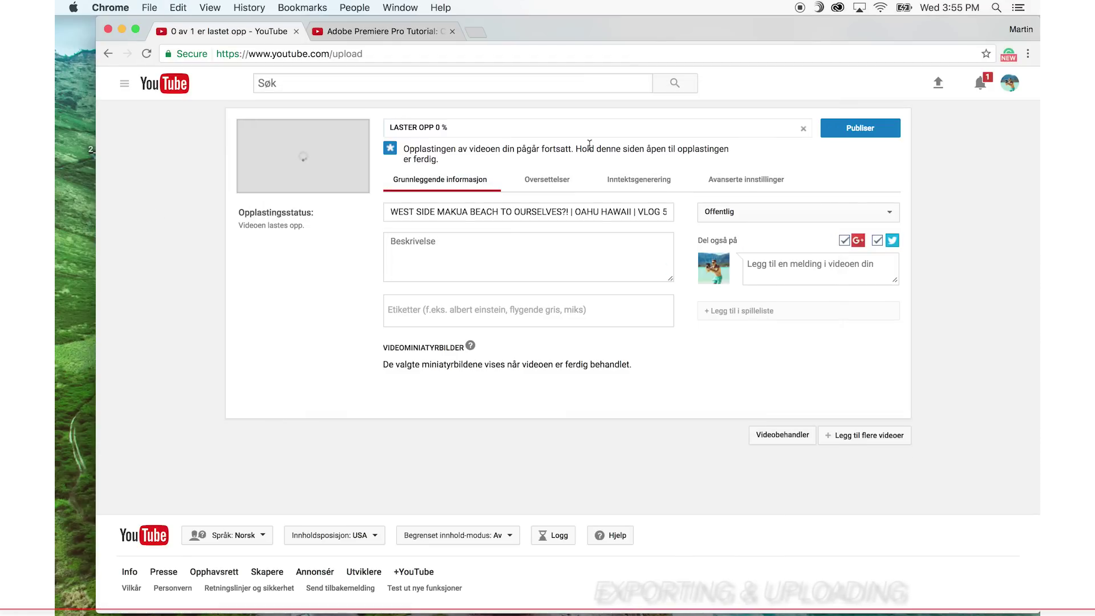
left_click(475, 236)
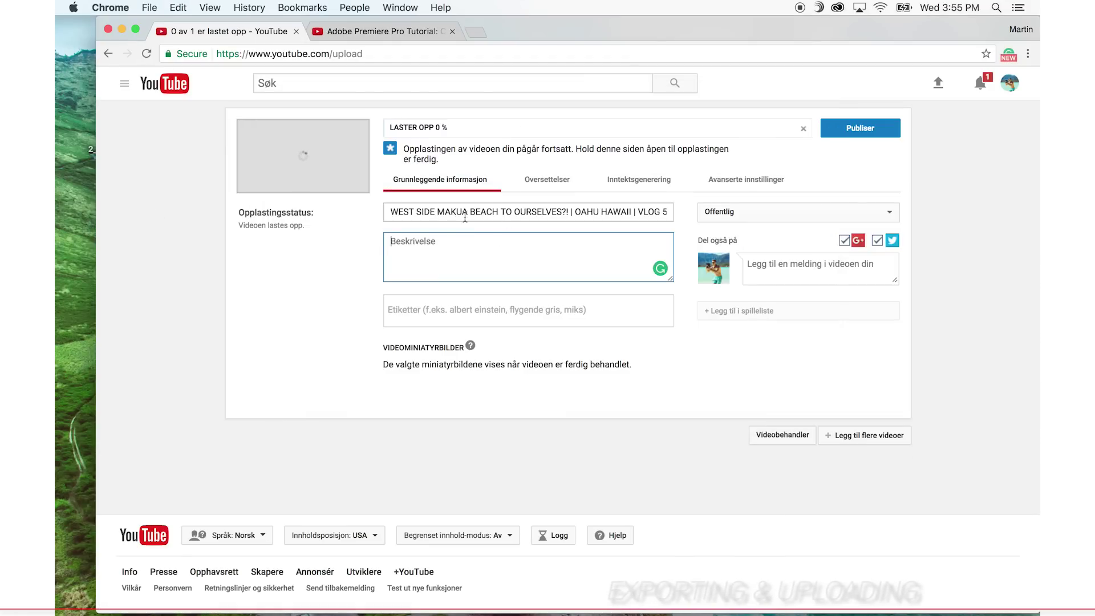
left_click(641, 218)
left_click_drag(664, 214, 440, 219)
left_click(468, 254)
Schedule the video (Planlagt) for 2 March 2017 at 07:00 local time and enter the sharing message "WEST TO OURSELVES!".
left_click(781, 206)
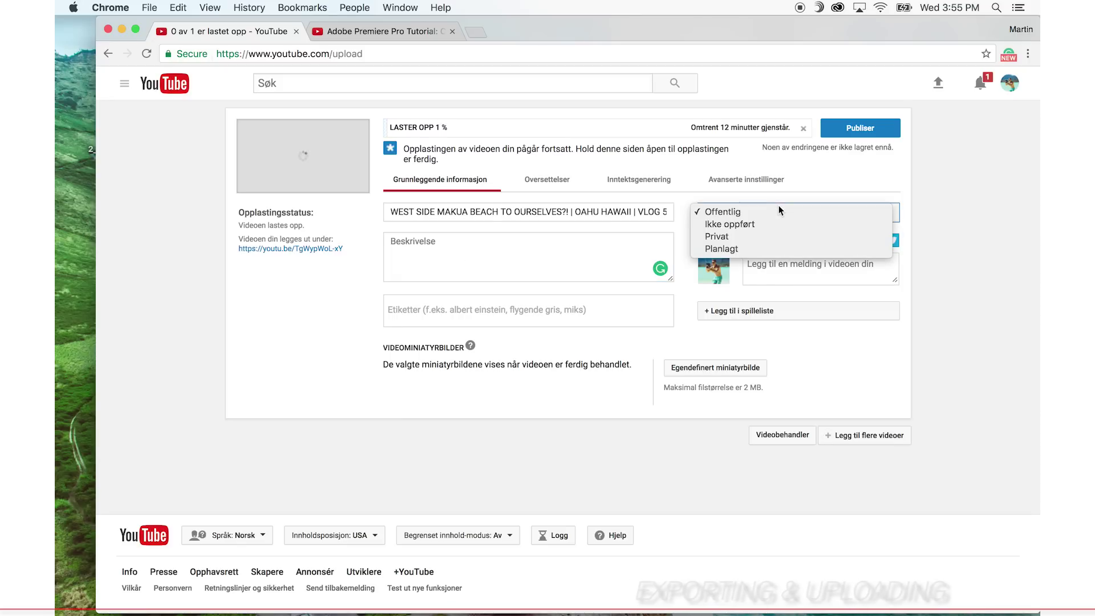
left_click(770, 247)
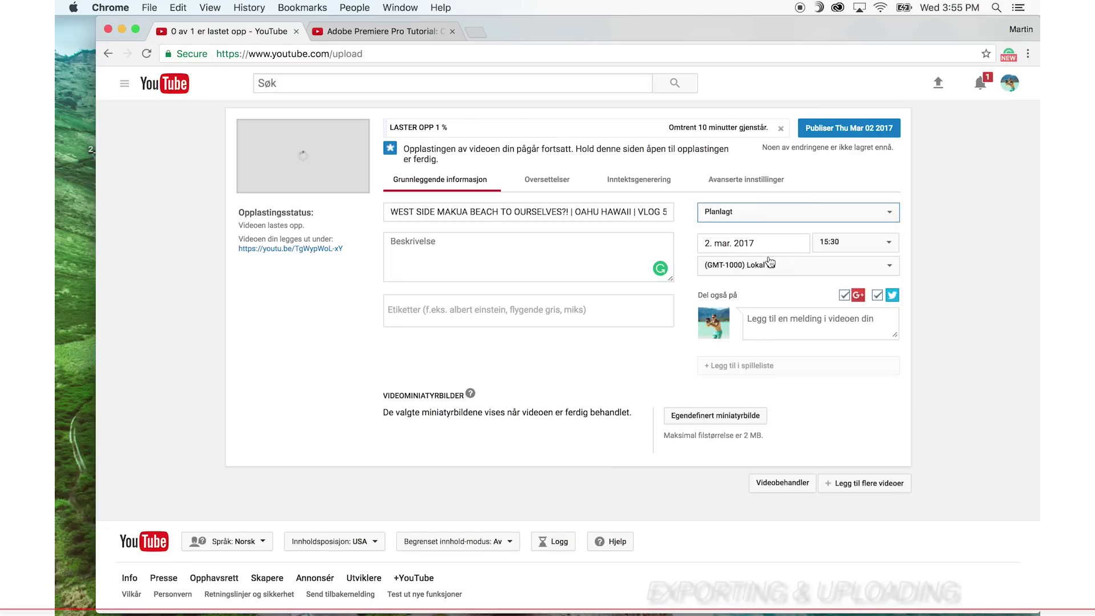
left_click(830, 245)
scroll(859, 120, "up", 1)
left_click(859, 45)
left_click(774, 242)
left_click(771, 286)
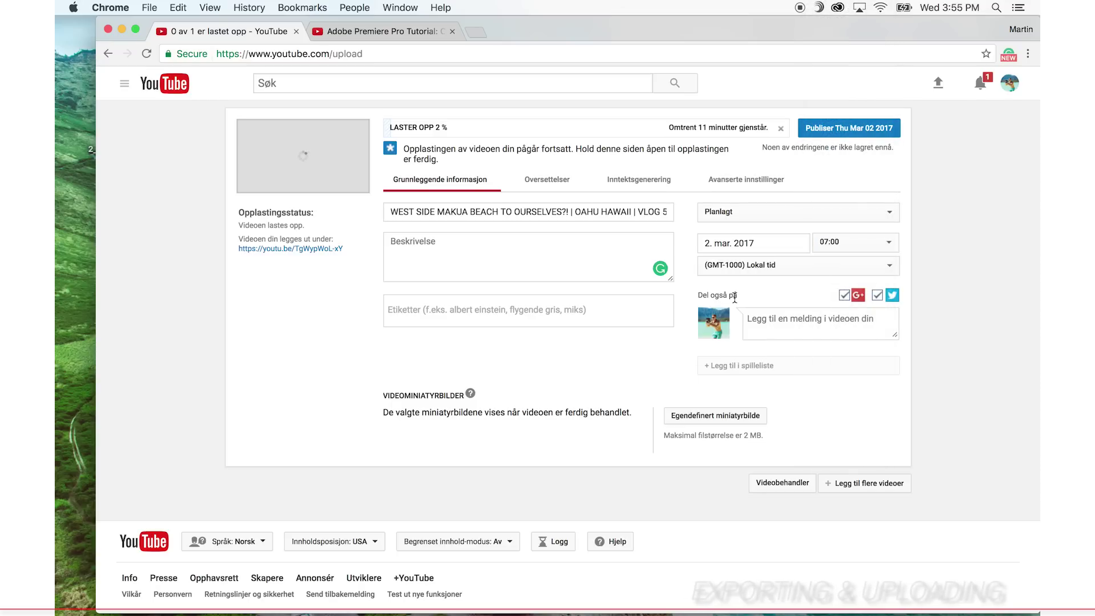
left_click(804, 325)
type("WEST TO OURSELVES!")
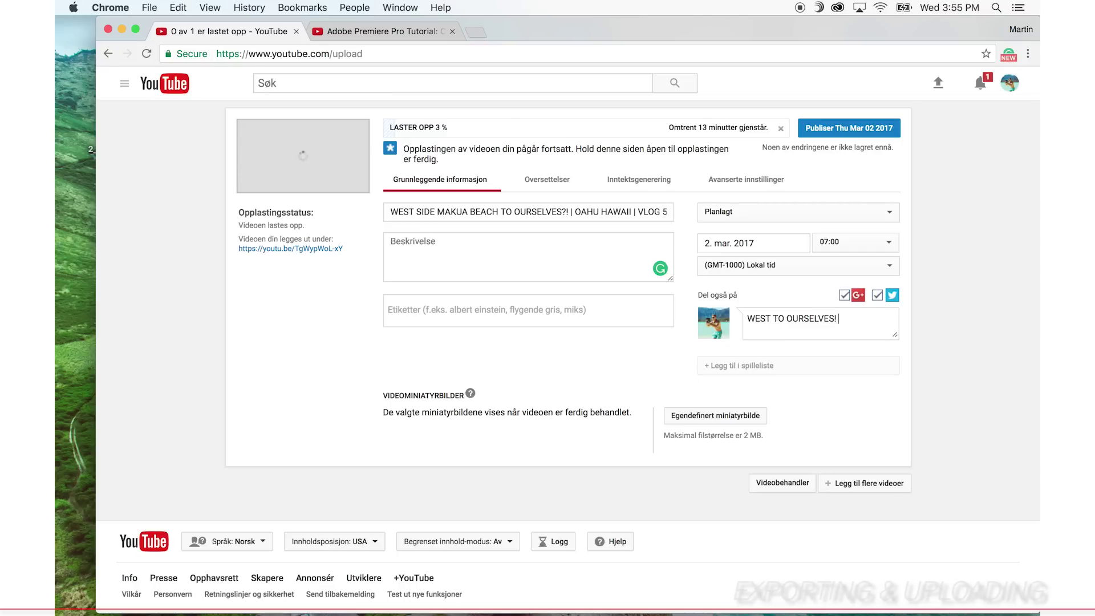
Upload Thumbnail.jpg from the external drive's VLOG > Vlog 55 folder as the video's custom thumbnail.
left_click(708, 416)
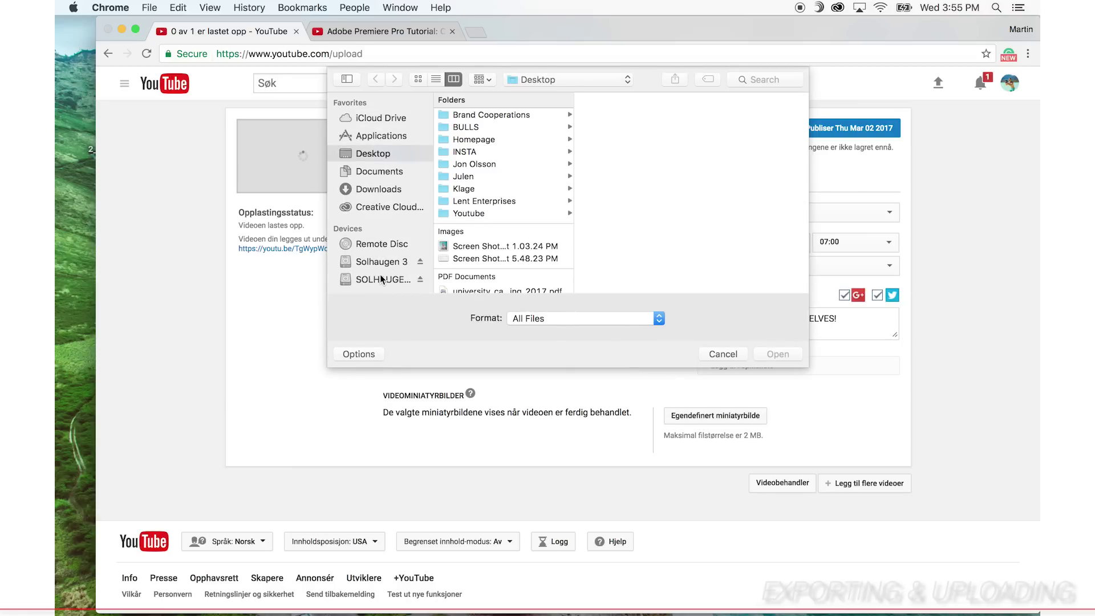
left_click(381, 280)
left_click(509, 130)
left_click(523, 141)
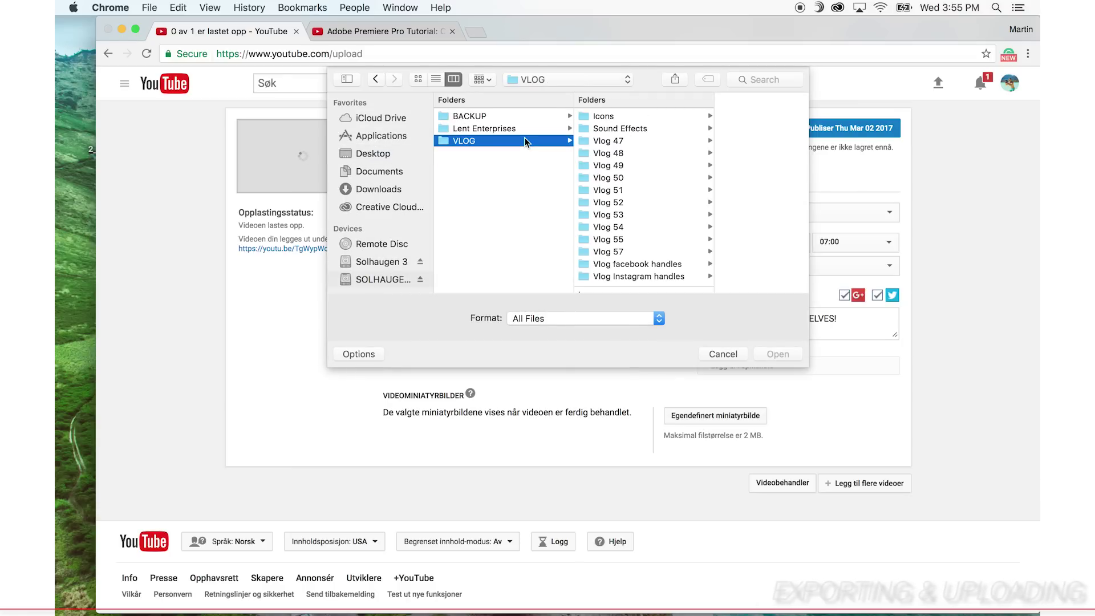
left_click(628, 239)
left_click(718, 162)
key("space")
key("space")
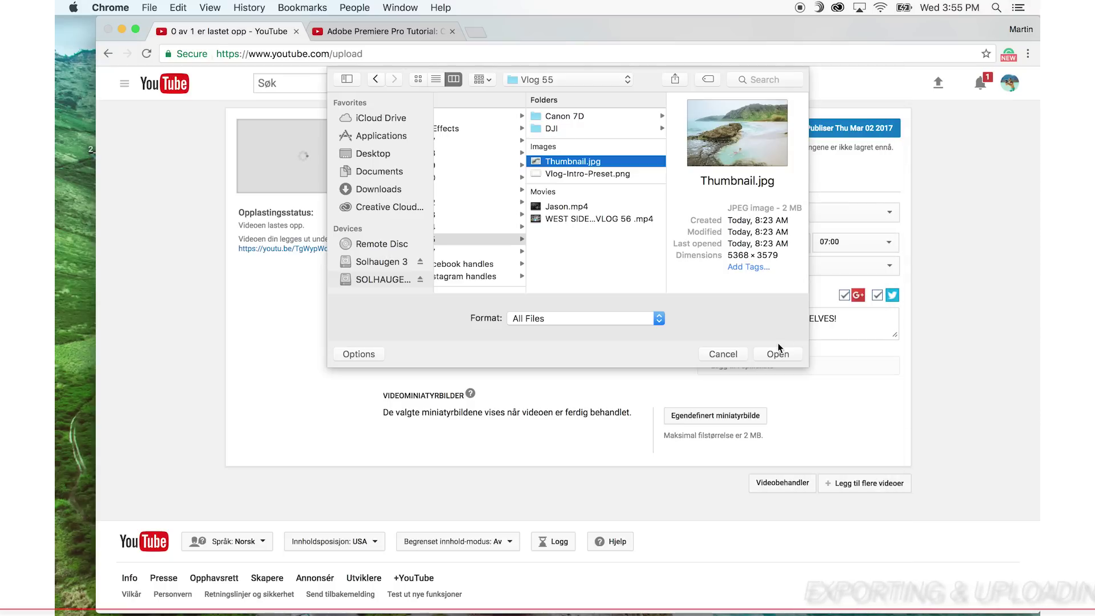
left_click(778, 351)
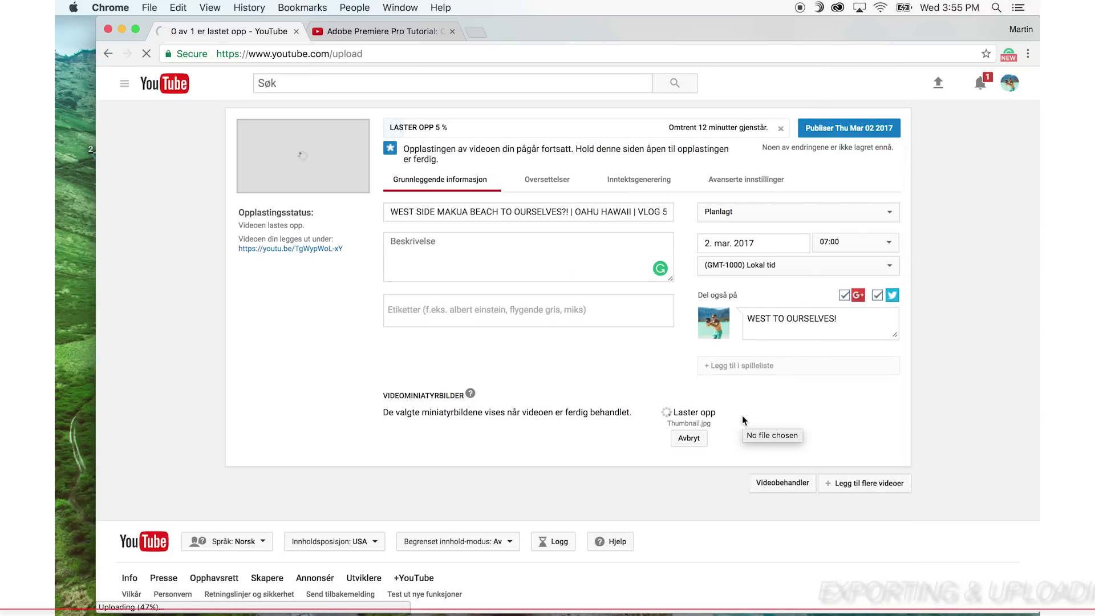
Switch to Word, write the tags Hawaii, Oahu, hike, the two creators' names, vlog and life in a blank document, and copy them.
left_click(572, 605)
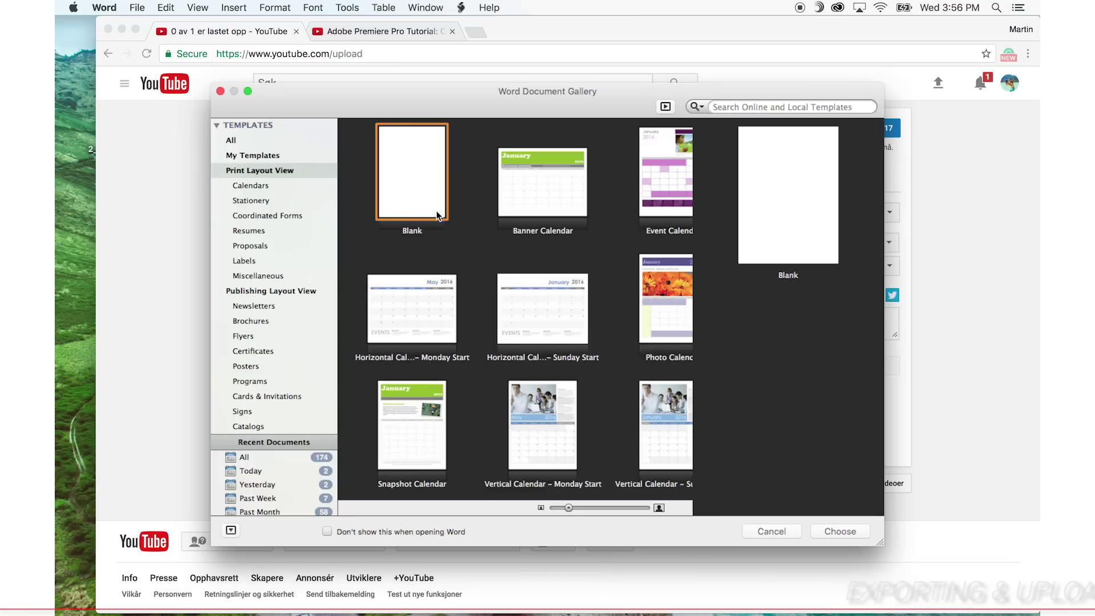
double_click(405, 214)
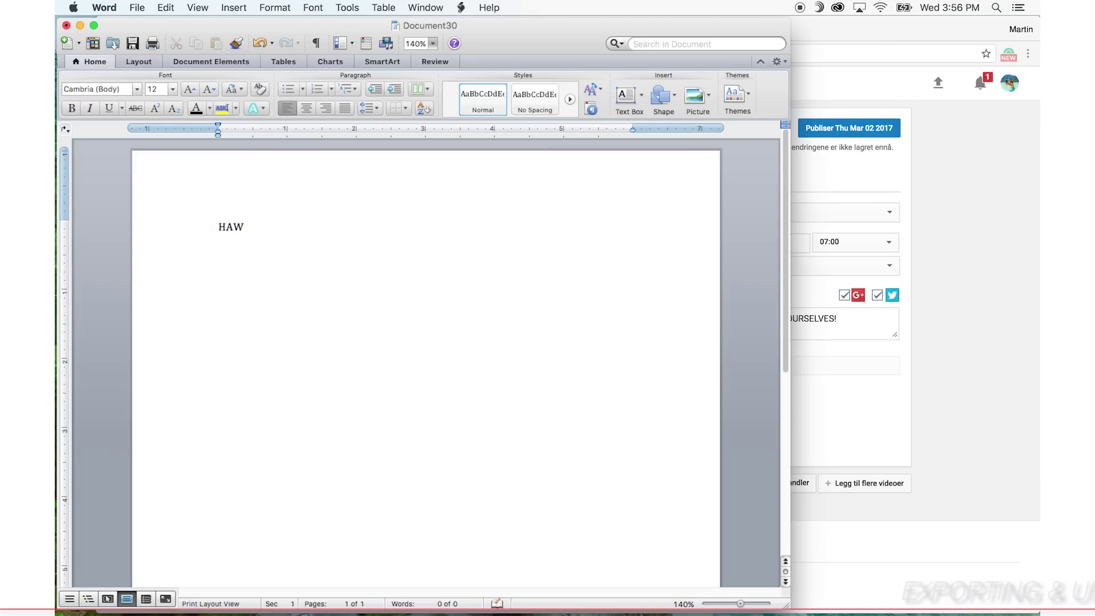
left_click_drag(528, 239, 177, 233)
key("super+c")
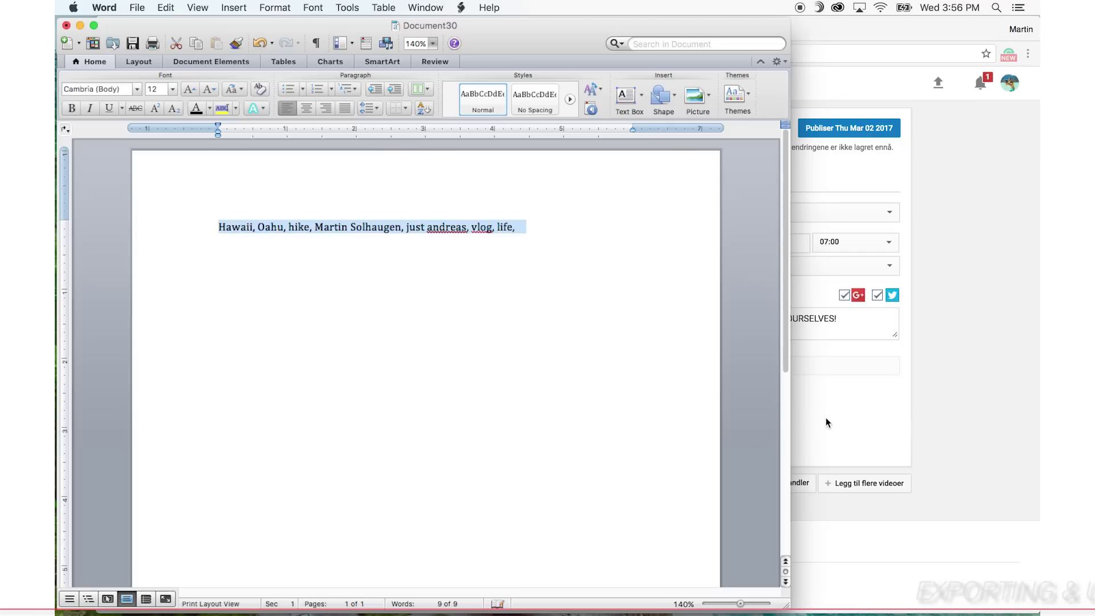
Return to the YouTube upload page in Chrome and paste the copied list as the video's tags.
left_click(833, 382)
left_click(521, 310)
key("super+v")
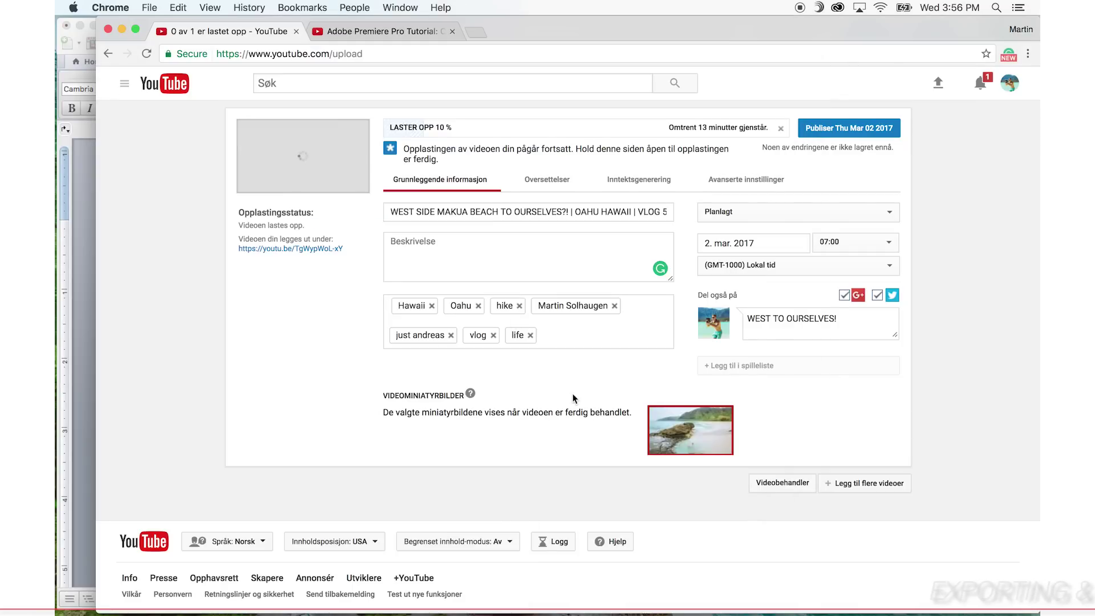
Open the edit page of the already published VLOG 56 video in the other YouTube tab.
left_click(530, 268)
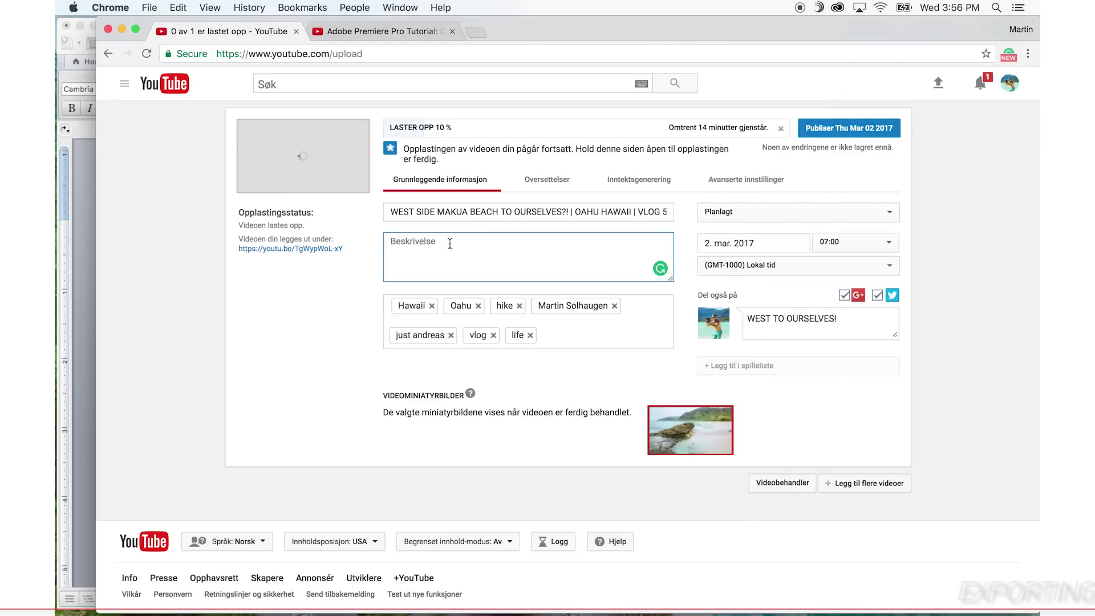
left_click(380, 32)
left_click(124, 84)
left_click(143, 137)
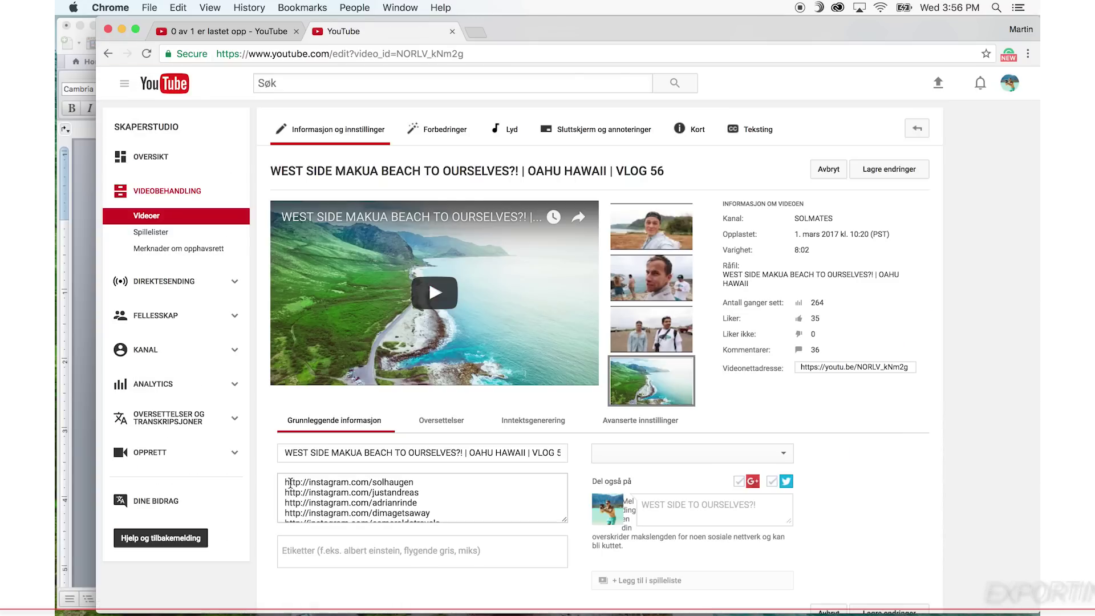
Select the full description of the published VLOG 56 video, then look through its closing credits and tags.
left_click(290, 483)
key("super+a")
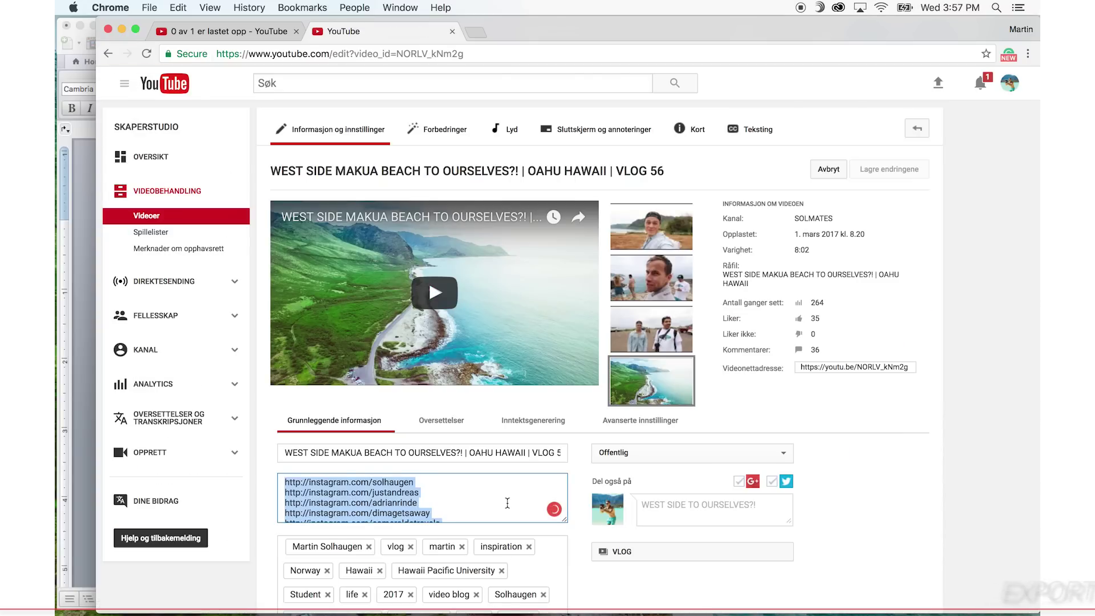
left_click(507, 504)
scroll(507, 503, "down", 10)
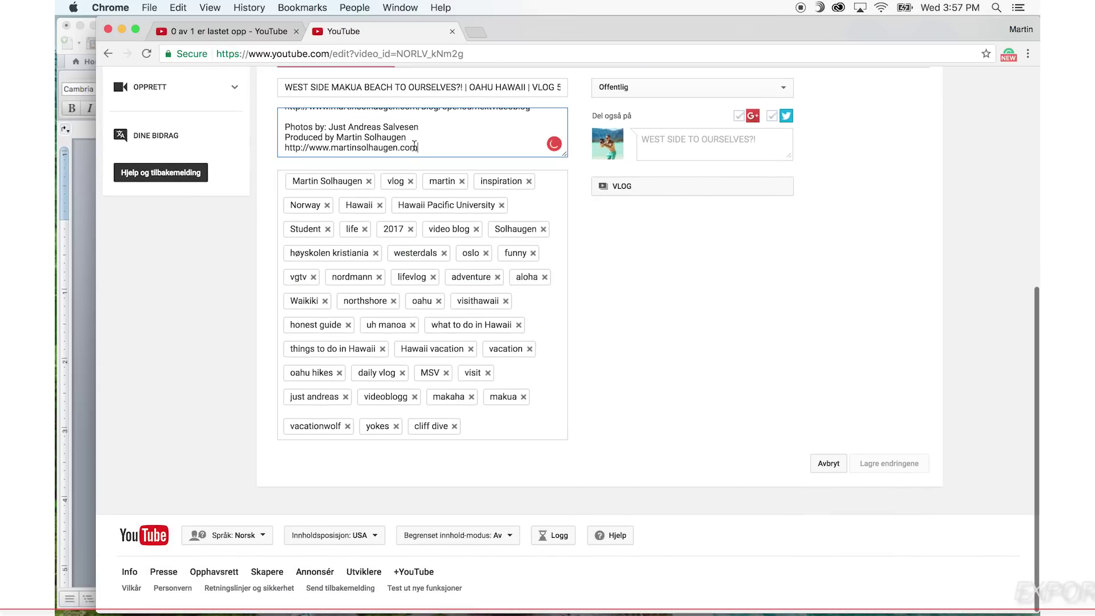
Copy the full description of the published VLOG 56 video and paste it as the description on the YouTube upload page.
key("super+a")
key("super+c")
left_click(265, 31)
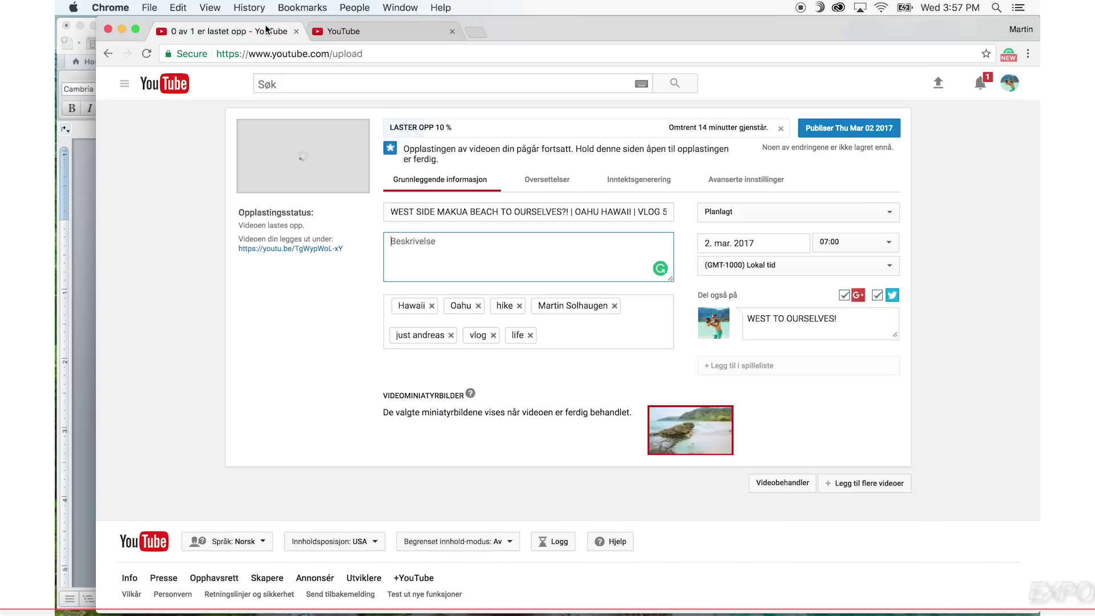
key("super+v")
scroll(579, 274, "up", 10)
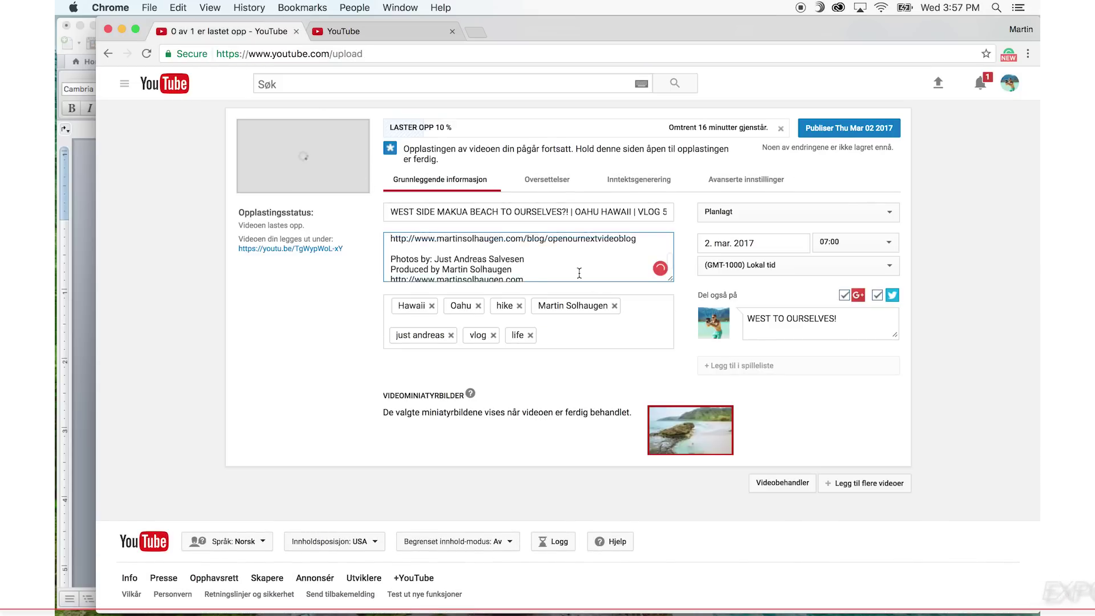
scroll(490, 272, "up", 1)
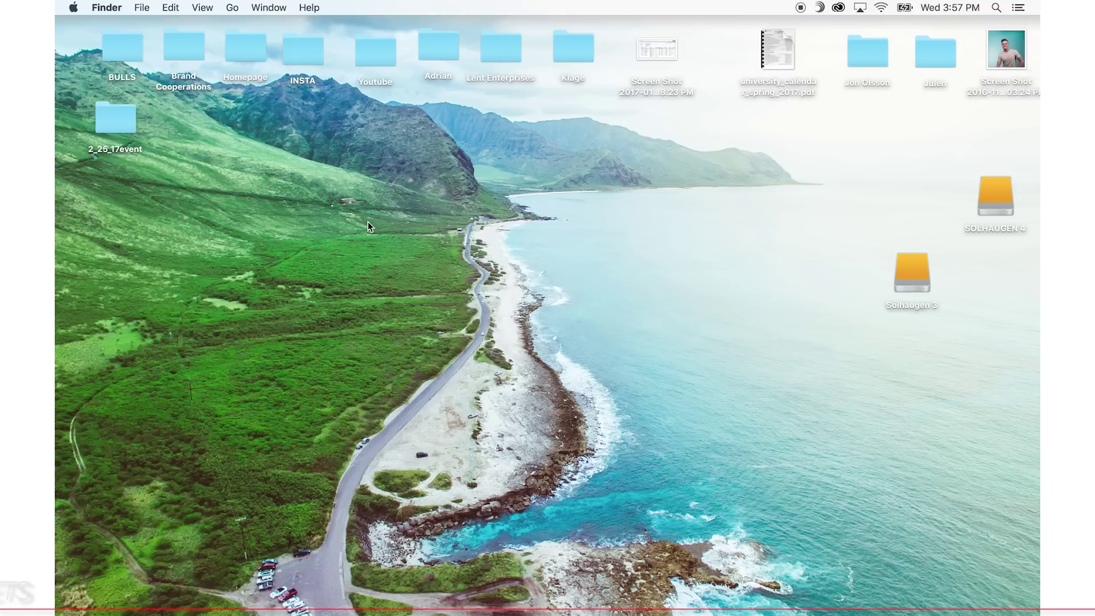
Preview the end-credits clip Youtube_credits_new2.mp4 from the Youtube folder on the desktop.
left_click(469, 438)
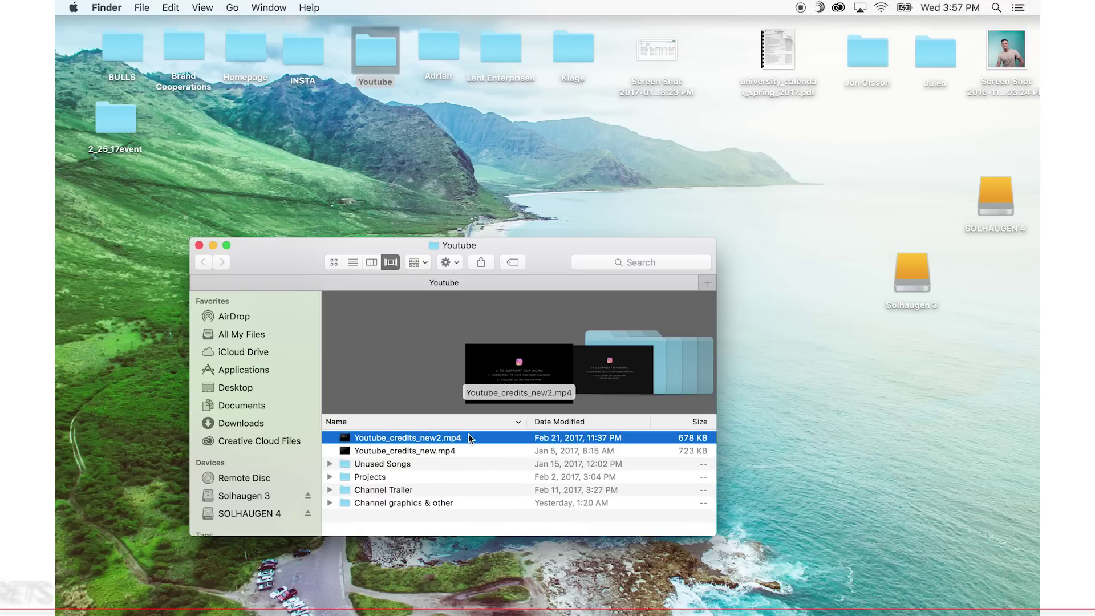
key("space")
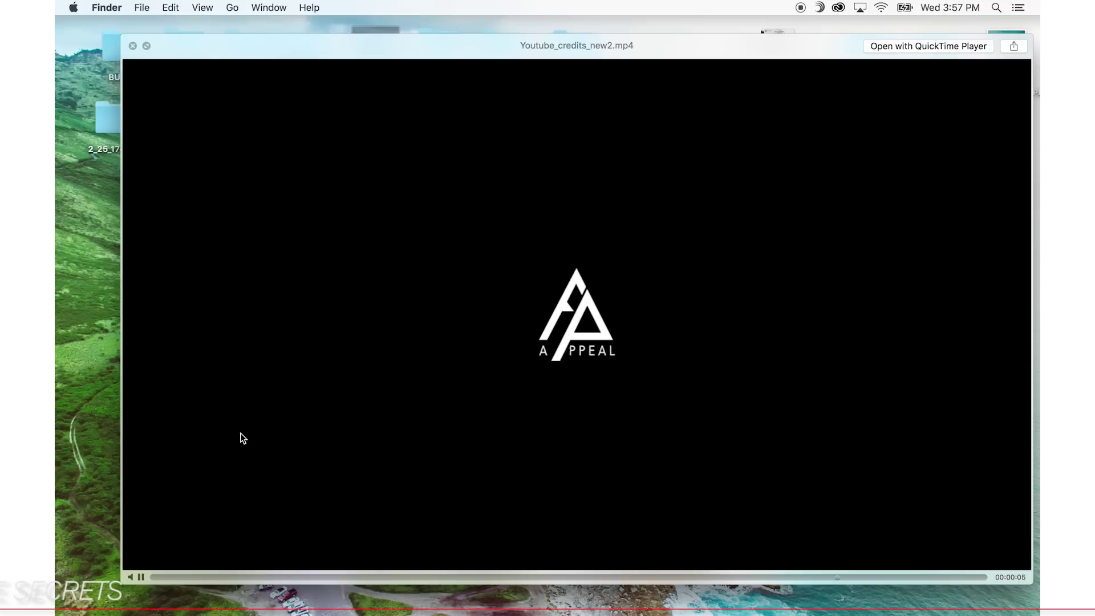
left_click_drag(288, 577, 322, 581)
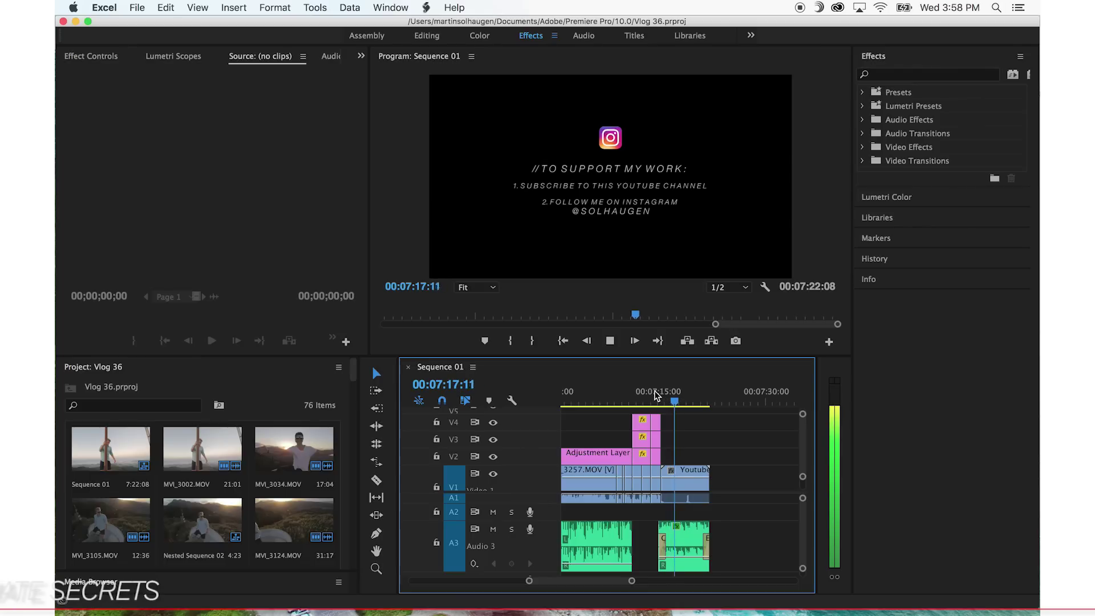
Switch to Premiere Pro, play the end credits of Sequence 01 and inspect the effect settings of their music clip.
key("space")
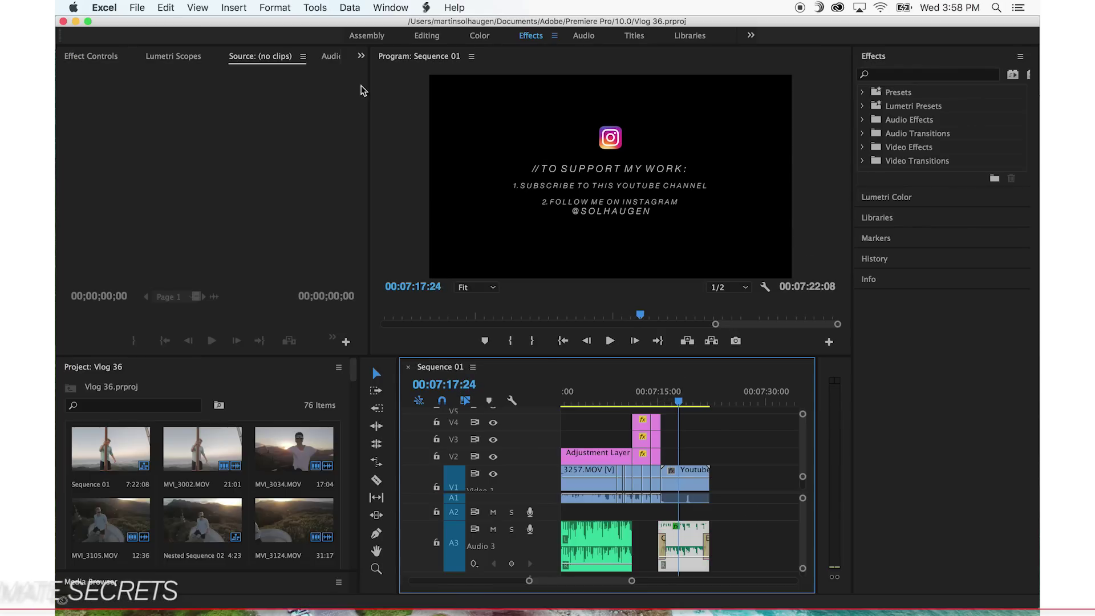
left_click(91, 56)
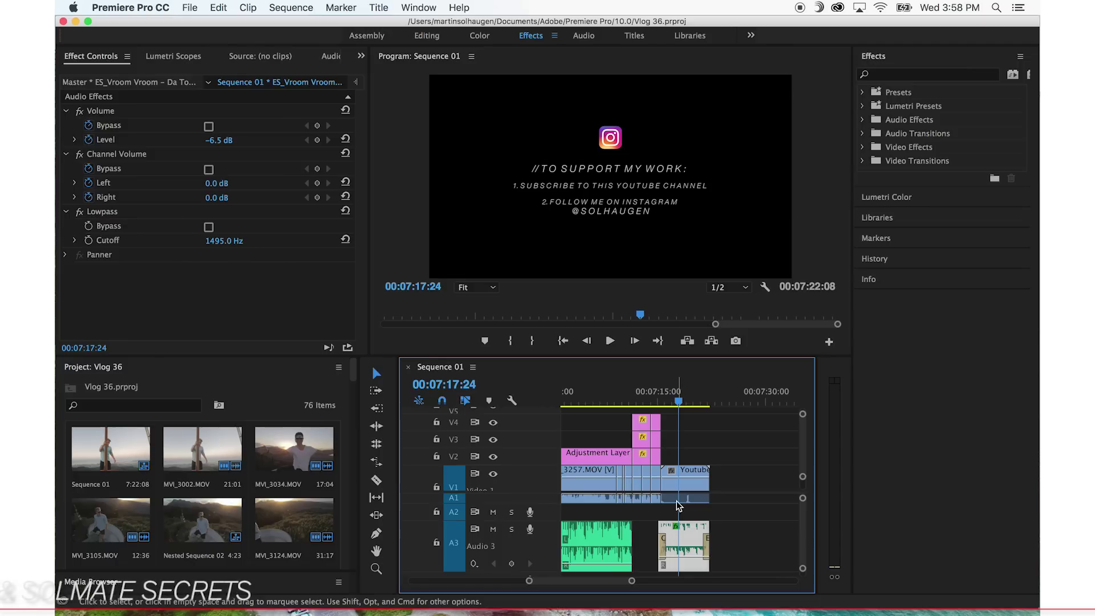
left_click(661, 395)
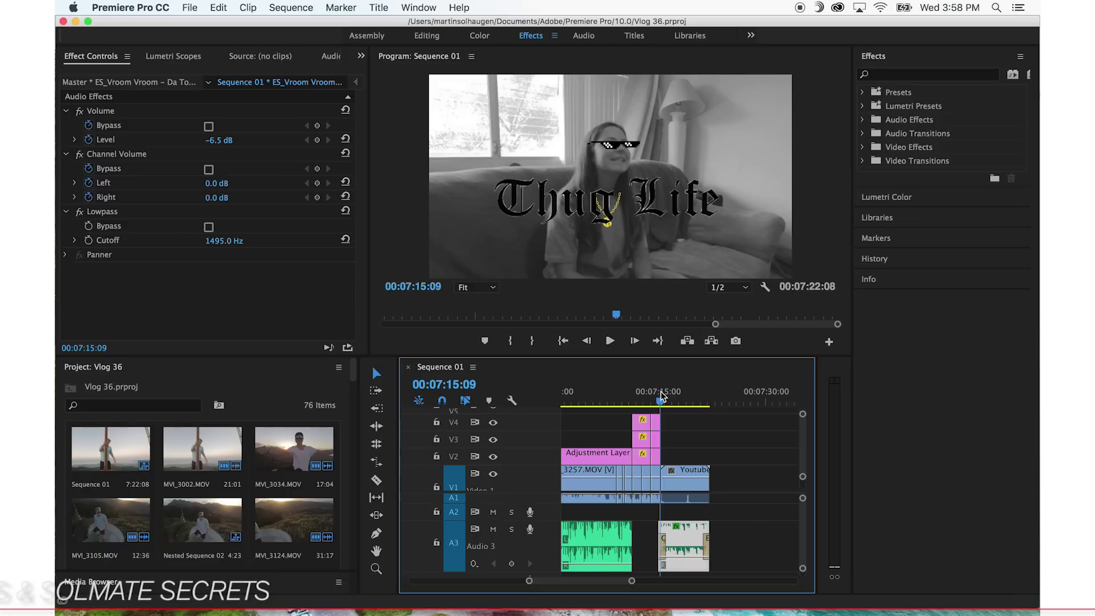
key("space")
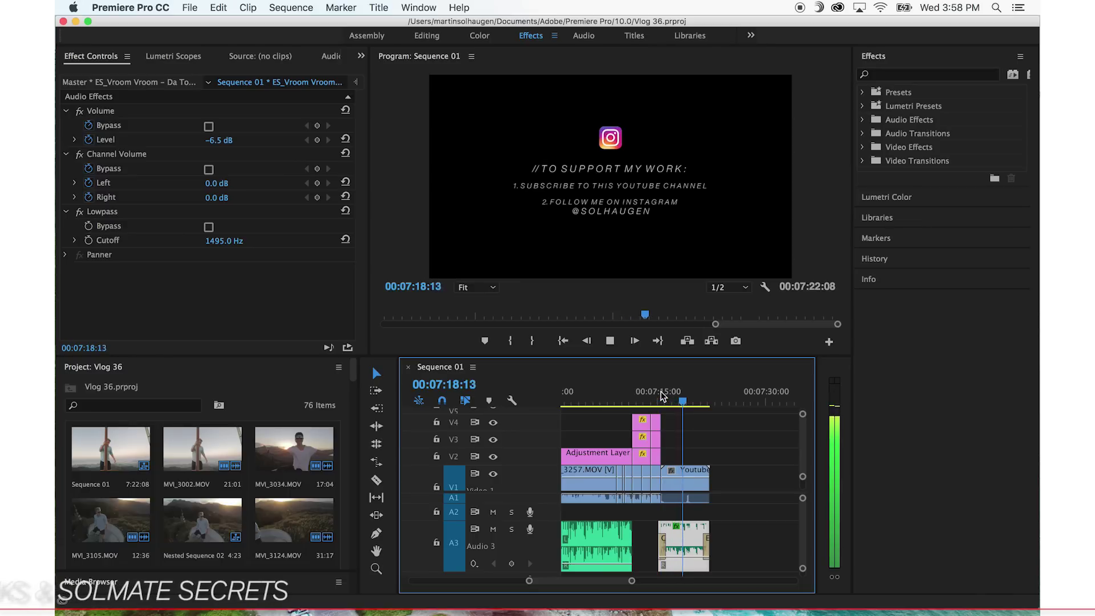
key("space")
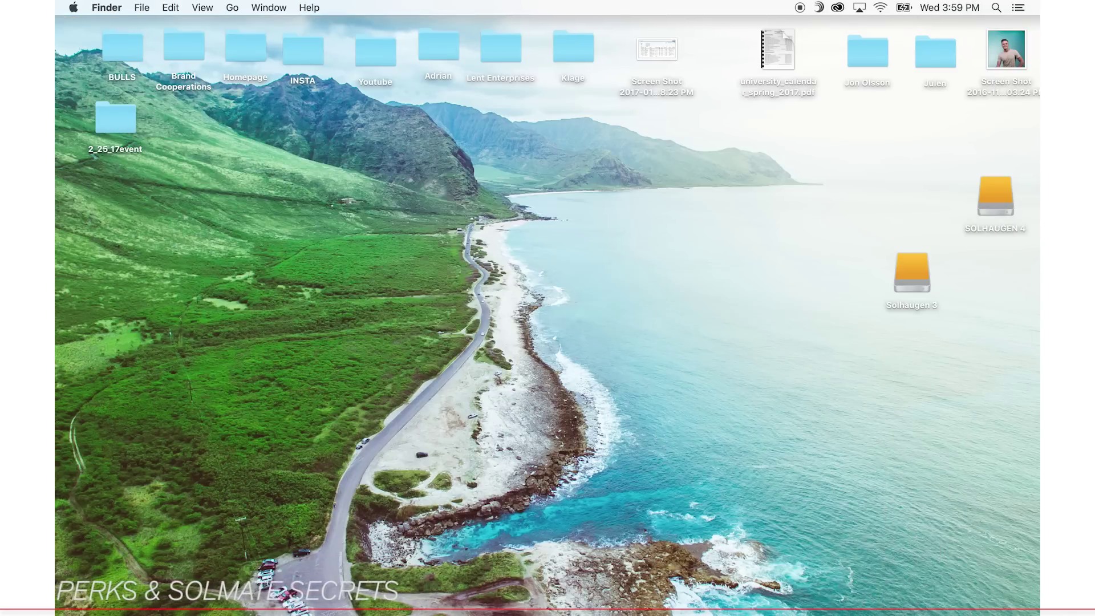
Switch to Photoshop, open Vlog-Intro-Preset.psd and replace its main title line with HOW I EDIT MY VLOGS.
mouse_move(724, 579)
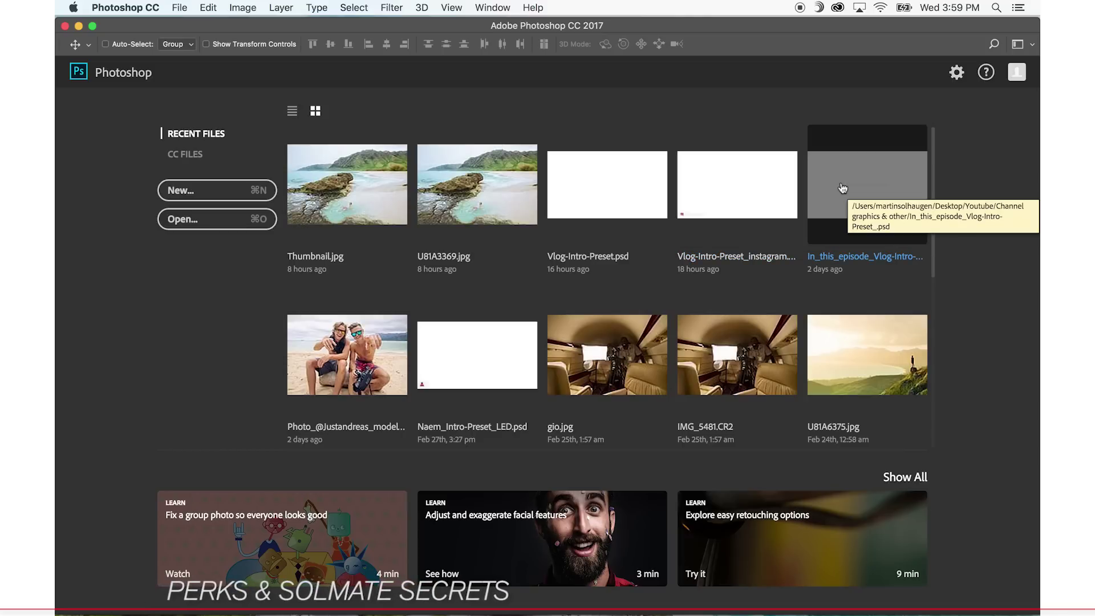
left_click(736, 194)
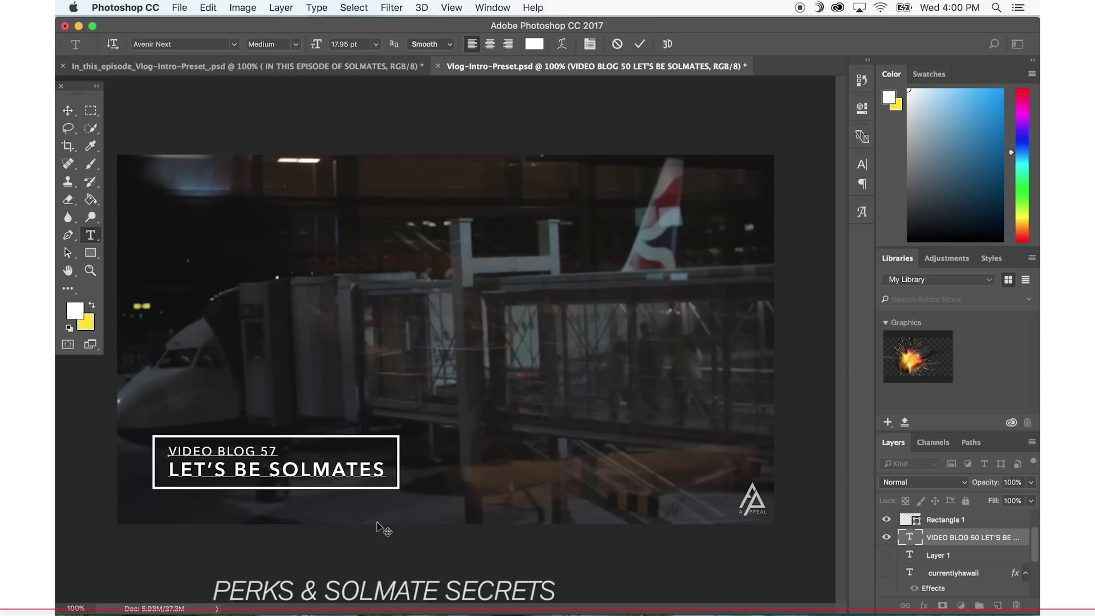
left_click_drag(387, 469, 172, 463)
key("BackSpace")
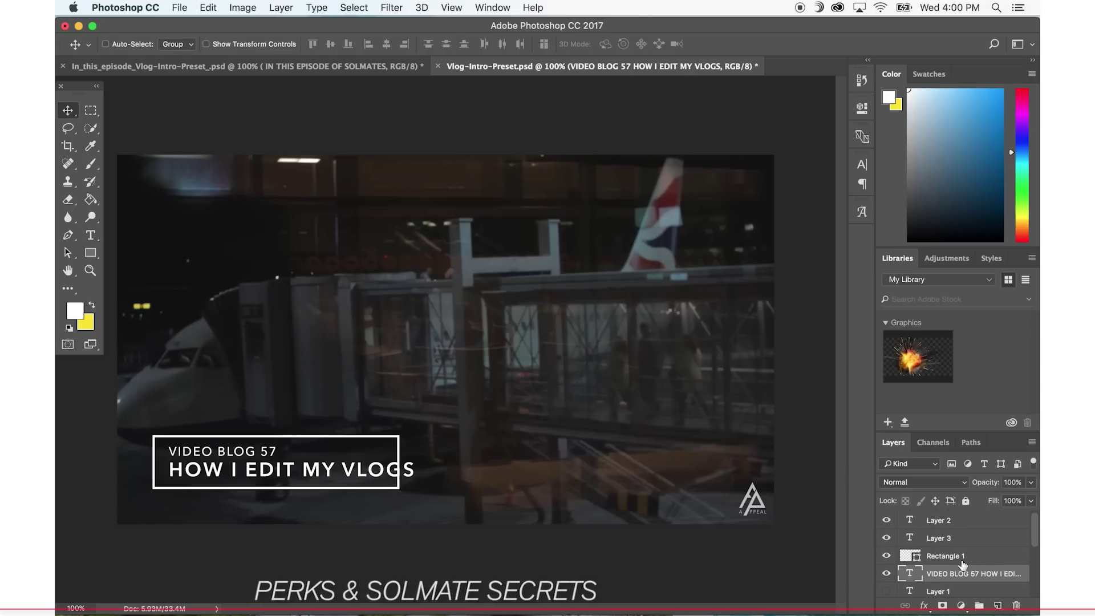
Widen the Rectangle 1 frame on its right side so that it encloses the whole HOW I EDIT MY VLOGS title.
scroll(964, 563, "down", 2)
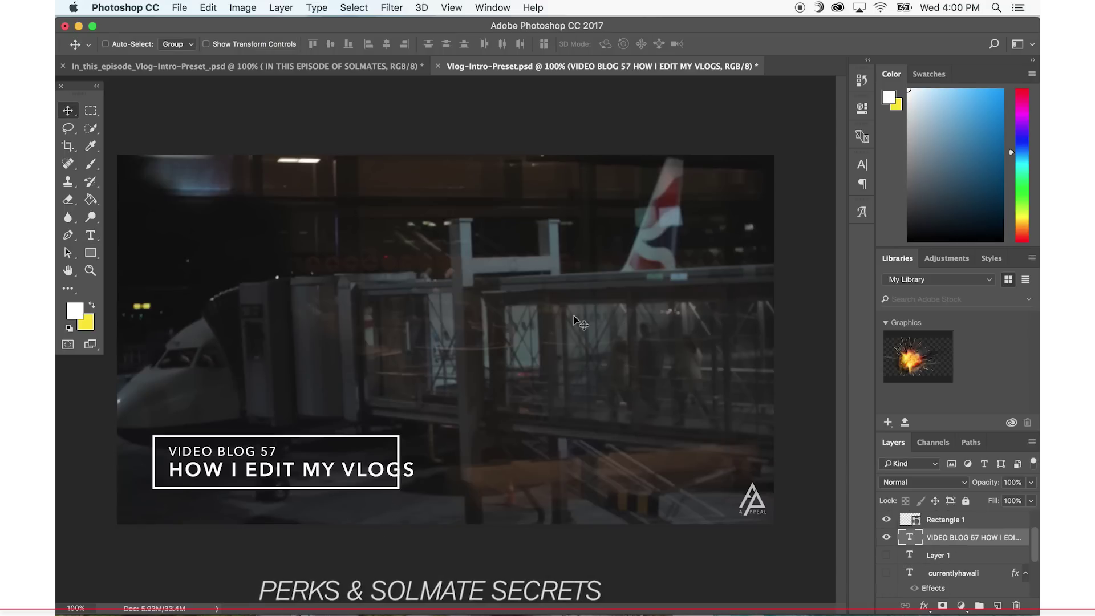
scroll(979, 559, "up", 2)
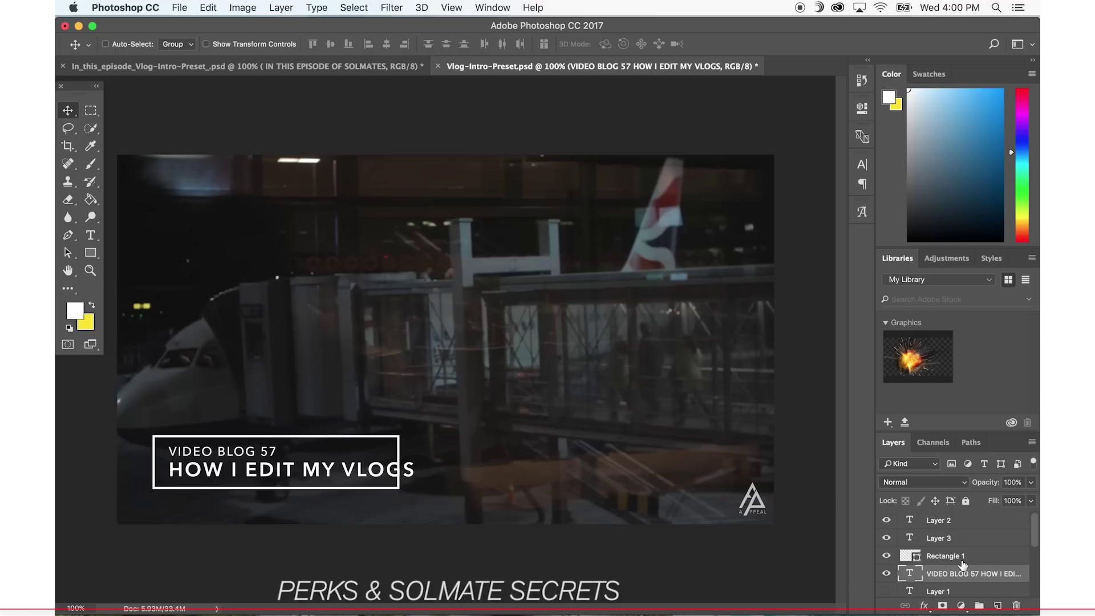
left_click(965, 559)
key("super+t")
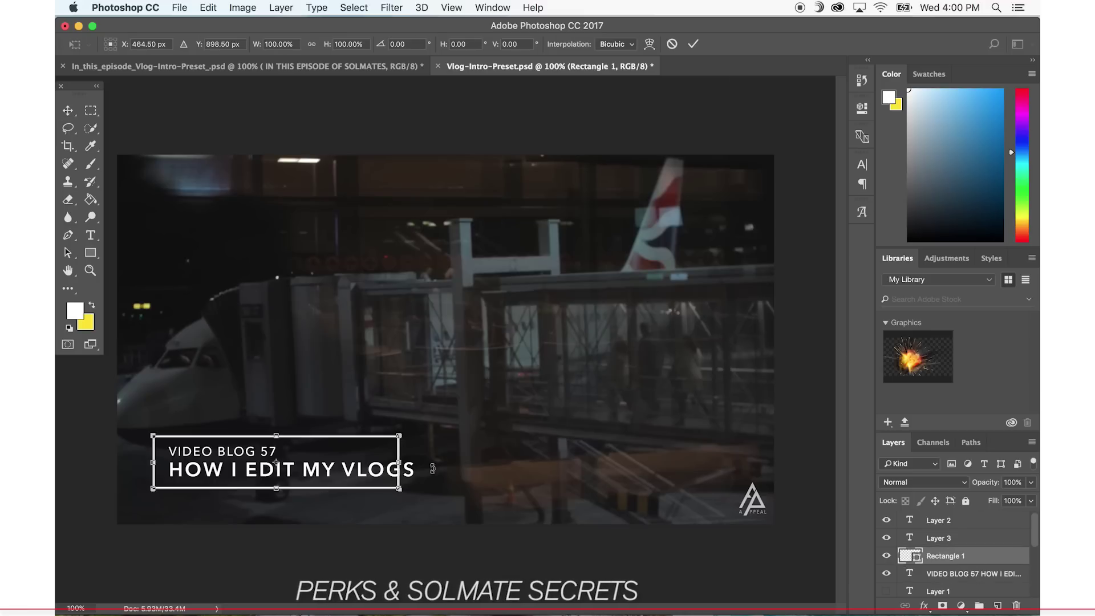
left_click_drag(399, 463, 427, 466)
key("Return")
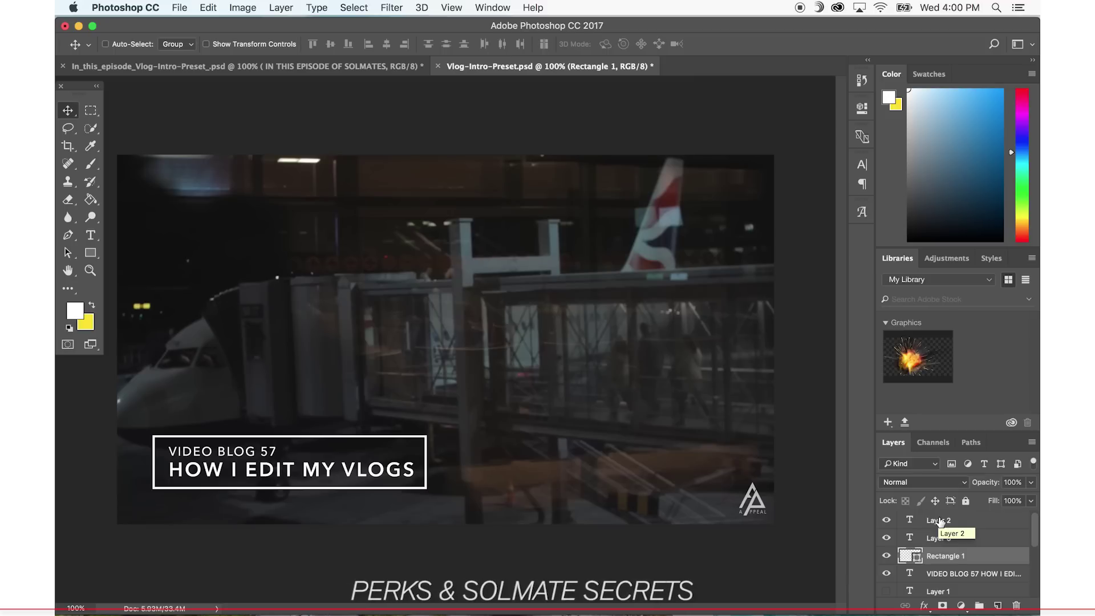
Hide the background image and save the title graphic as a PNG in the VLOG drive folder's Vlog 57 subfolder, with Smallest / Slow compression.
left_click(922, 522)
key("super+shift+s")
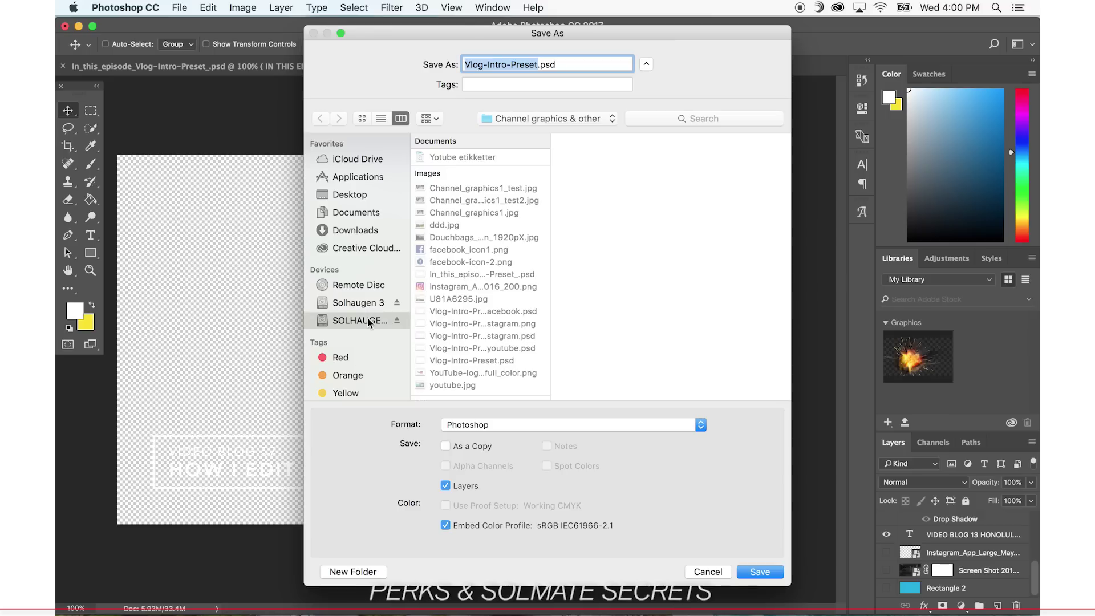
left_click(458, 183)
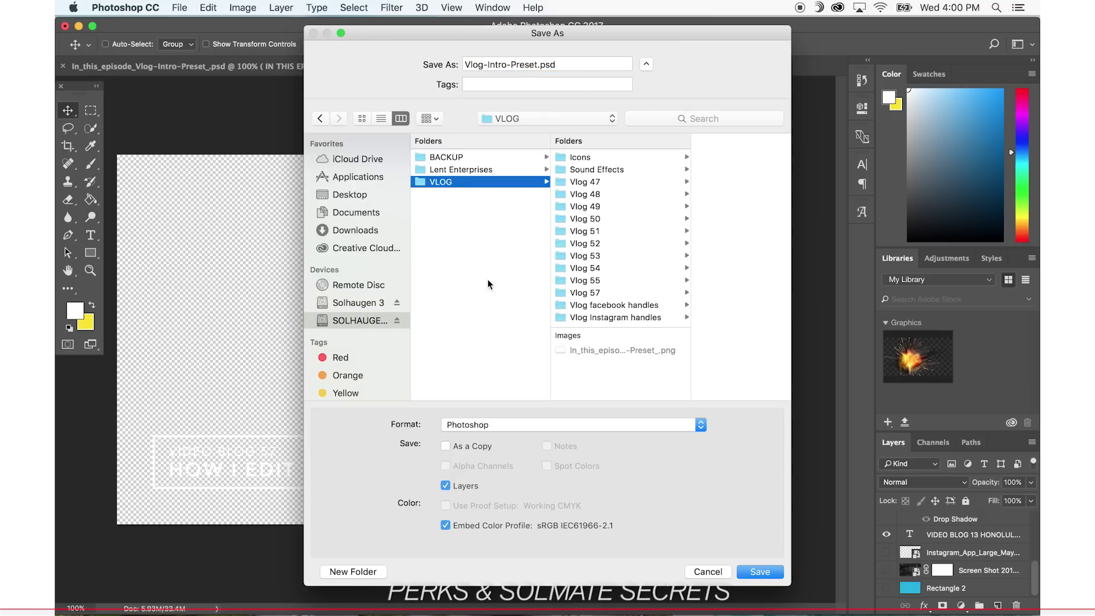
left_click(611, 294)
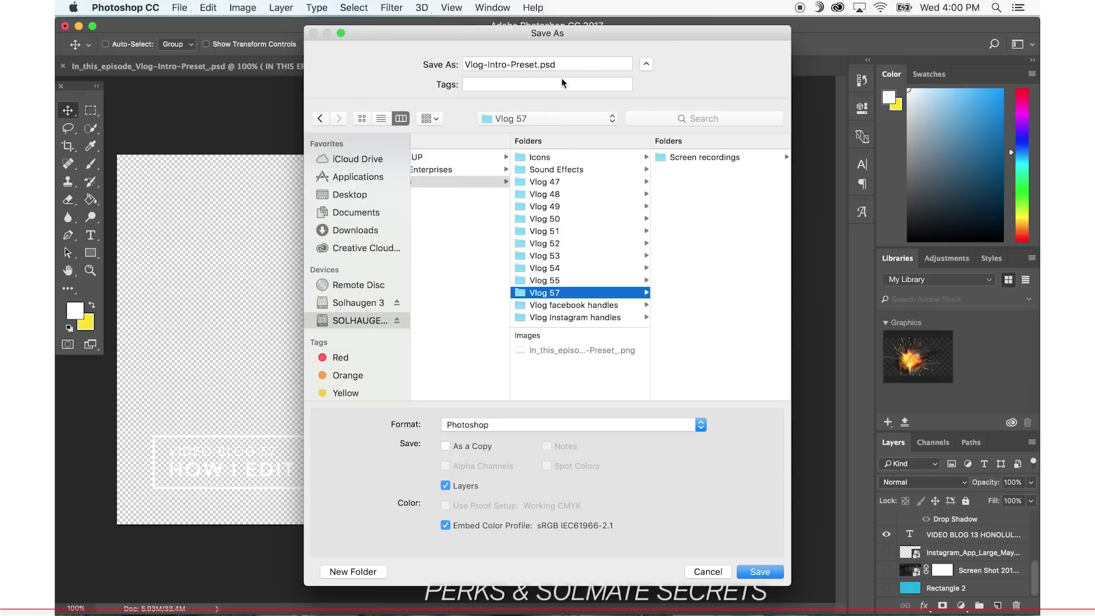
left_click(631, 425)
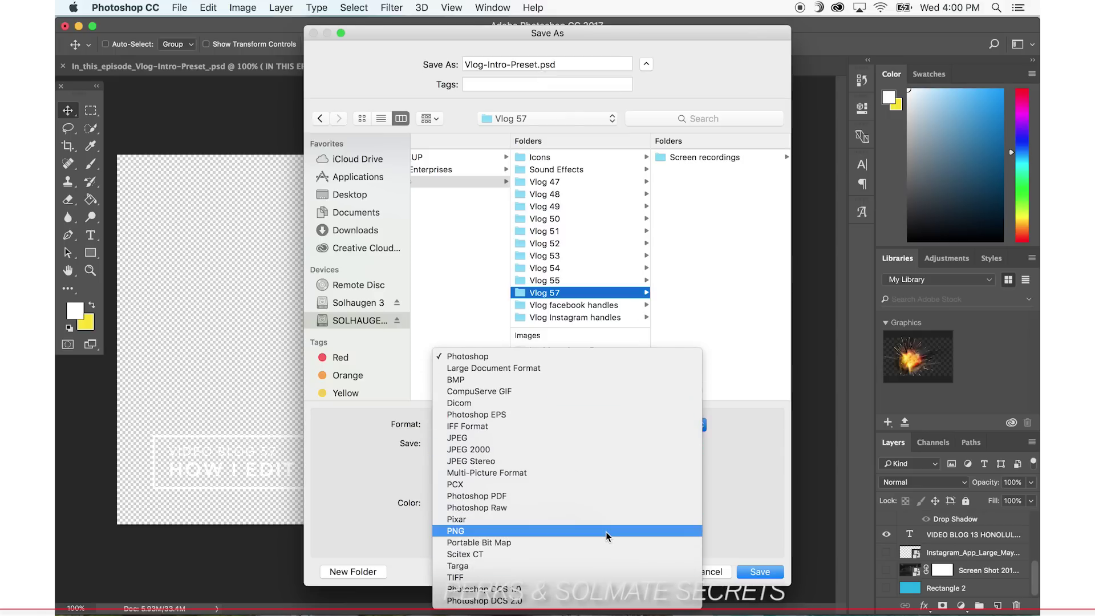
left_click(631, 489)
left_click(760, 572)
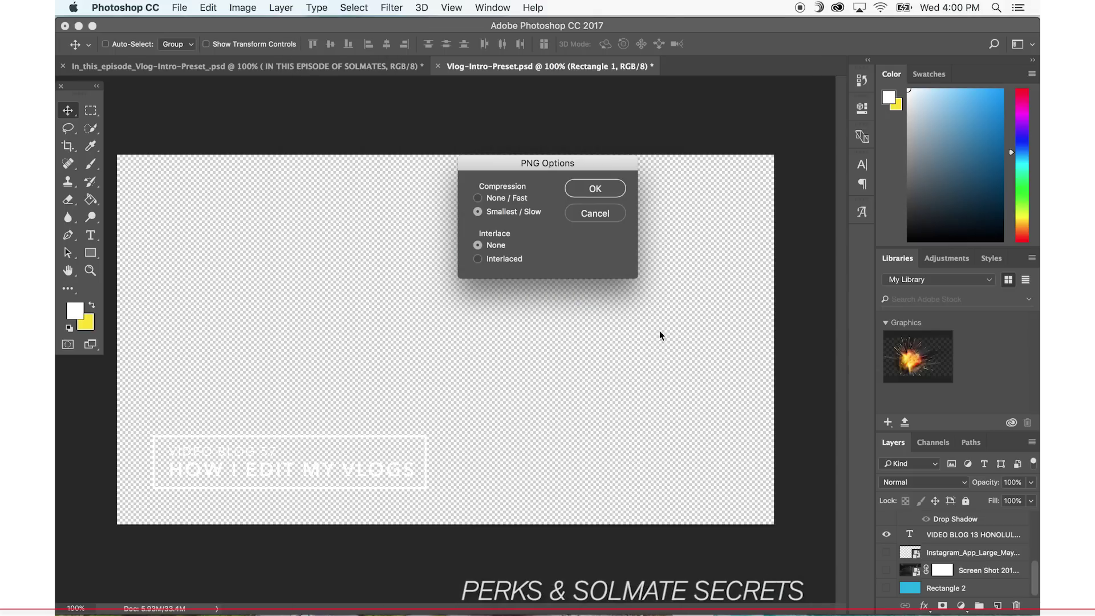
left_click(602, 197)
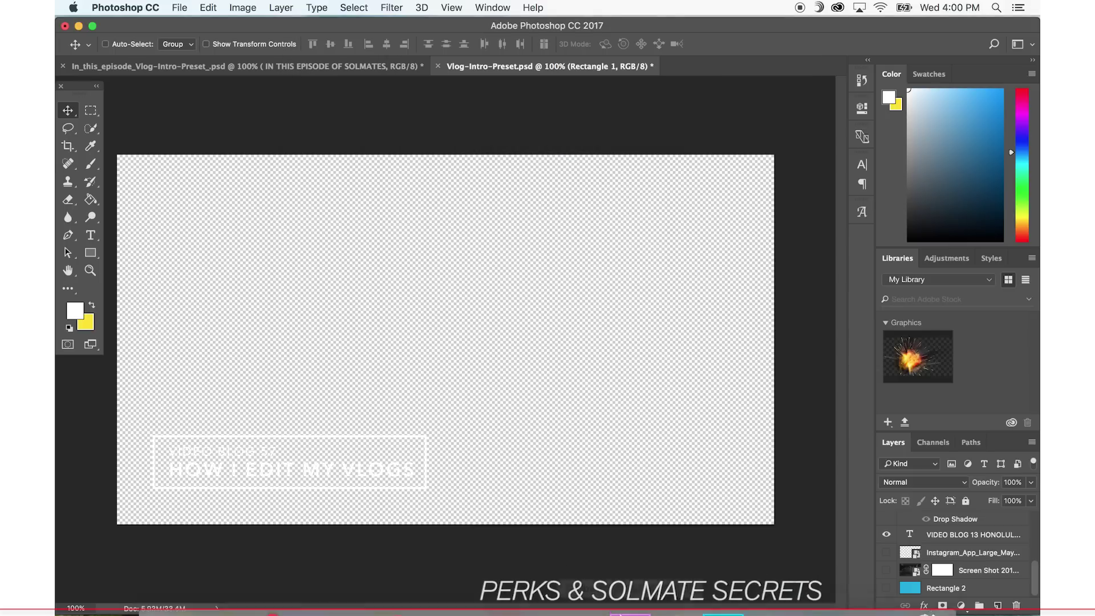
Switch to Premiere Pro and play the opening of Sequence 01 to review how the Vlog-Intro-Preset.png title appears.
mouse_move(523, 595)
left_click(884, 587)
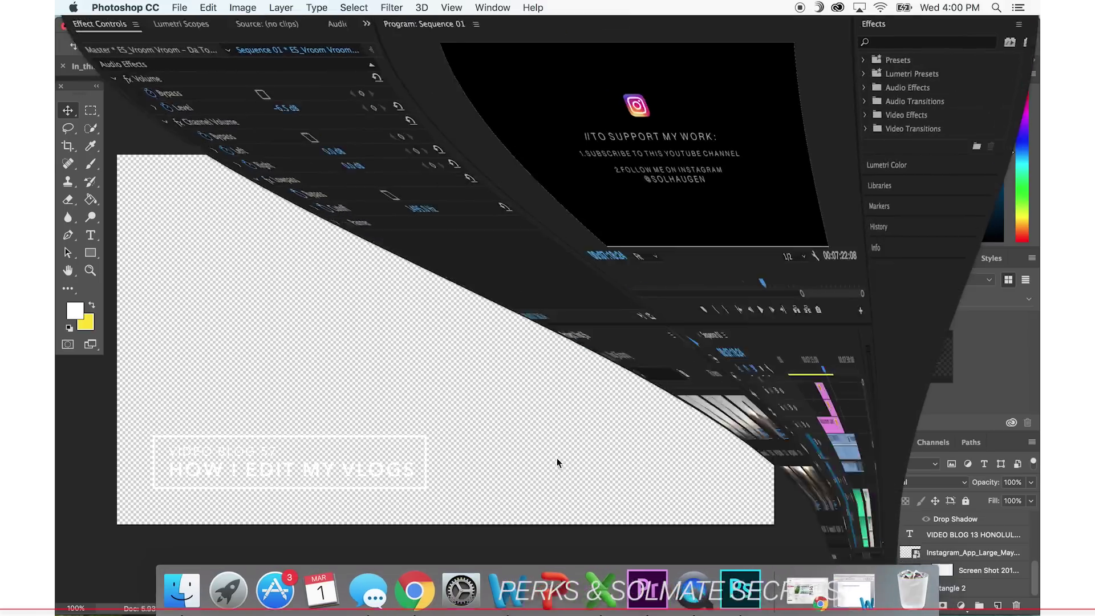
scroll(544, 482, "up", 10)
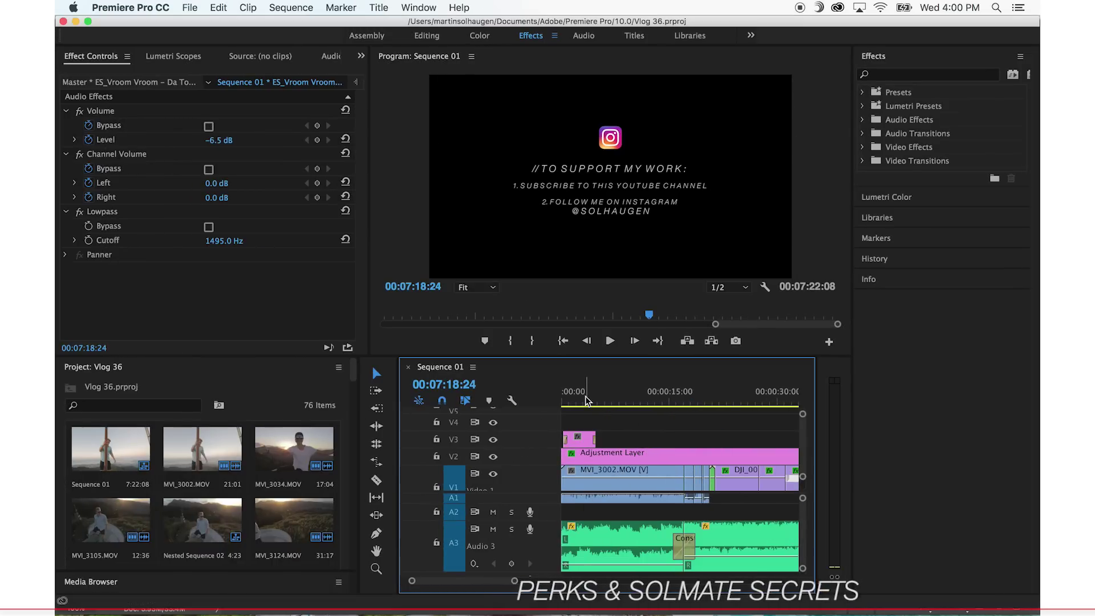
left_click(583, 395)
left_click(561, 398)
key("space")
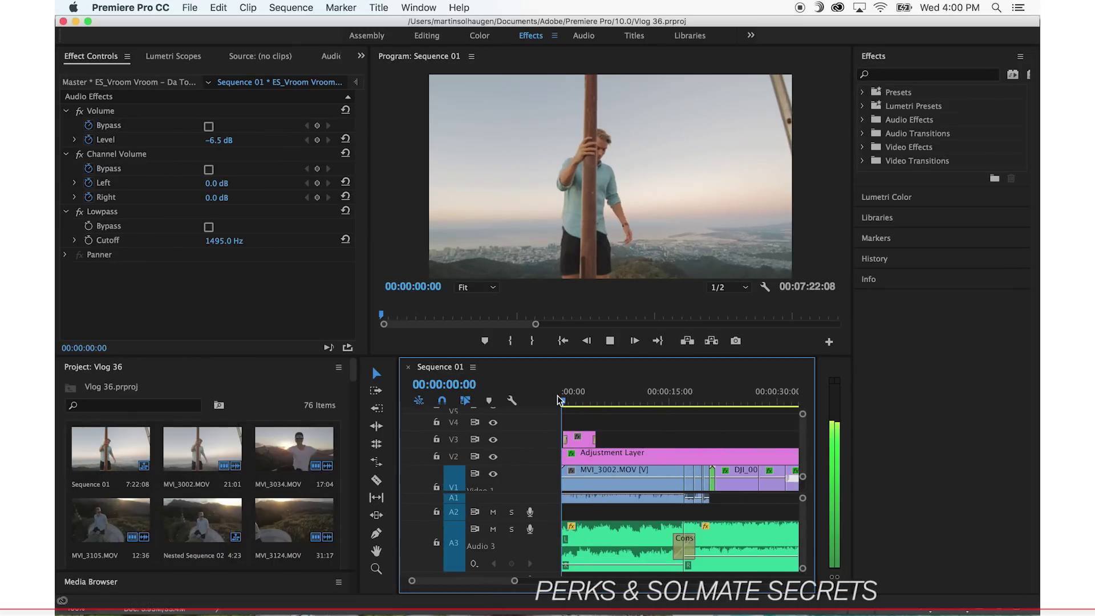
key("space")
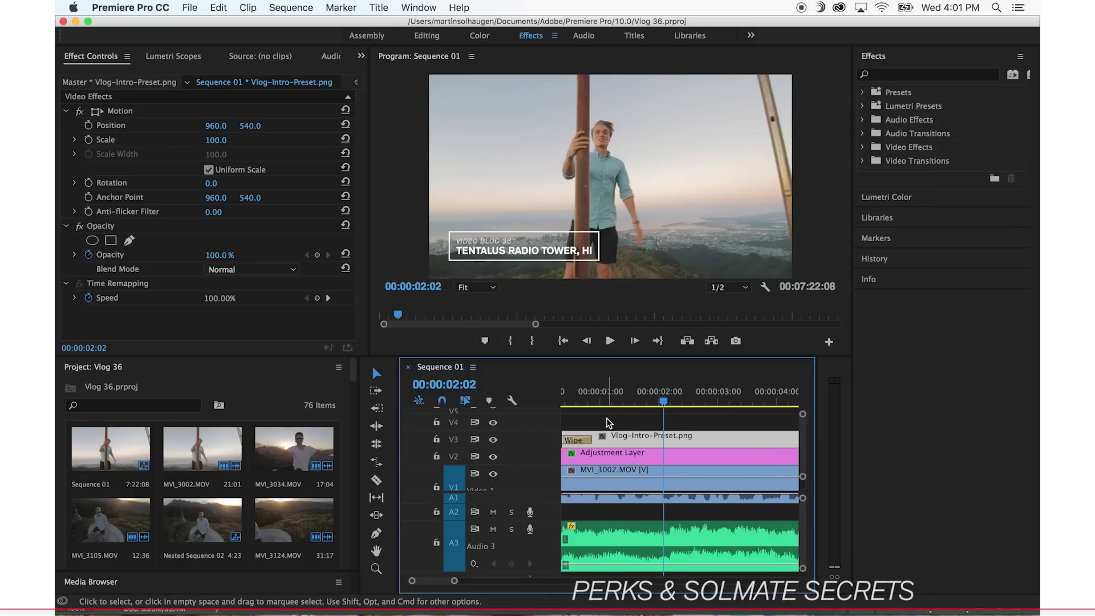
left_click(582, 392)
key("space")
key("space")
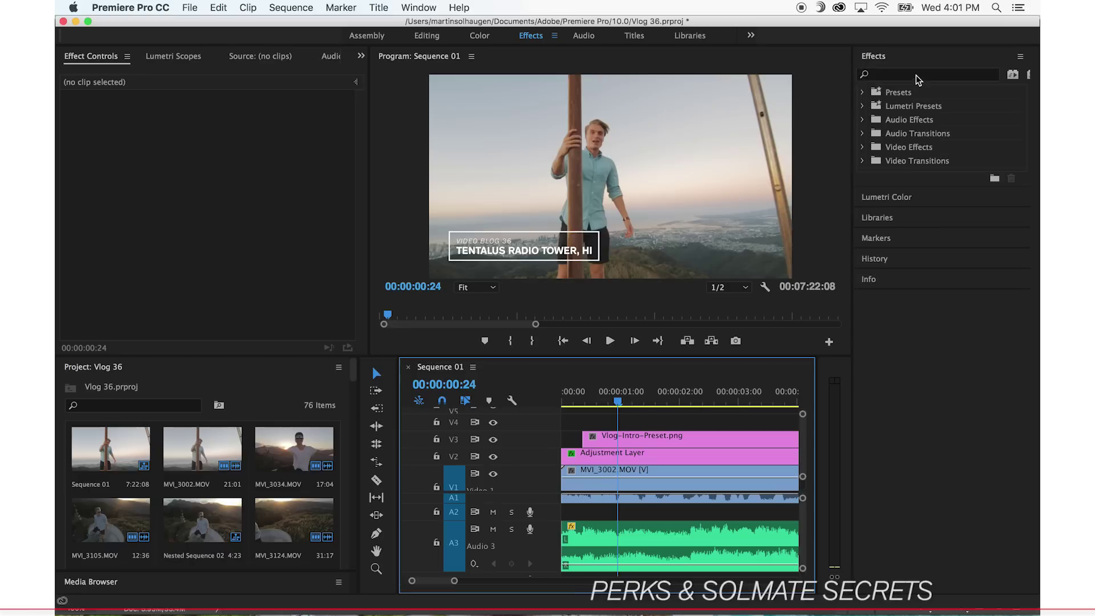
Apply the Wipe video transition to the start of Vlog-Intro-Preset.png on V3, shorten it to 16 frames and preview it.
left_click(922, 75)
type("WIP")
left_click_drag(909, 284, 589, 449)
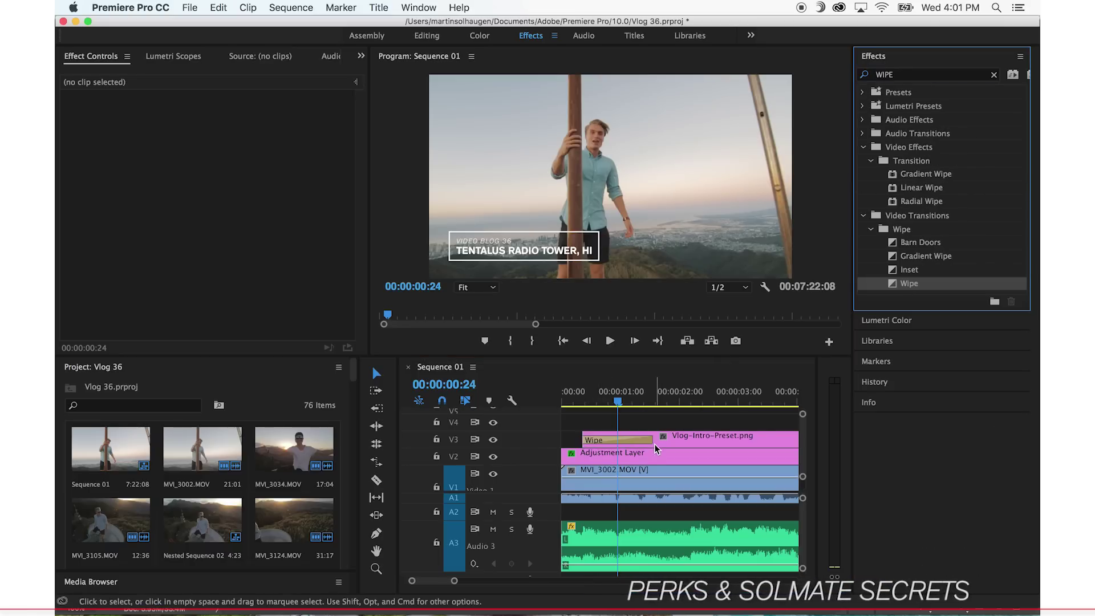
left_click_drag(653, 440, 618, 441)
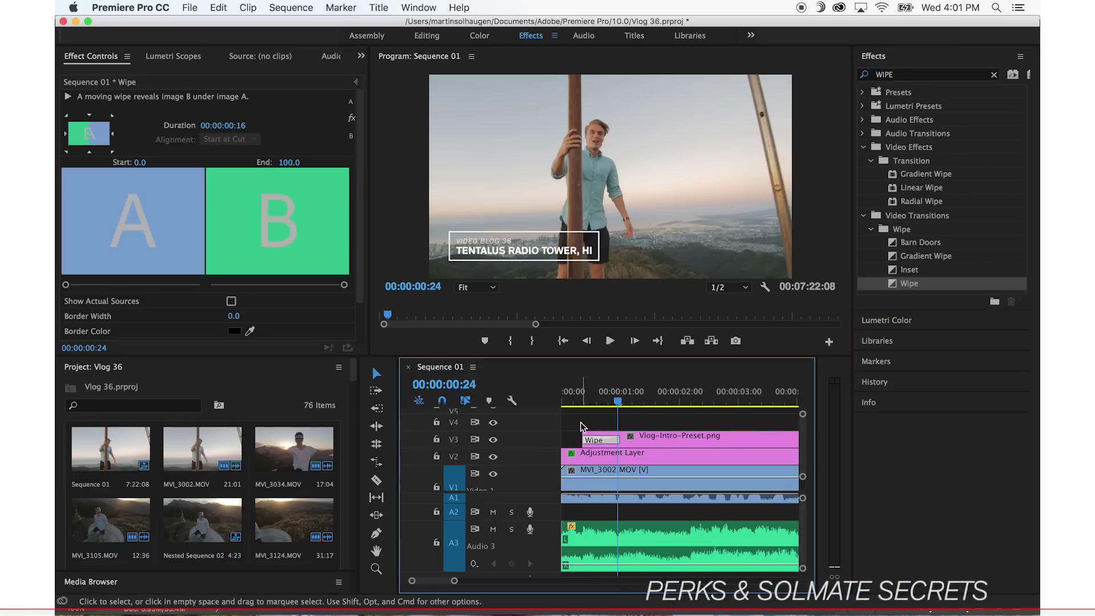
left_click(595, 420)
key("space")
key("space")
Reverse the direction of the Wipe transition on the intro title and play the opening to check it.
left_click(596, 442)
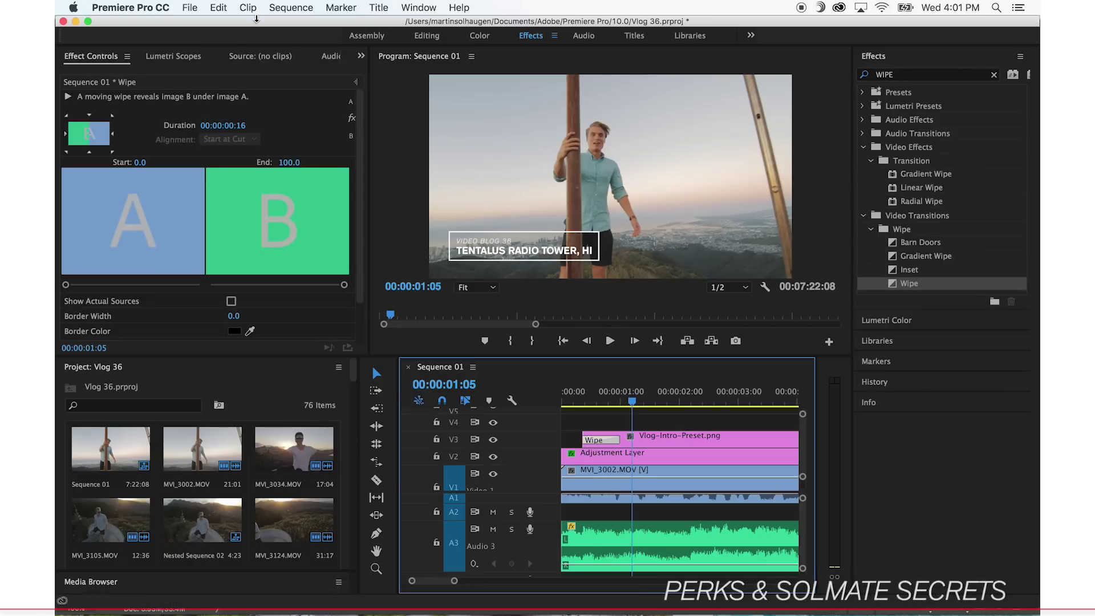
scroll(361, 180, "down", 2)
left_click_drag(361, 180, 361, 191)
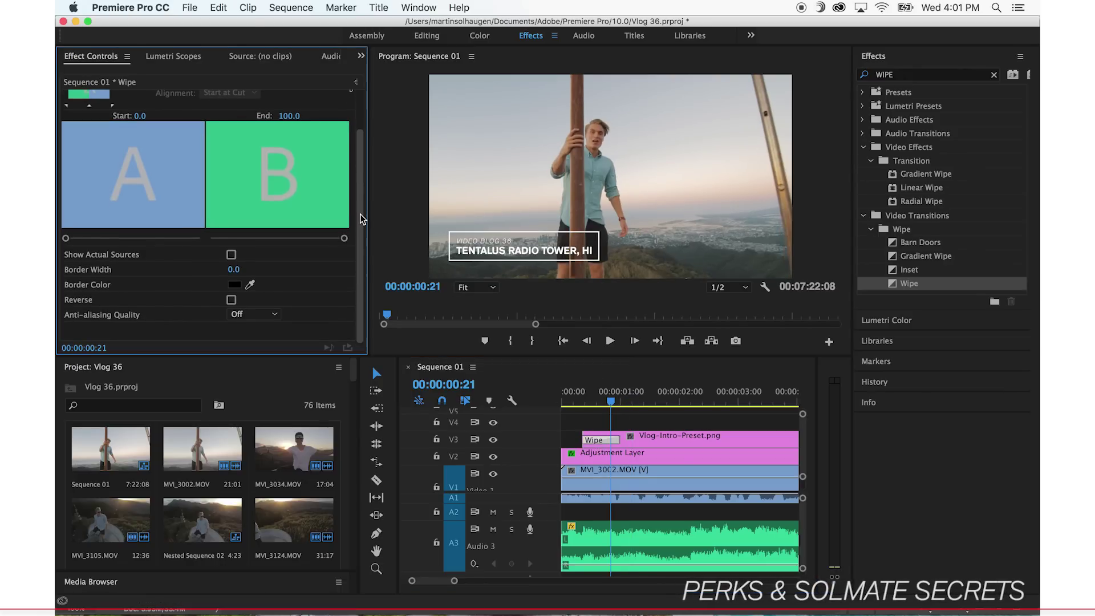
left_click(231, 299)
left_click(578, 393)
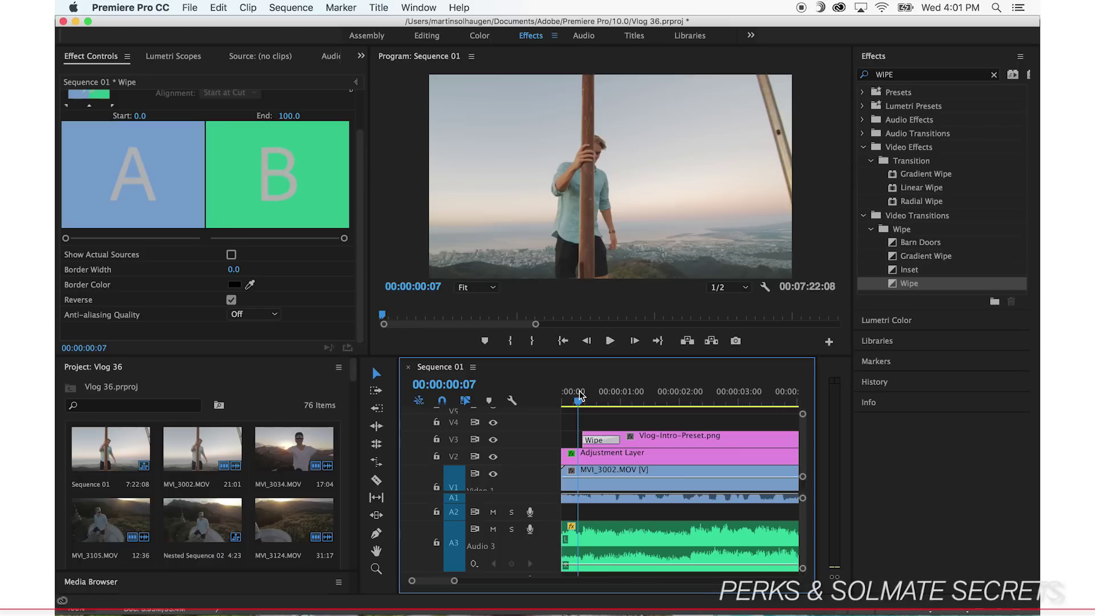
key("space")
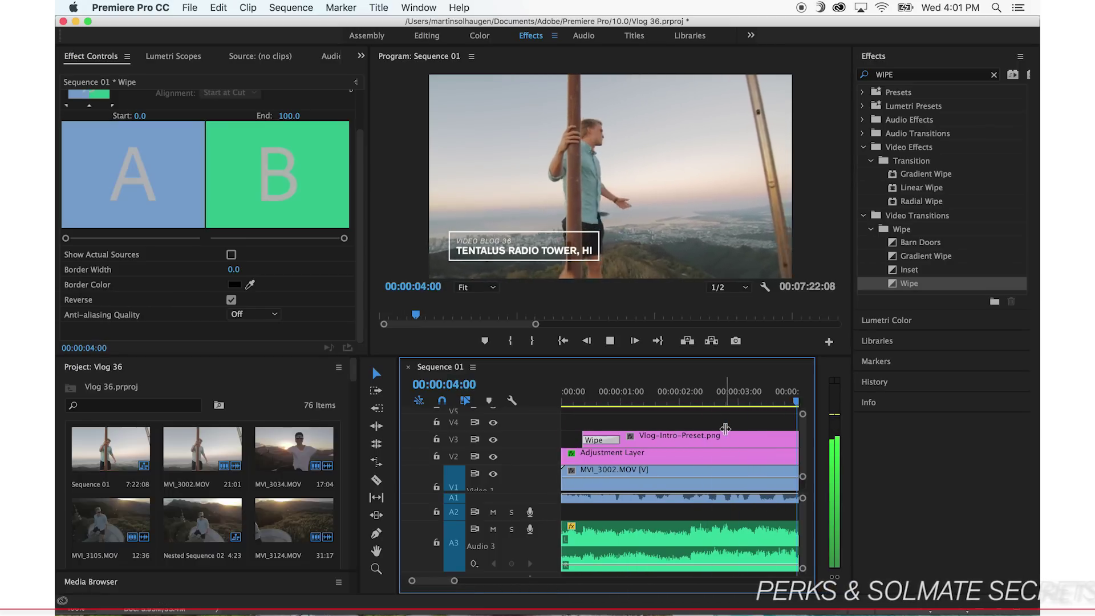
Stop playback and move the playhead further along Sequence 01 to the Instagram handle overlay.
key("space")
left_click_drag(458, 582, 554, 581)
left_click(718, 402)
left_click(725, 402)
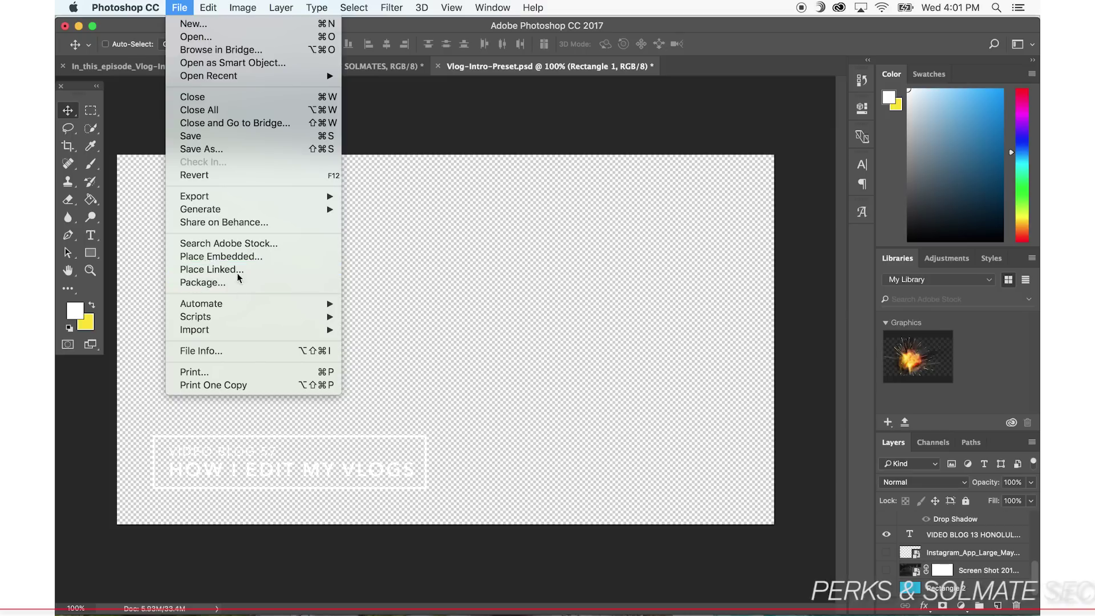
Switch to Photoshop, open the recent file Vlog-Intro-Preset_instagram.psd and show its background Screen Shot layer.
mouse_move(268, 78)
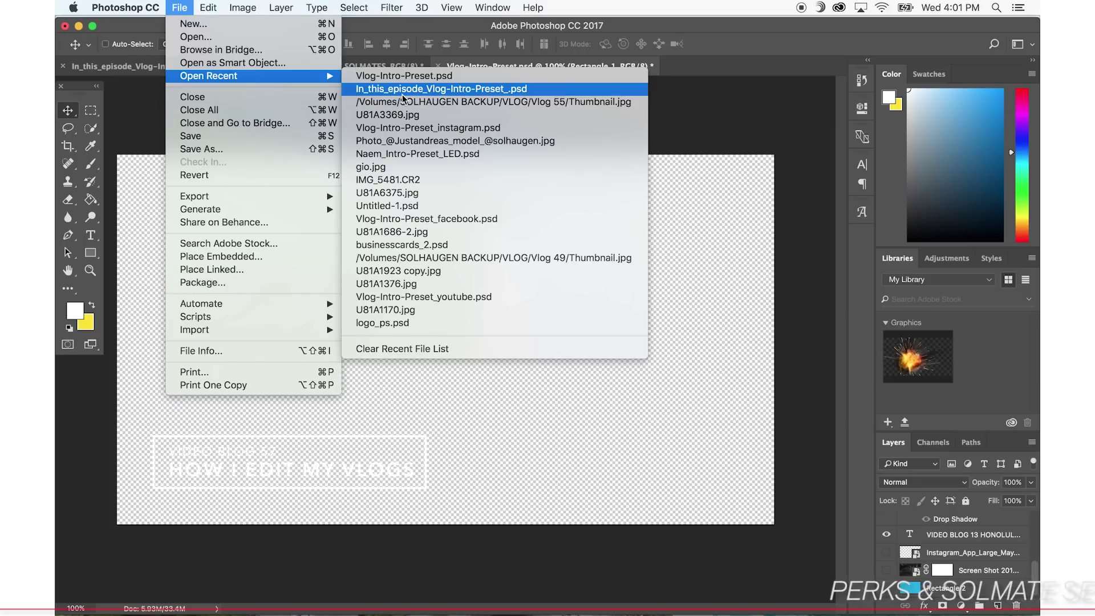
left_click(489, 128)
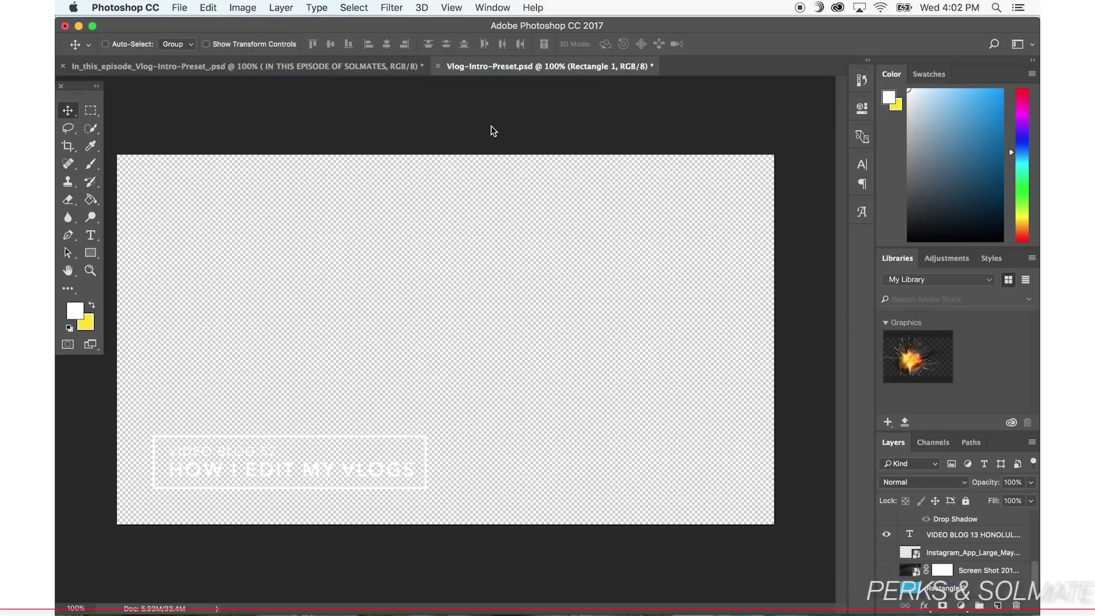
left_click(495, 467)
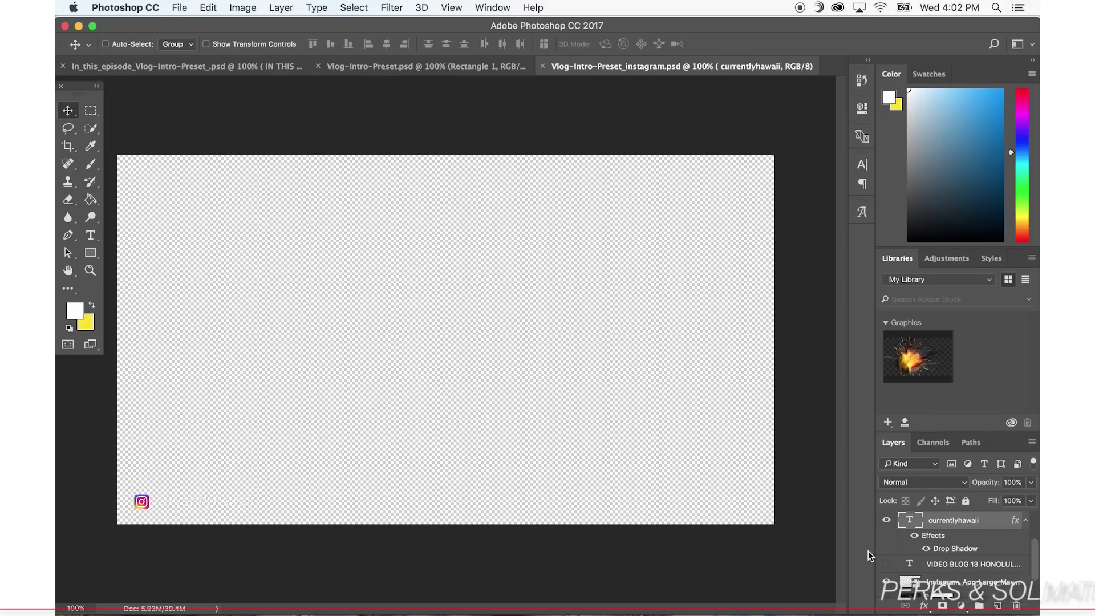
scroll(889, 569, "down", 2)
left_click(887, 576)
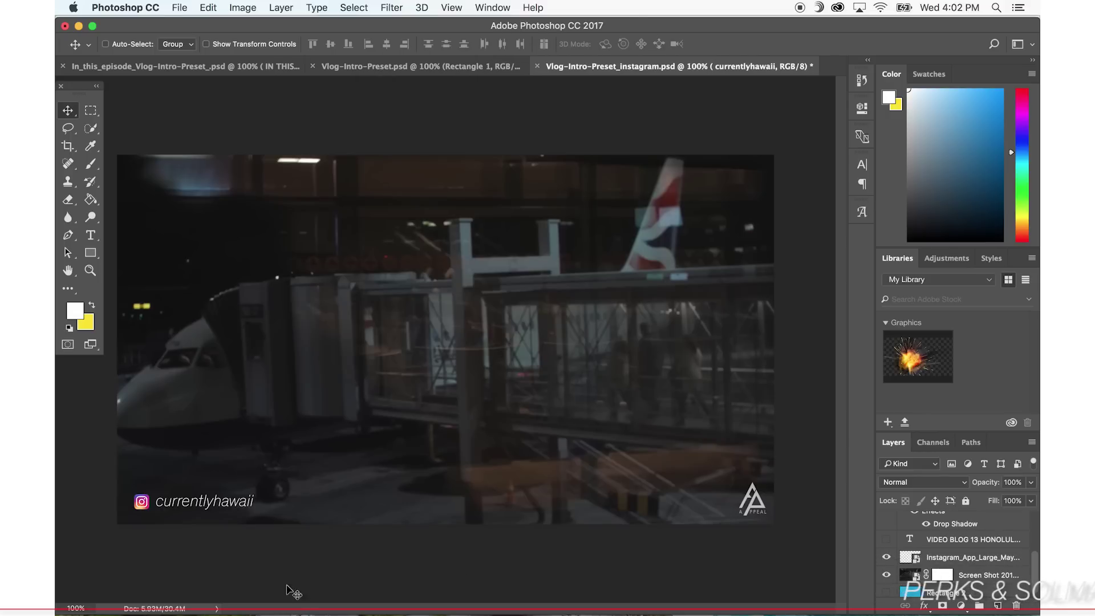
scroll(927, 569, "down", 1)
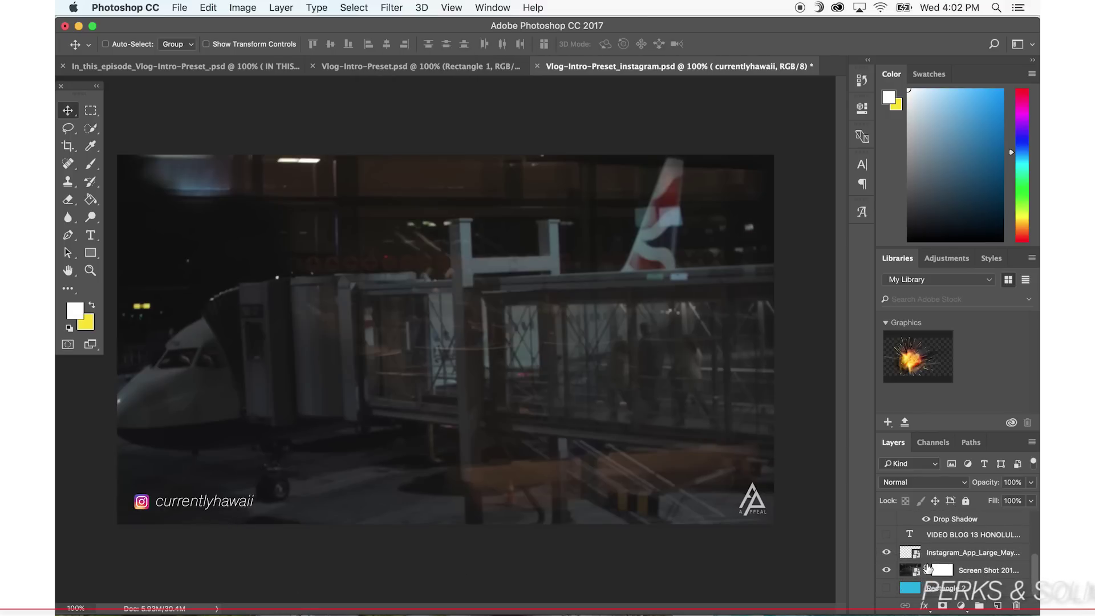
scroll(935, 571, "up", 1)
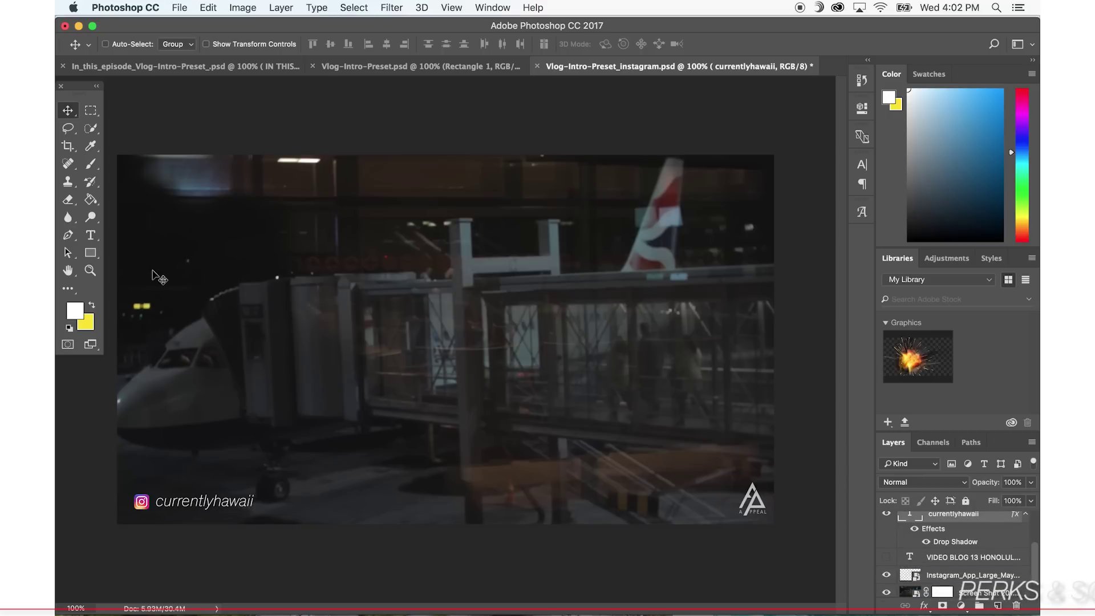
Edit the Instagram handle text with the Type tool, shortening currentlyhawaii to currentl.
left_click(91, 235)
left_click(228, 502)
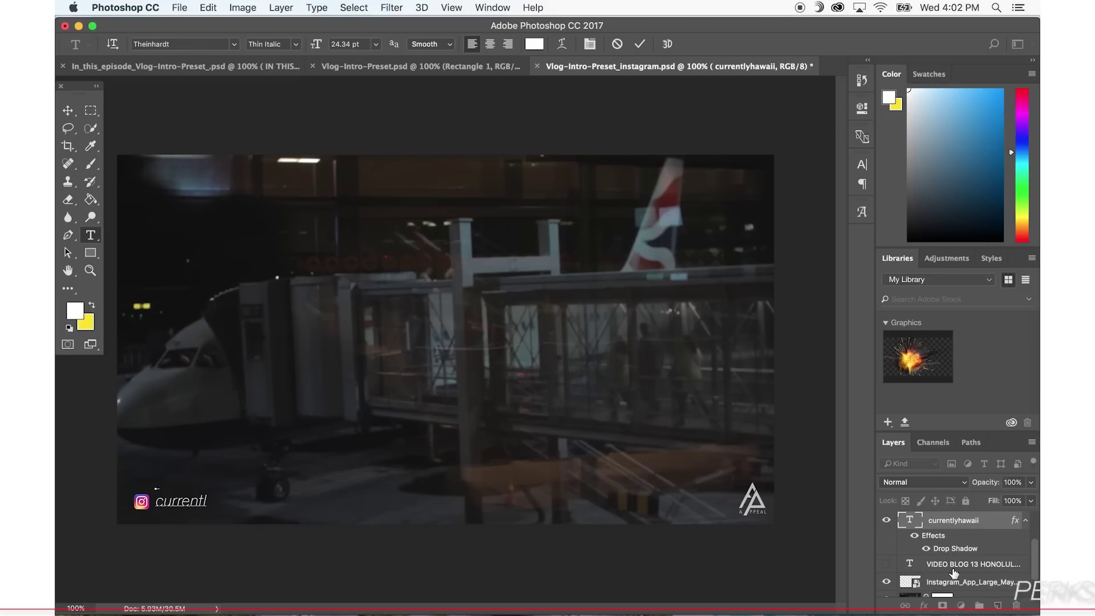
scroll(955, 573, "down", 2)
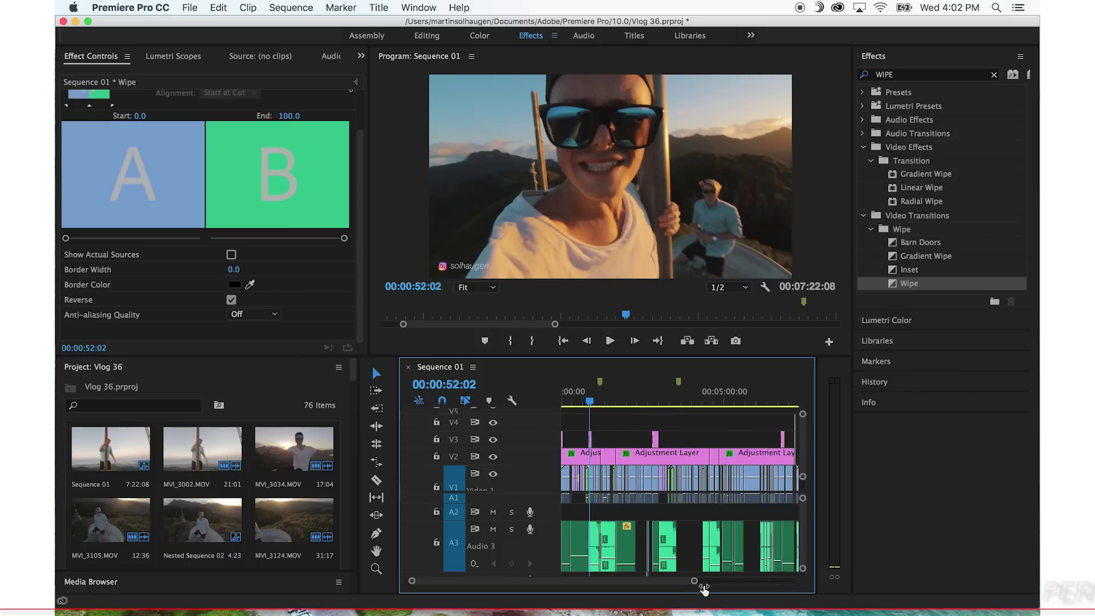
Switch to Premiere Pro and show the full length of Sequence 01 in the timeline.
left_click_drag(704, 588, 724, 591)
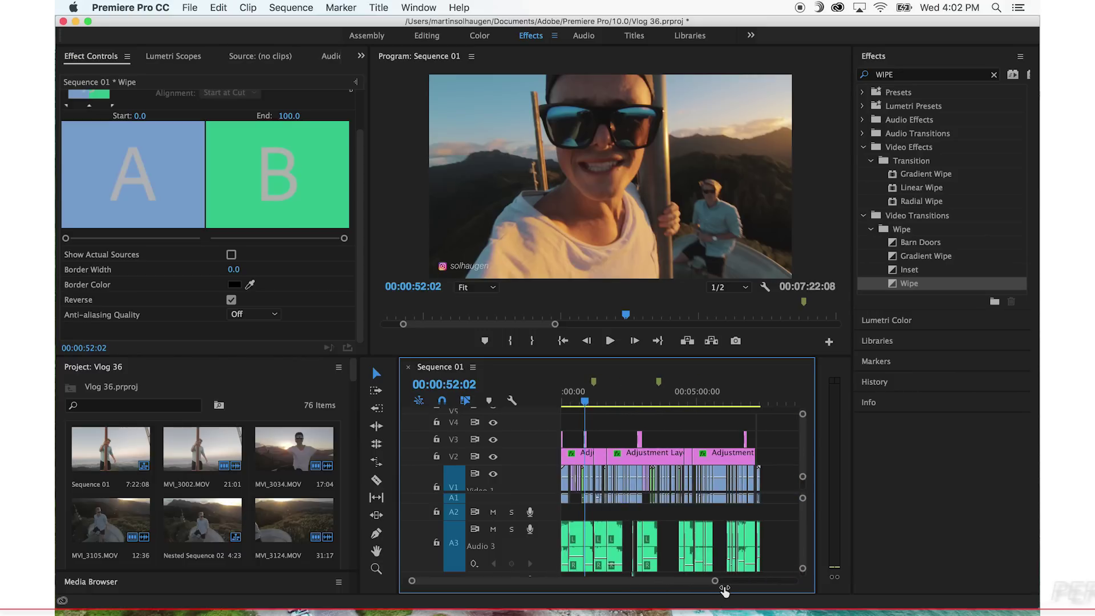